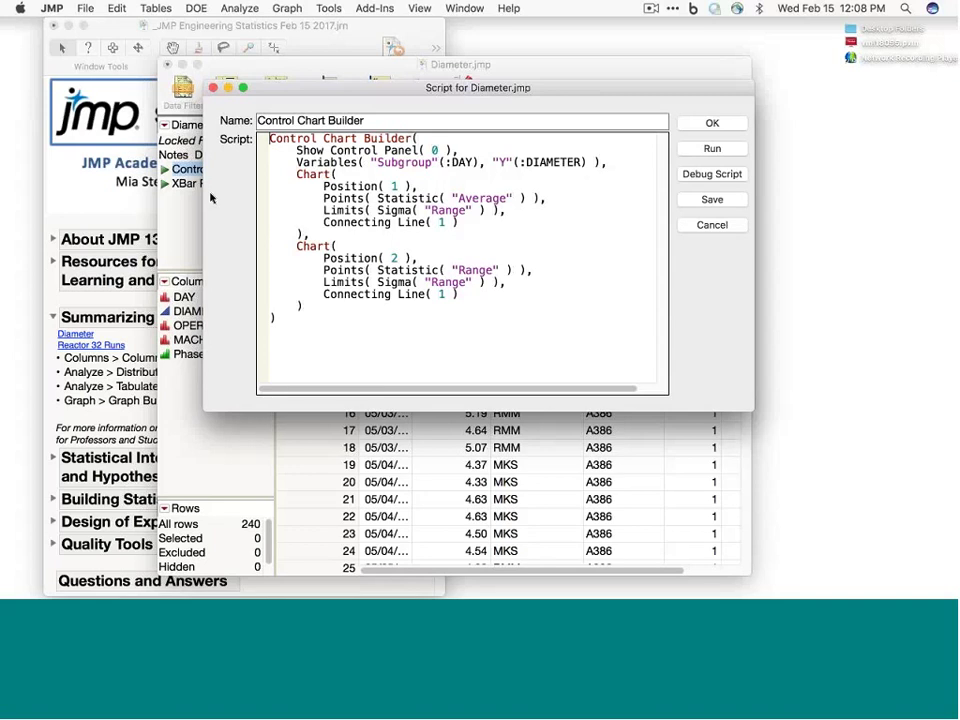
Close the Control Chart Builder script without saving and look over the DIAMETER, OPERATOR, MACHINE and Phase columns of the Diameter table.
click(712, 225)
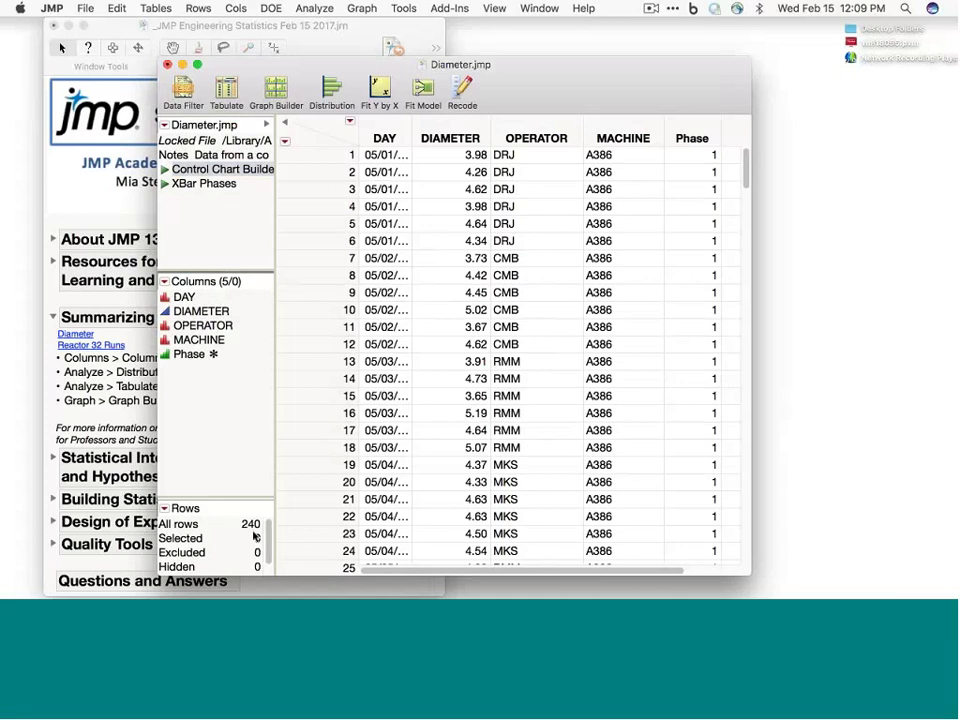
click(451, 136)
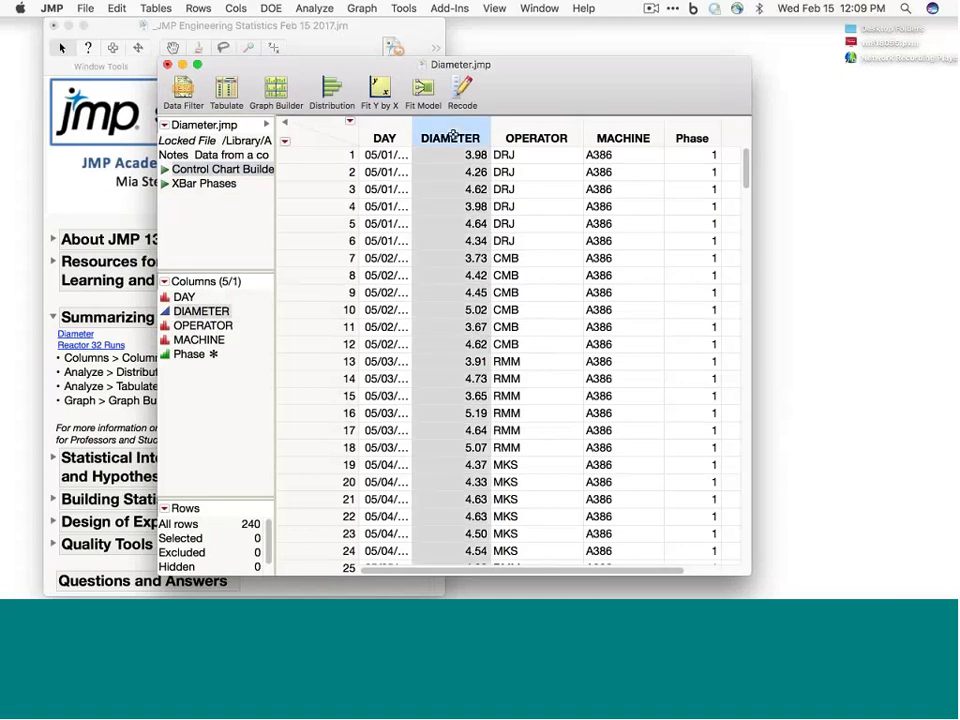
click(530, 136)
click(645, 136)
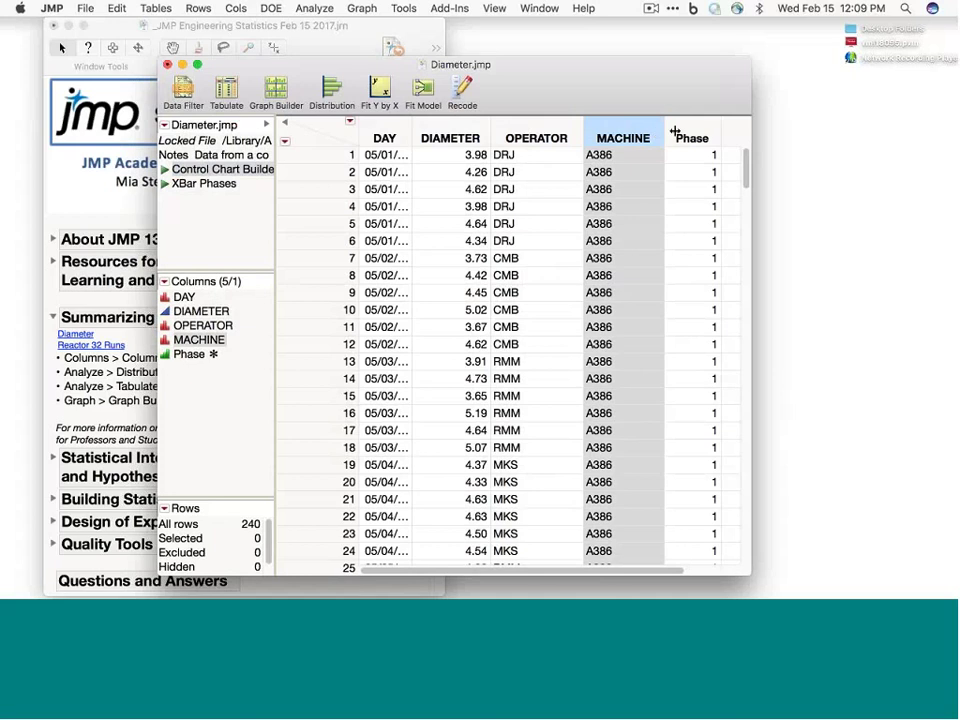
click(680, 137)
drag(585, 92, 677, 95)
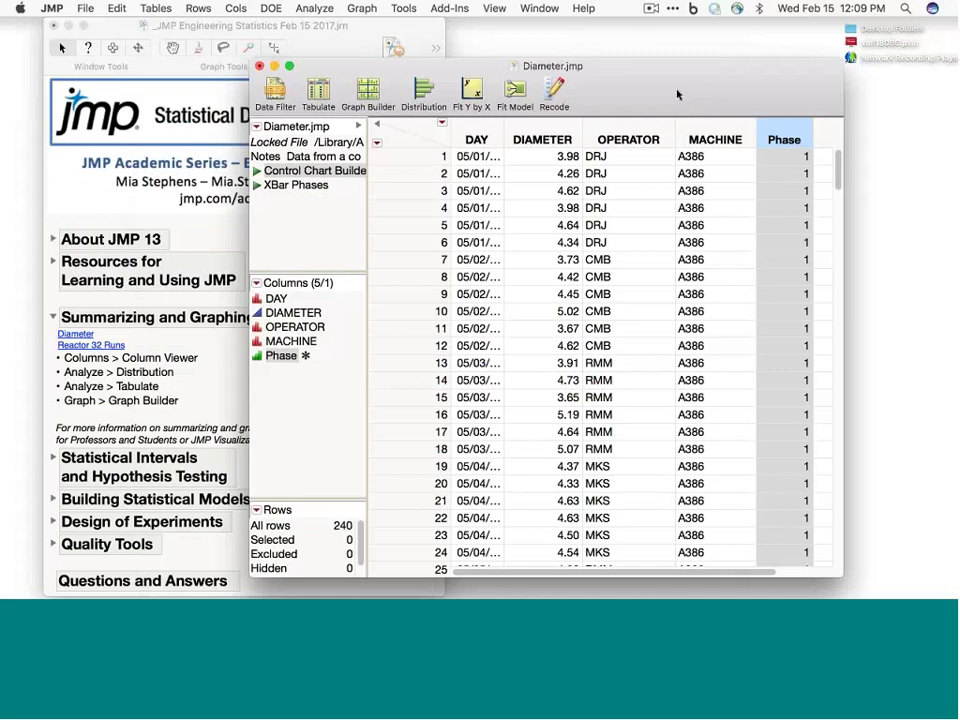
Show summary statistics with quartiles for all five columns of the Diameter table in the Columns Viewer.
click(236, 9)
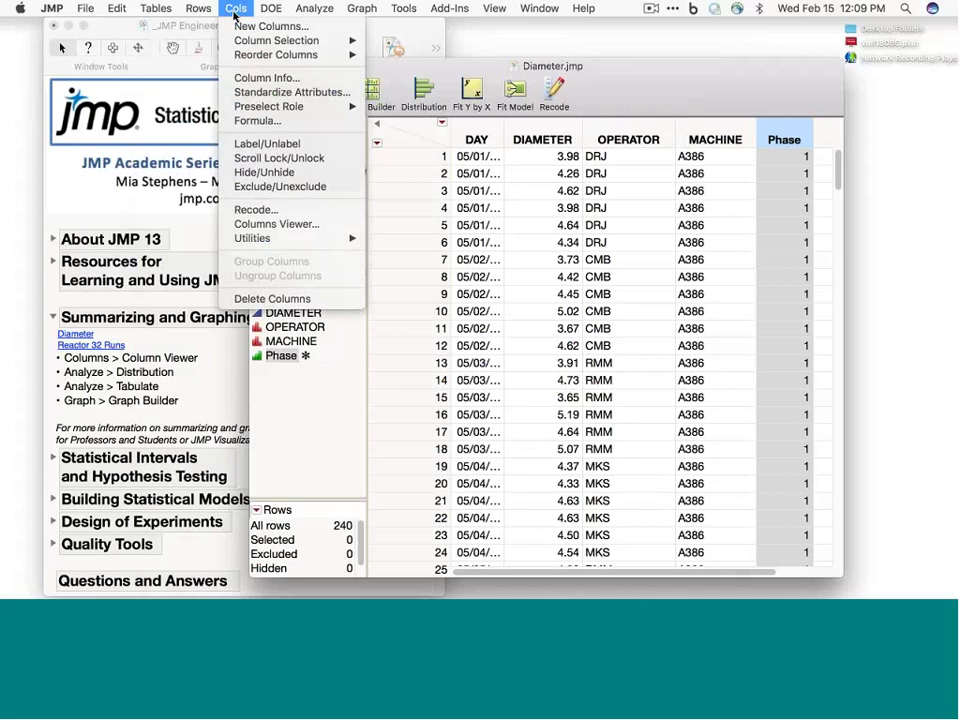
click(279, 225)
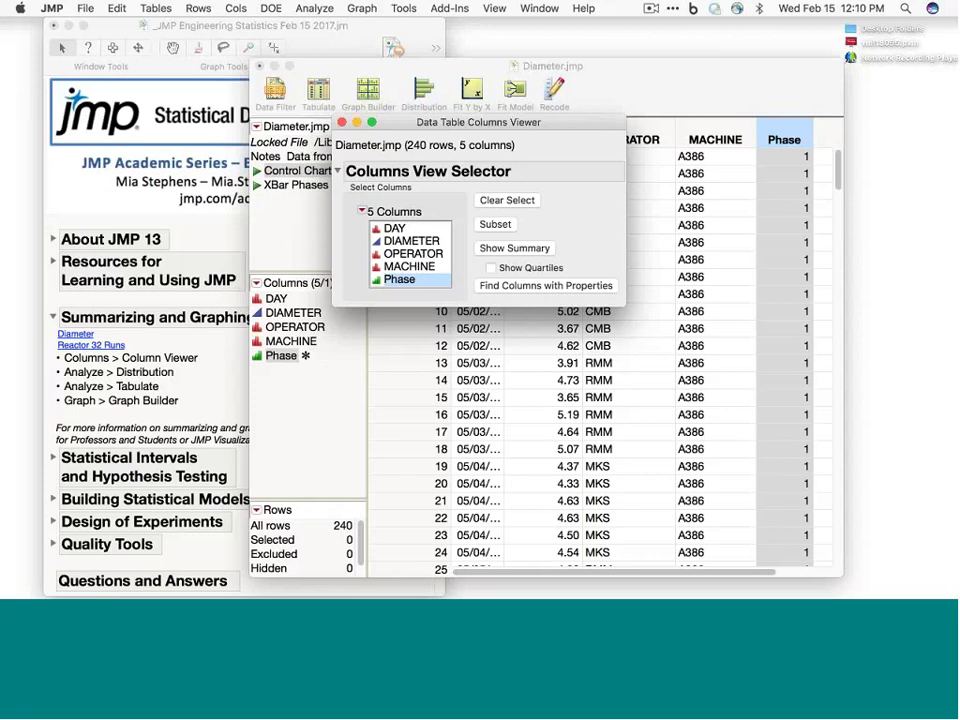
drag(431, 233, 429, 296)
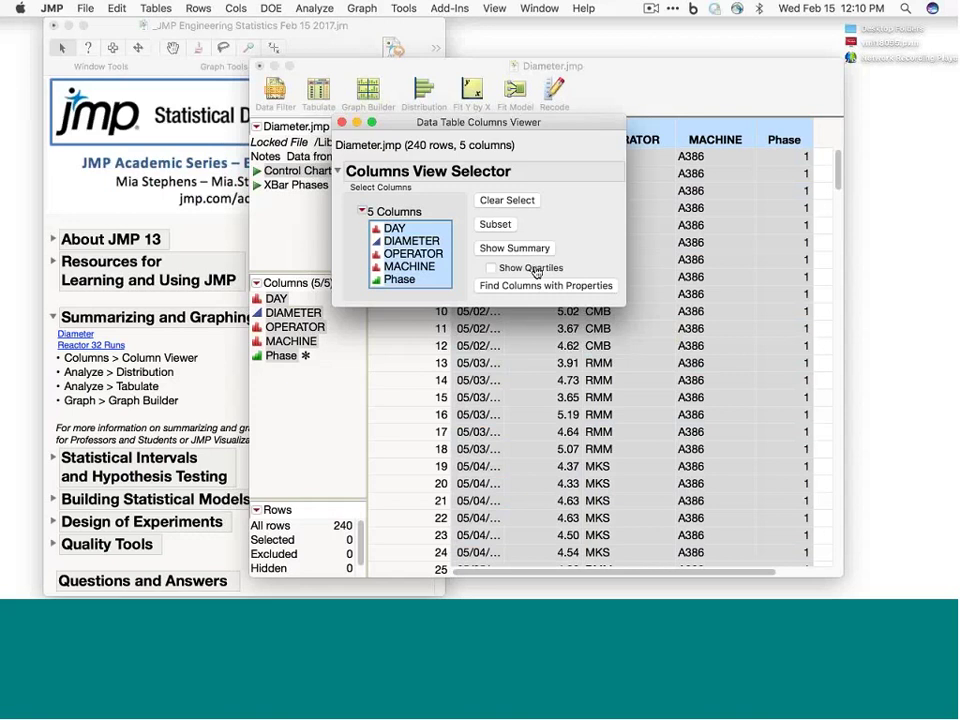
click(491, 269)
click(511, 248)
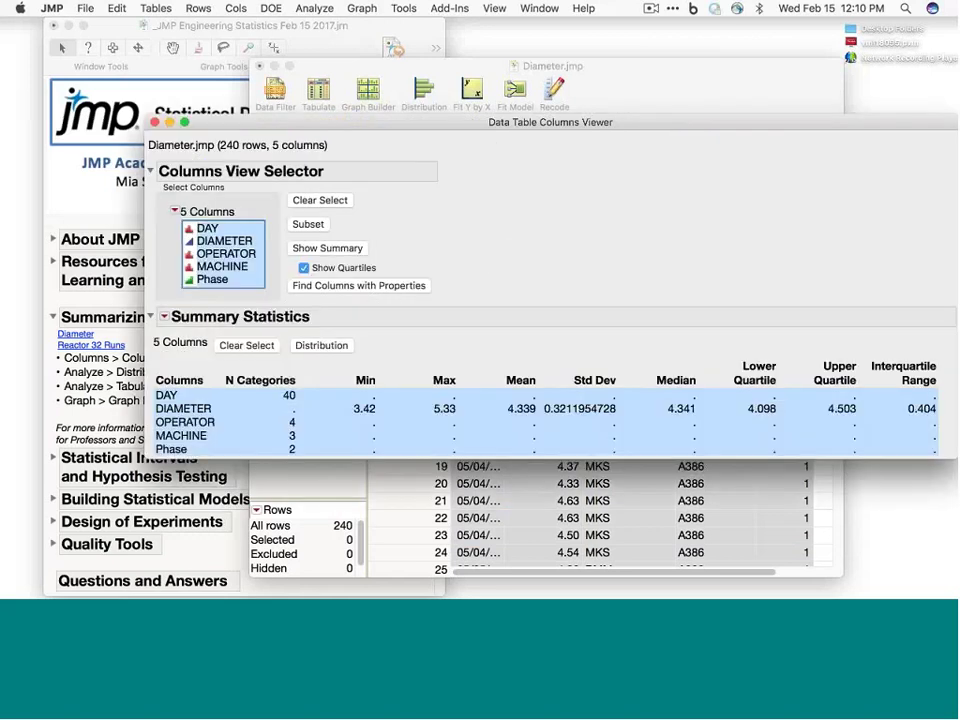
Examine the summary statistics row by row for DAY, DIAMETER, OPERATOR, MACHINE and Phase.
click(243, 346)
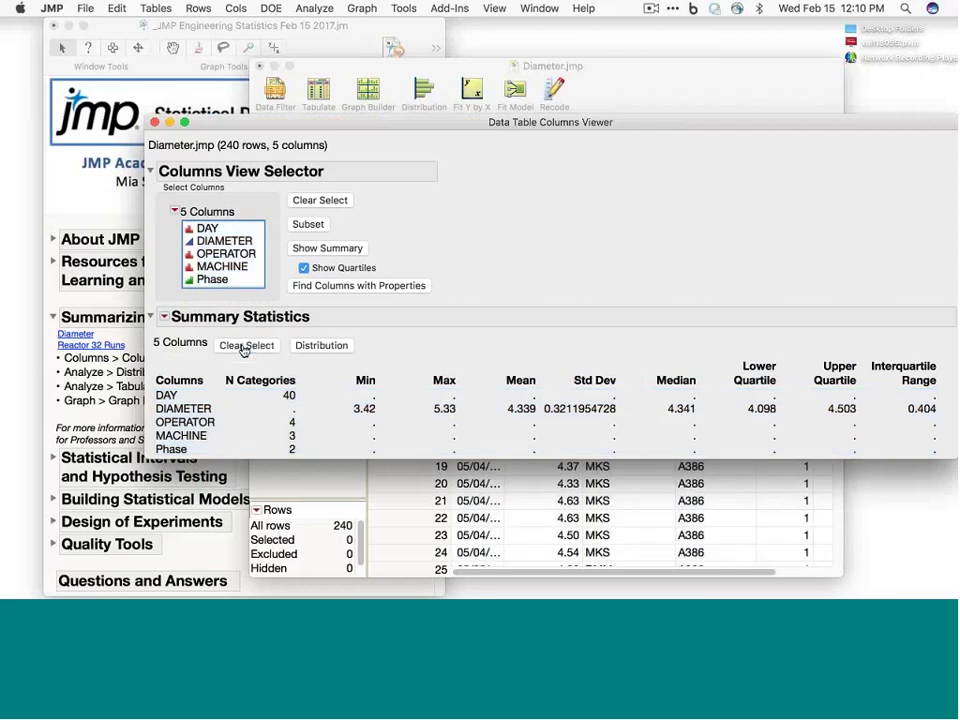
click(172, 397)
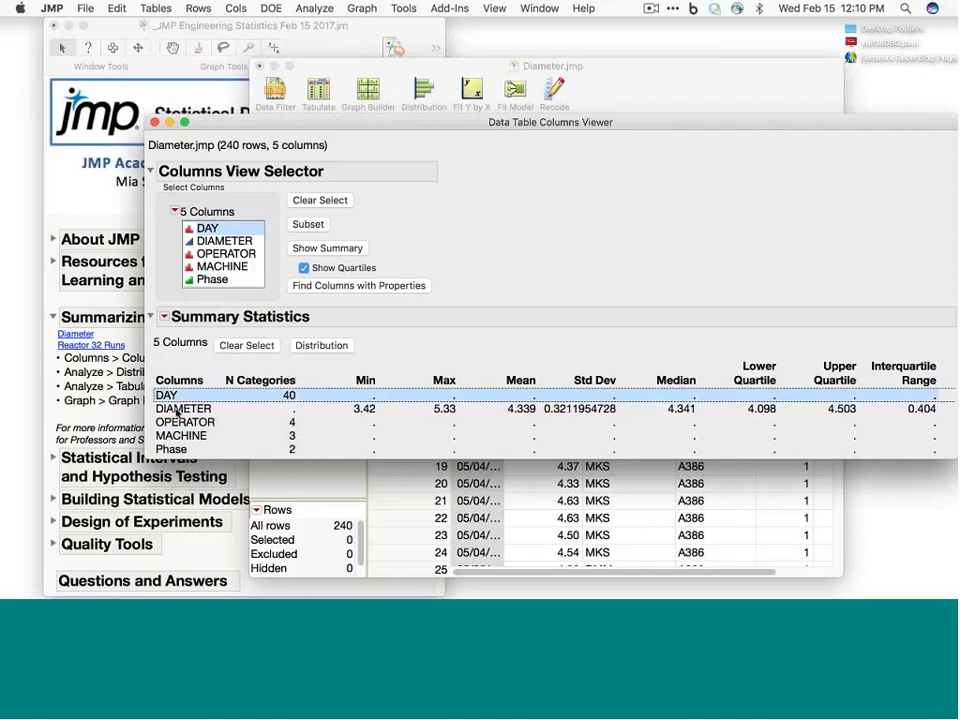
click(388, 411)
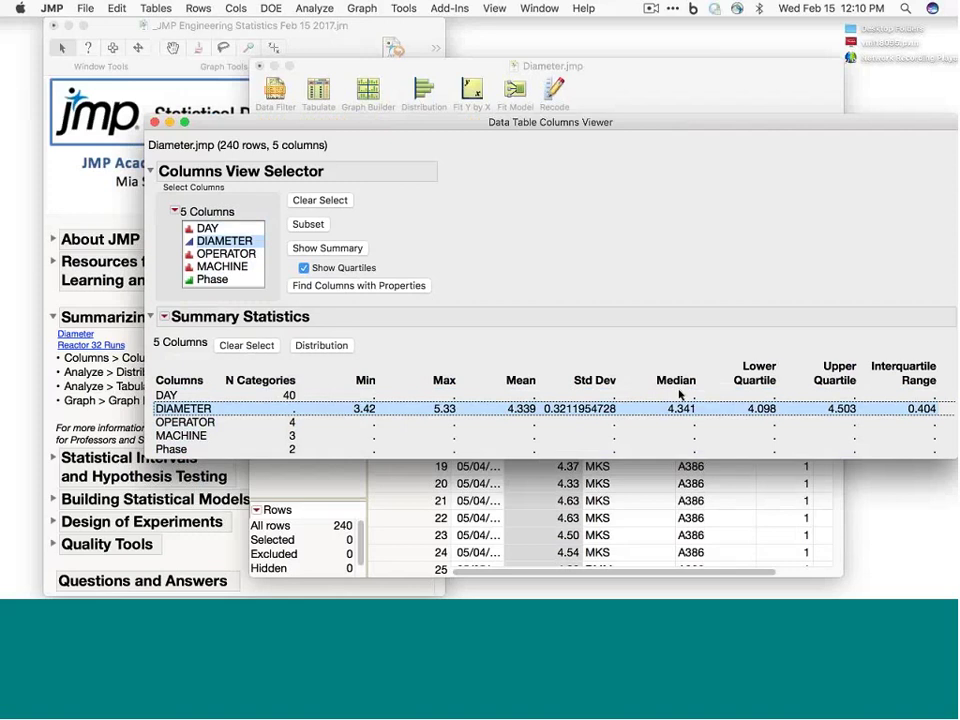
click(185, 424)
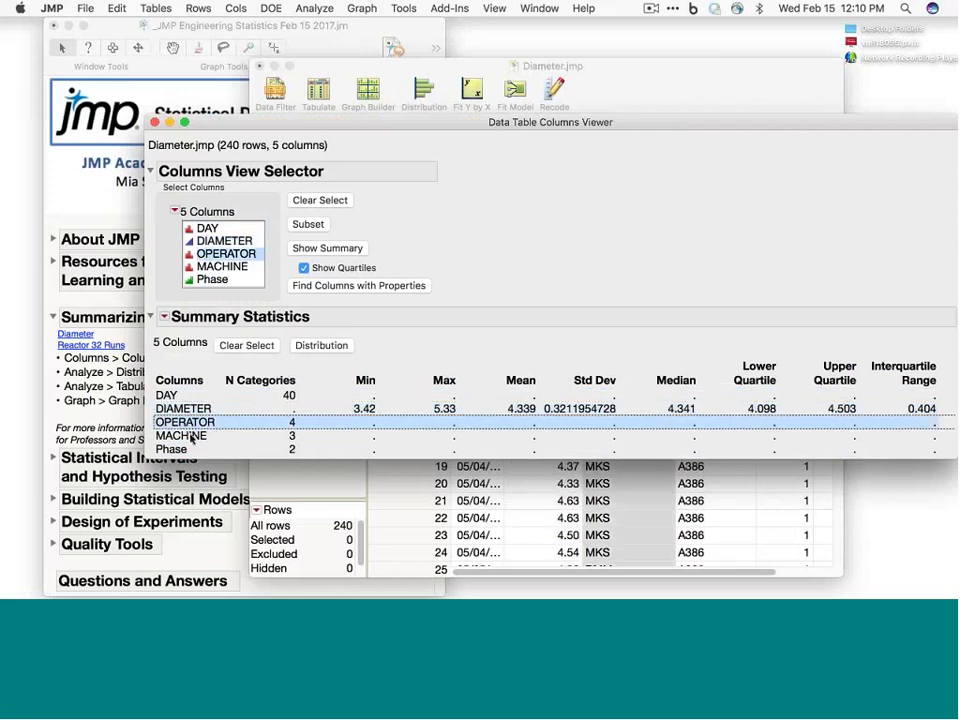
click(191, 436)
click(189, 450)
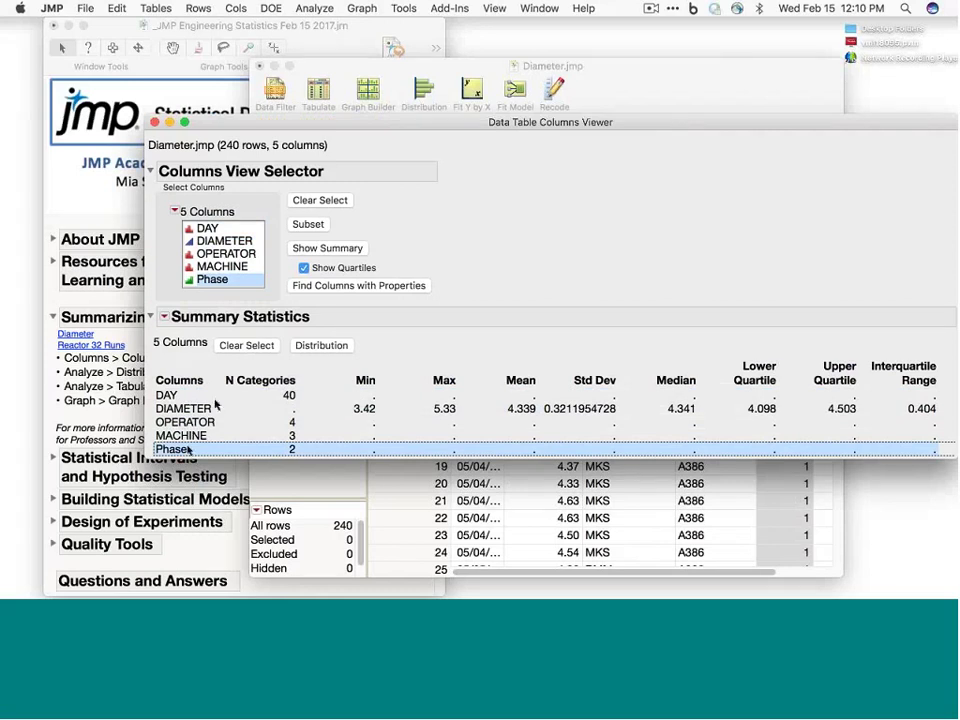
View distributions of all five columns from the summary statistics, and close both the report and the Columns Viewer.
drag(210, 398, 212, 455)
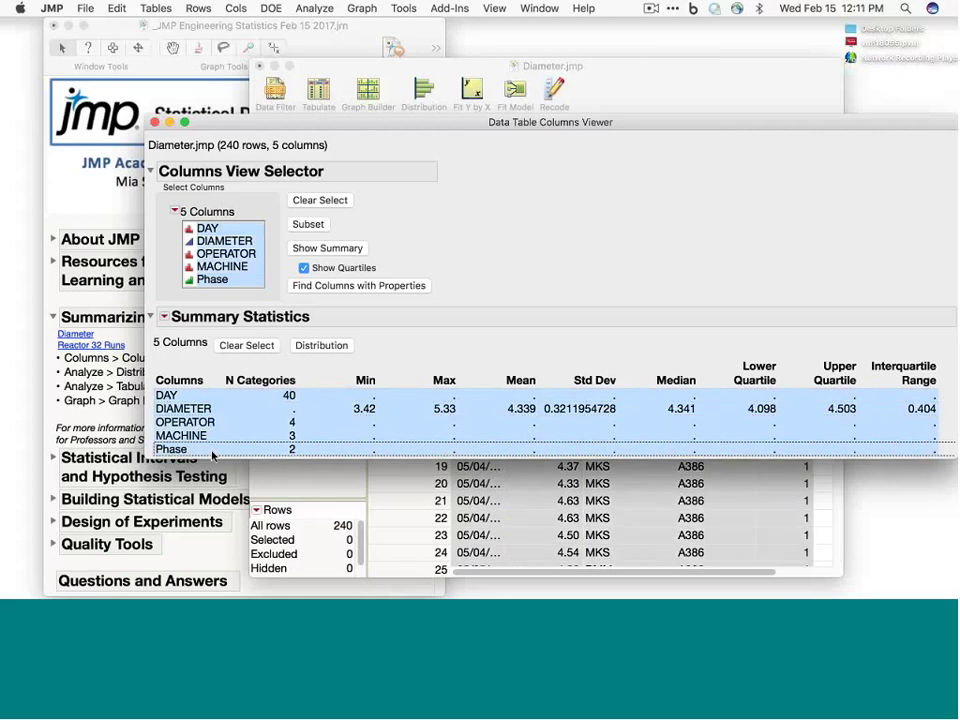
click(321, 349)
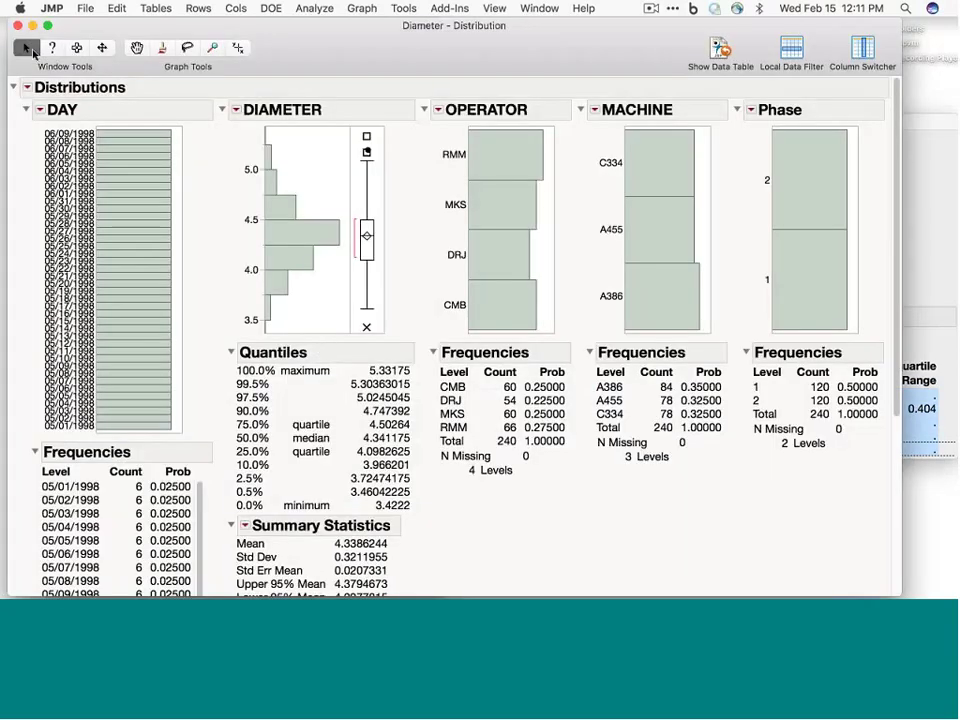
click(17, 27)
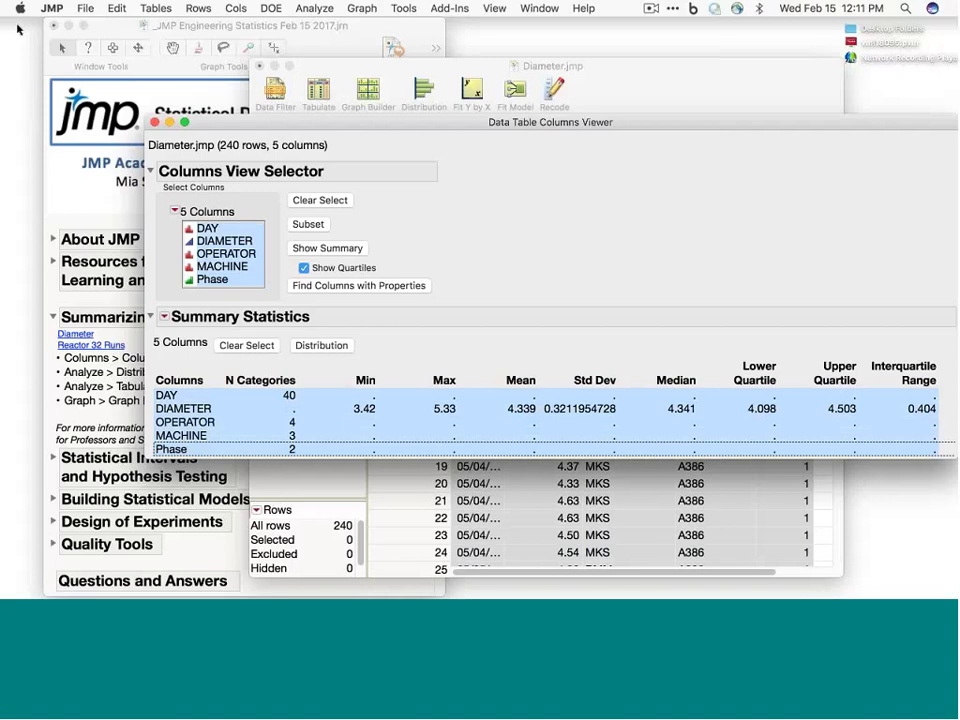
click(316, 9)
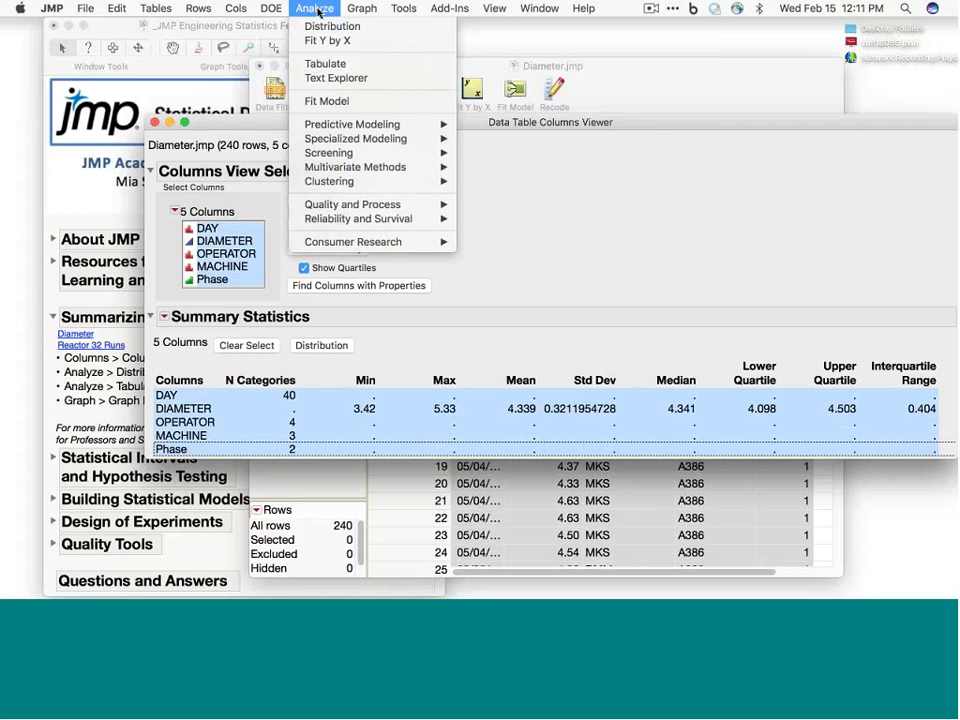
click(169, 96)
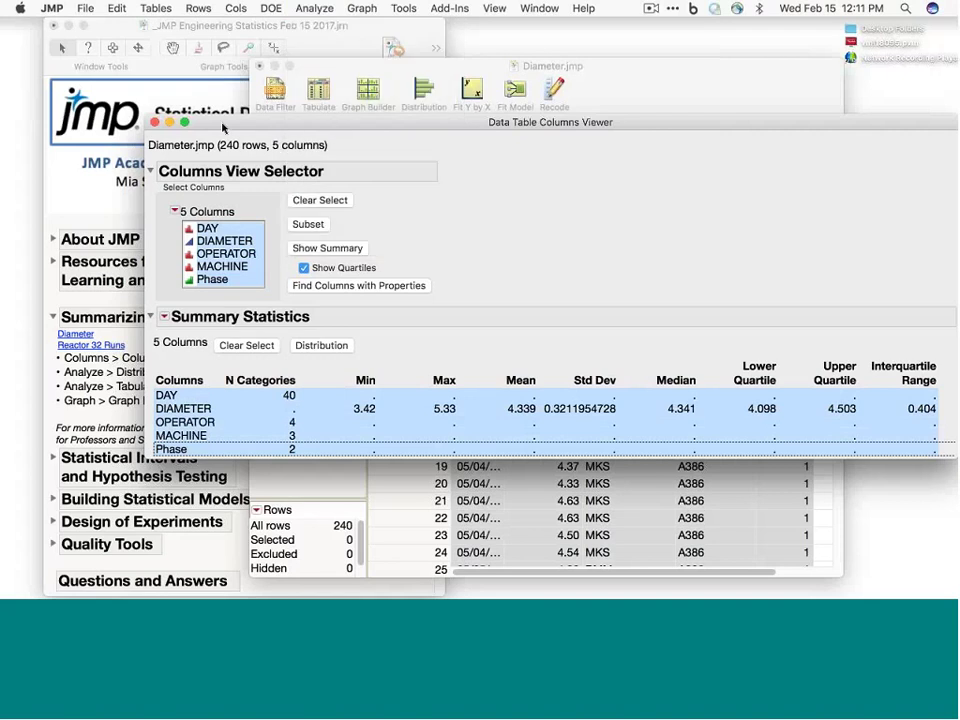
click(154, 122)
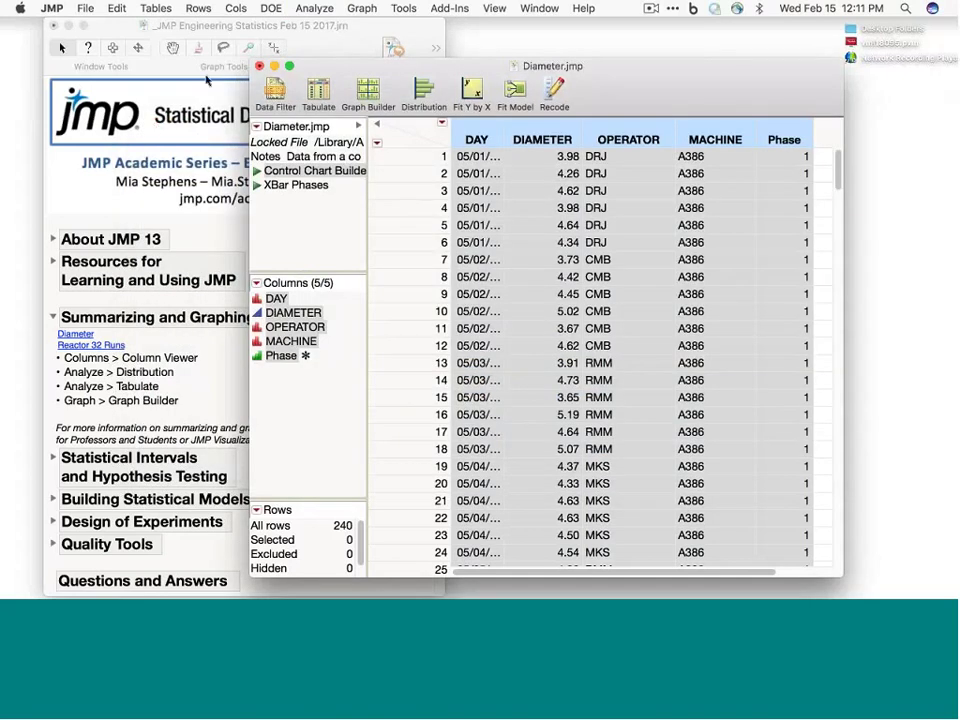
Start a Distribution analysis on the Diameter table and assign all five columns to the Y, Columns role.
click(314, 9)
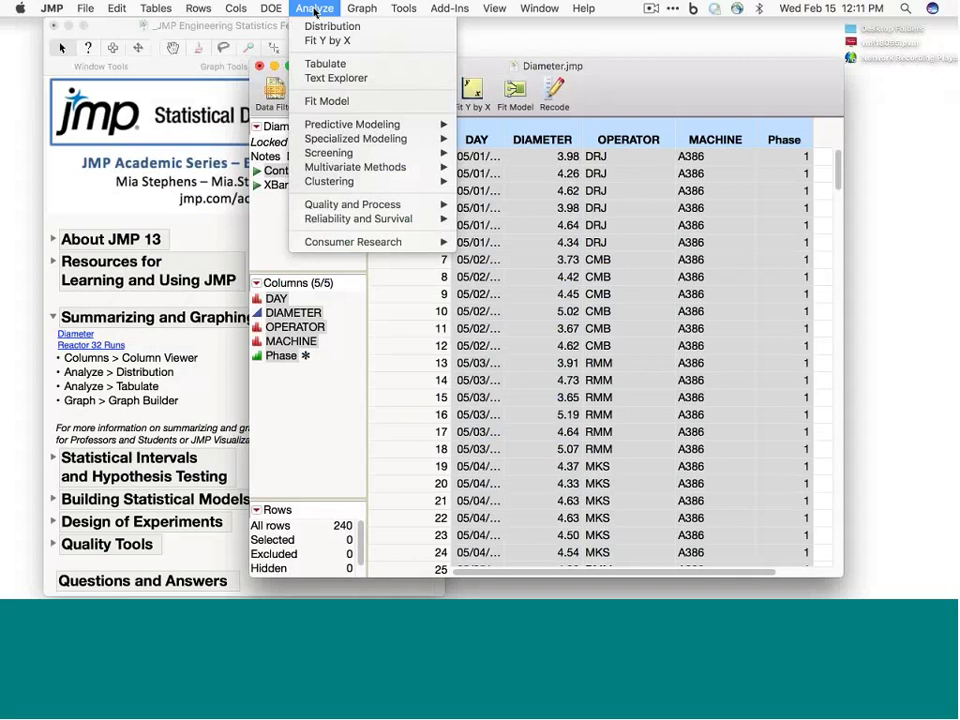
mouse_move(362, 10)
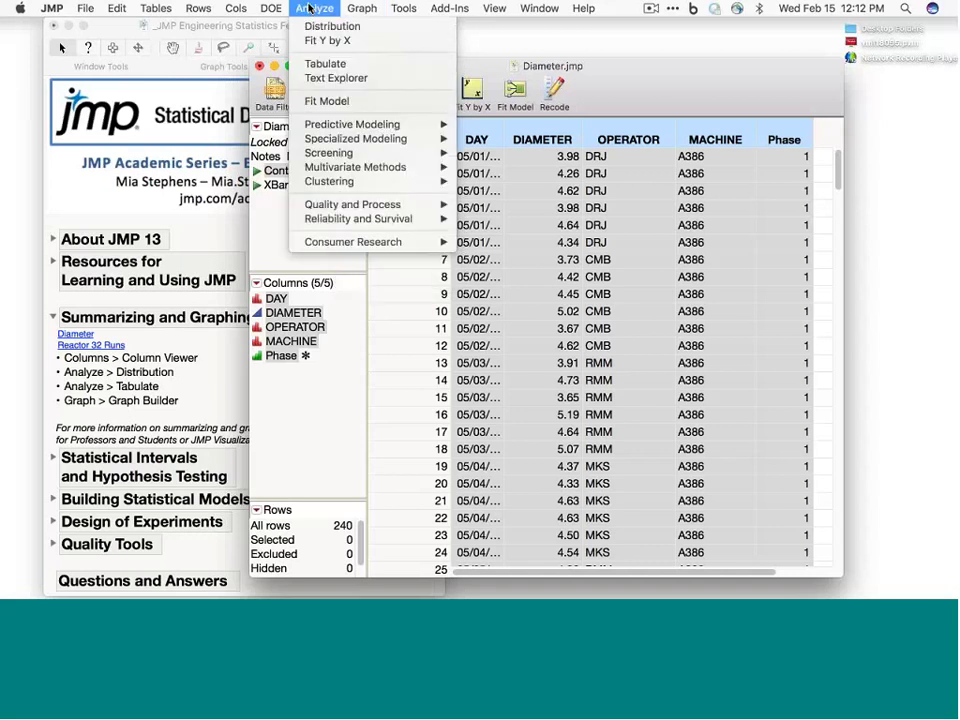
mouse_move(271, 8)
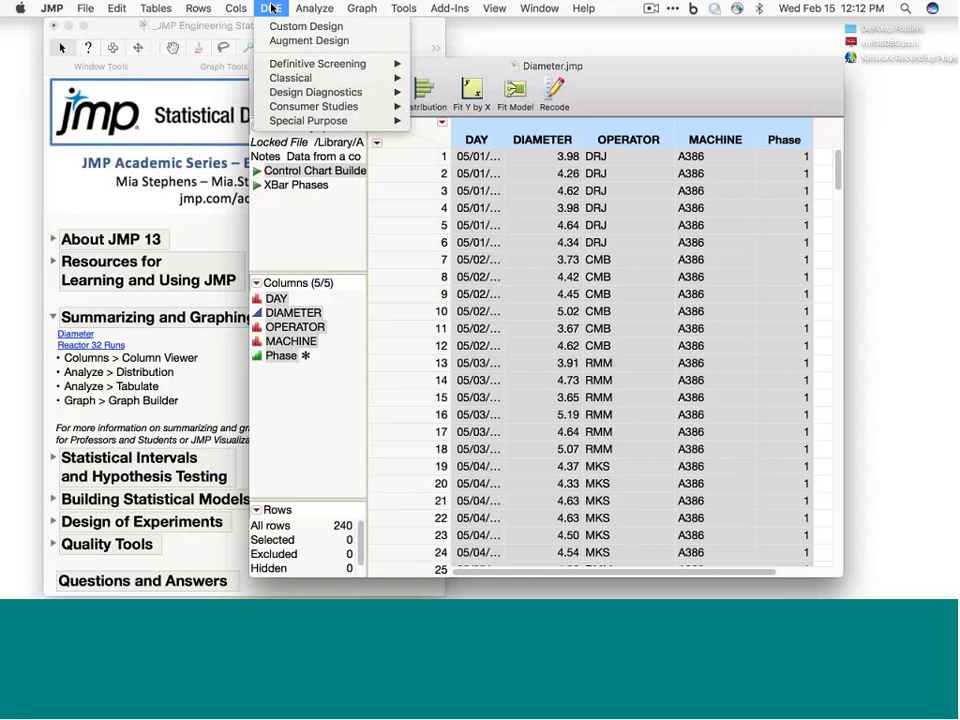
click(321, 26)
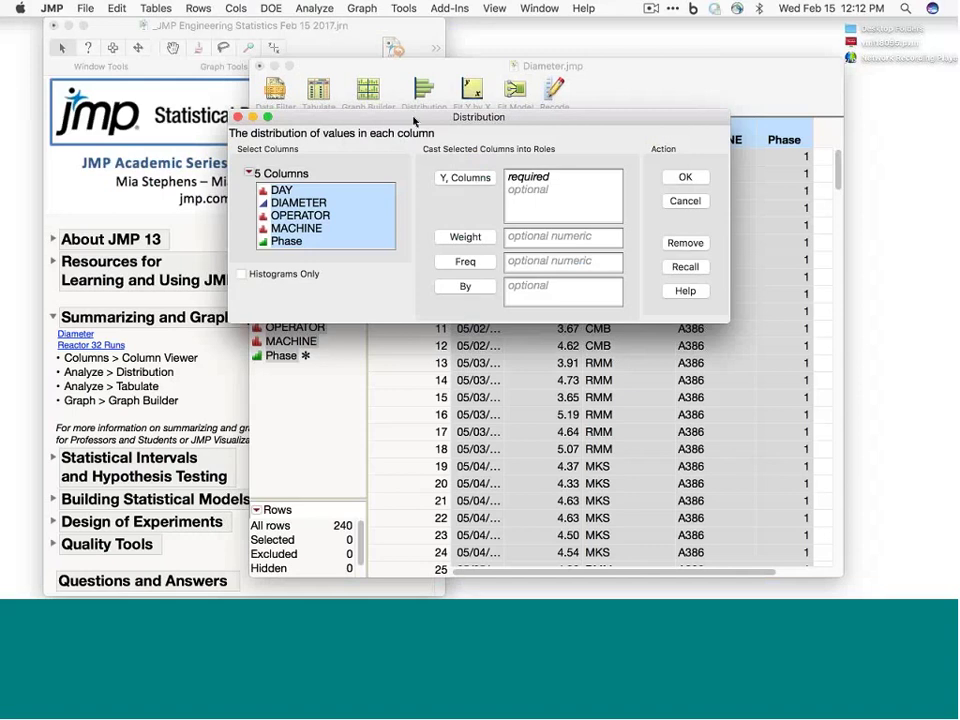
drag(414, 121, 348, 126)
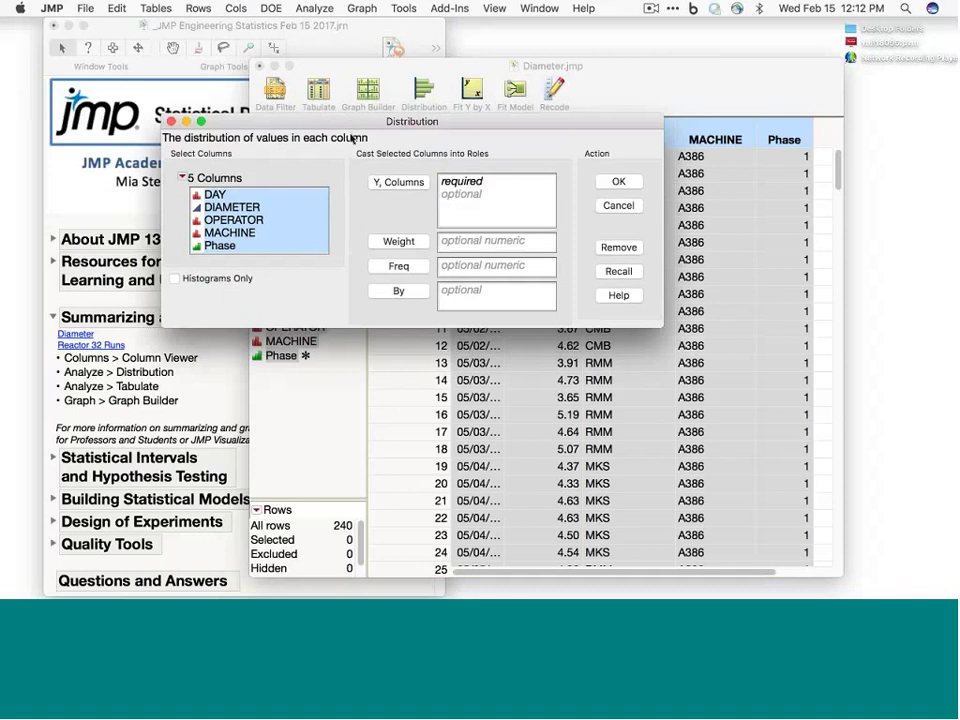
click(411, 184)
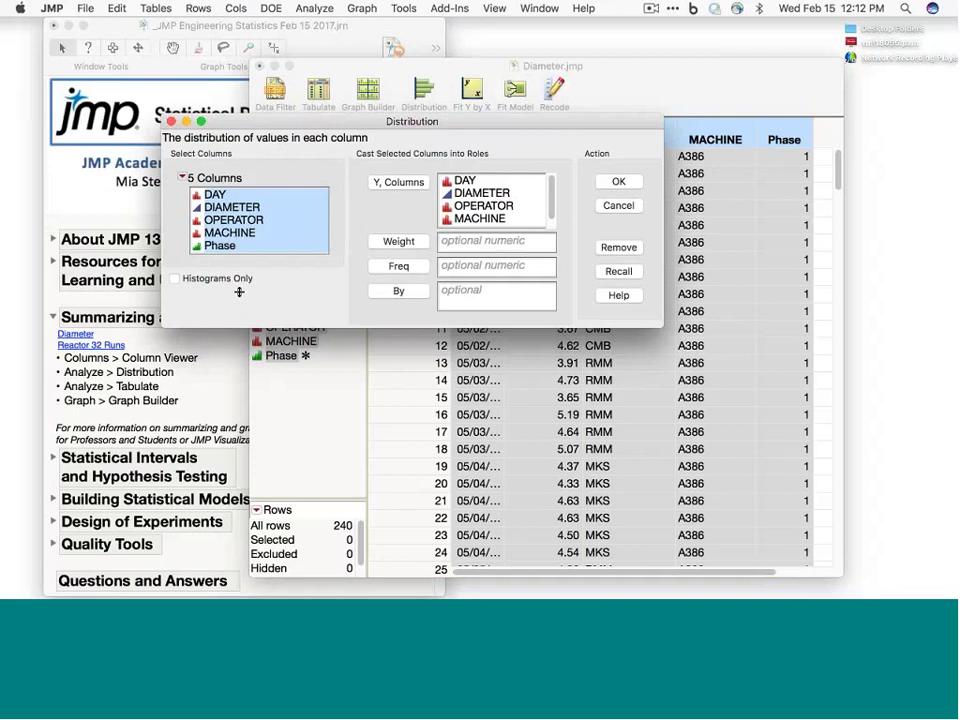
Check the column list options and the assigned Y columns, and run the Distribution analysis.
click(183, 180)
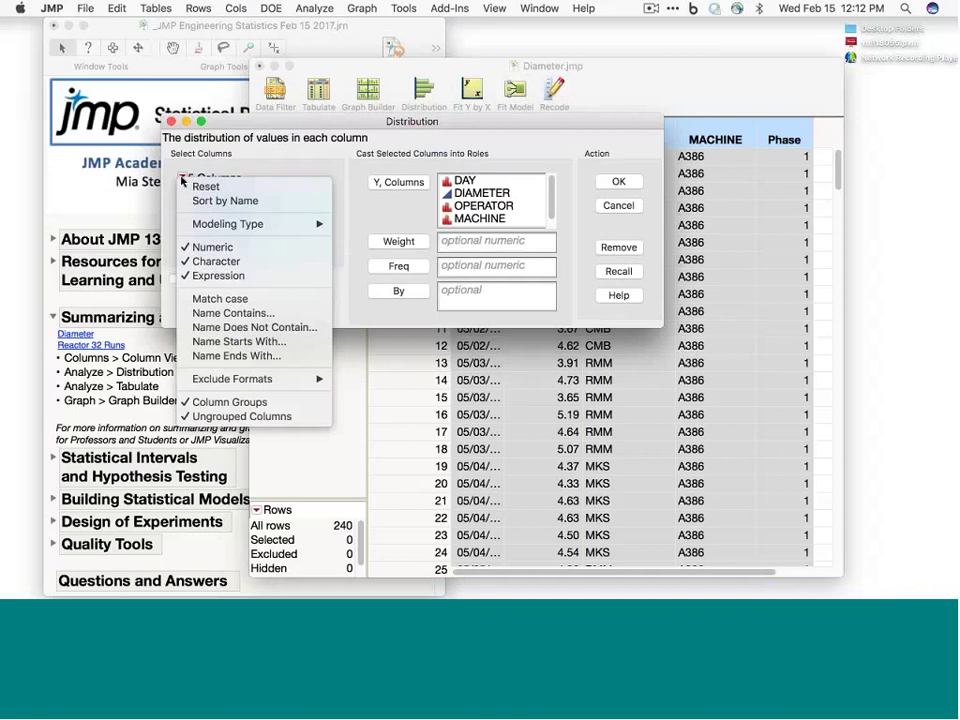
click(256, 164)
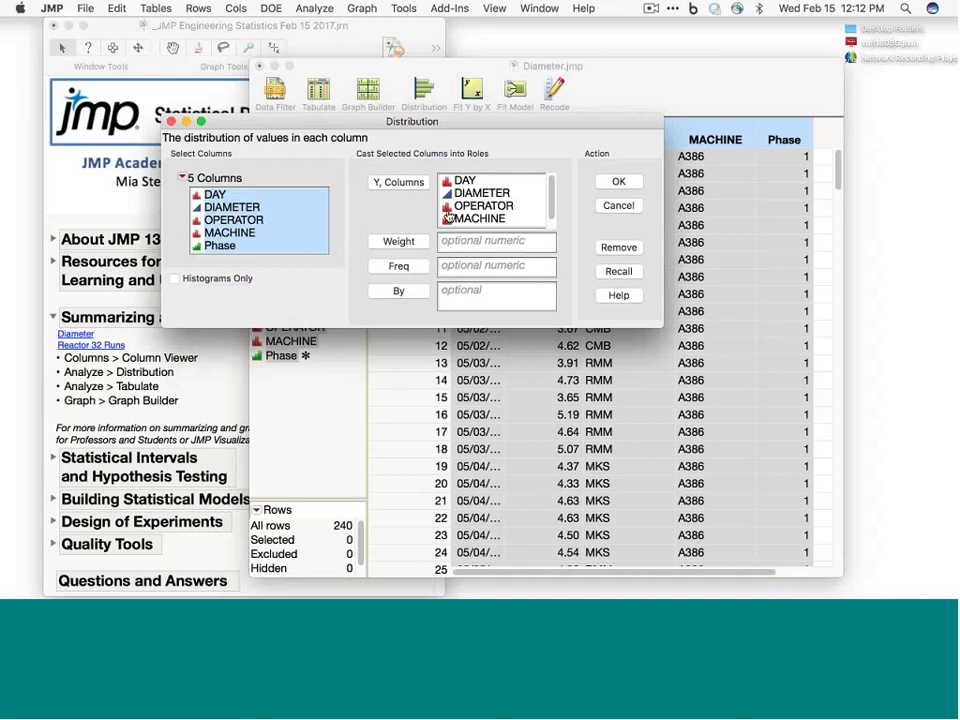
scroll(449, 216, down, 1)
scroll(451, 205, up, 1)
scroll(451, 218, down, 1)
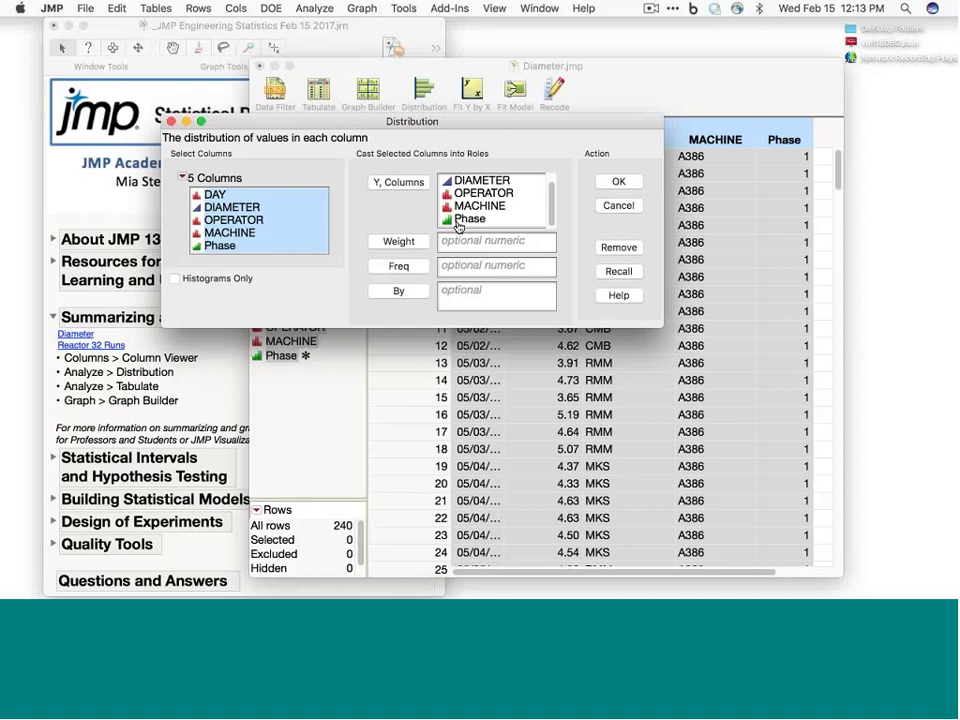
click(624, 185)
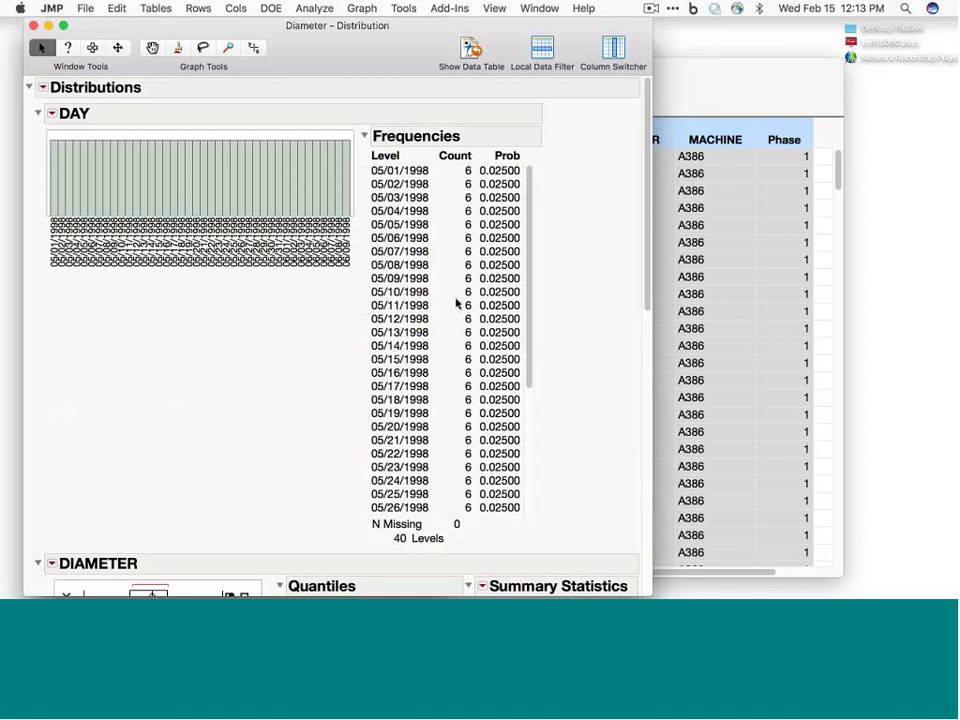
Look through the Distribution report and collapse its DAY section.
scroll(456, 303, down, 3)
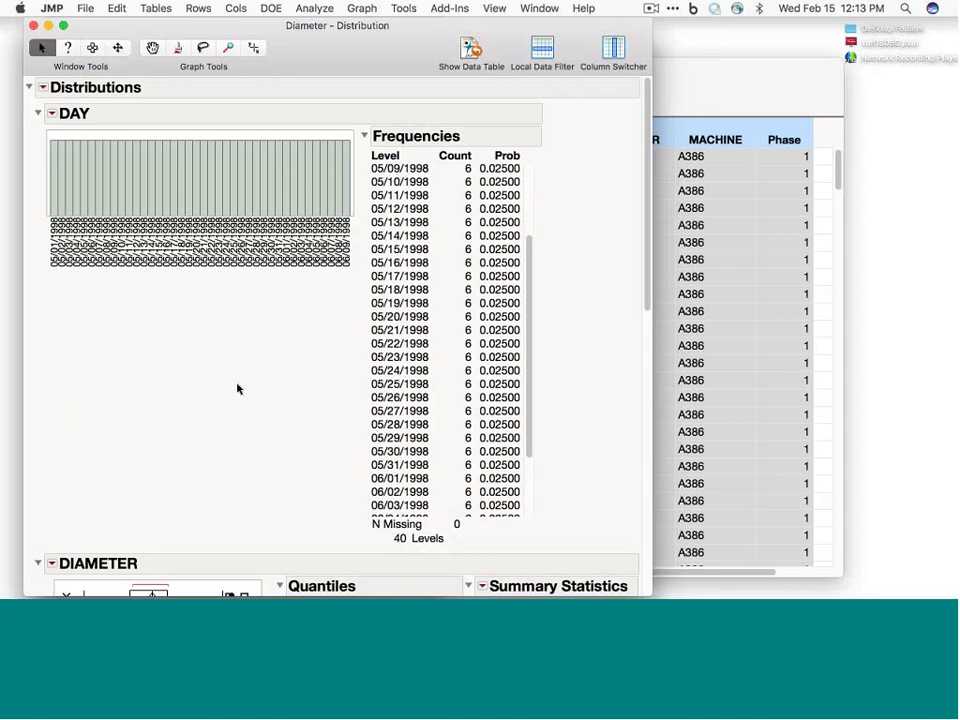
scroll(238, 389, down, 2)
scroll(238, 389, down, 5)
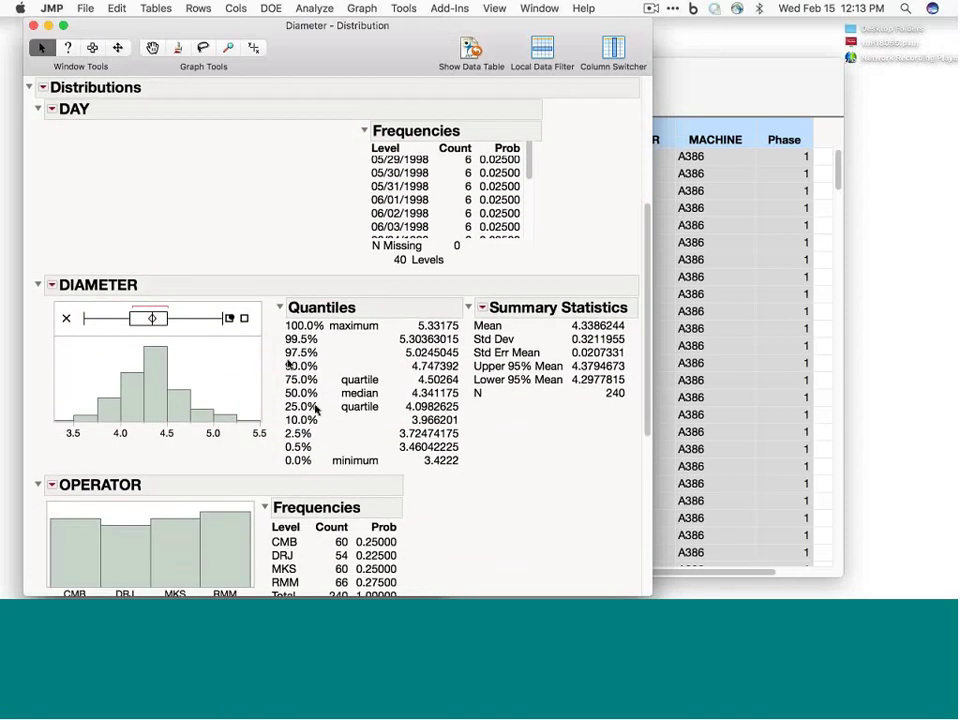
scroll(347, 408, up, 5)
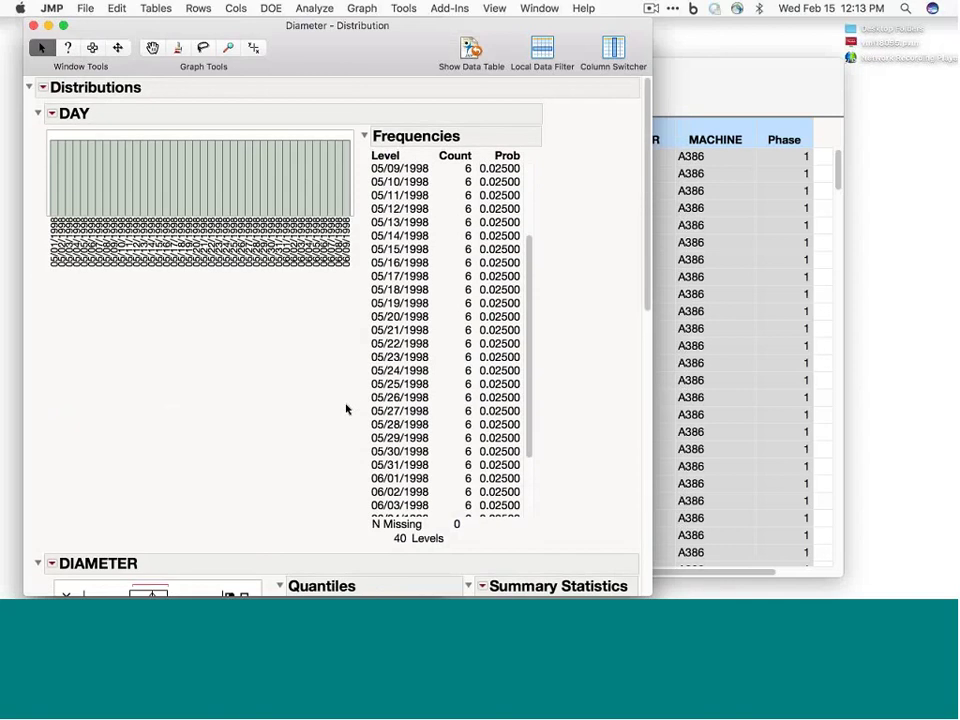
click(37, 114)
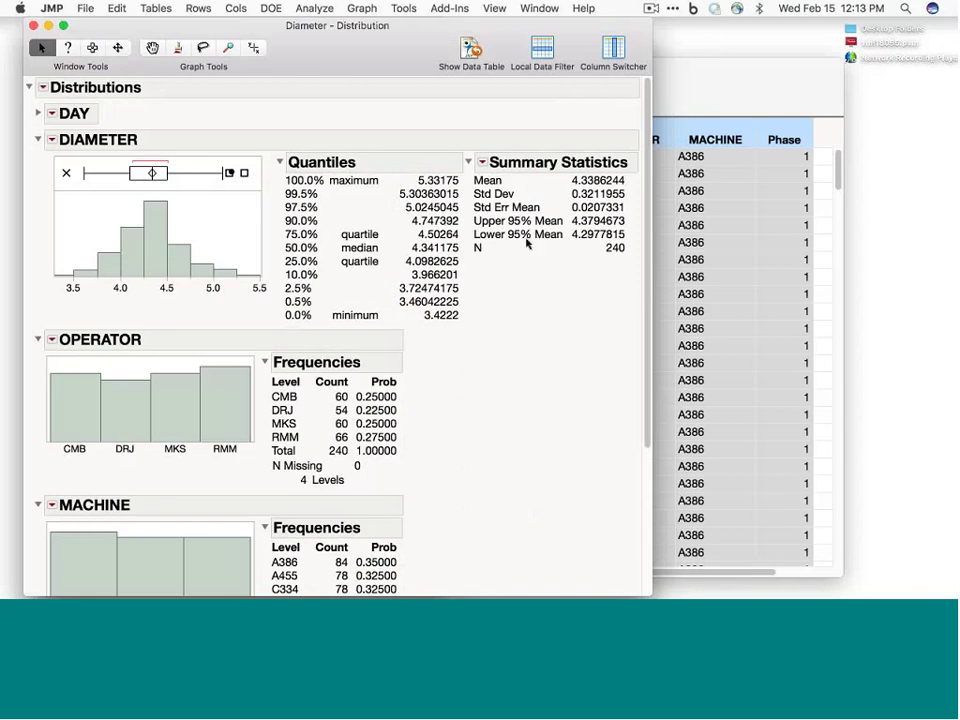
Open the JMP preferences and examine the option defaults for the Distribution platform.
click(52, 8)
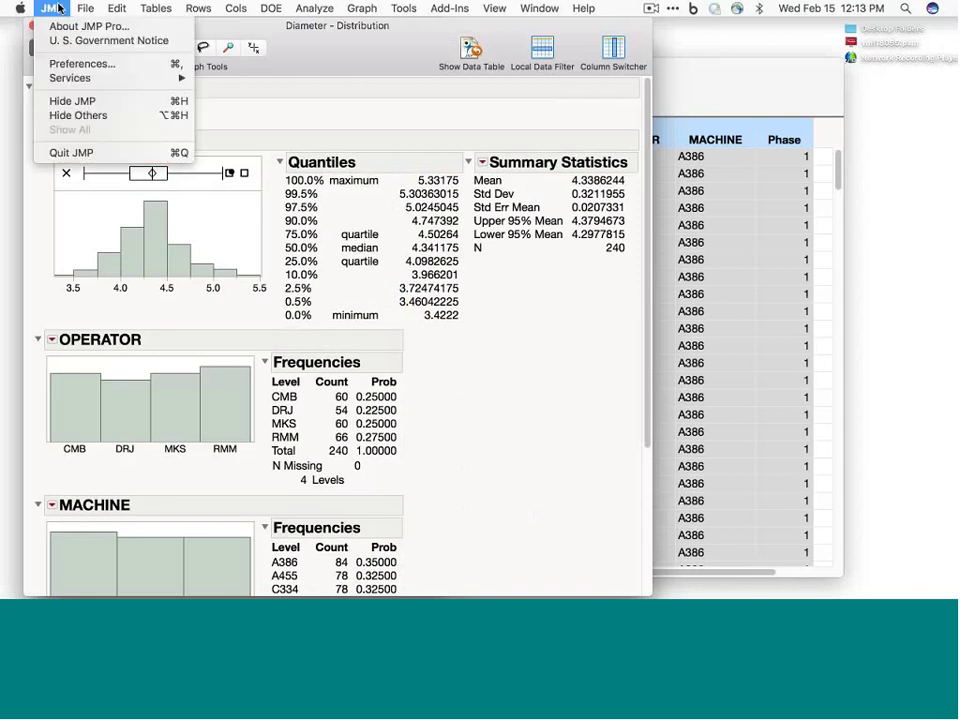
click(80, 64)
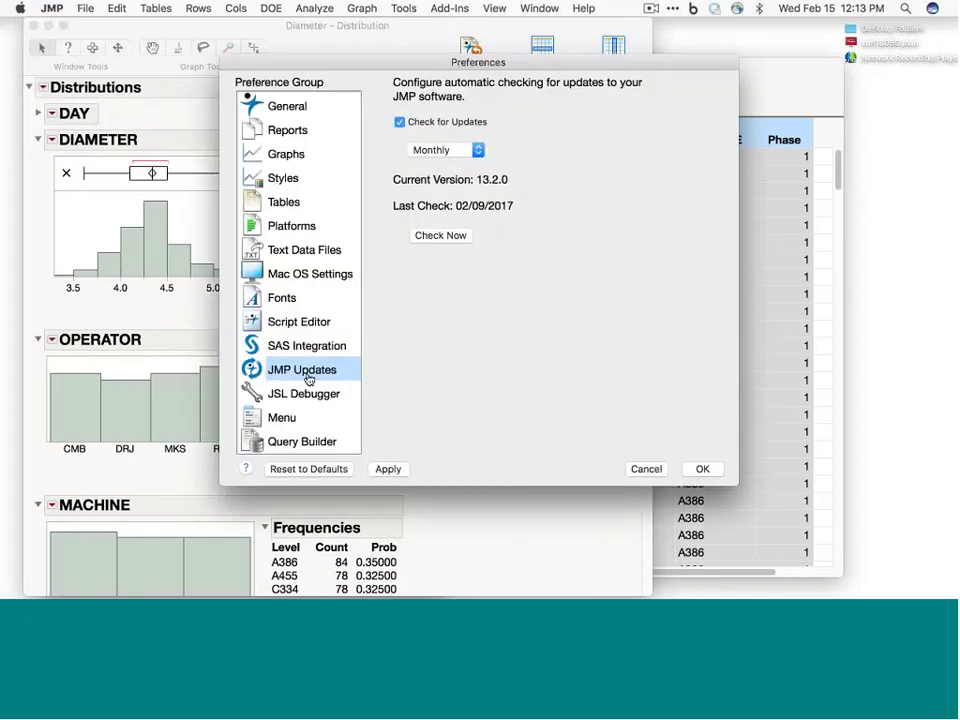
click(293, 228)
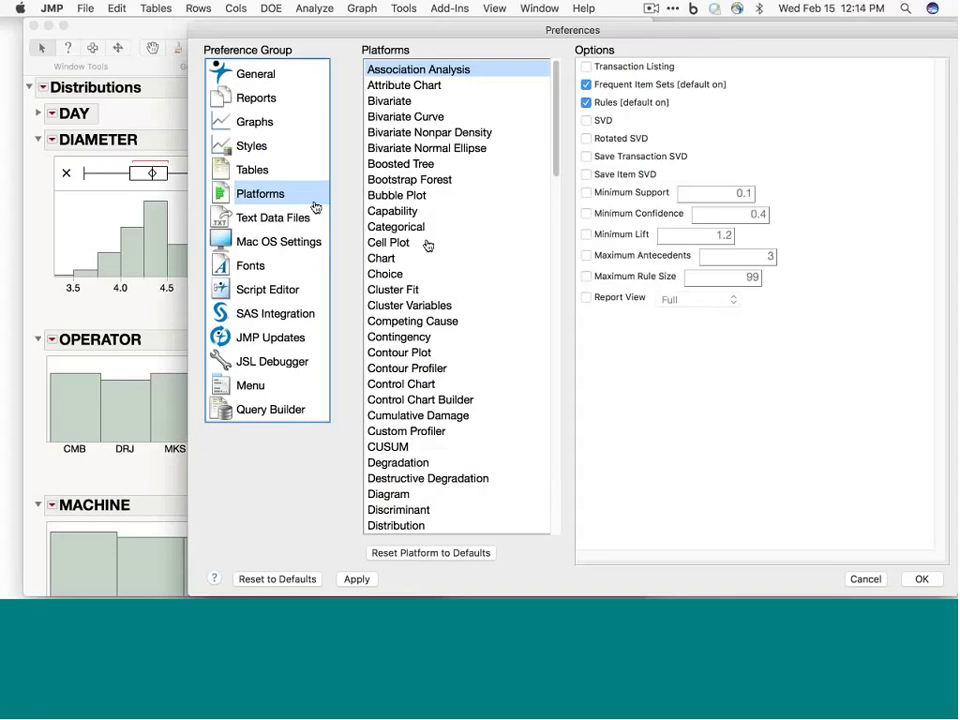
scroll(427, 253, down, 5)
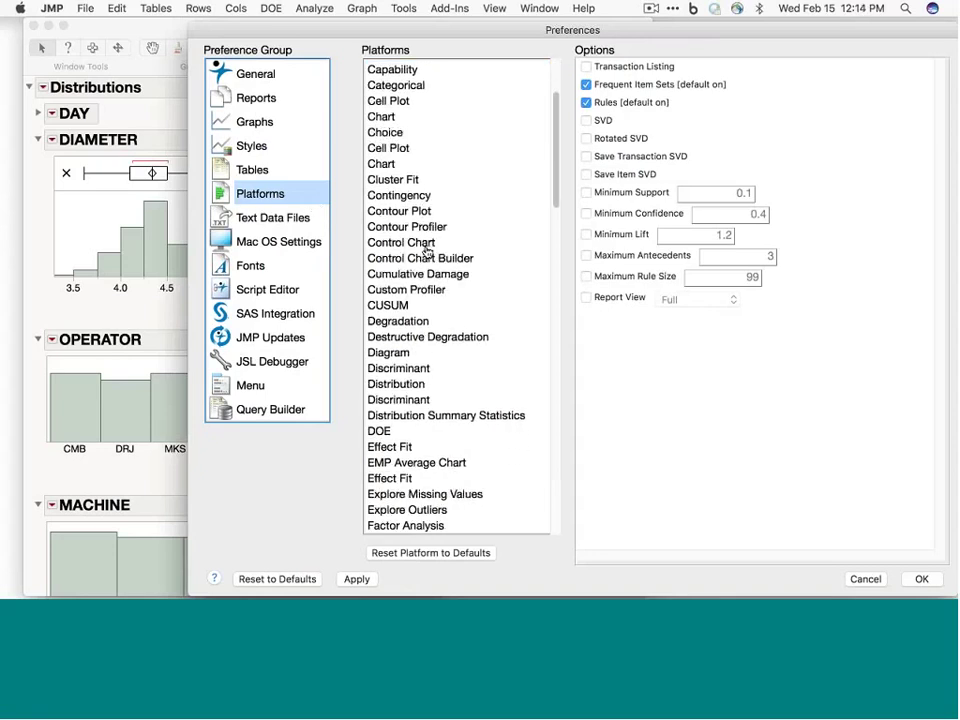
click(399, 386)
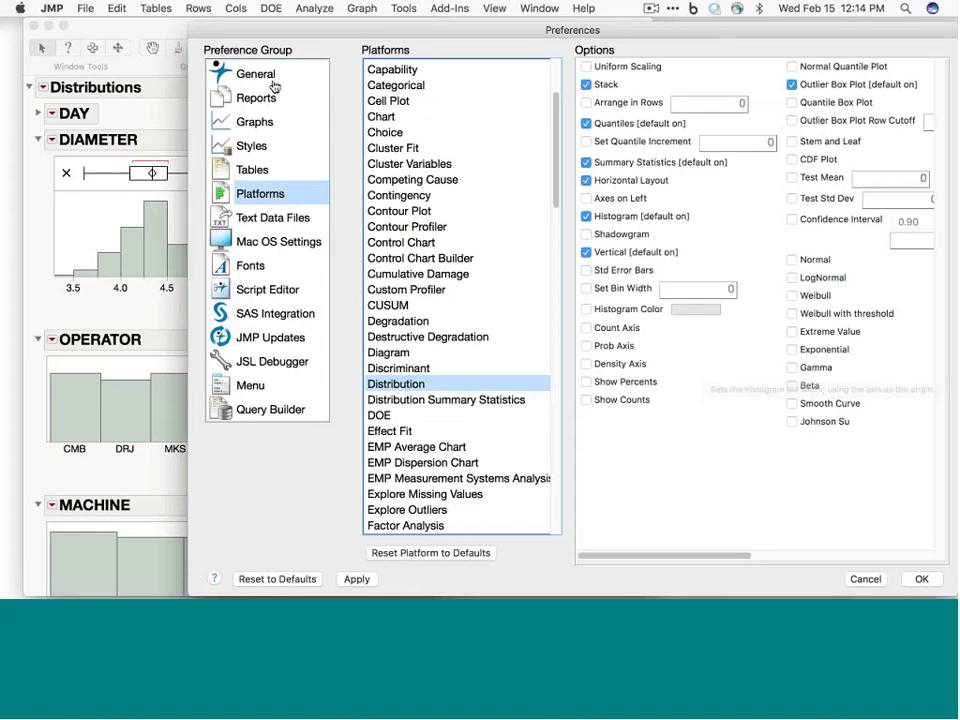
Look through the Reports, Graphs, Styles and Tables preference groups, tracing around the Laser pointer setting, and leave the preferences without changes.
click(258, 75)
click(258, 98)
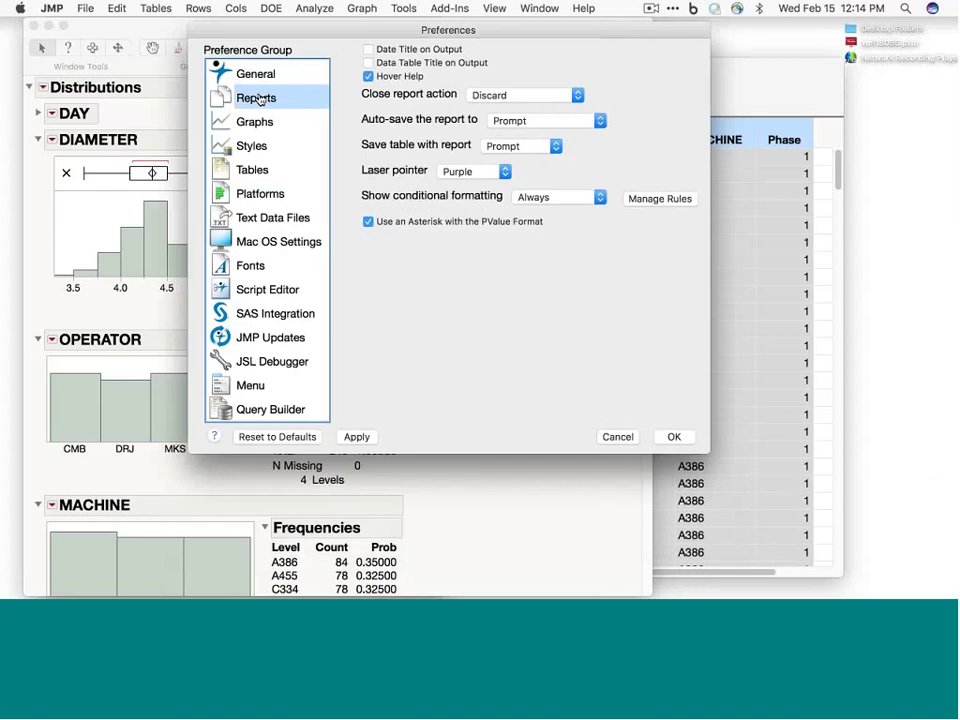
mouse_move(355, 183)
mouse_down()
mouse_move(503, 190)
mouse_move(508, 172)
mouse_move(375, 142)
mouse_move(350, 162)
mouse_move(352, 187)
mouse_up()
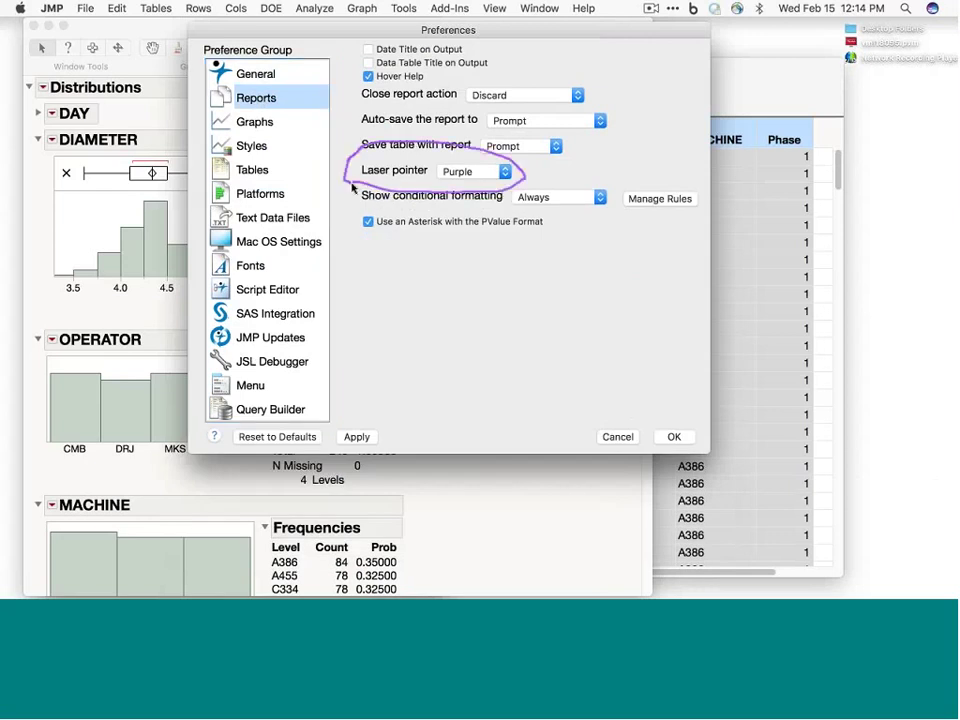
click(264, 122)
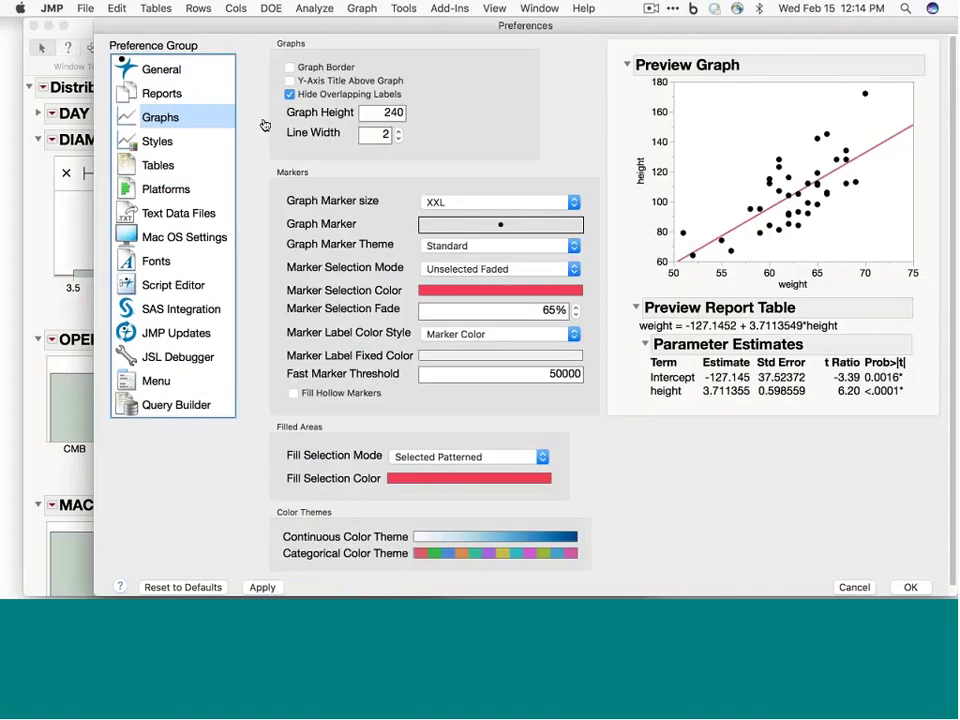
click(163, 145)
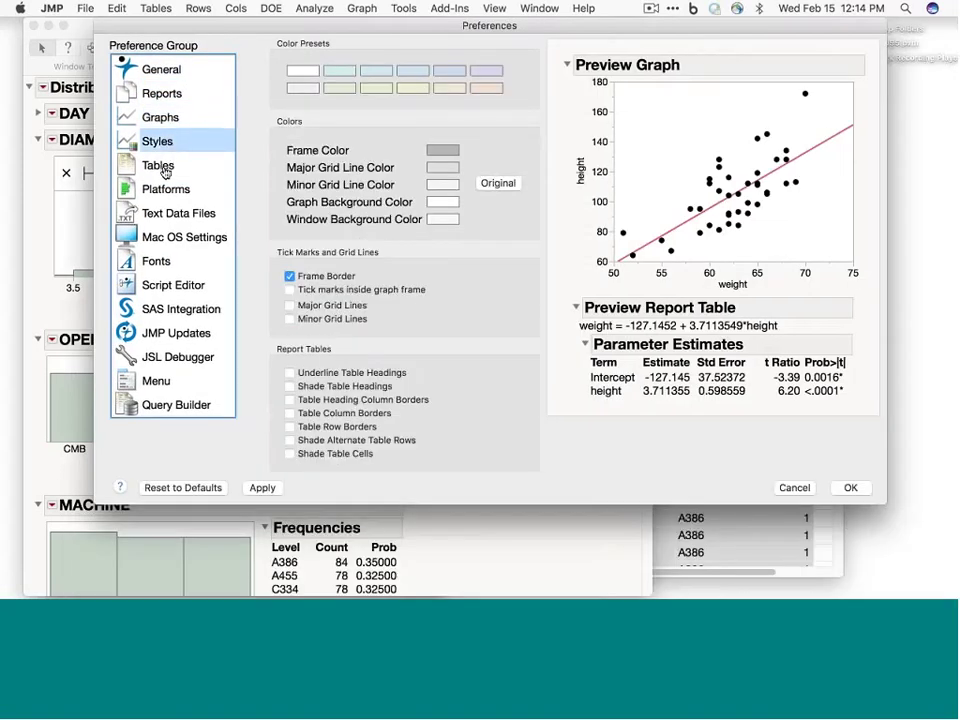
click(165, 172)
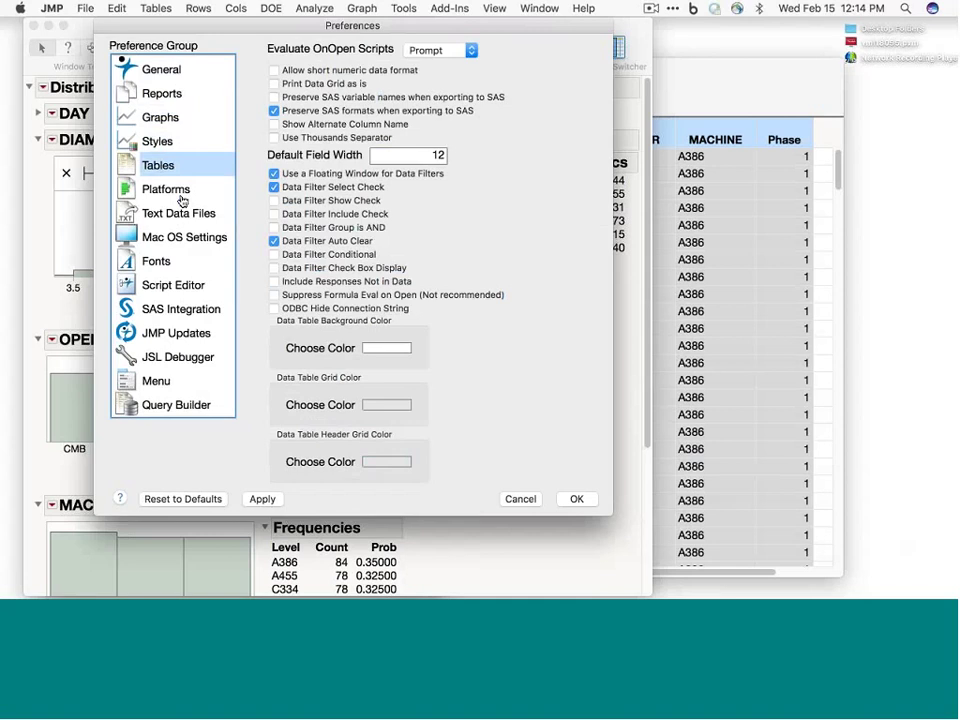
click(520, 499)
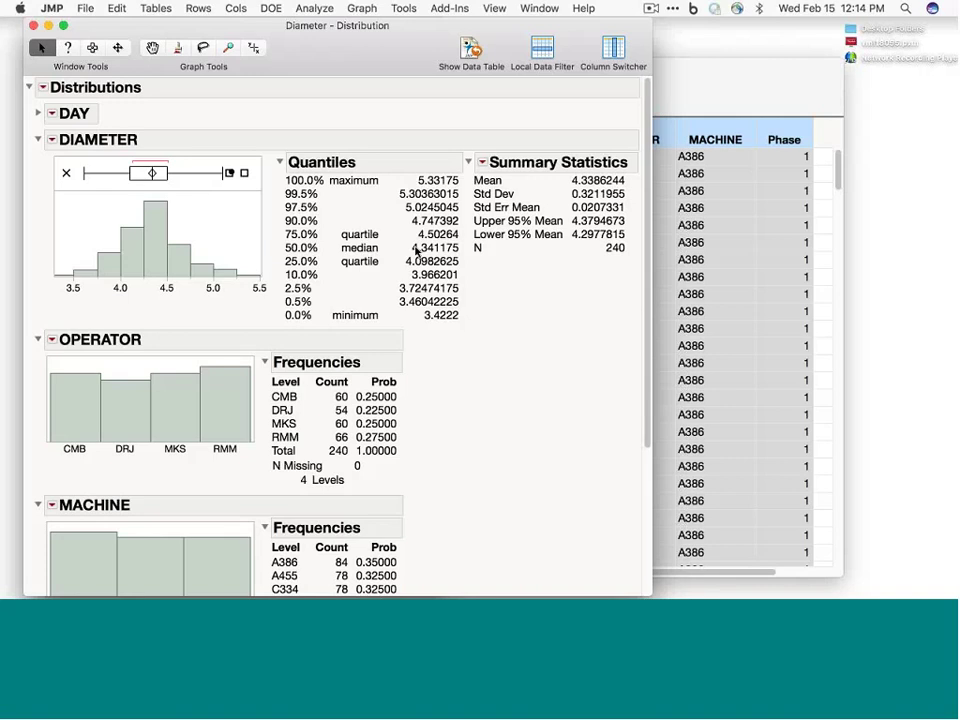
Review the available statistics in DIAMETER's Customize Summary Statistics options and cancel without changes.
click(483, 163)
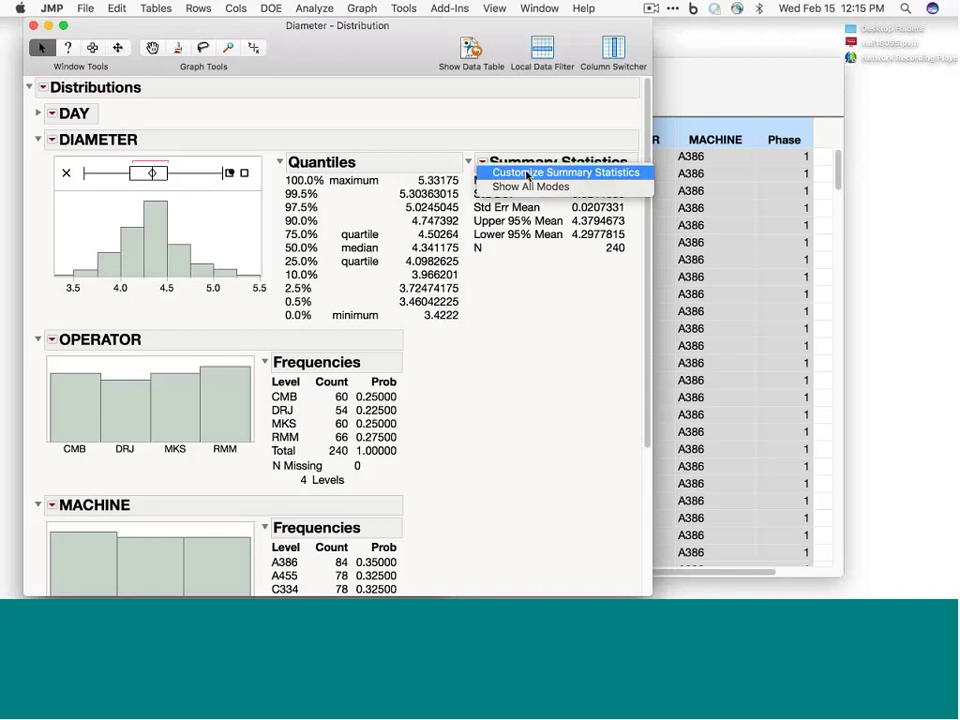
click(527, 174)
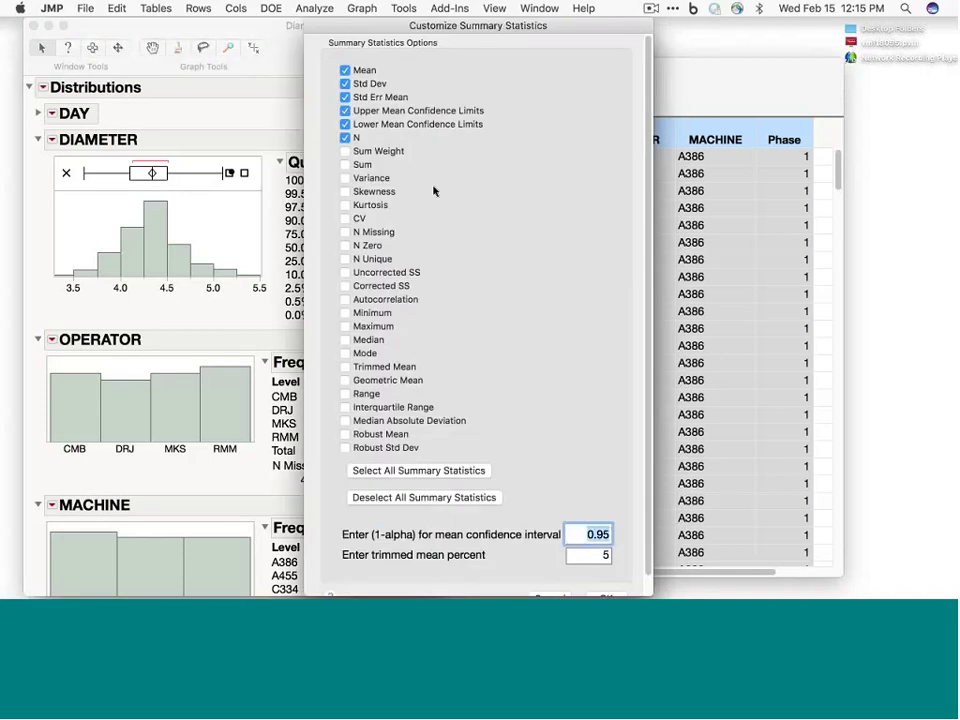
mouse_move(465, 170)
mouse_down()
mouse_move(477, 285)
mouse_move(468, 412)
mouse_up()
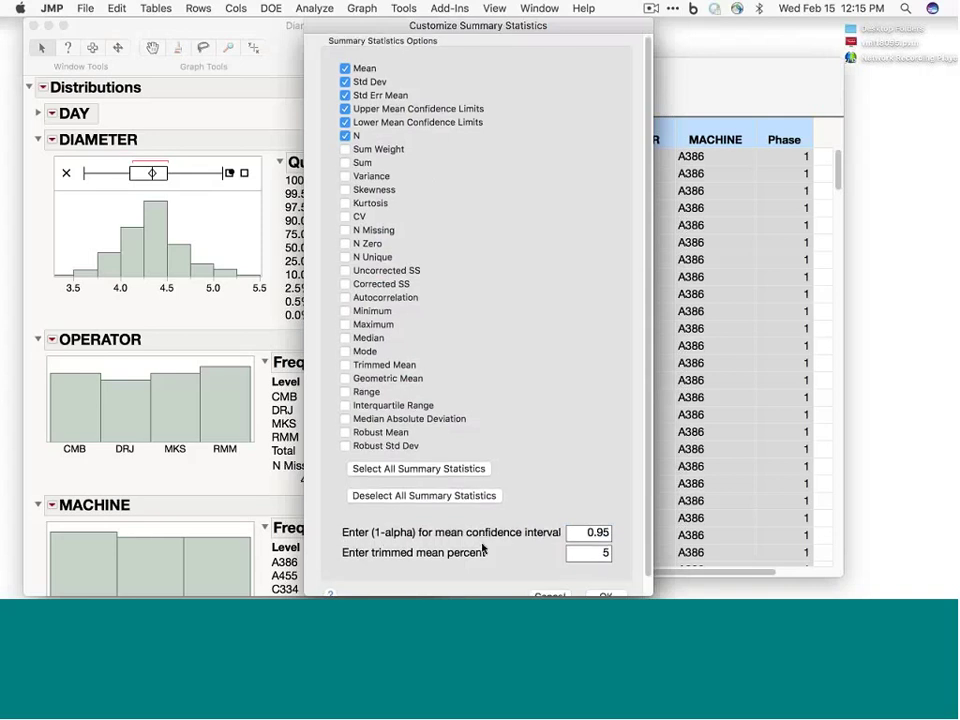
scroll(482, 550, down, 1)
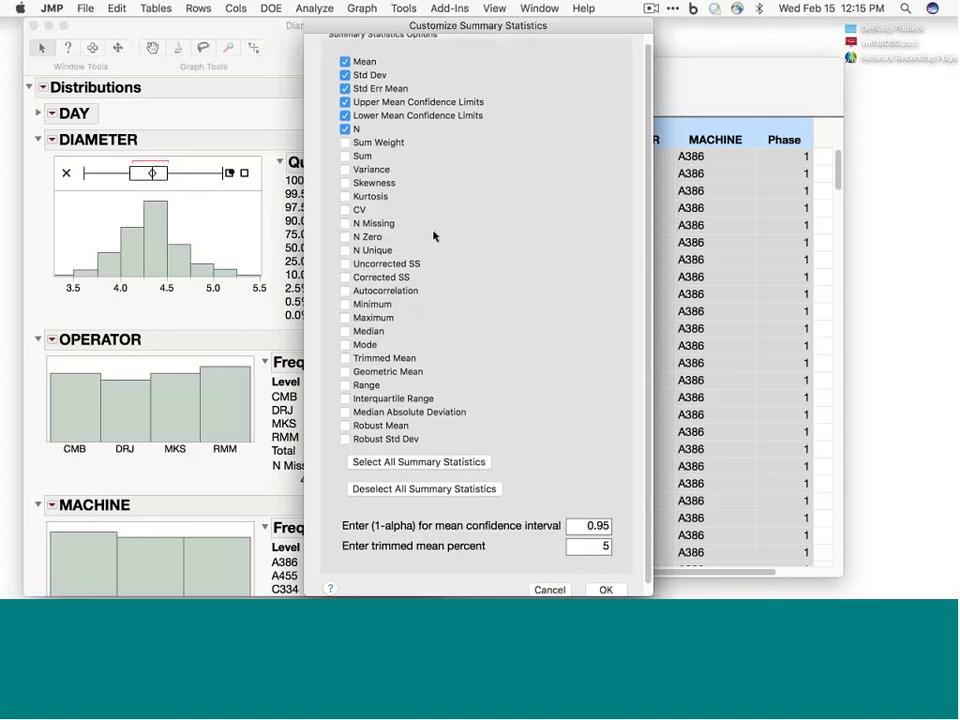
scroll(446, 280, down, 1)
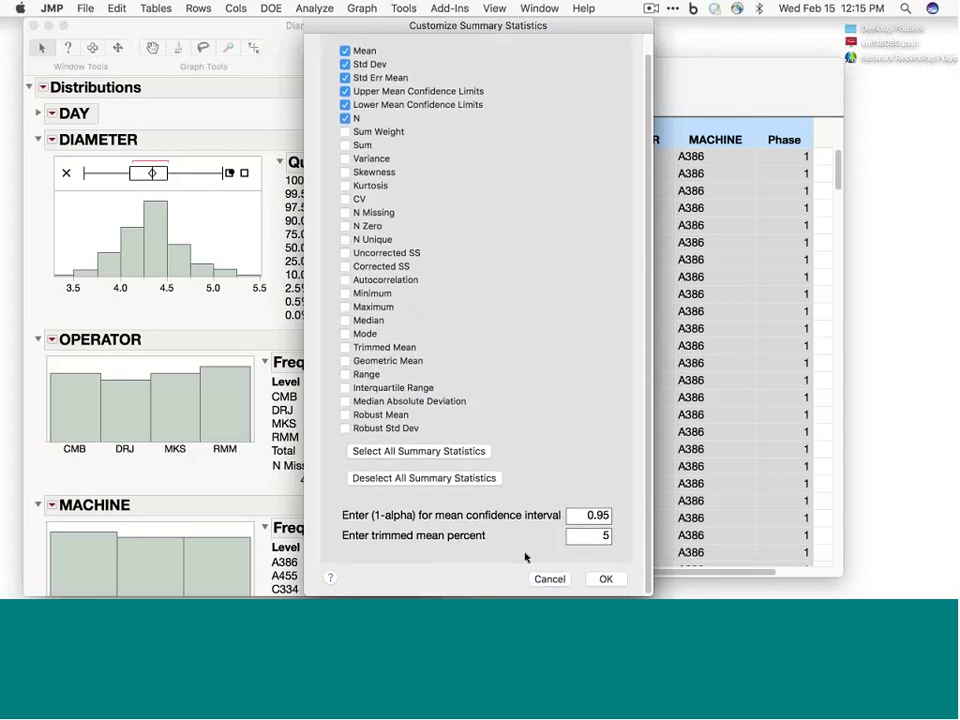
click(548, 580)
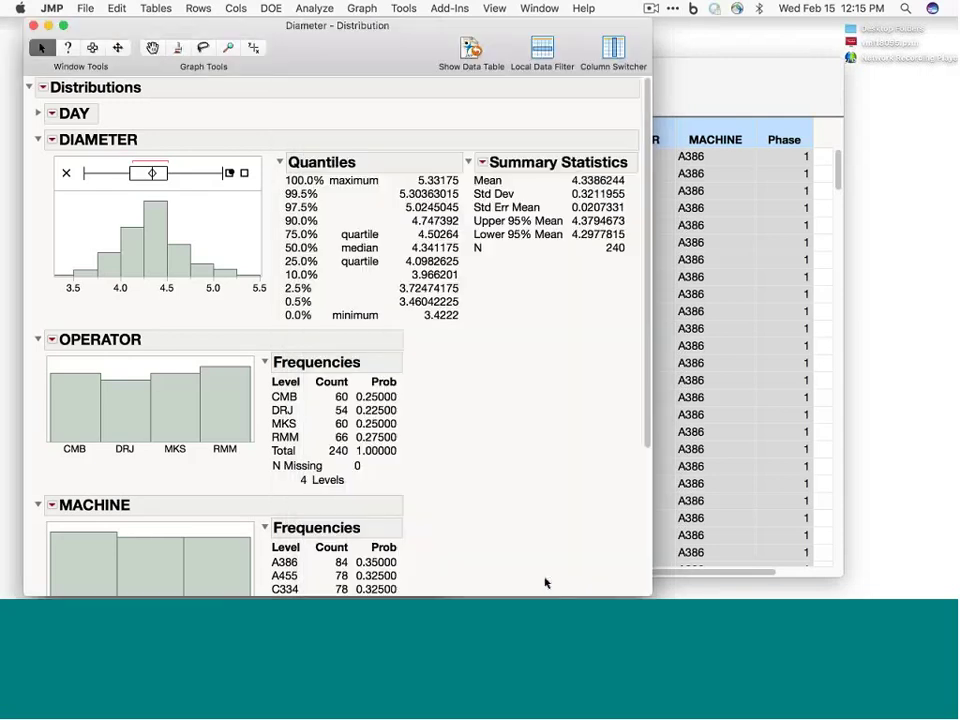
Add a Normal Quantile Plot to the DIAMETER distribution and remove it again.
click(52, 141)
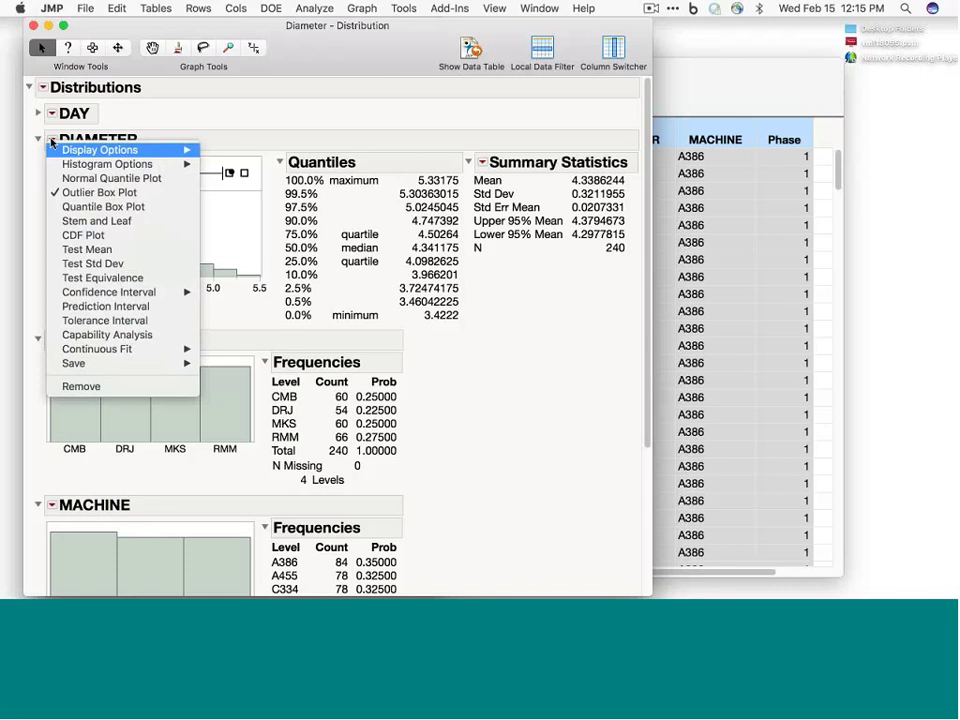
mouse_move(73, 153)
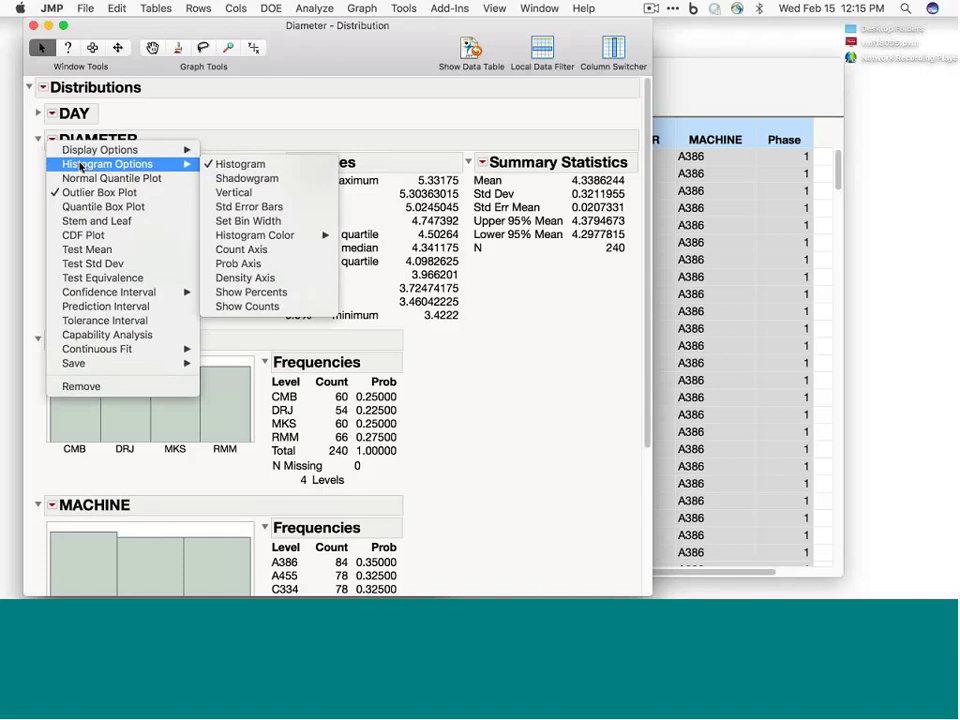
click(87, 179)
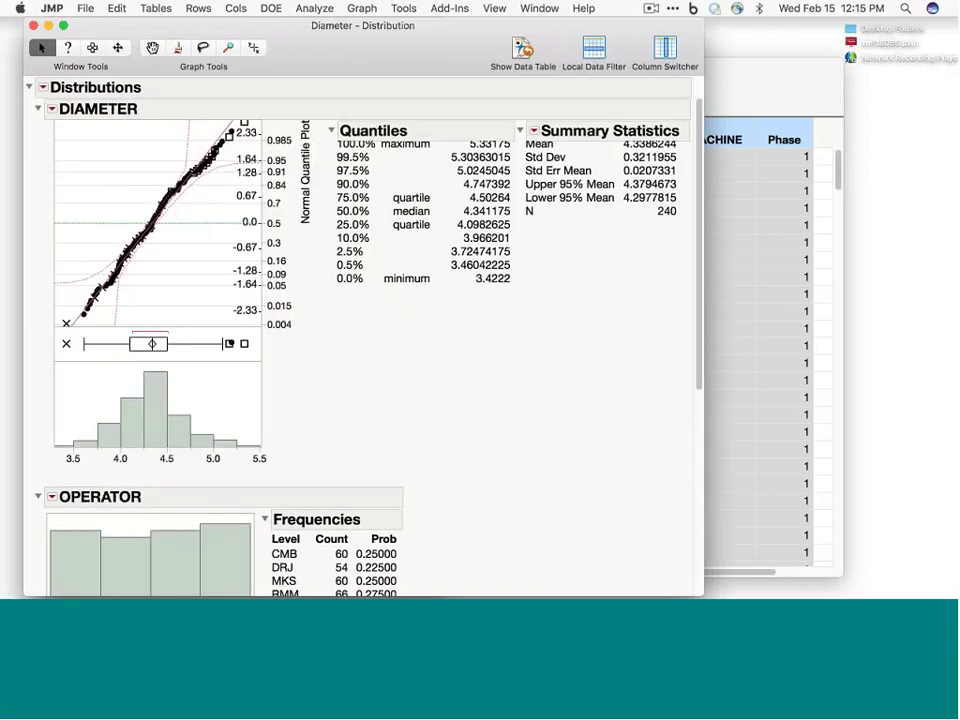
click(51, 108)
click(59, 150)
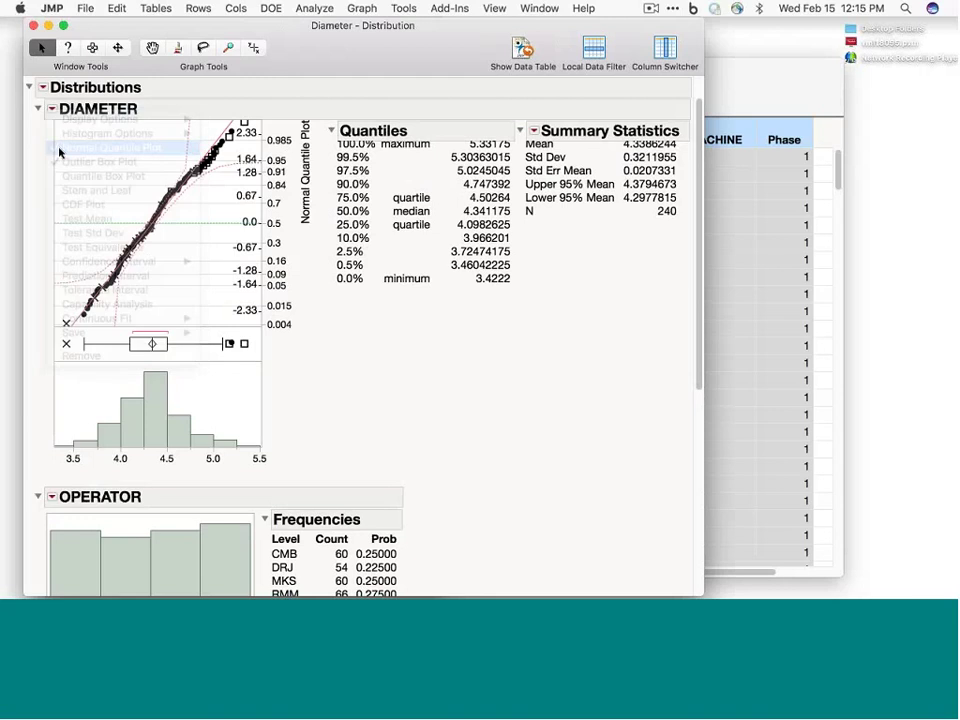
Check the tests and Continuous Fit distributions offered for DIAMETER without applying any.
click(51, 108)
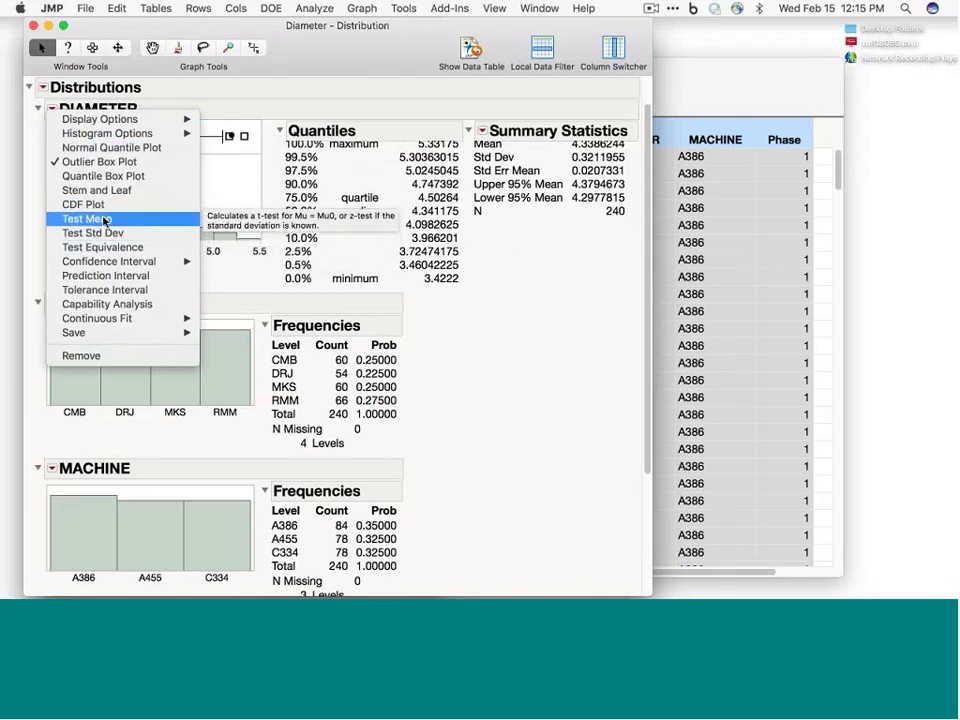
mouse_move(108, 318)
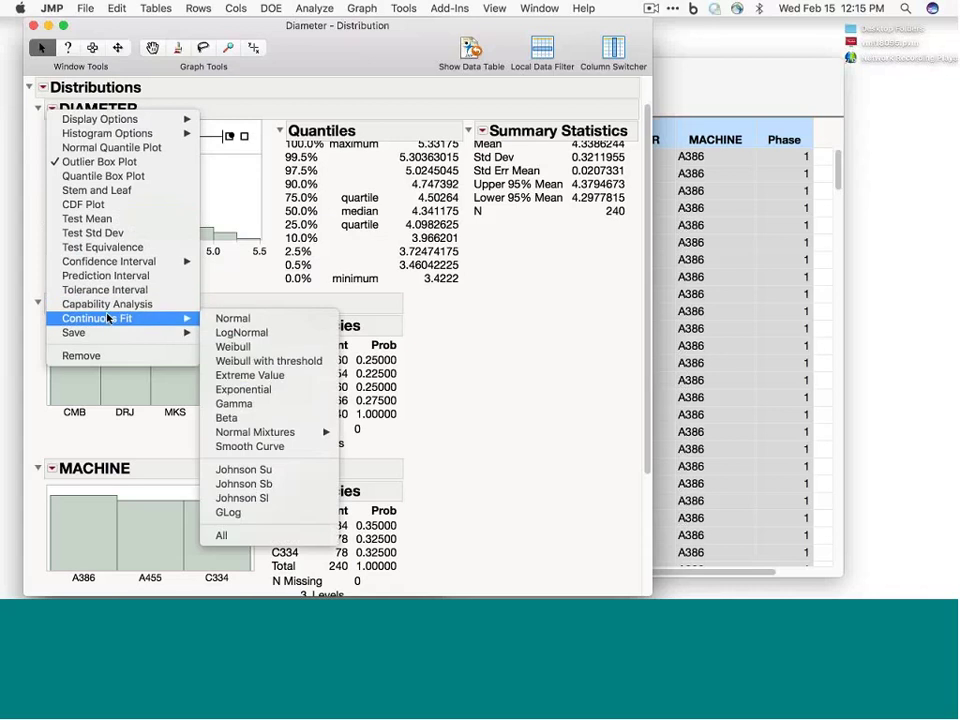
click(466, 380)
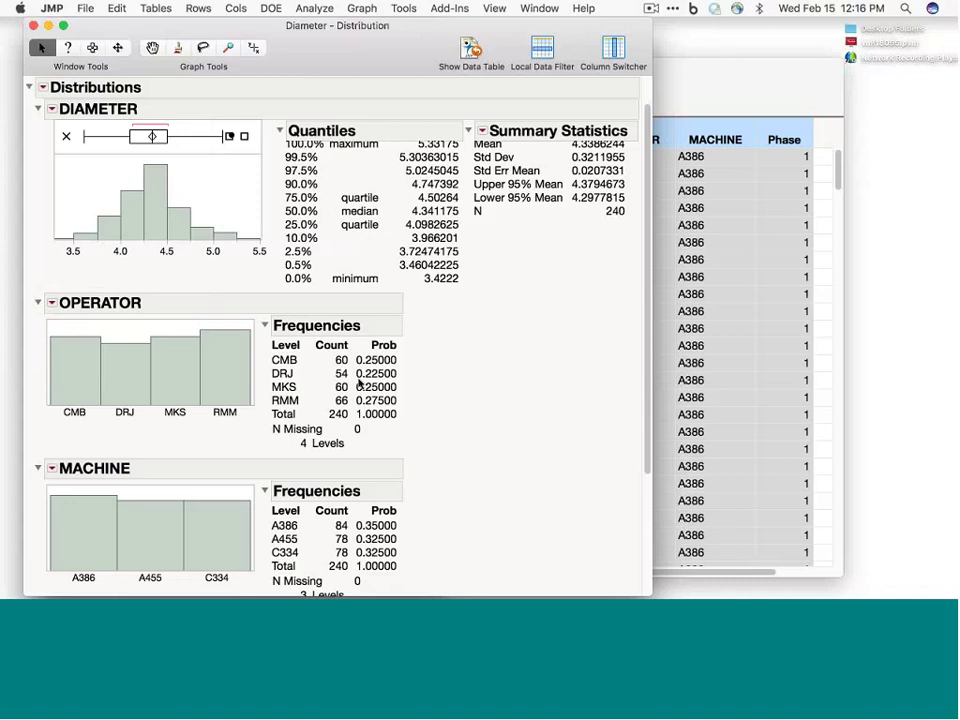
Highlight Phase 1 and Phase 2 alternately in the Phase histogram to compare their rows across OPERATOR and MACHINE.
scroll(360, 383, down, 5)
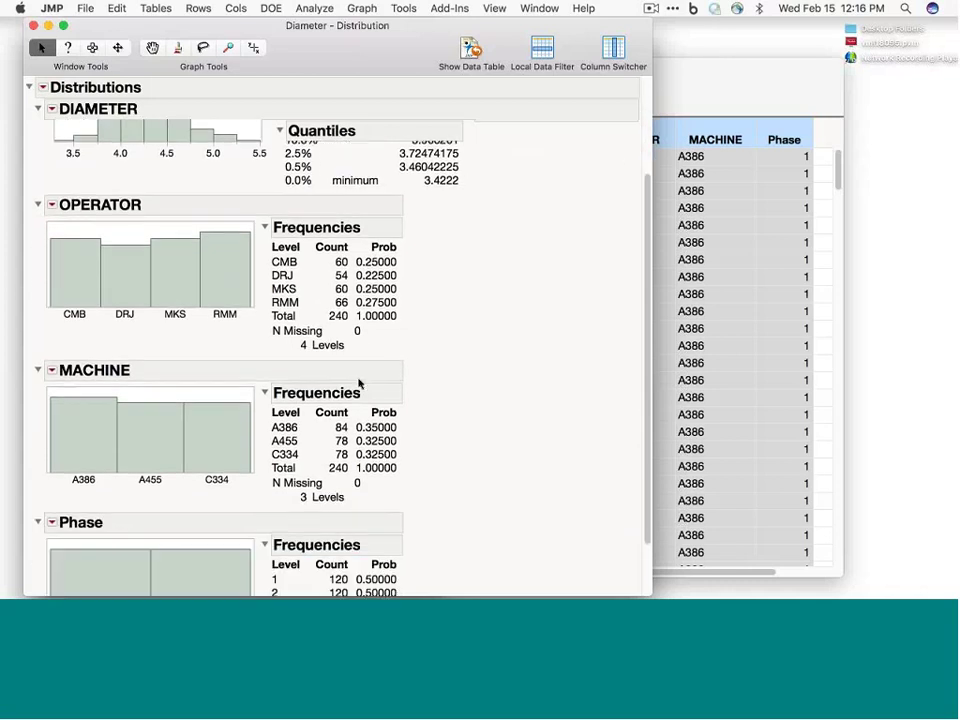
click(90, 508)
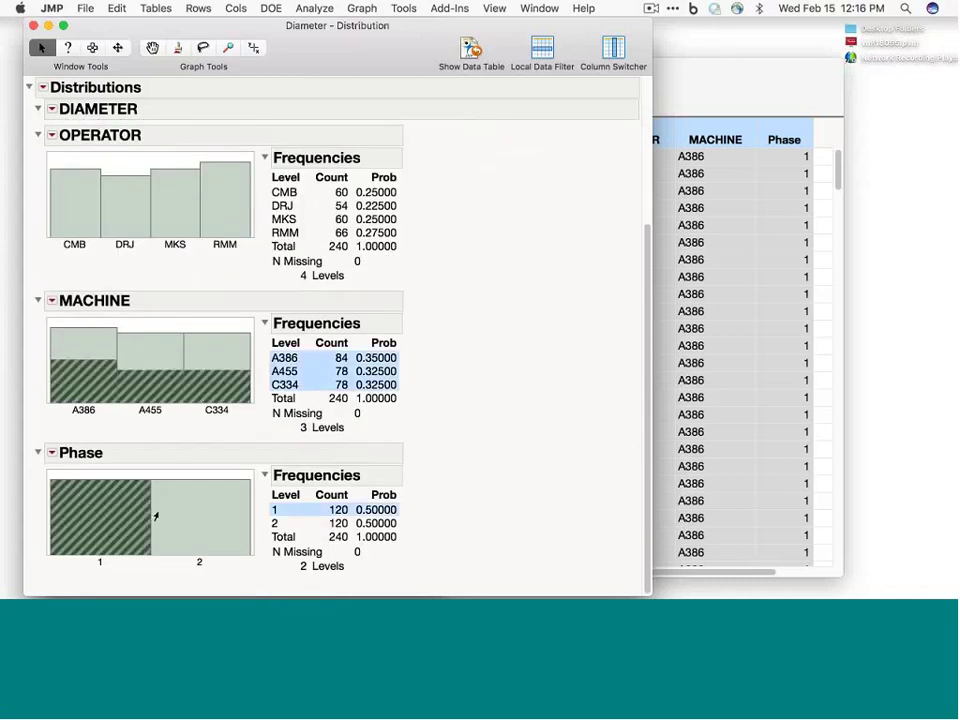
click(171, 514)
click(92, 510)
click(206, 515)
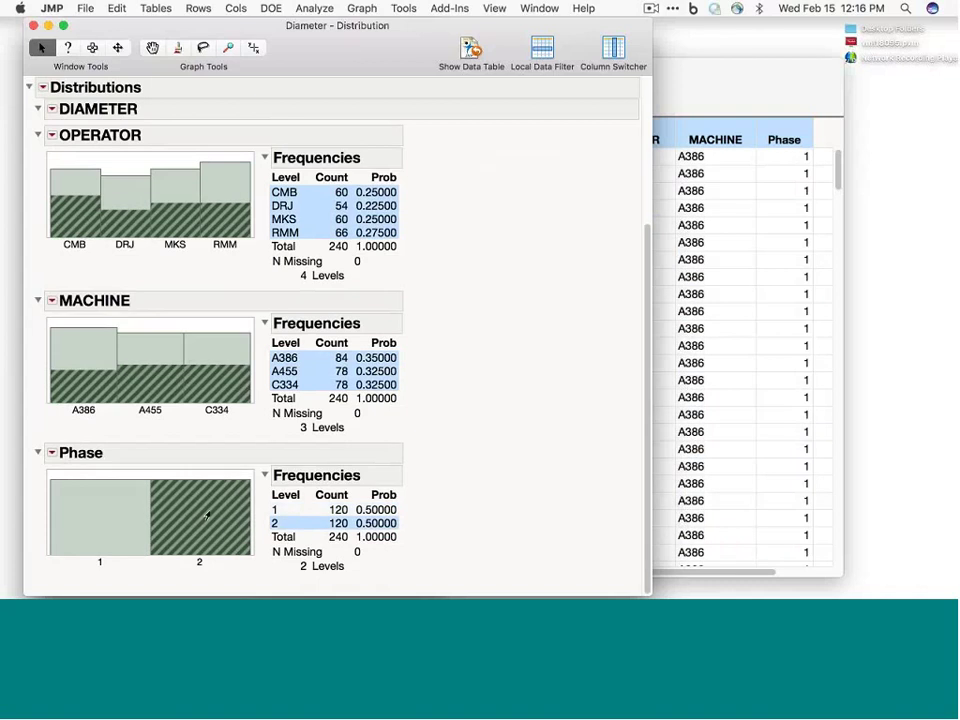
click(101, 514)
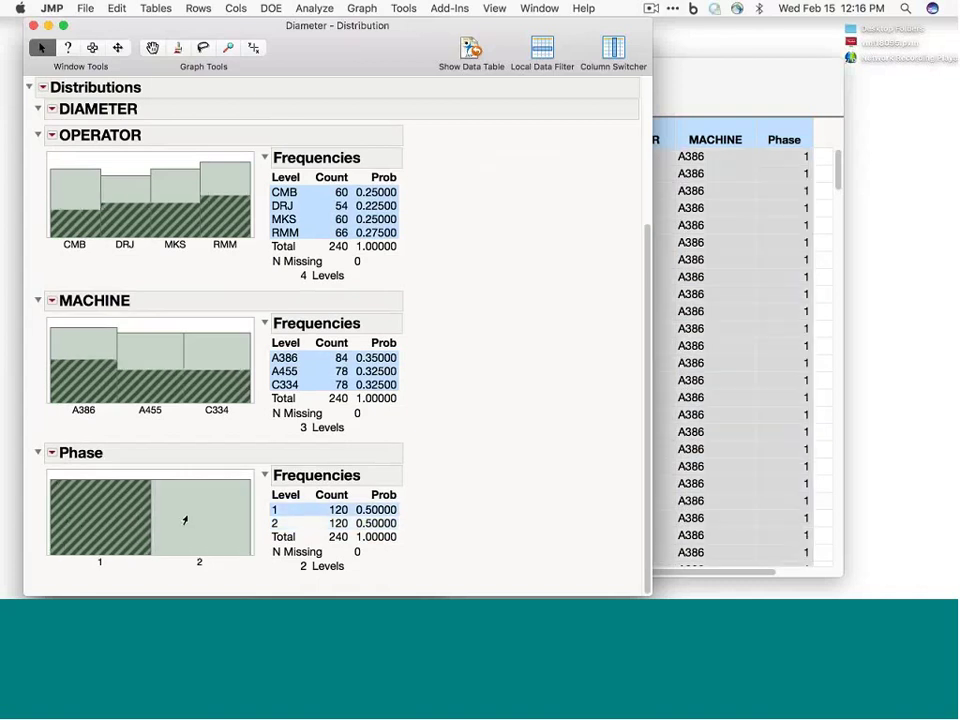
click(186, 519)
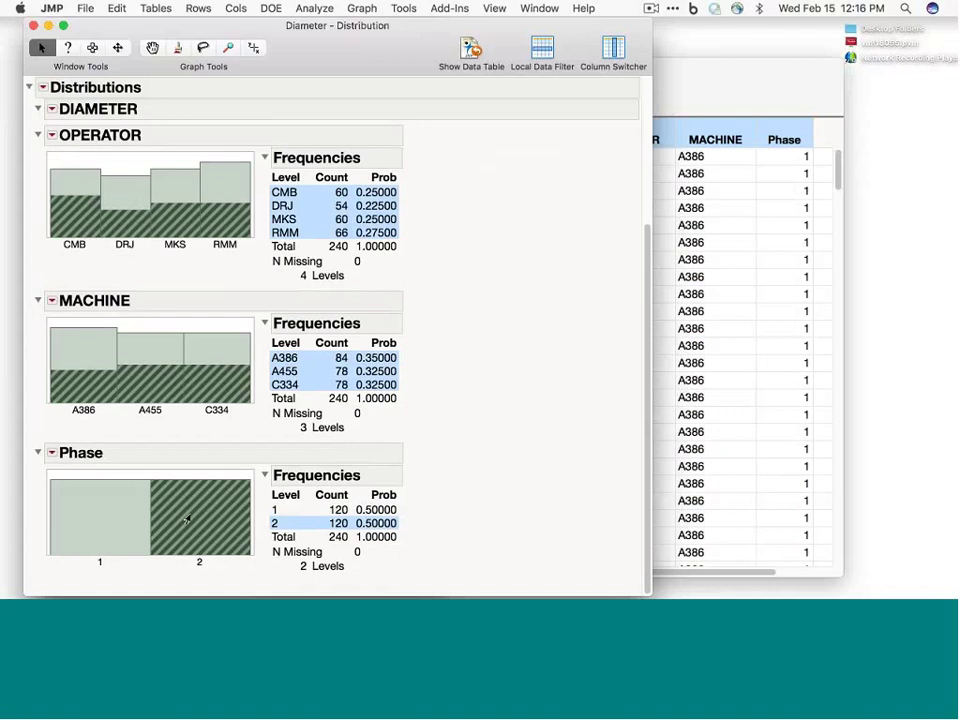
click(98, 512)
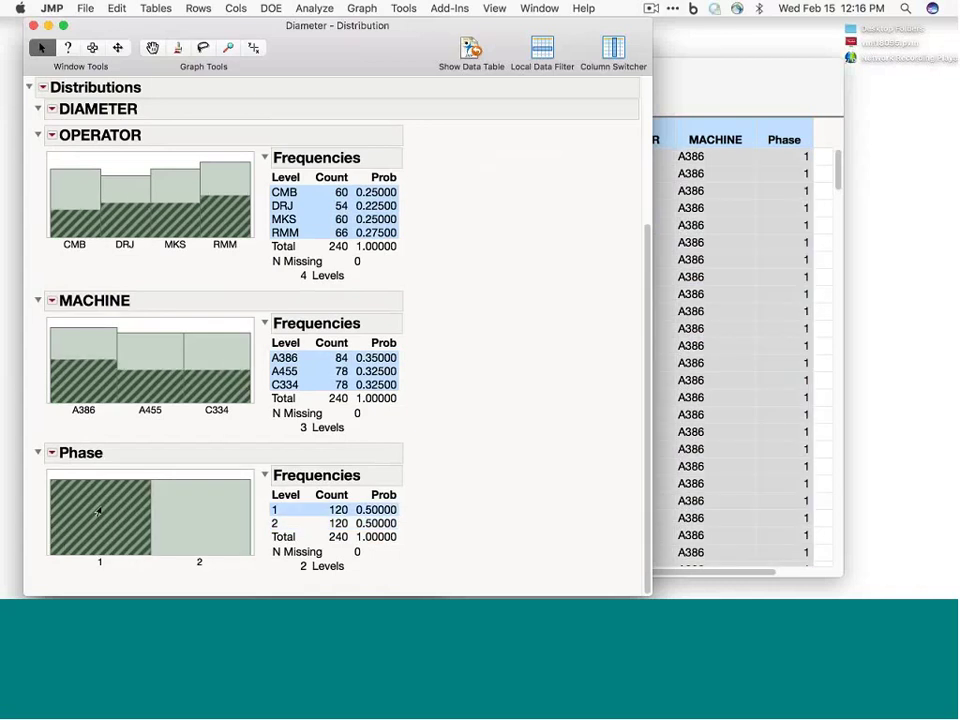
click(191, 523)
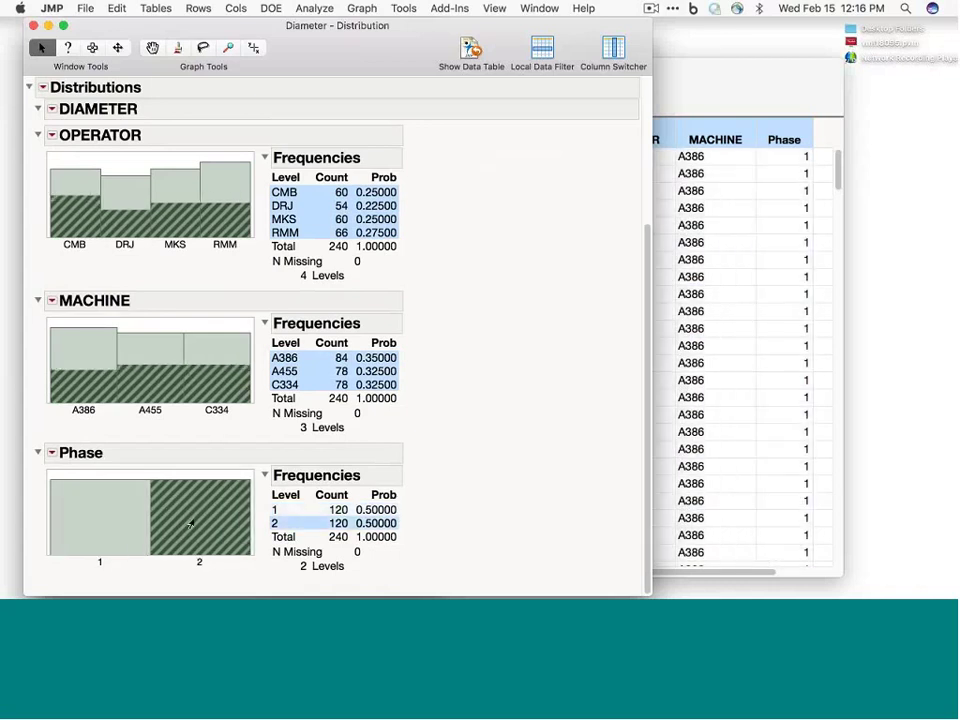
click(114, 519)
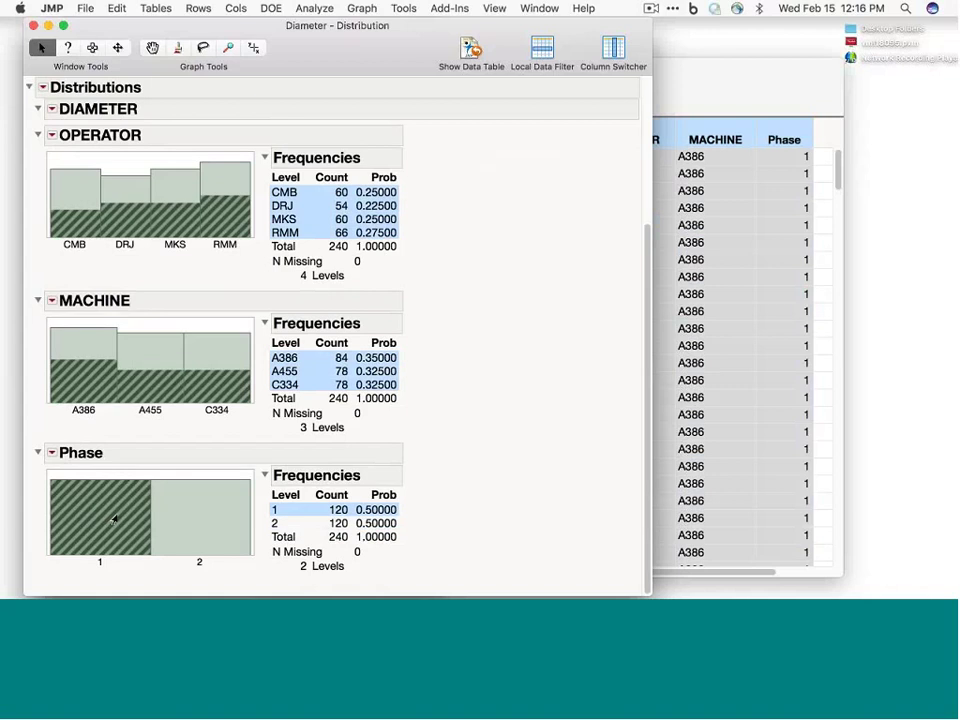
click(181, 522)
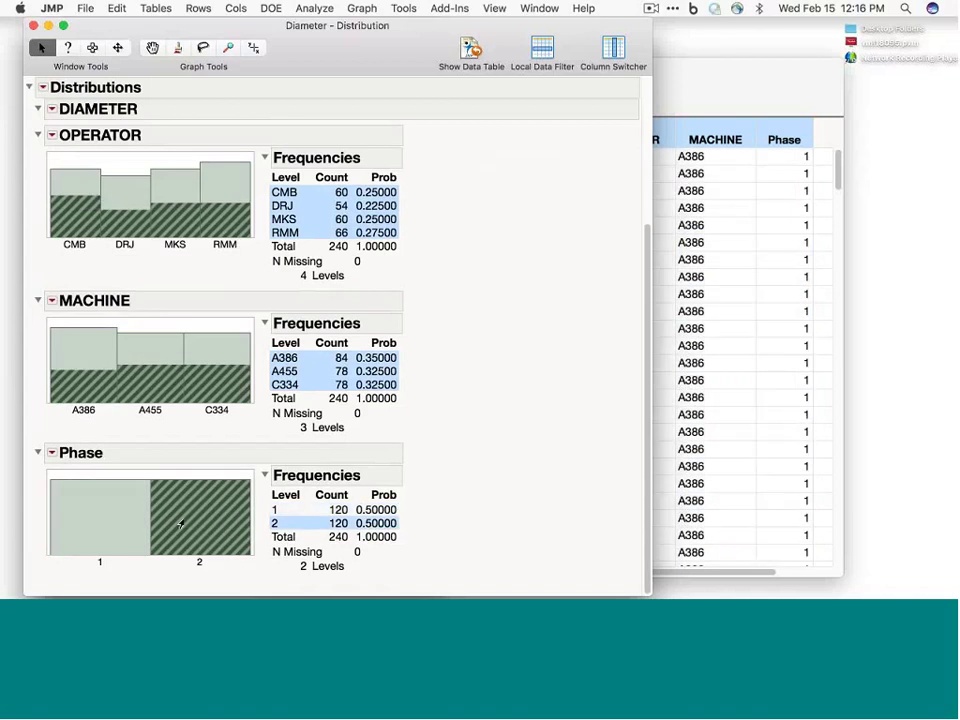
Unstack the Distribution report to arrange the columns side by side, and highlight operator RMM in the OPERATOR histogram.
click(43, 89)
click(50, 109)
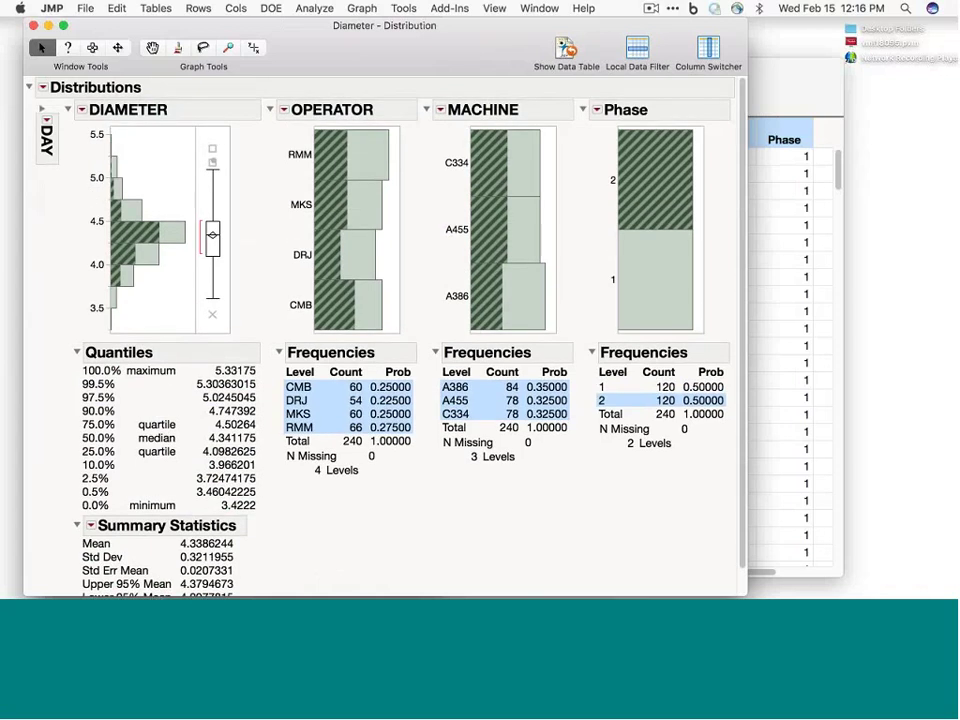
click(375, 157)
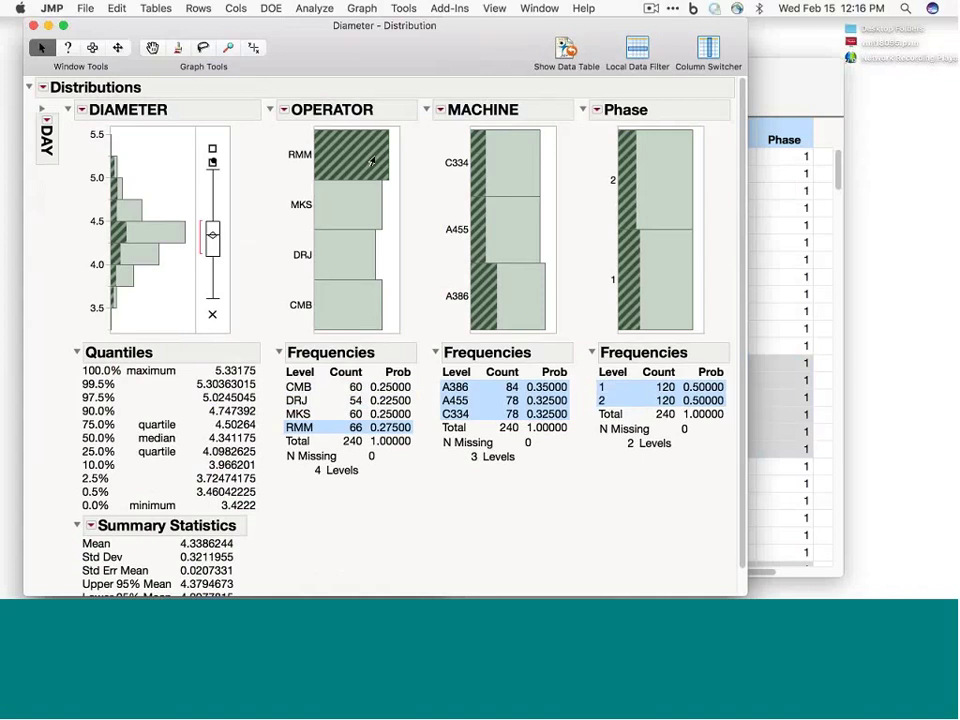
Highlight operators MKS, DRJ, CMB and RMM in the OPERATOR histogram to compare their rows across the other distributions.
click(366, 208)
click(374, 257)
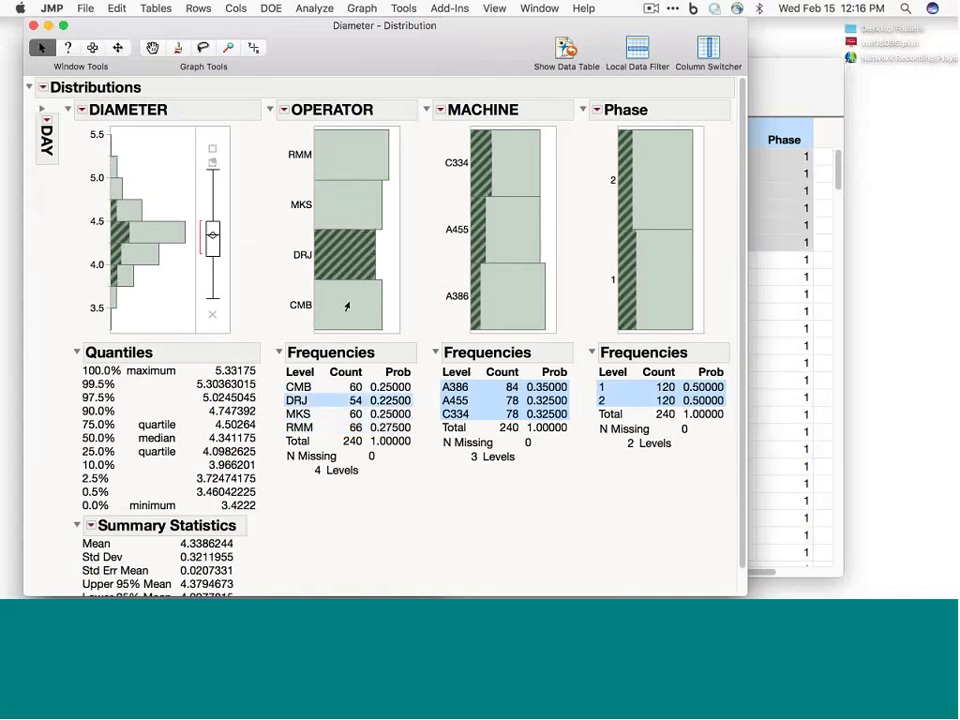
click(347, 306)
click(350, 255)
click(350, 205)
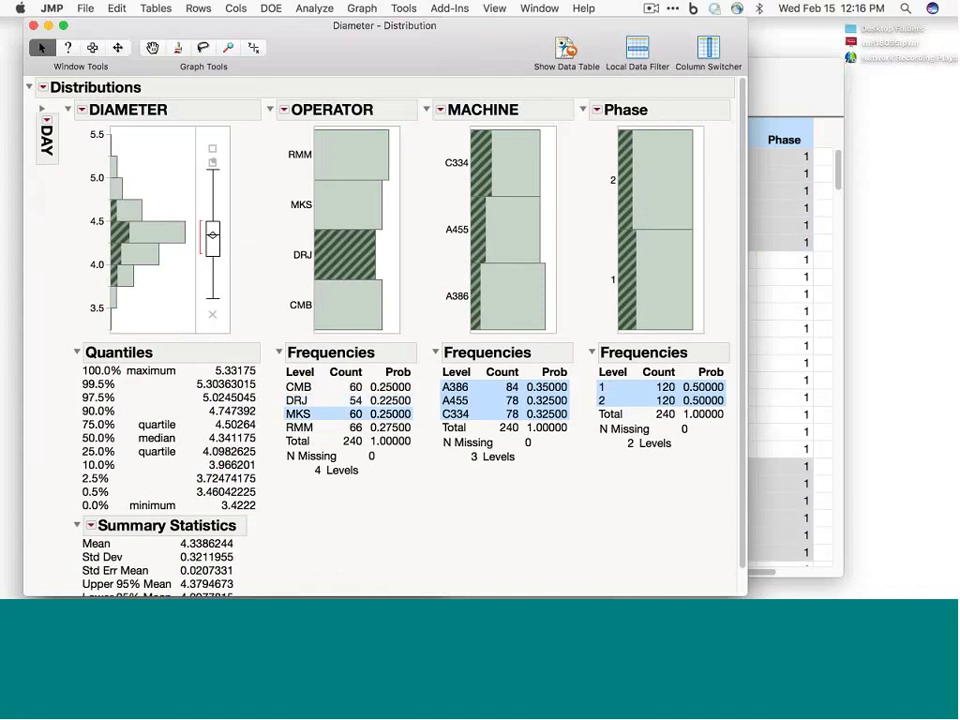
click(357, 167)
Highlight each machine in the MACHINE histogram and each level in the Phase histogram, and close the Distribution report.
click(505, 168)
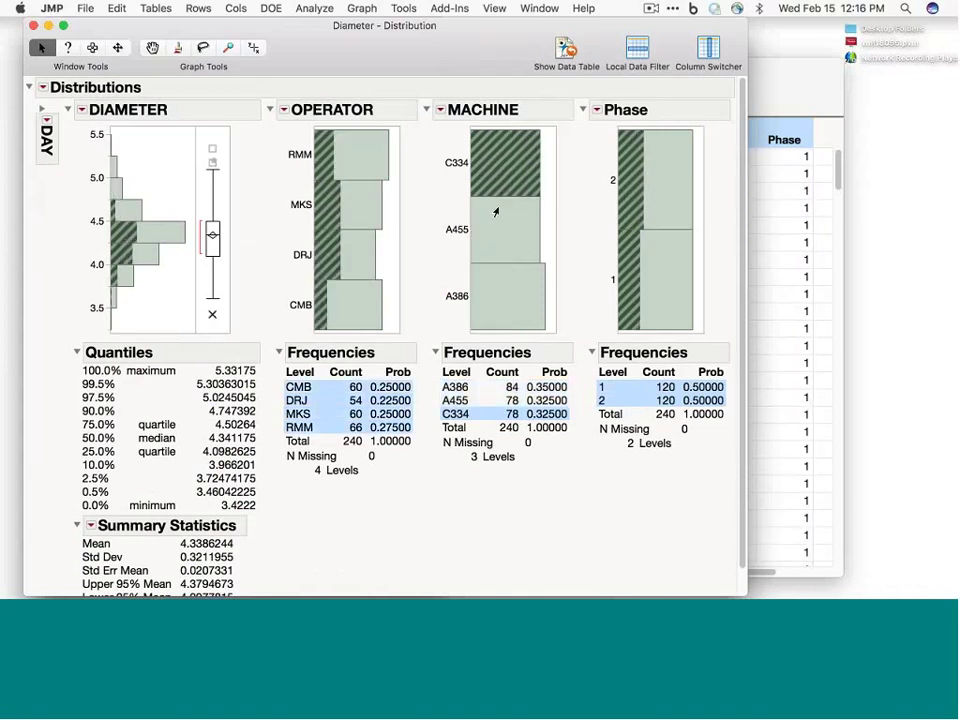
click(496, 226)
click(497, 292)
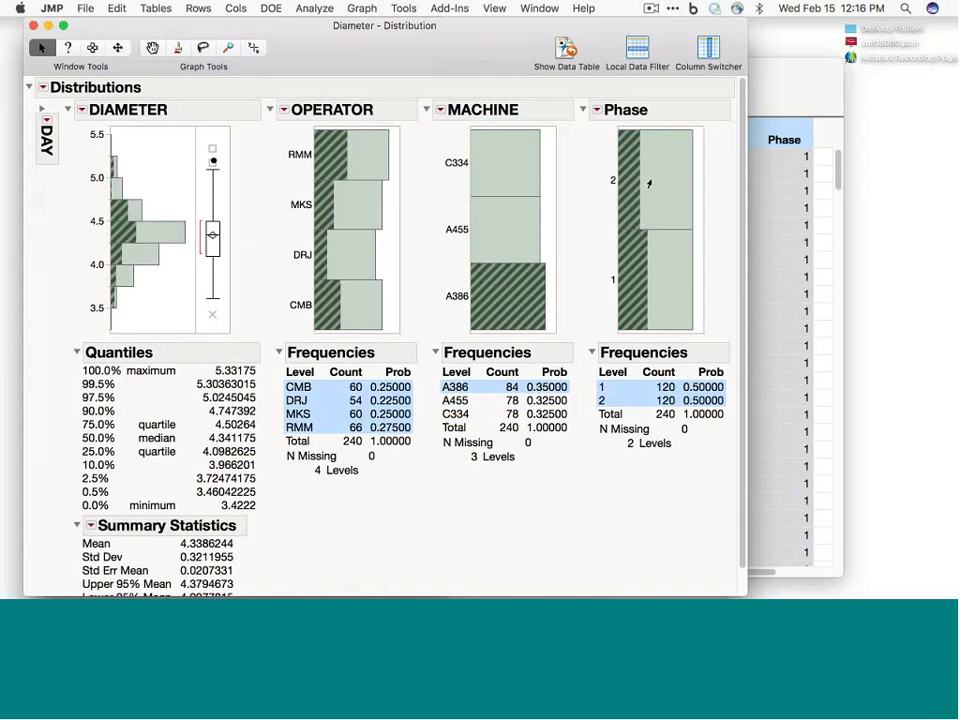
click(649, 183)
click(655, 293)
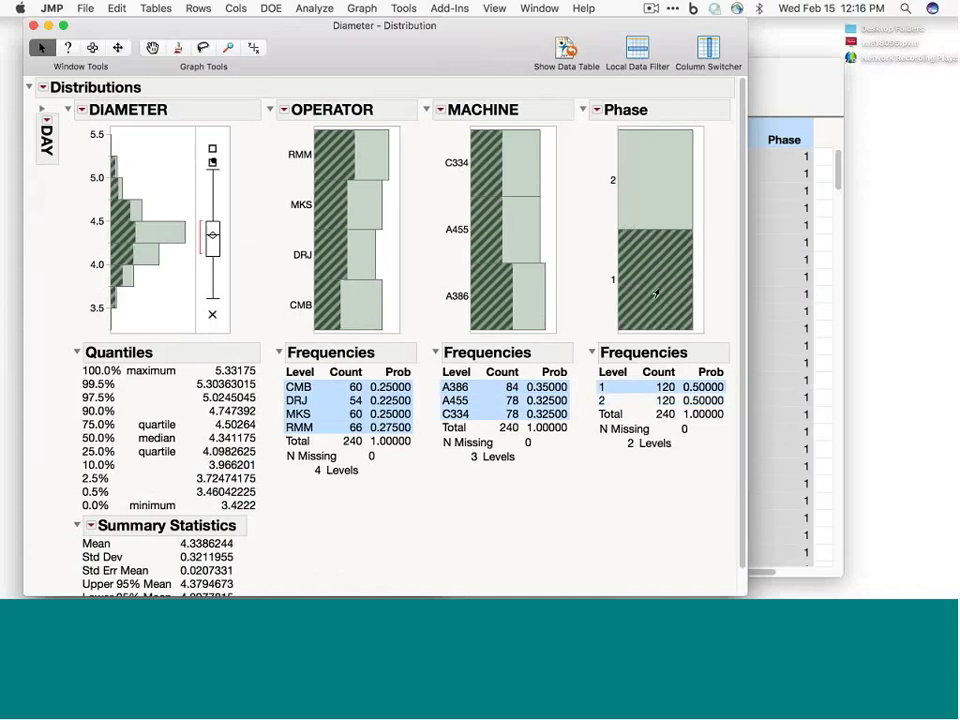
click(33, 26)
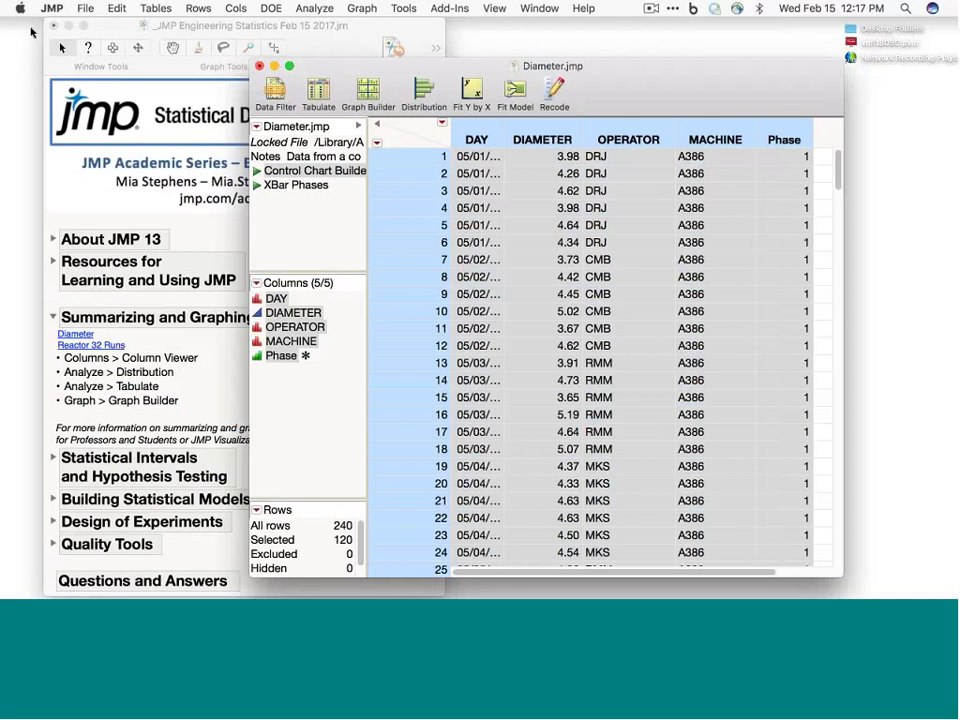
Start Tabulate from the Analyze platforms in interactive table mode and place DIAMETER in the columns drop zone.
click(308, 9)
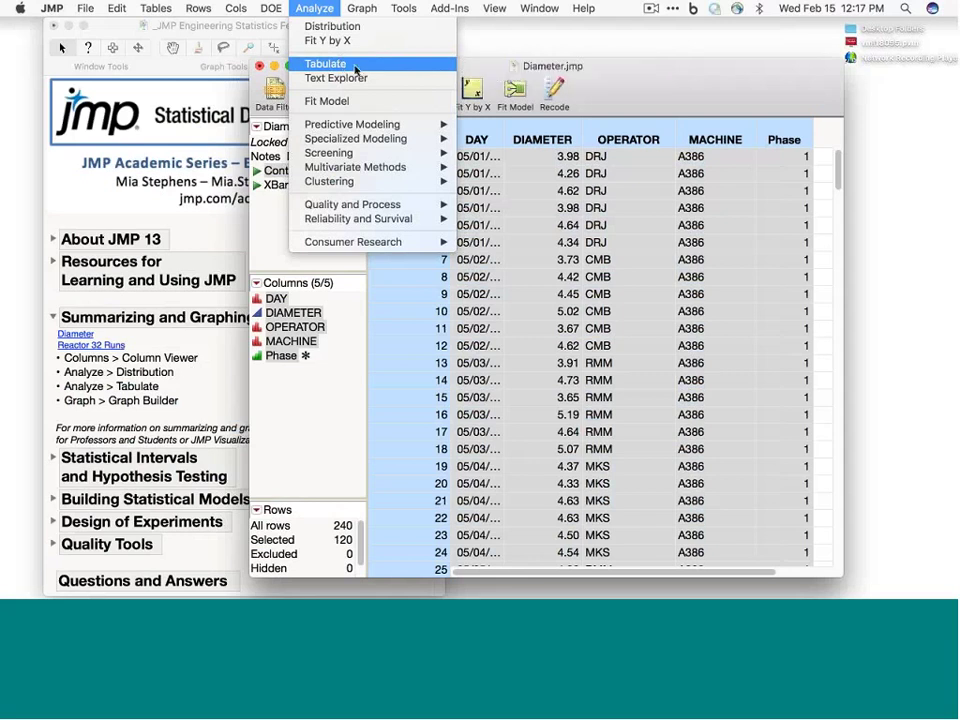
click(325, 64)
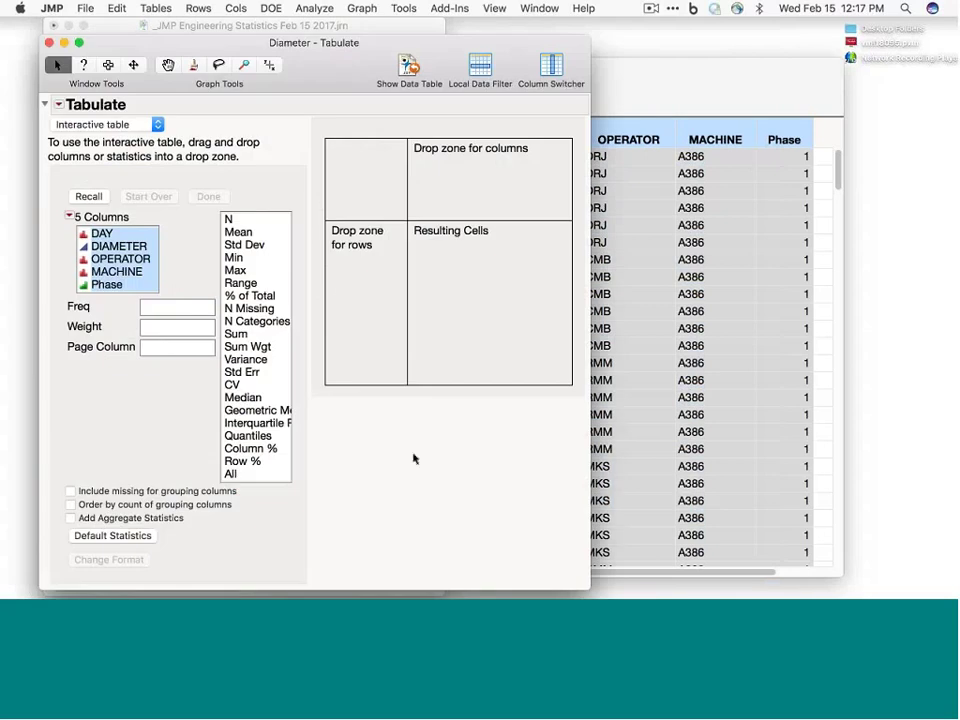
click(101, 125)
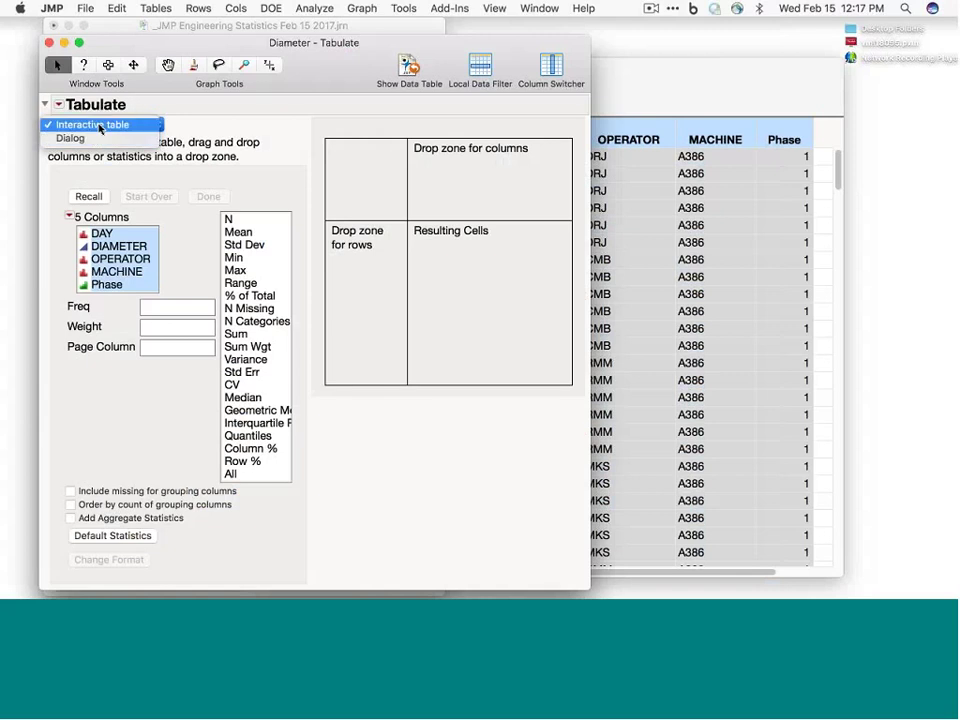
click(100, 125)
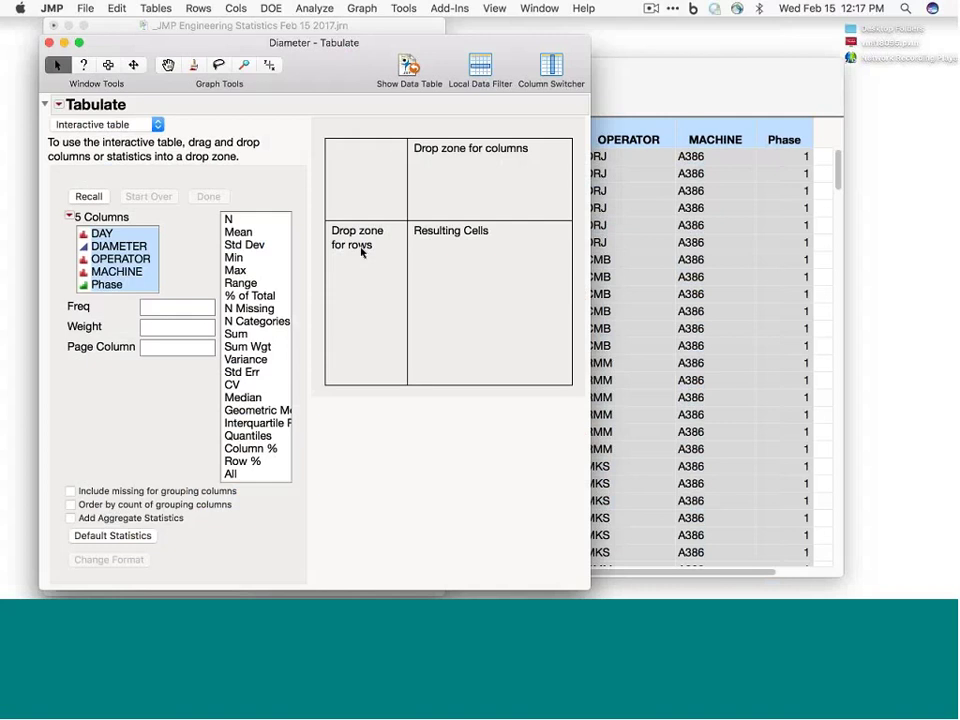
click(121, 247)
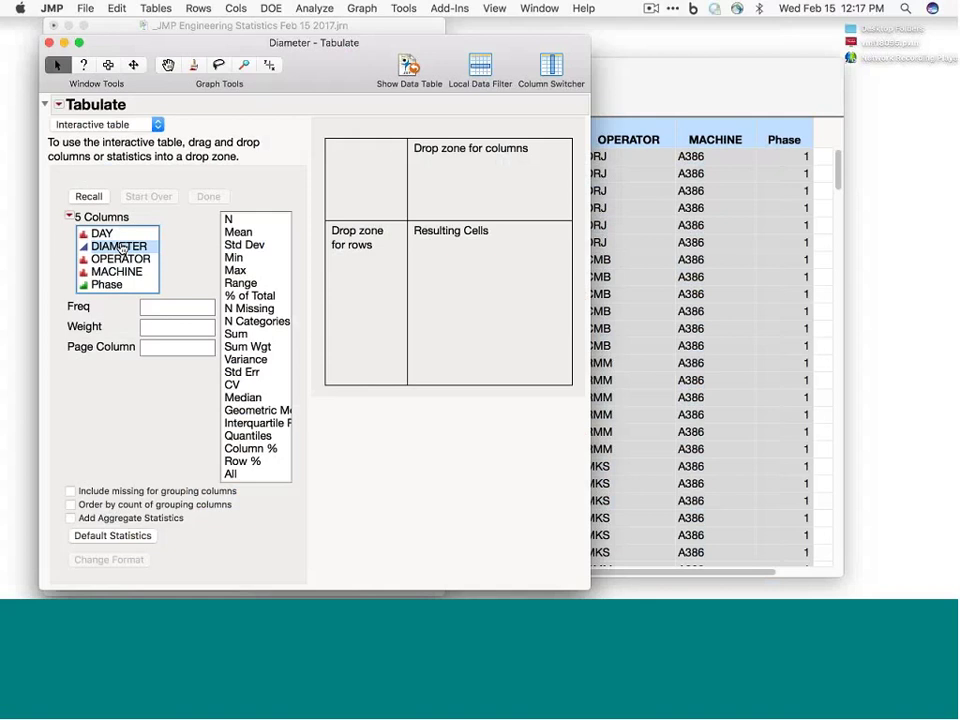
drag(121, 248, 473, 185)
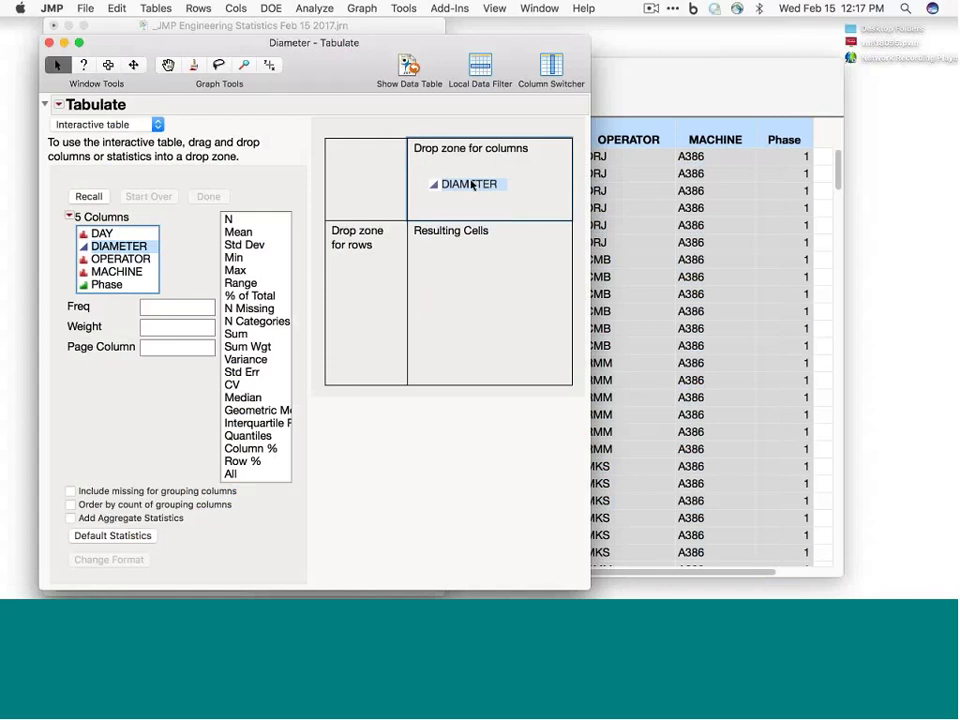
mouse_move(473, 185)
mouse_down()
mouse_move(394, 255)
mouse_move(456, 193)
mouse_up()
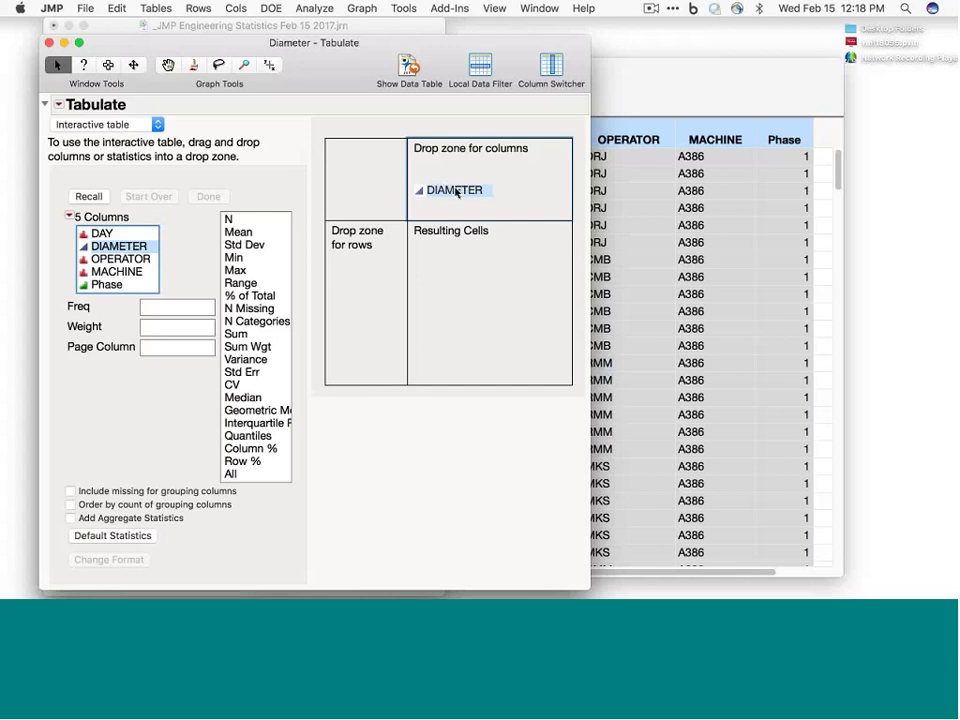
drag(456, 193, 456, 192)
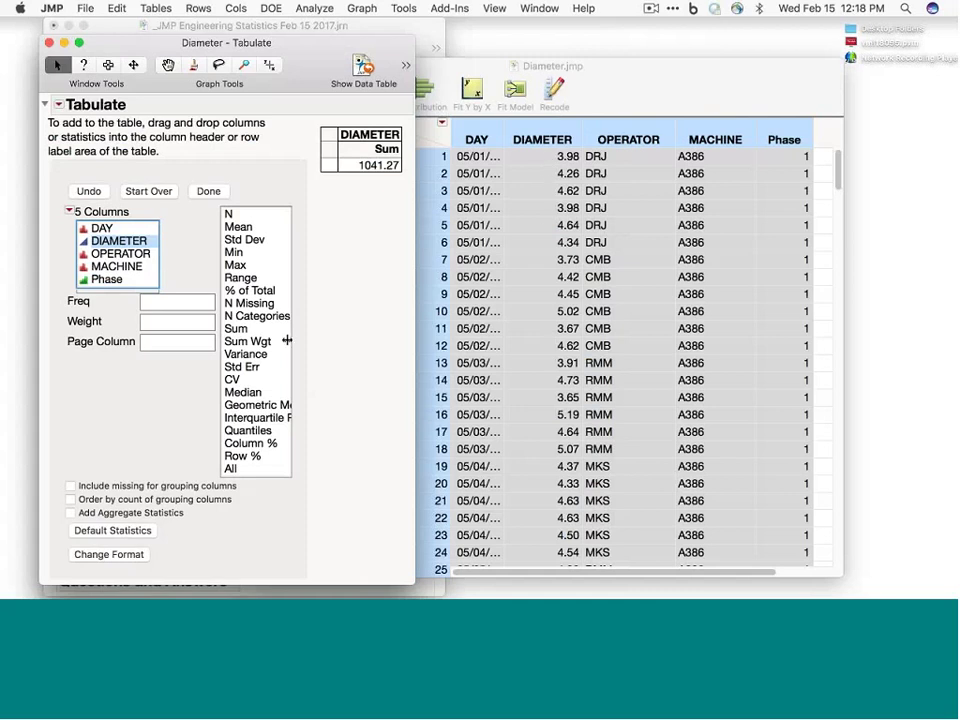
Widen the statistics list and replace the Sum statistic under DIAMETER with Mean and Std Dev.
drag(287, 340, 330, 360)
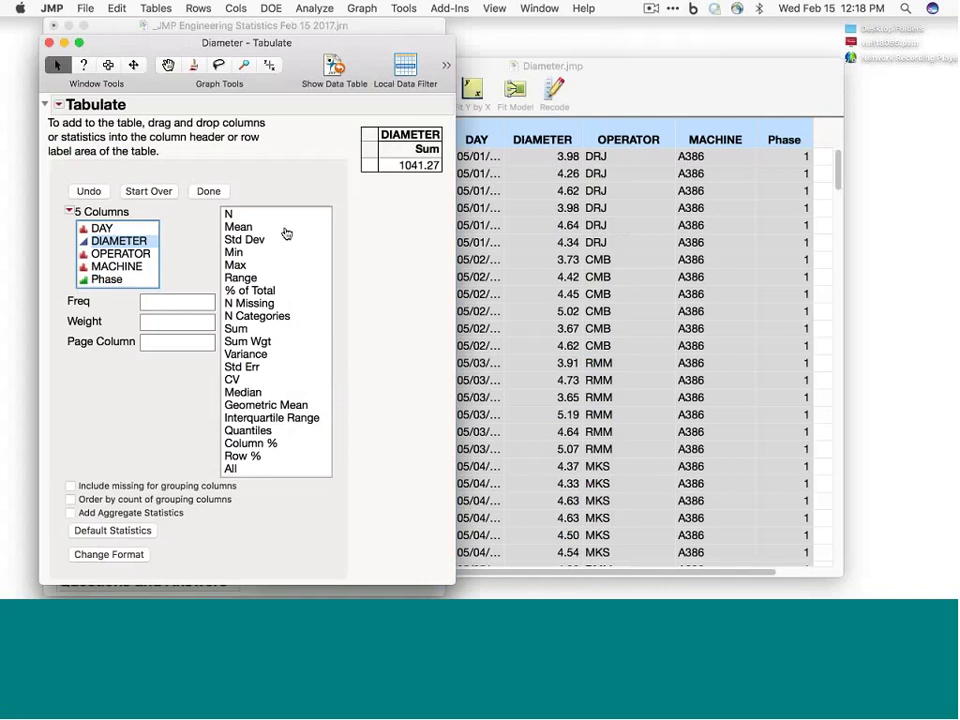
drag(286, 231, 286, 241)
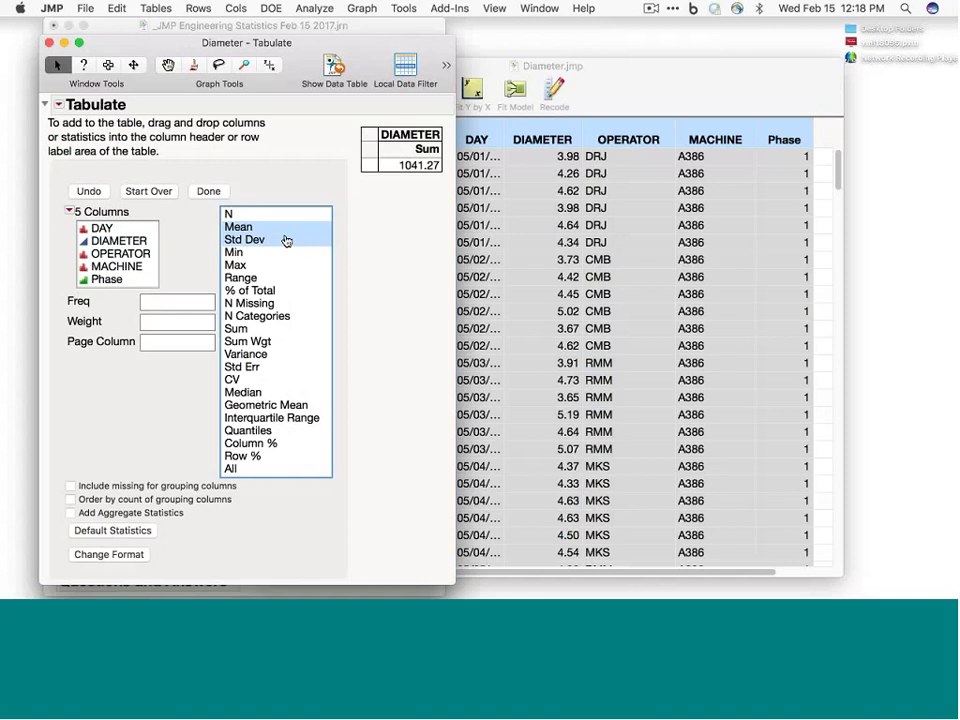
drag(286, 241, 414, 167)
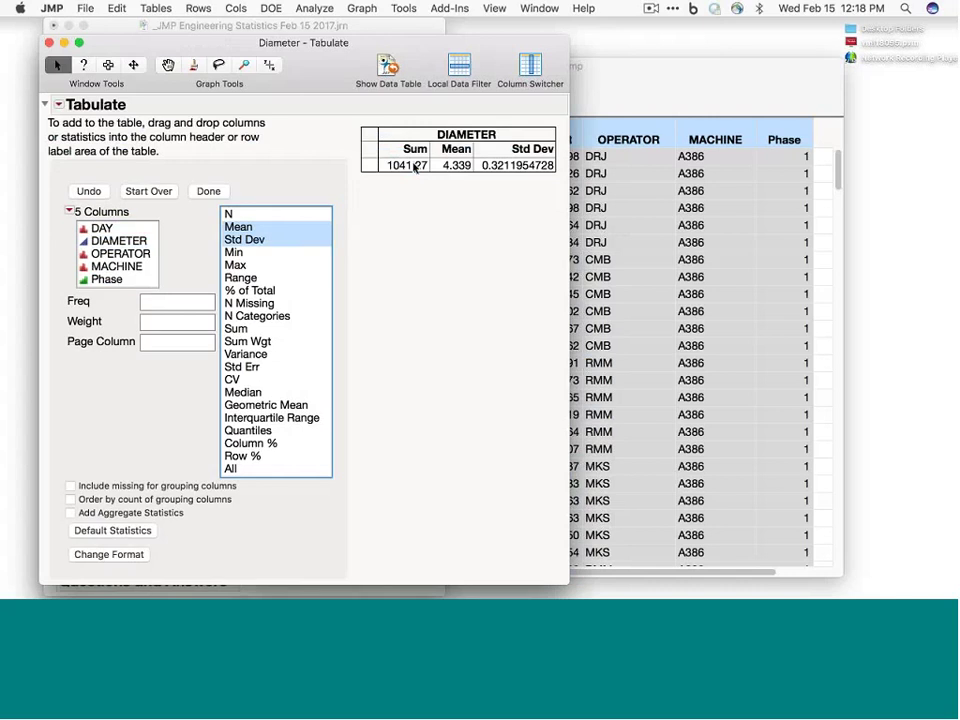
click(89, 191)
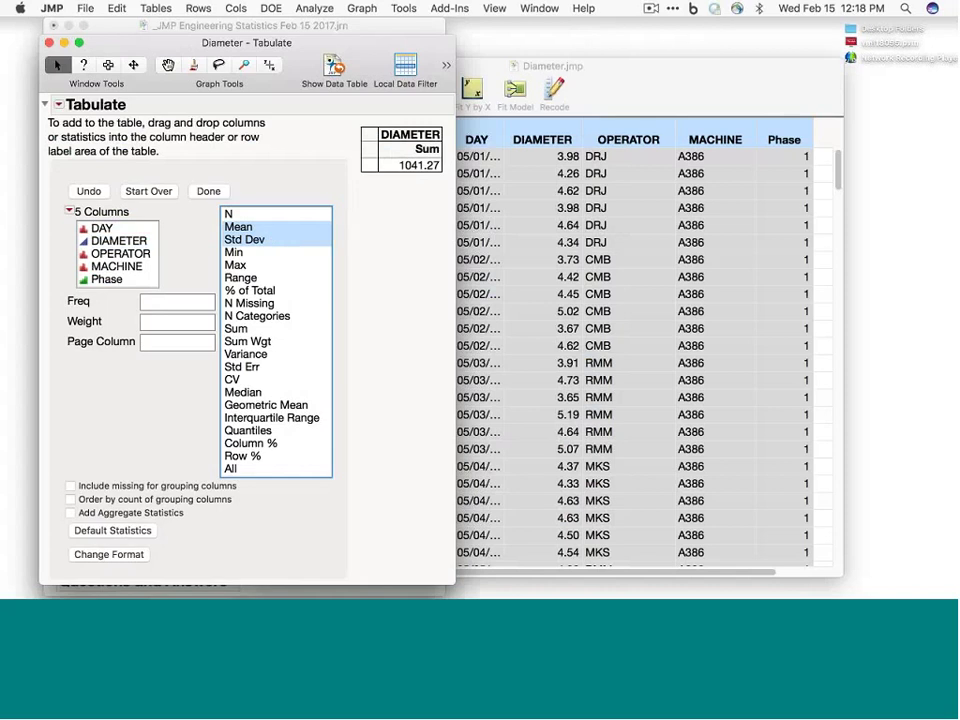
drag(279, 240, 430, 157)
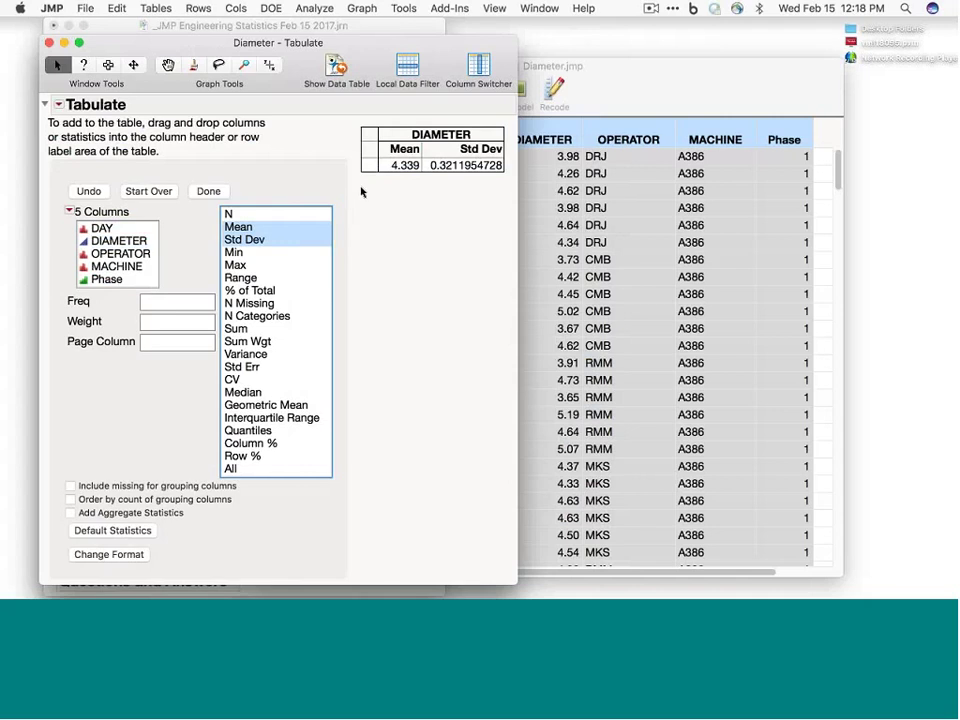
Try DAY as the row grouping of the DIAMETER table and undo it.
mouse_move(360, 183)
mouse_down()
mouse_move(385, 160)
mouse_move(378, 176)
mouse_up()
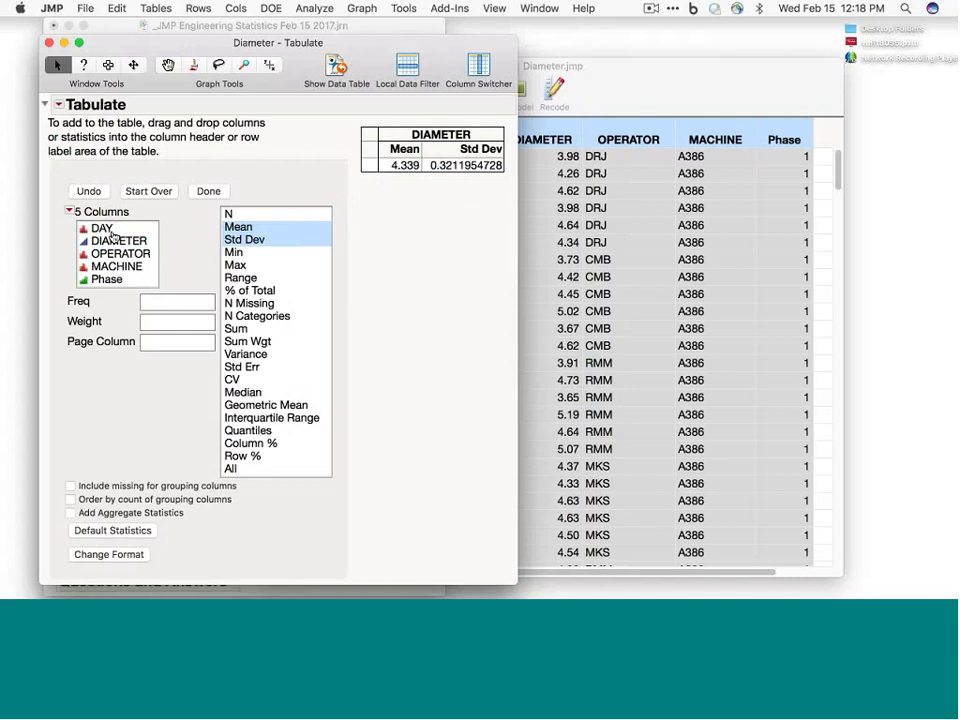
drag(121, 232, 371, 169)
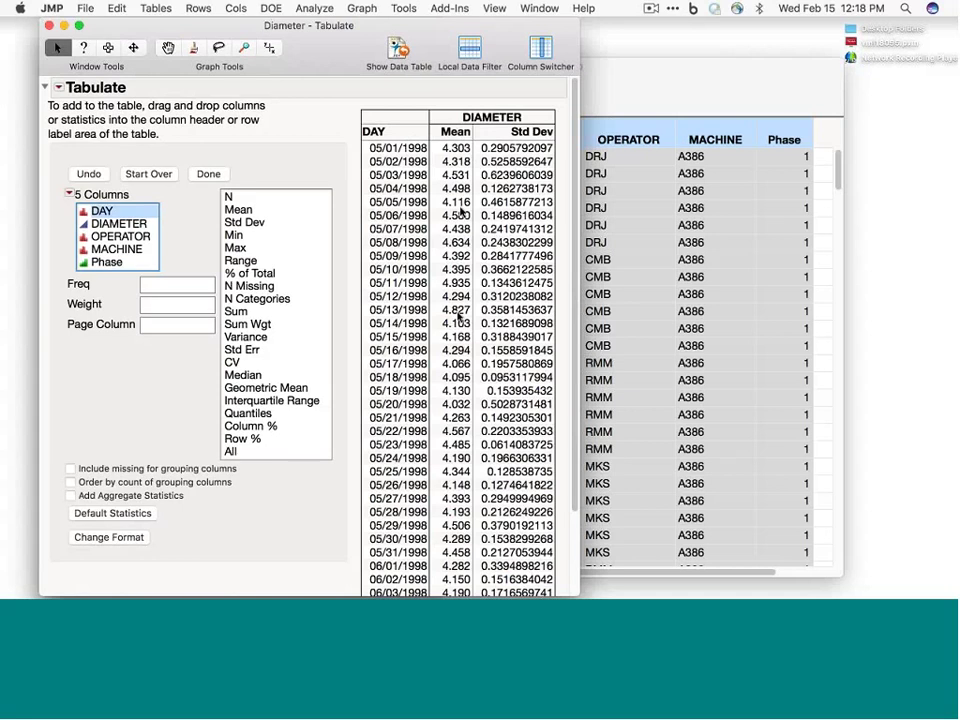
click(88, 173)
Group the table rows by OPERATOR with MACHINE nested inside each operator, and finish the table.
drag(120, 240, 369, 153)
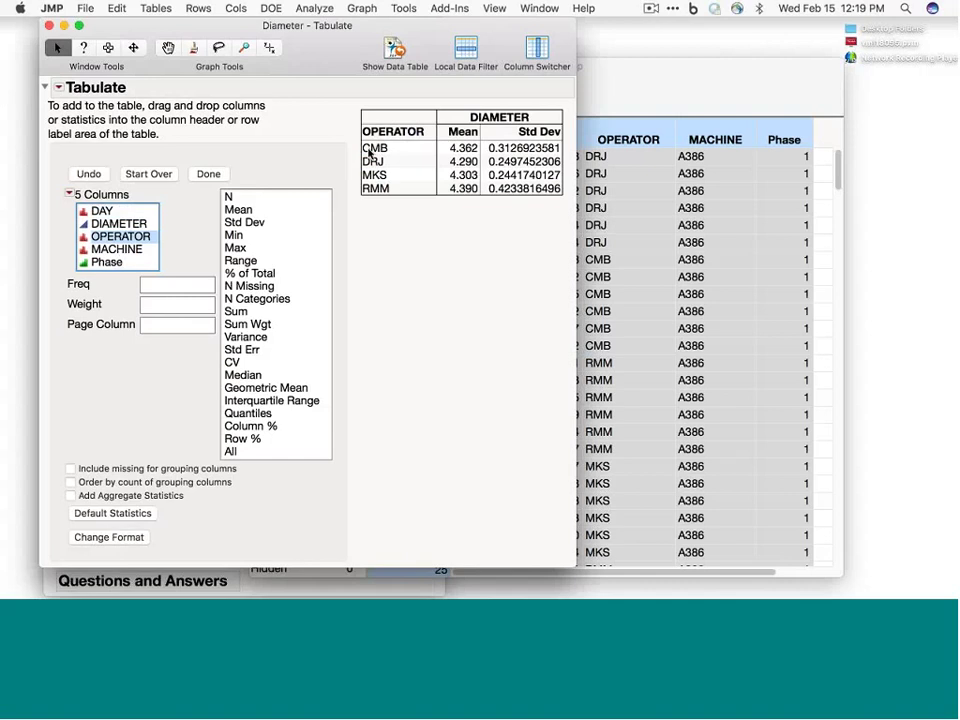
click(124, 252)
drag(124, 252, 363, 136)
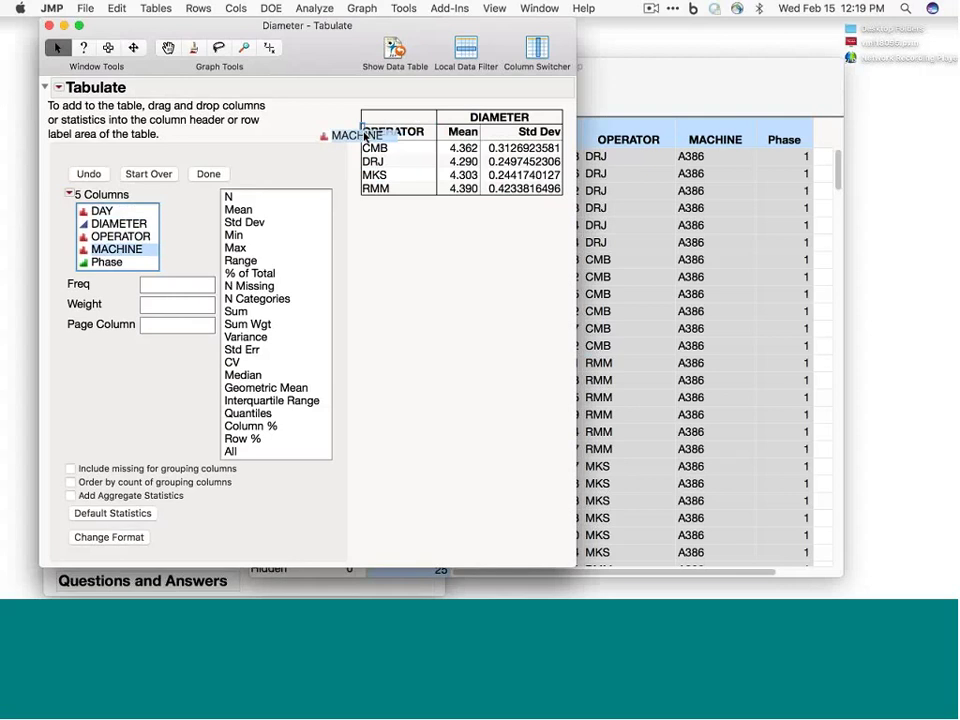
drag(364, 134, 364, 138)
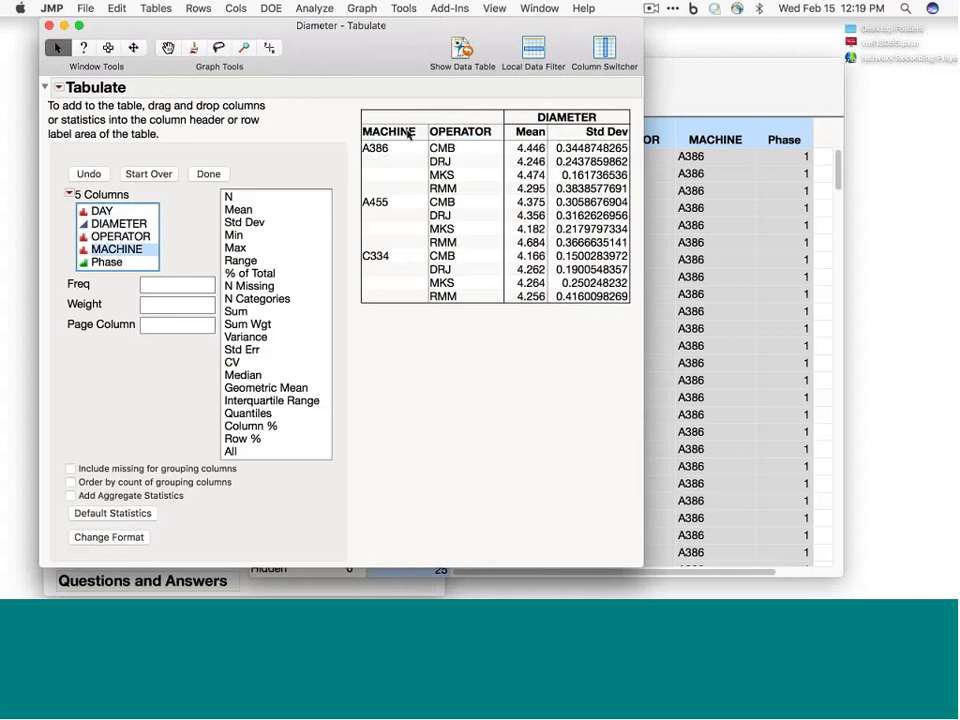
drag(408, 134, 501, 137)
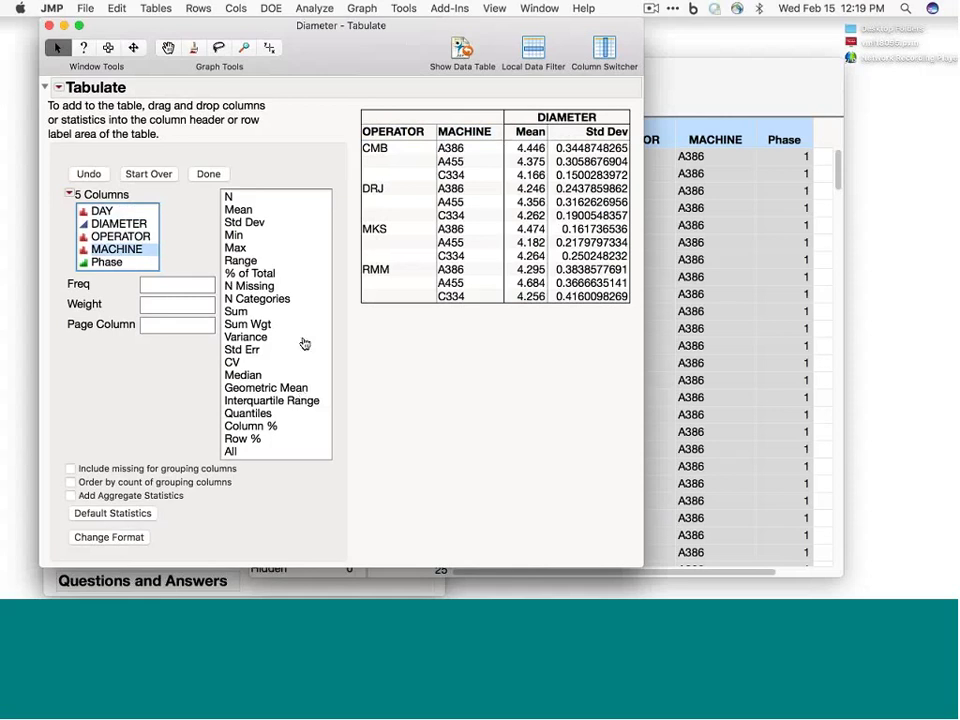
click(208, 175)
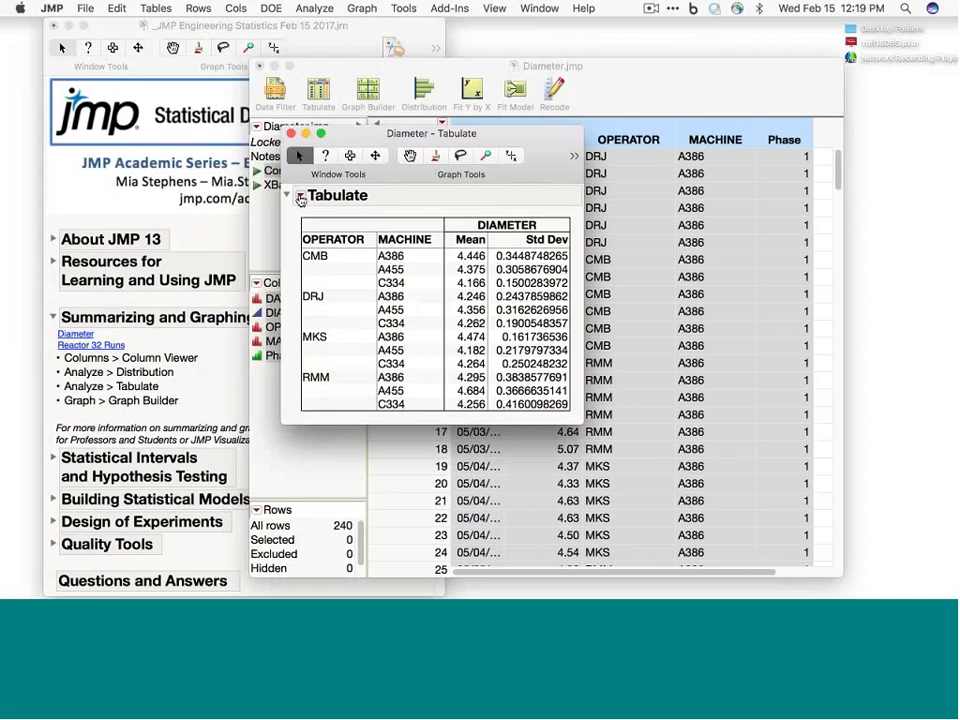
Check the Tabulate report's options and the Save Script destinations without applying any, and close the report.
click(300, 197)
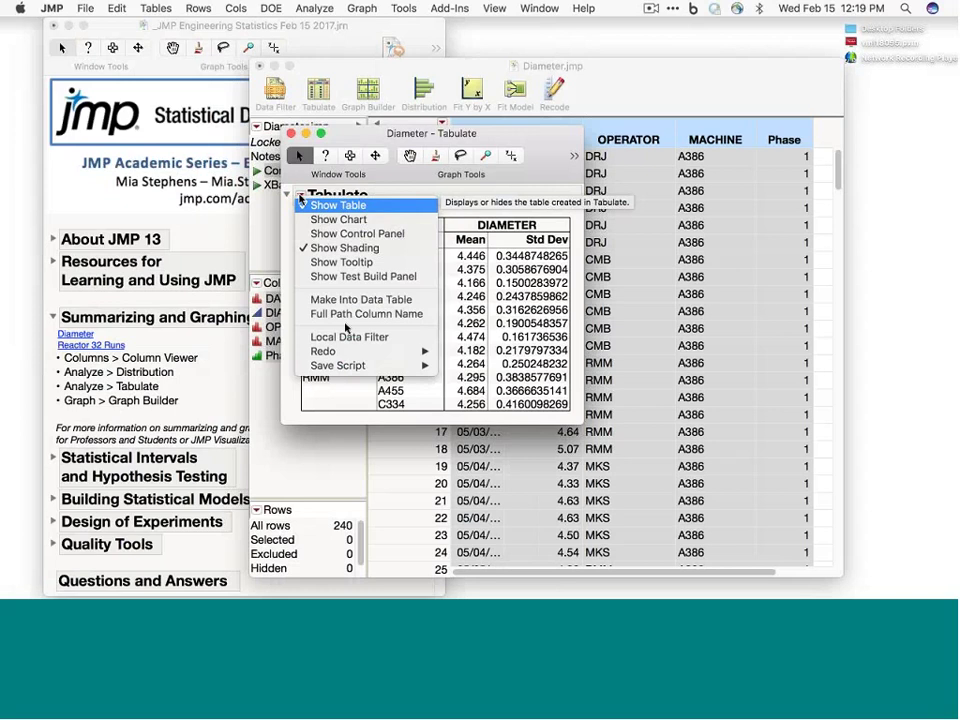
mouse_move(362, 367)
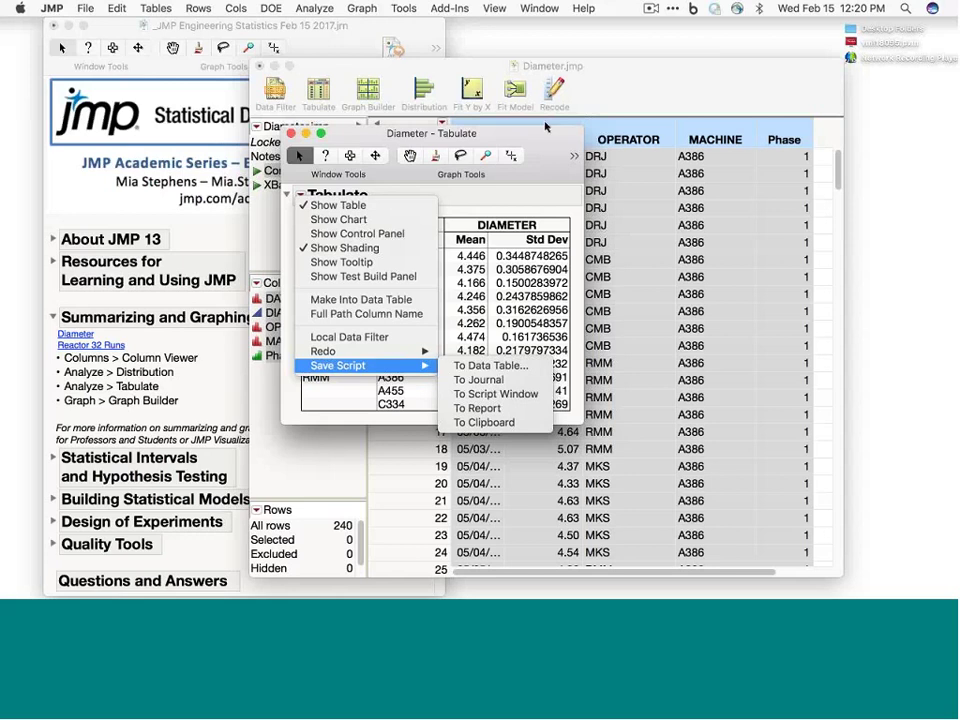
click(410, 96)
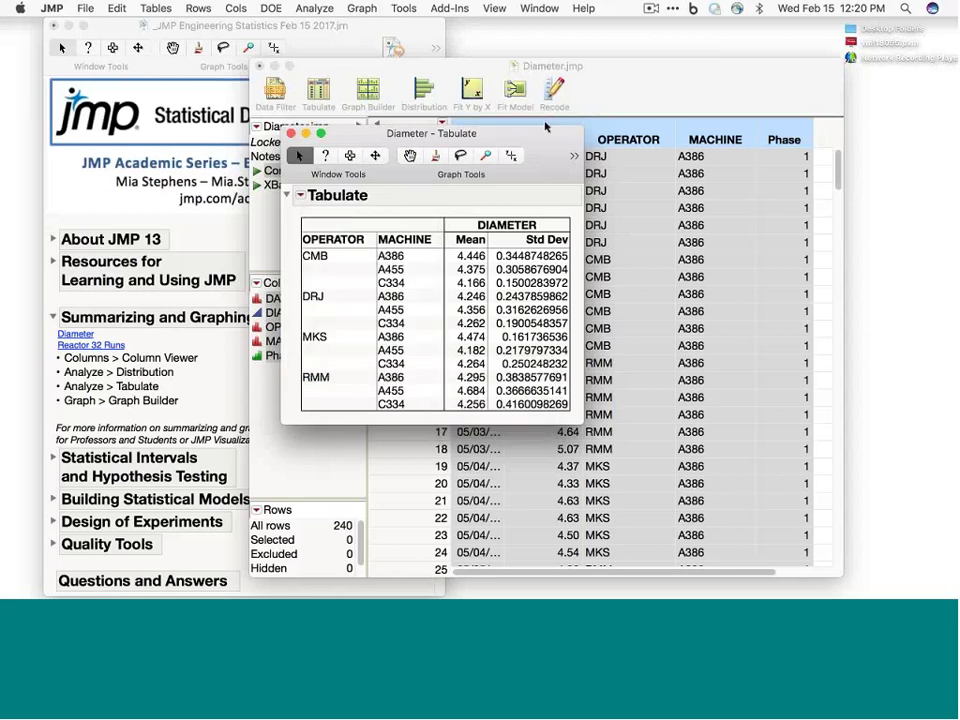
click(290, 133)
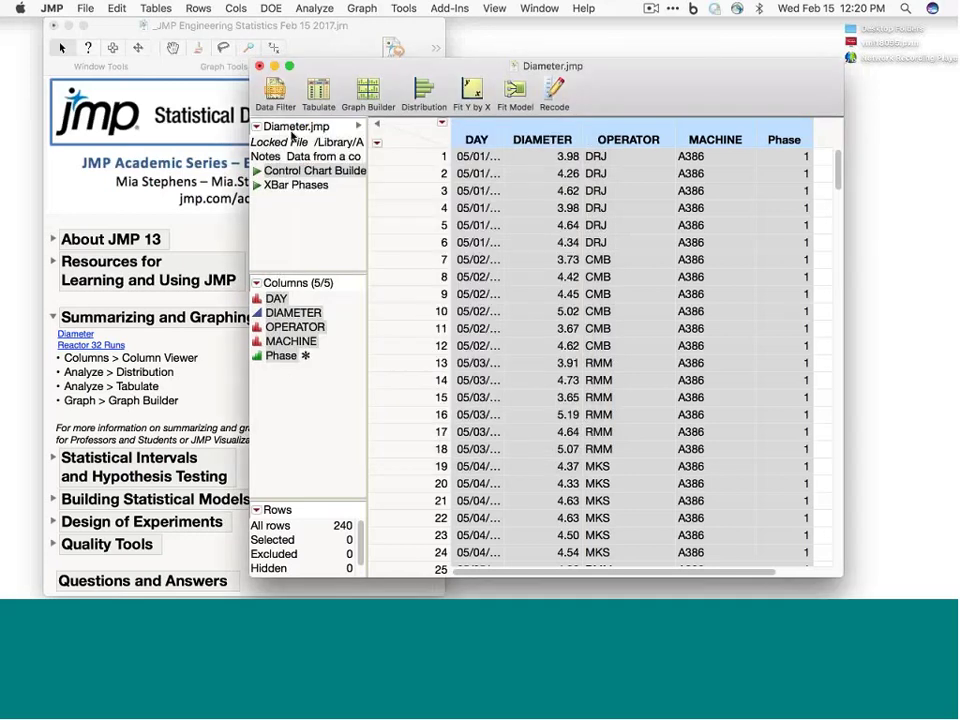
Start Graph Builder for the Diameter table and assign DIAMETER to the Y axis.
click(357, 9)
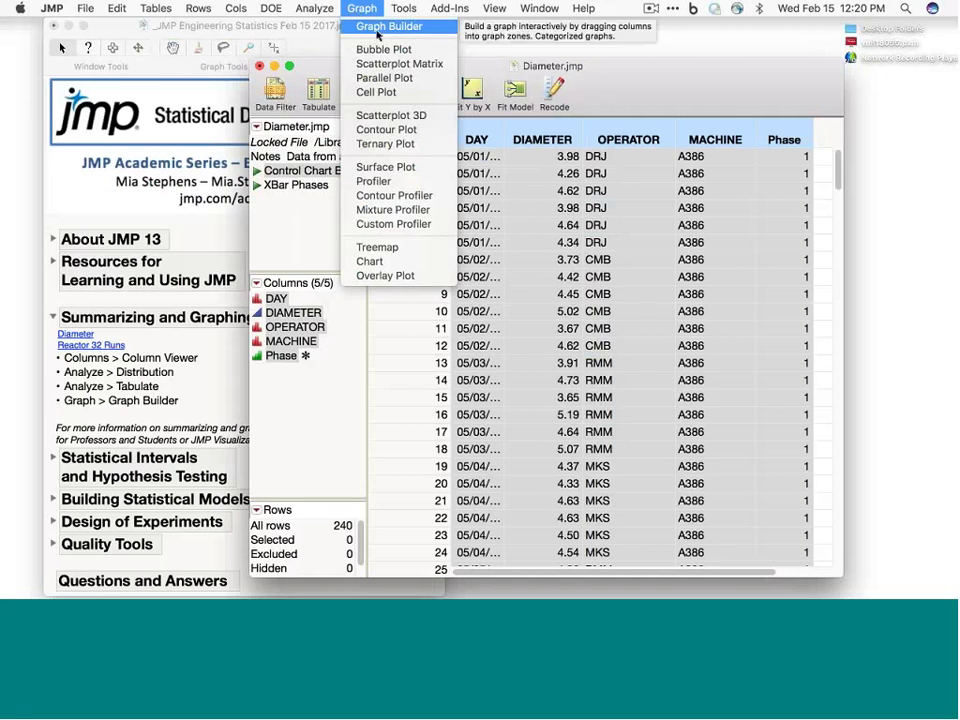
click(380, 27)
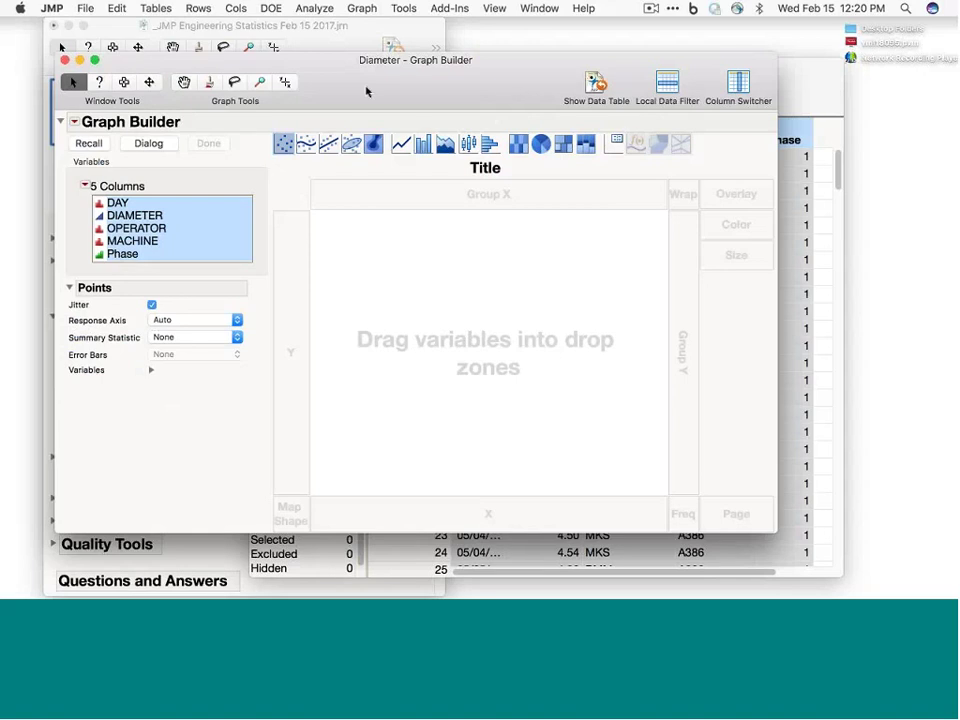
drag(359, 85, 373, 97)
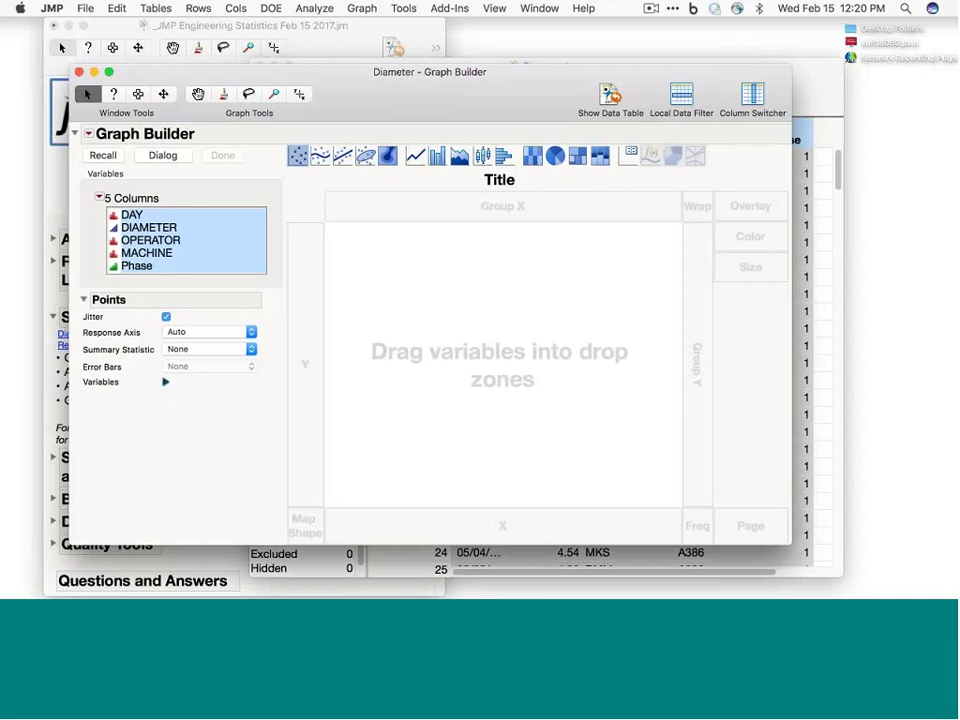
click(193, 231)
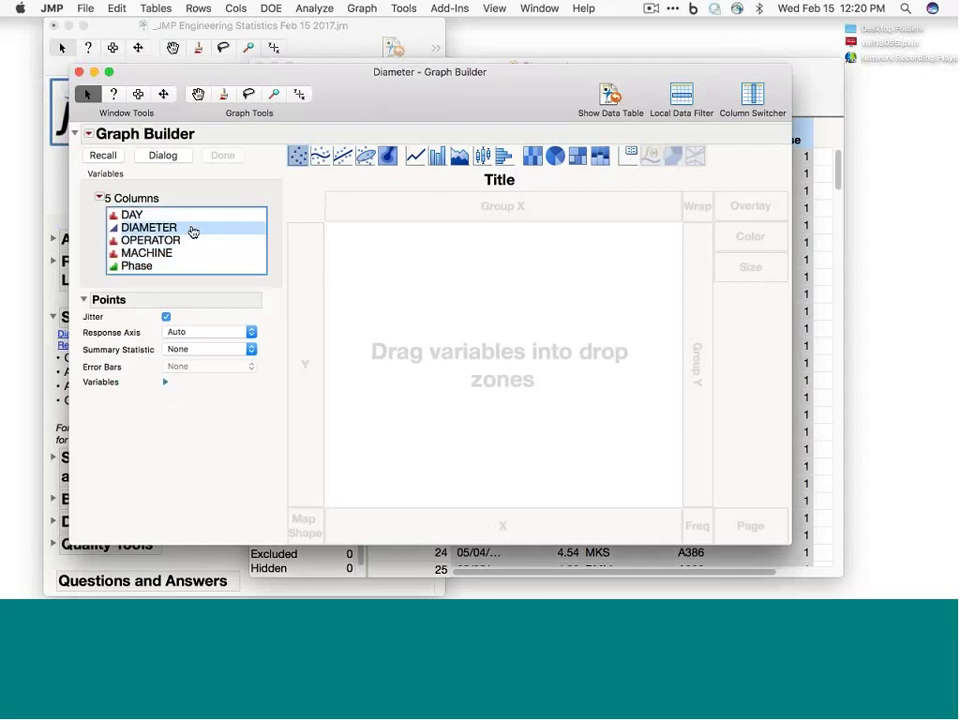
drag(193, 231, 304, 306)
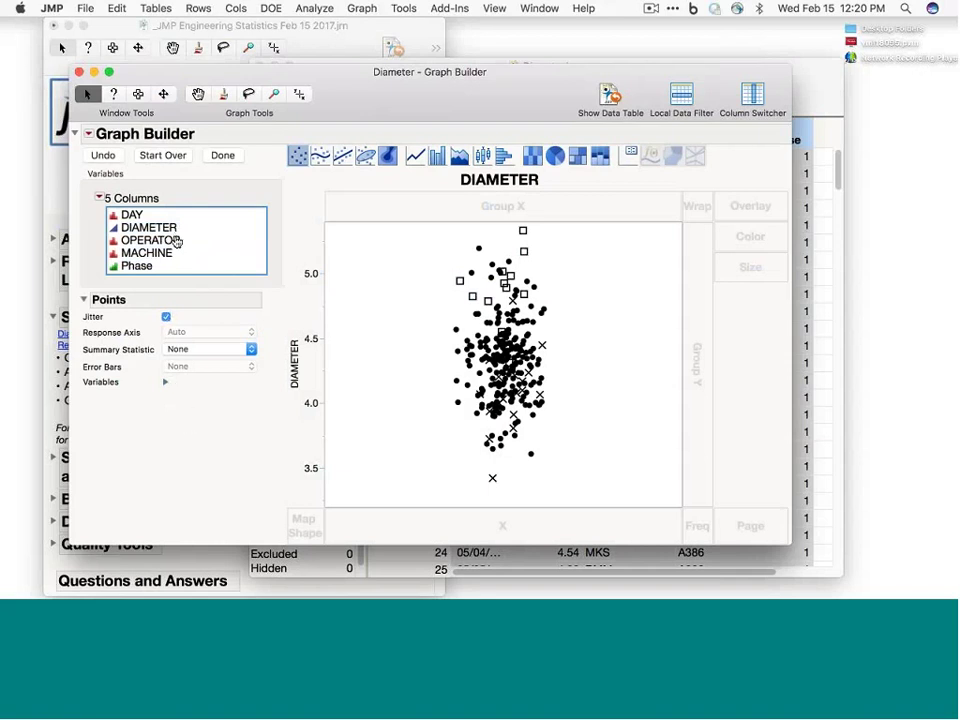
Assign OPERATOR to the X axis and overlay box plots and a mean line on the DIAMETER points.
drag(176, 242, 507, 496)
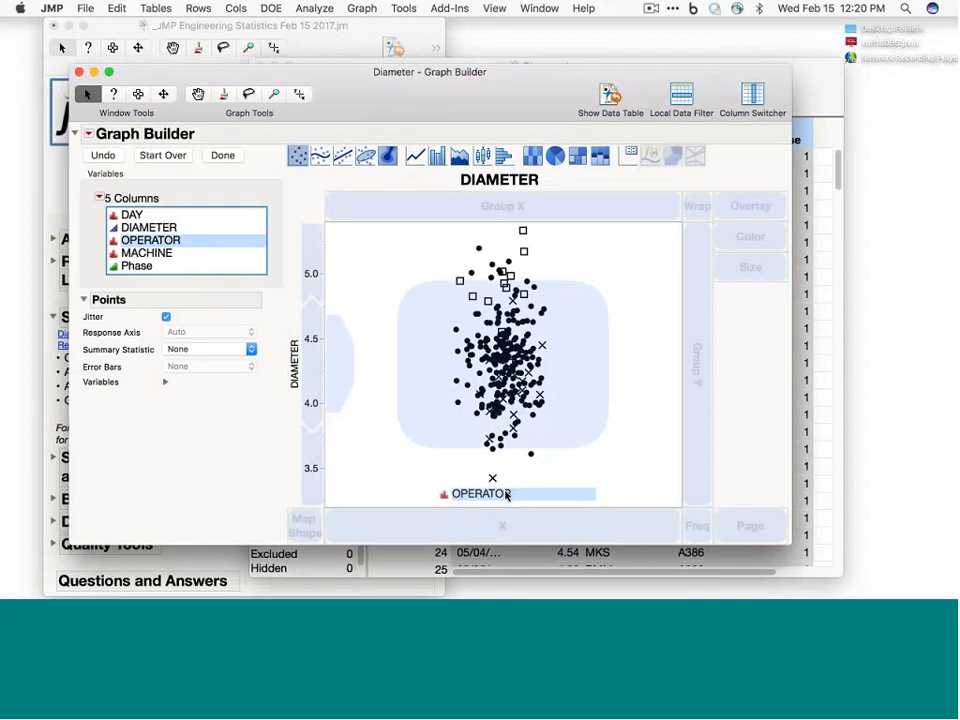
drag(506, 496, 498, 530)
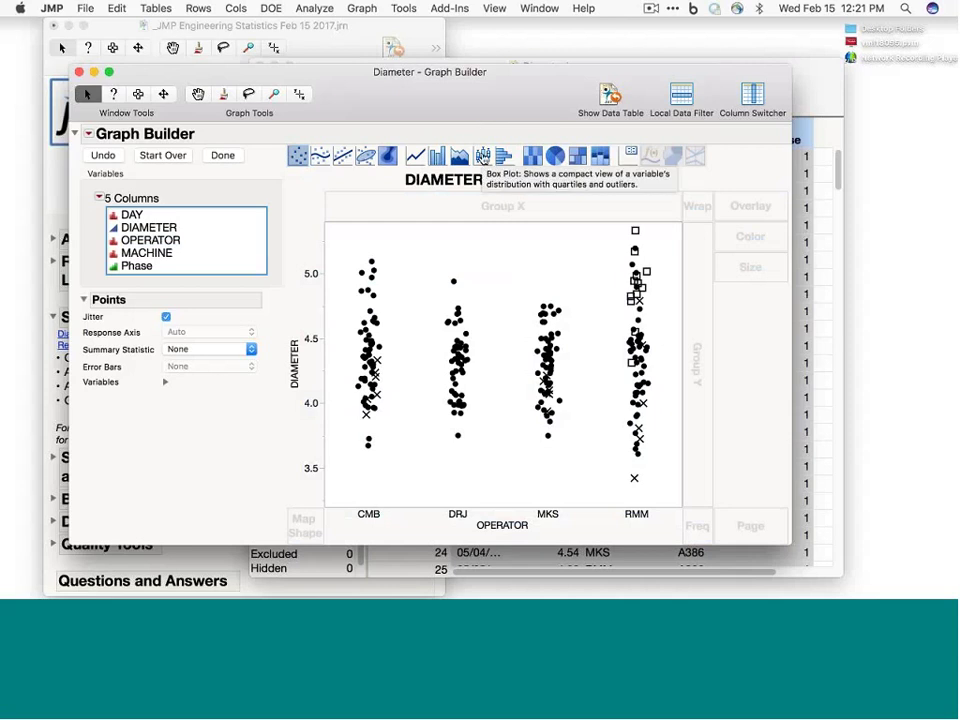
drag(482, 157, 489, 242)
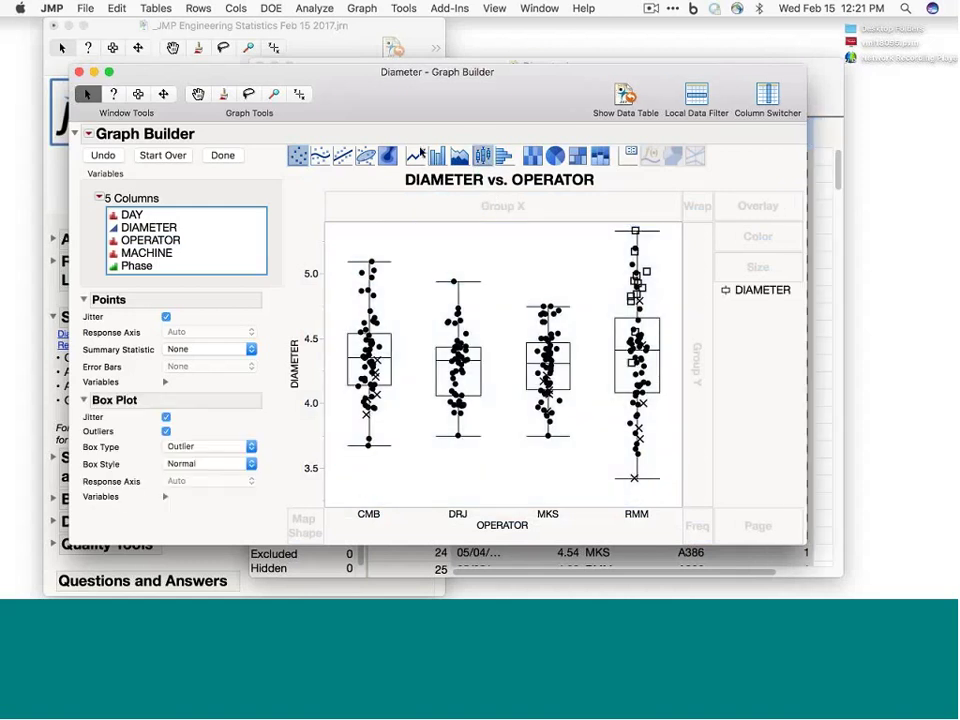
drag(418, 155, 428, 283)
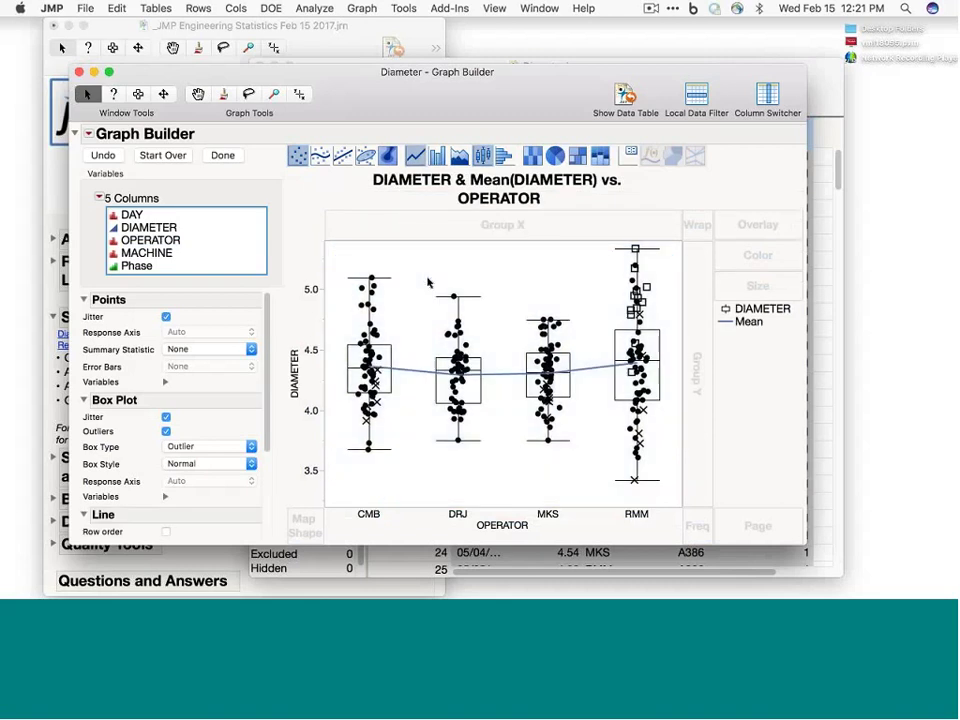
scroll(230, 325, down, 3)
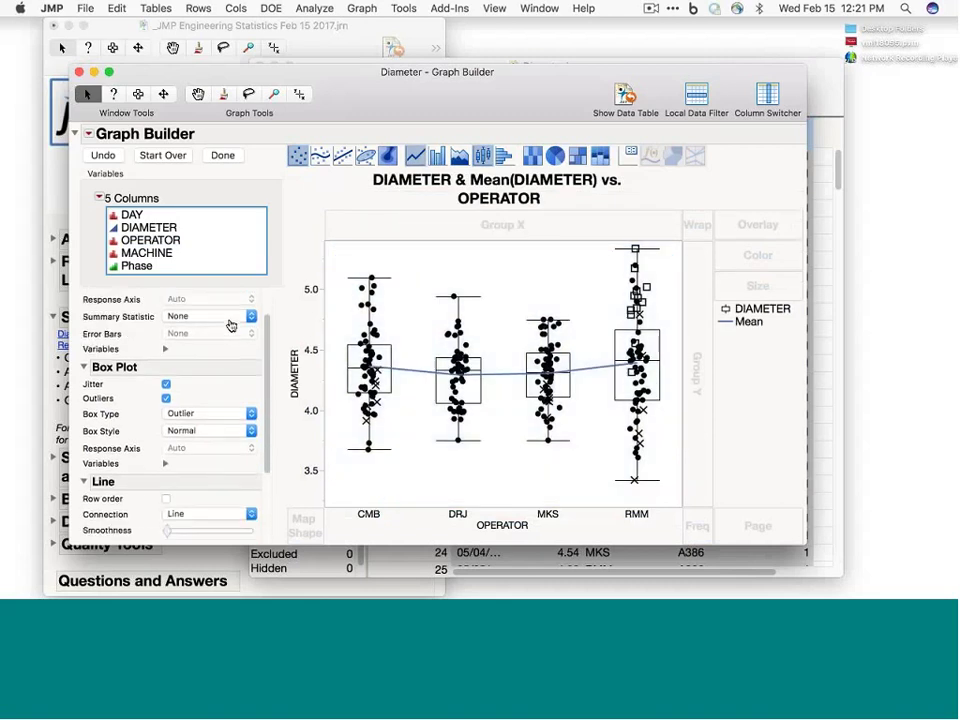
scroll(230, 325, down, 5)
scroll(230, 325, up, 6)
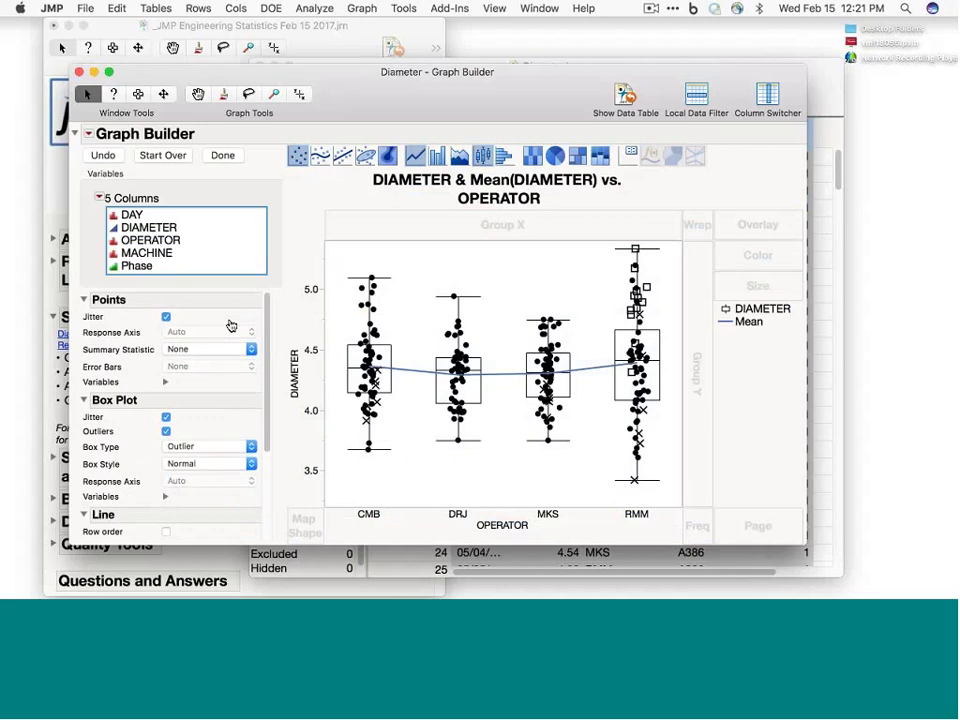
Try MACHINE in the Group X and Wrap zones, and settle on it as the Group Y variable.
click(150, 253)
drag(177, 258, 387, 233)
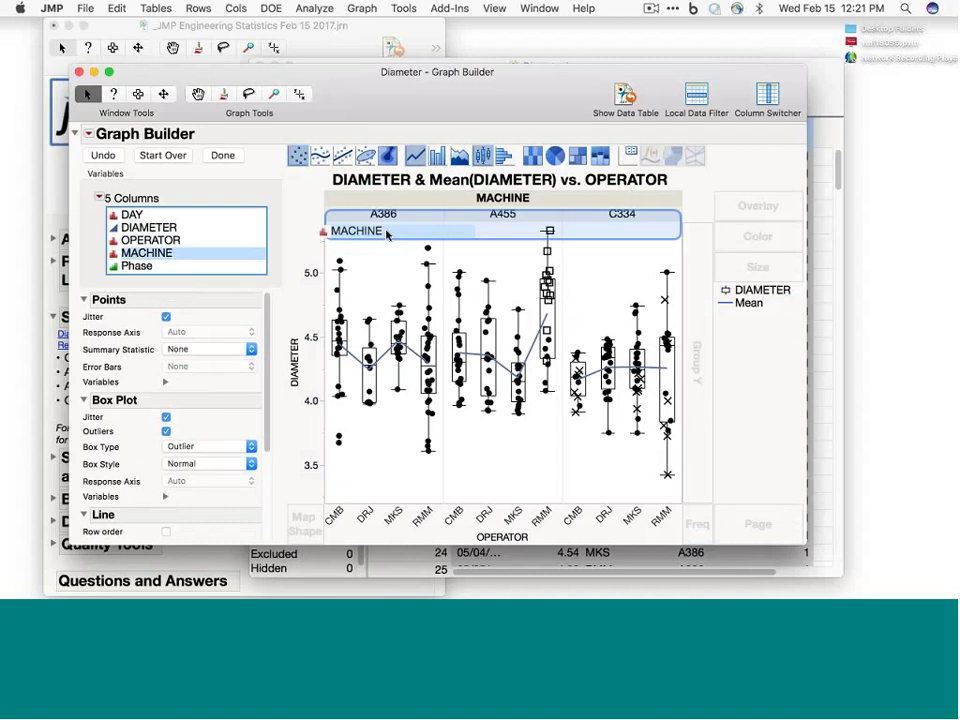
drag(387, 233, 696, 206)
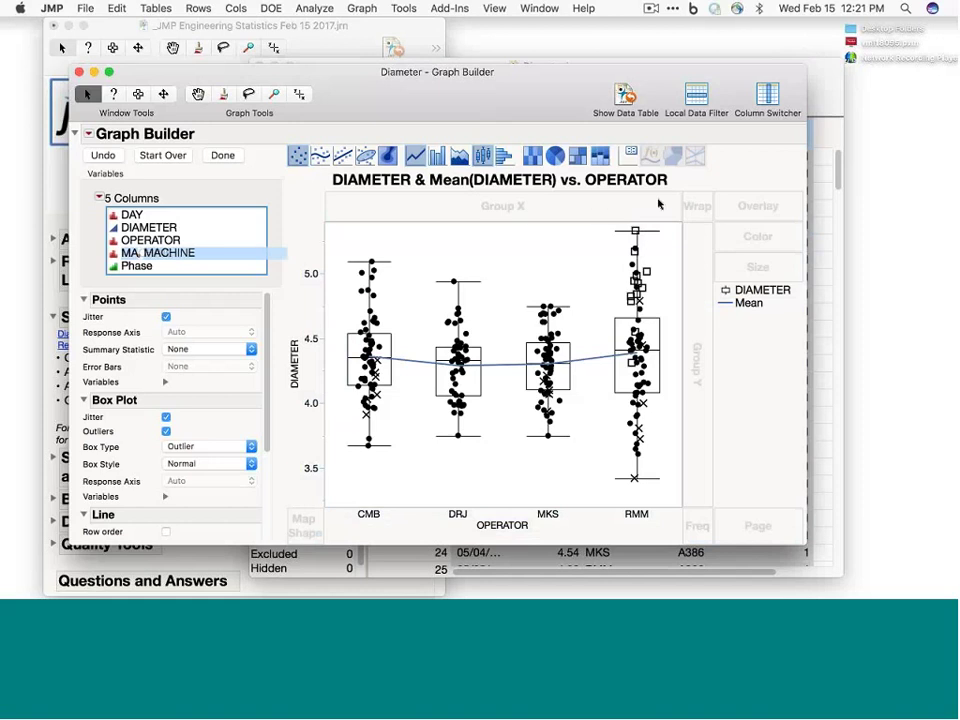
drag(219, 253, 696, 198)
drag(146, 253, 690, 300)
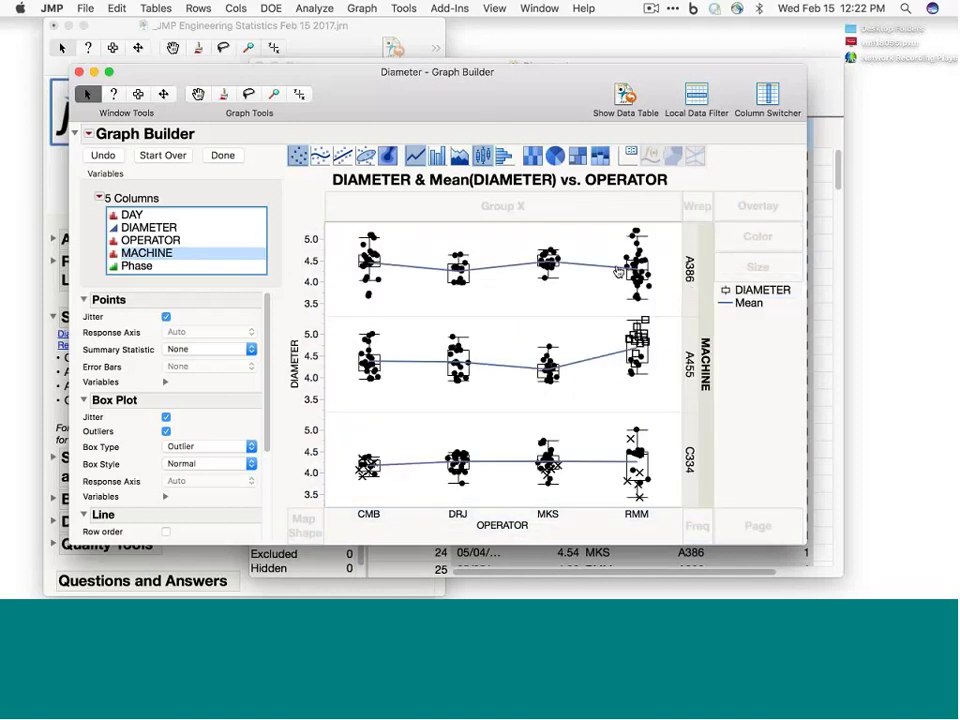
Close the Graph Builder report and the Diameter data table without saving changes.
click(79, 72)
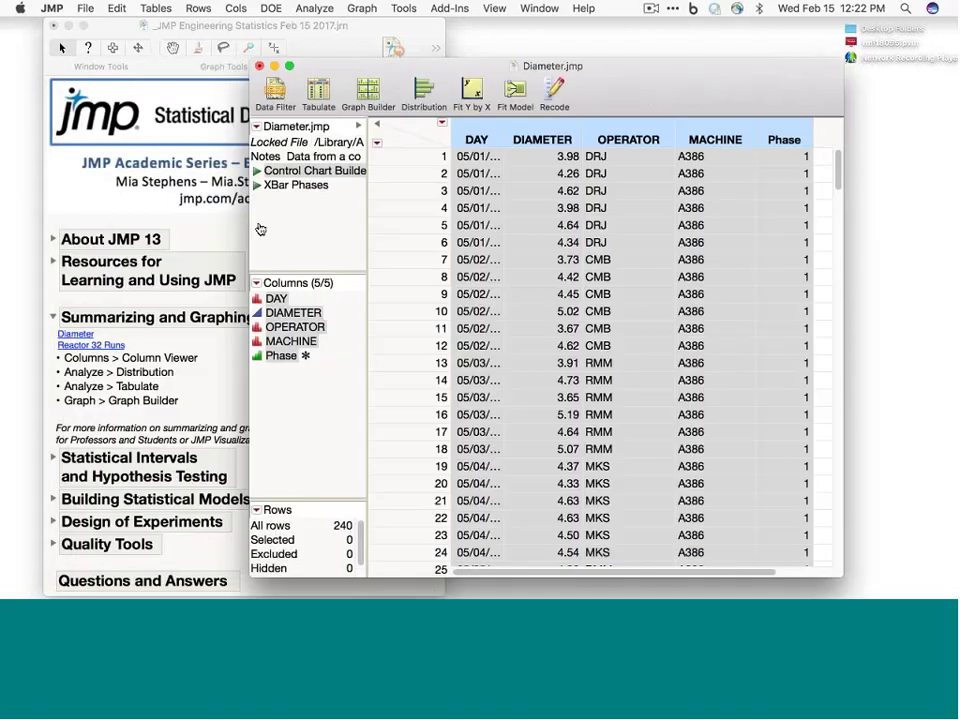
click(259, 66)
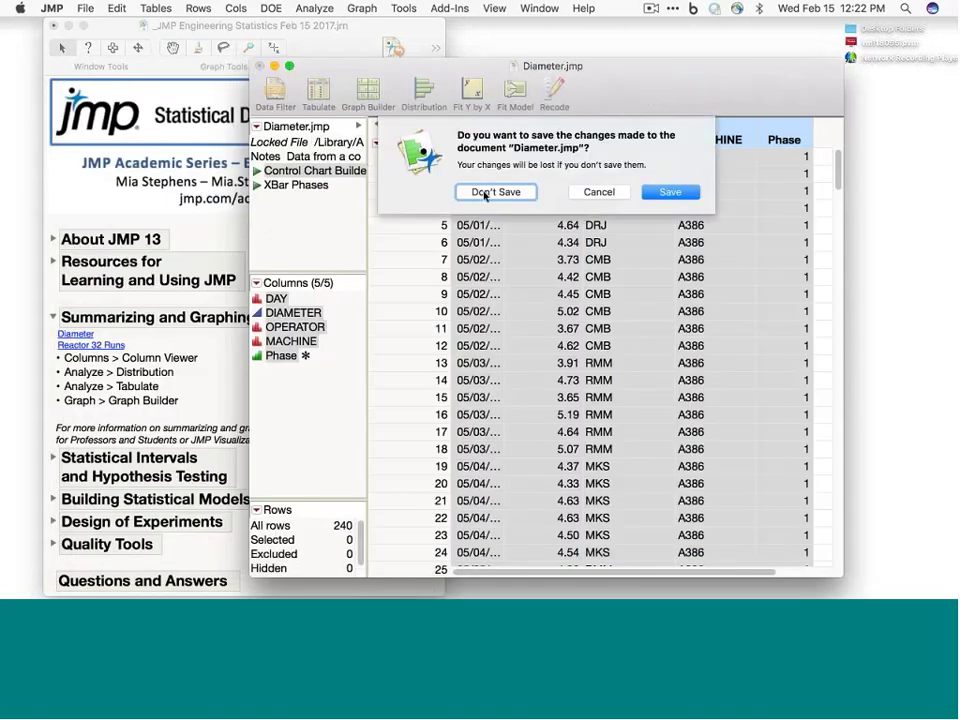
click(482, 191)
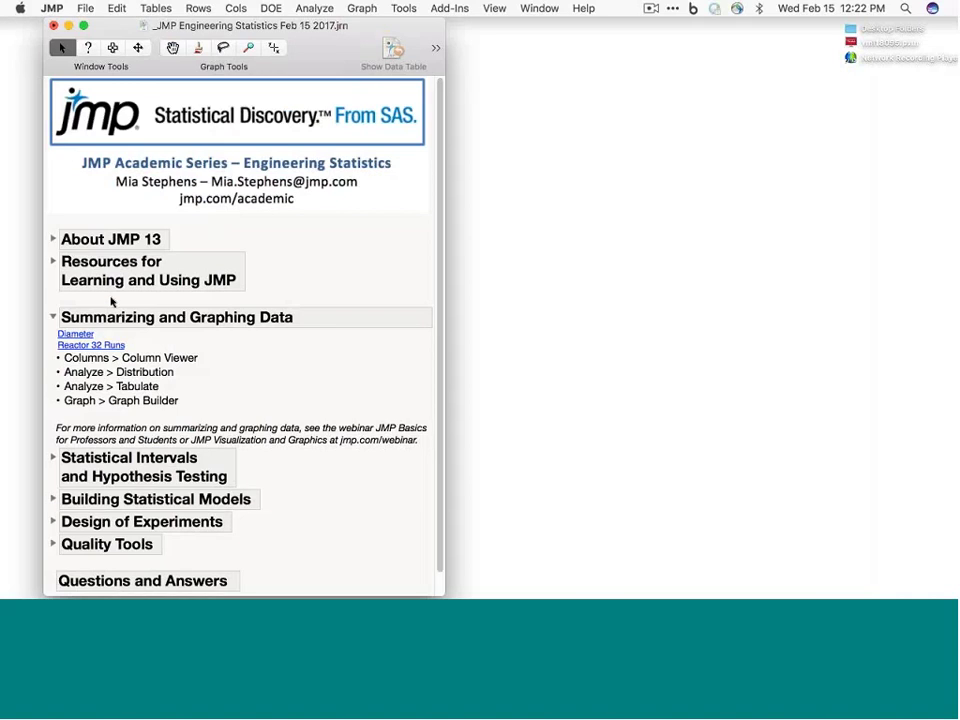
Open the Thermoplastic table from the journal's Statistical Intervals and Hypothesis Testing section, and widen its Supplier and Specific Gravity columns.
click(54, 316)
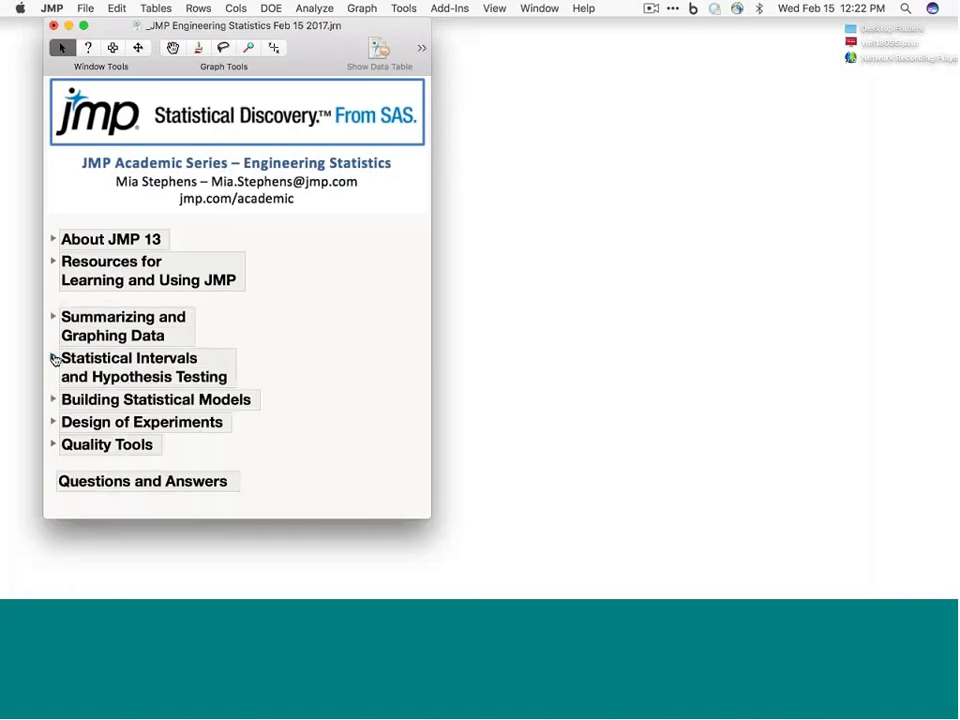
click(54, 358)
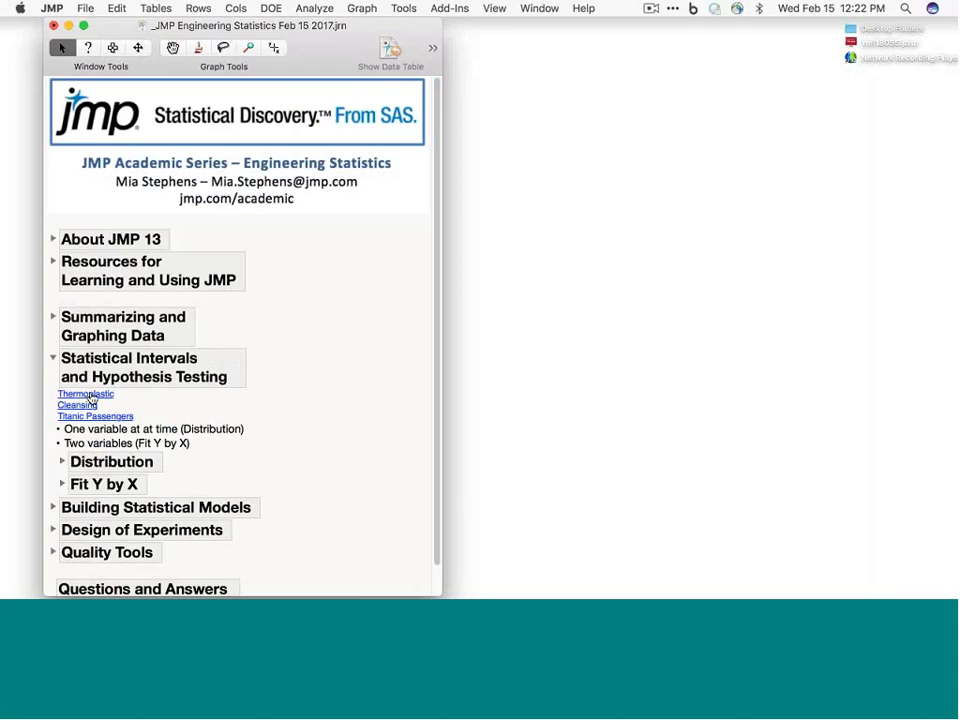
click(90, 395)
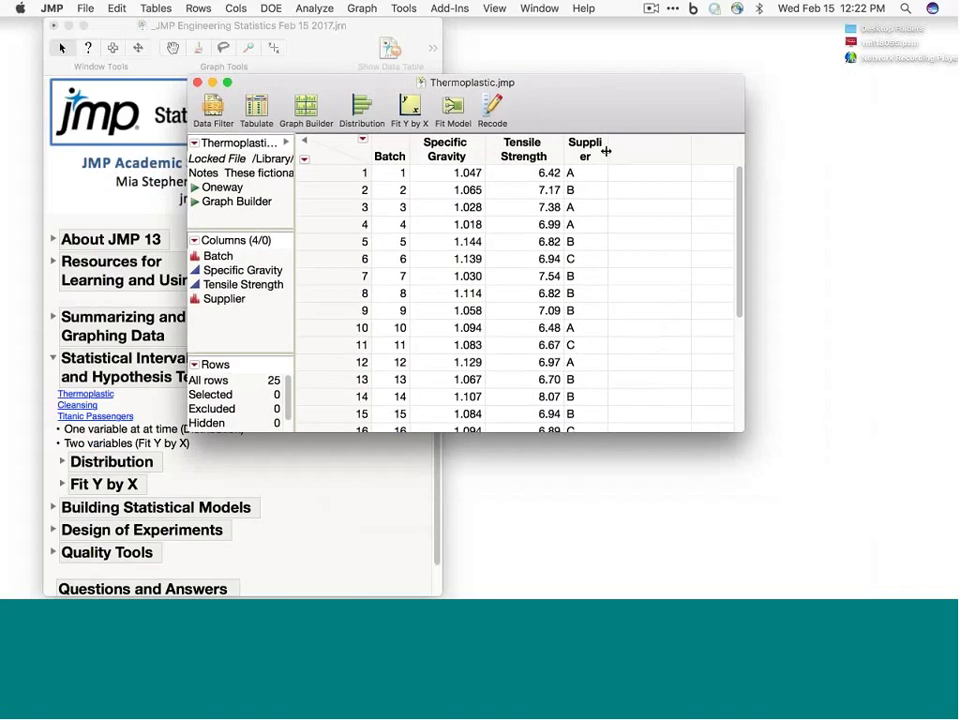
drag(606, 150, 655, 150)
drag(480, 151, 490, 151)
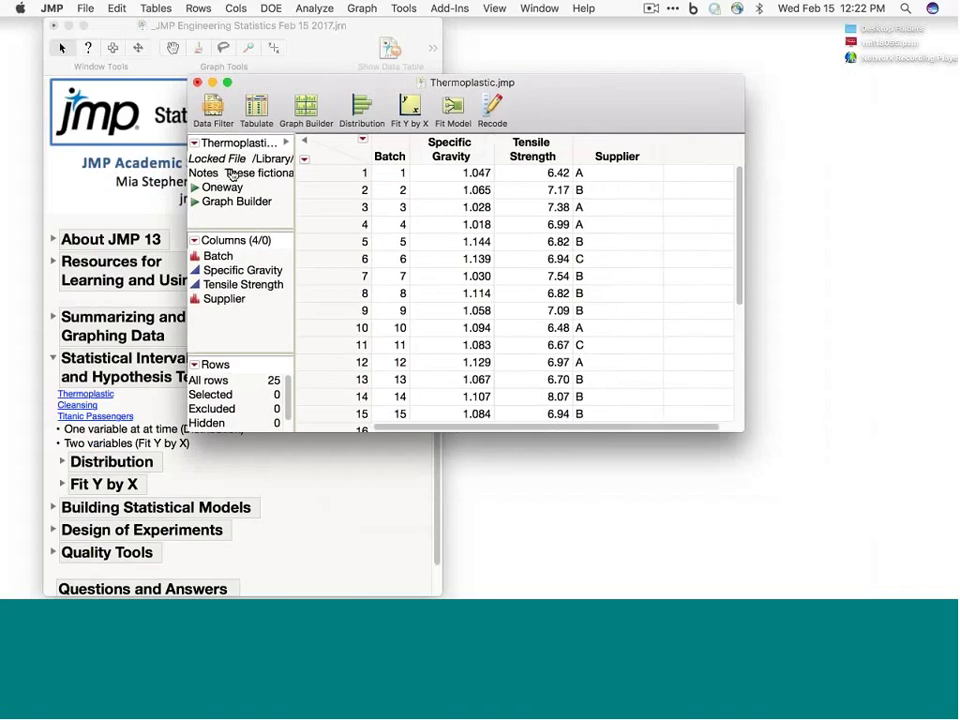
Read the Thermoplastic table's notes and look over its Tensile Strength, Specific Gravity and Supplier columns.
click(258, 173)
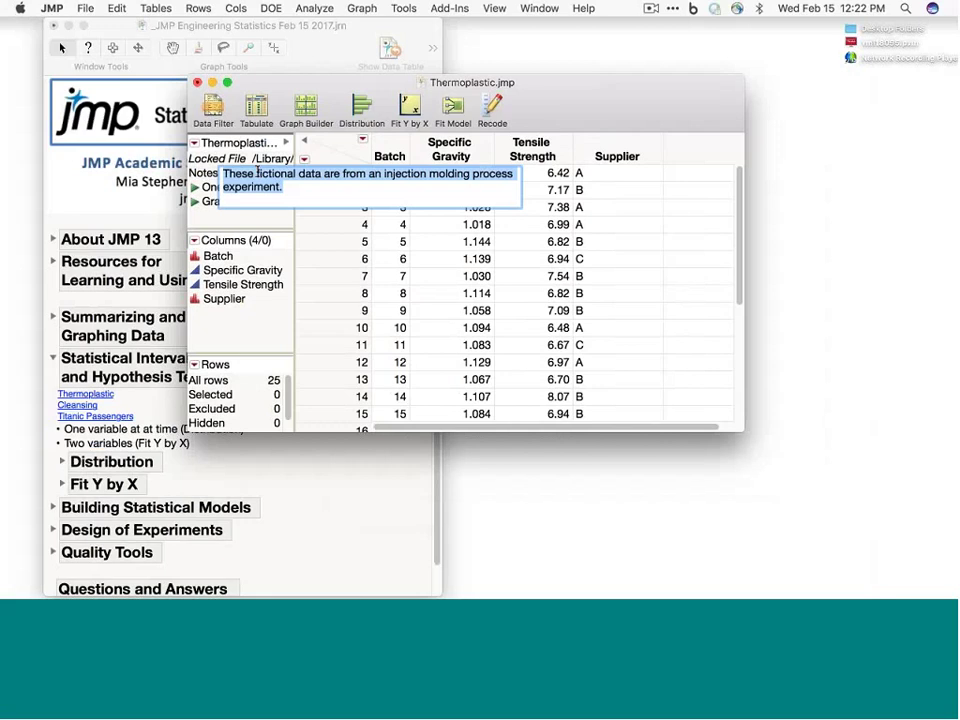
click(250, 217)
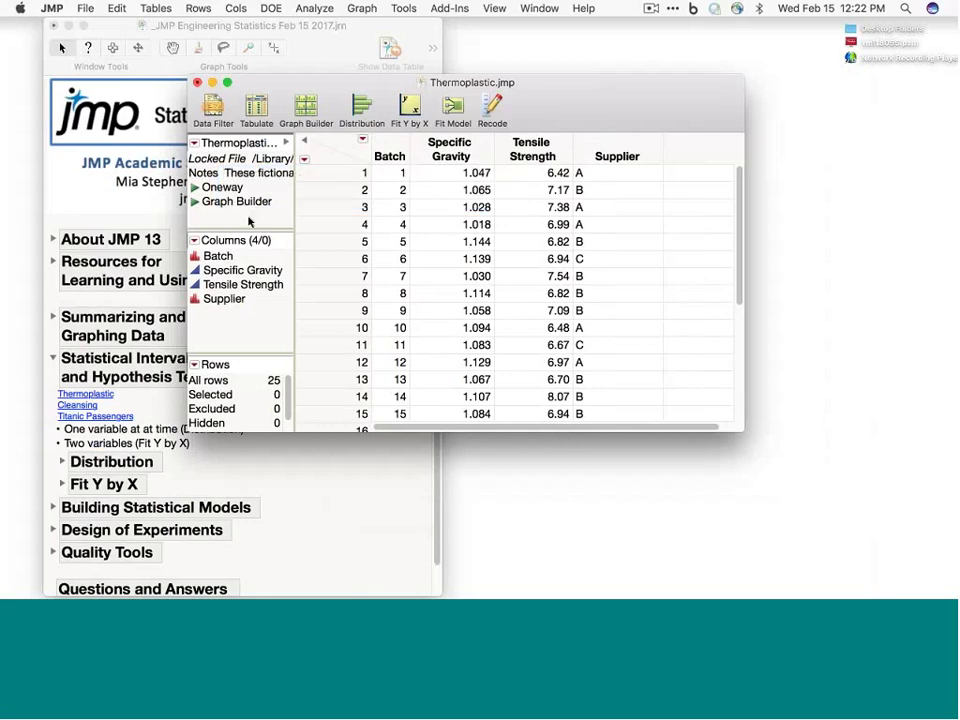
click(527, 143)
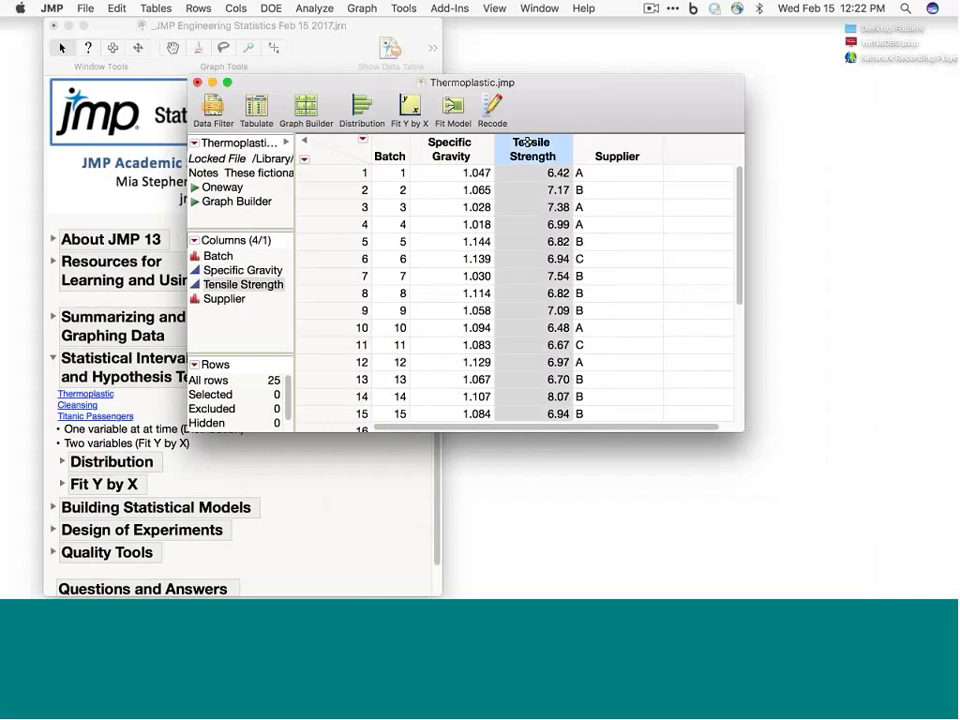
click(452, 151)
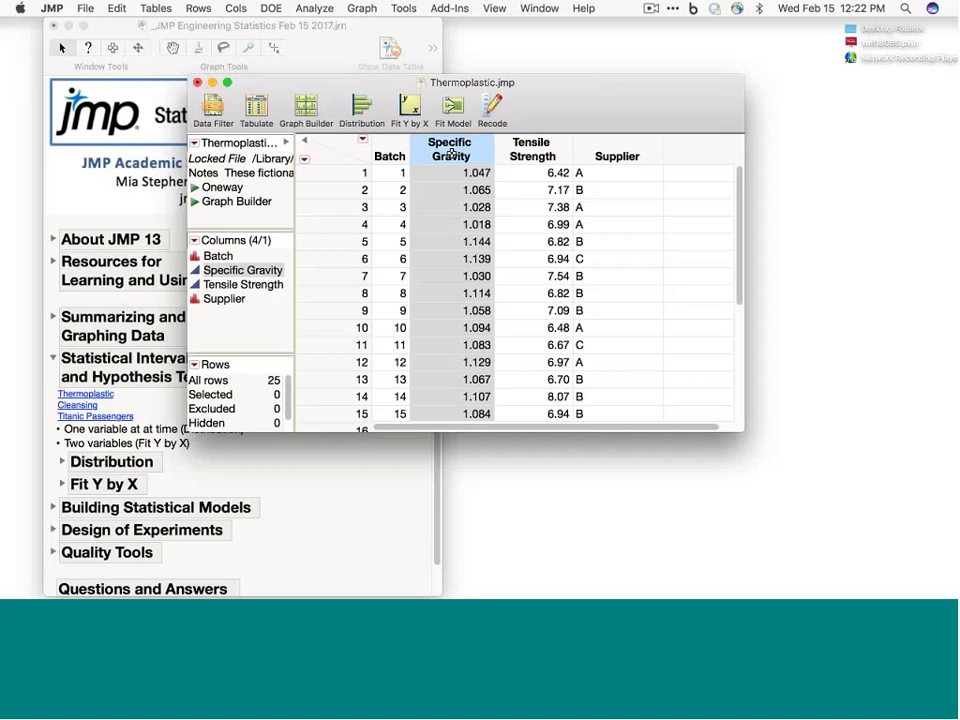
click(631, 145)
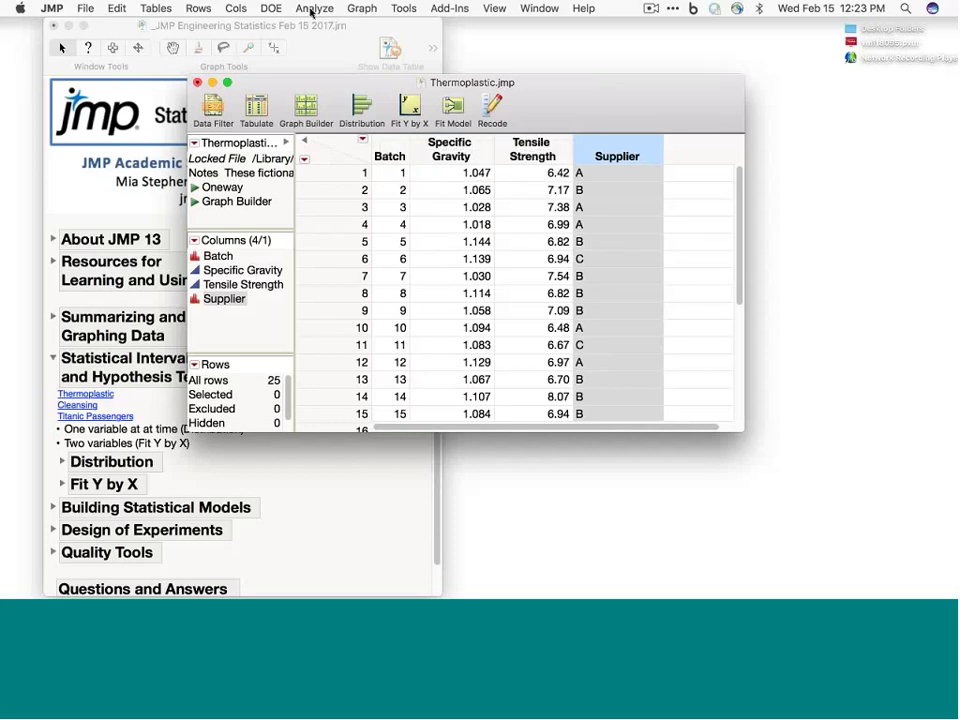
Run Distribution on Specific Gravity, Tensile Strength and Supplier, and move the report clear of the journal.
click(360, 105)
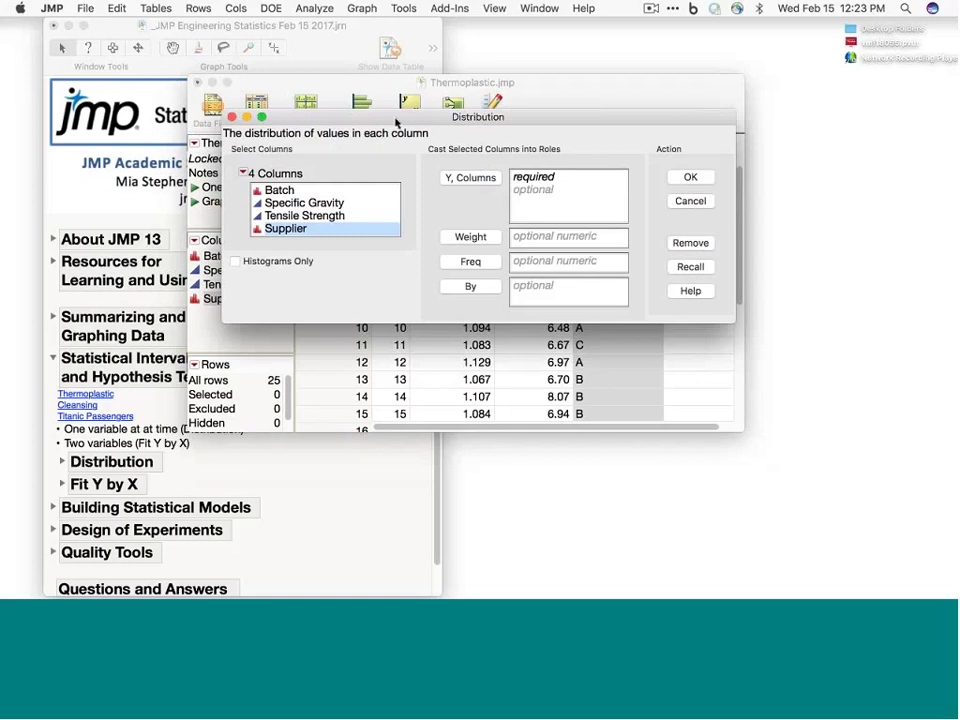
drag(399, 120, 374, 185)
drag(280, 268, 331, 307)
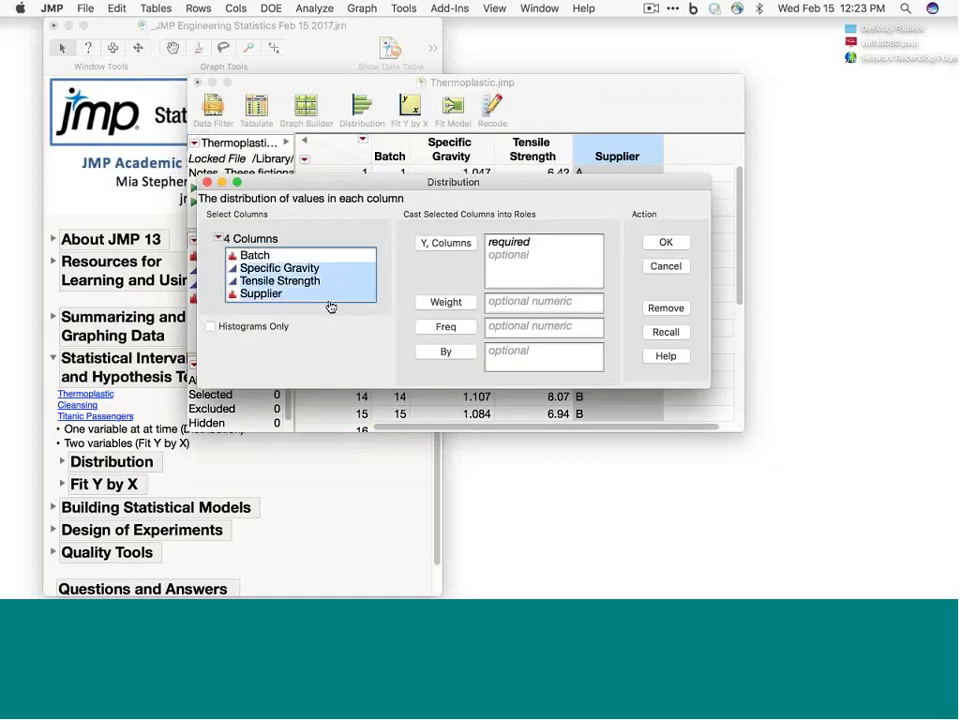
click(445, 243)
click(666, 244)
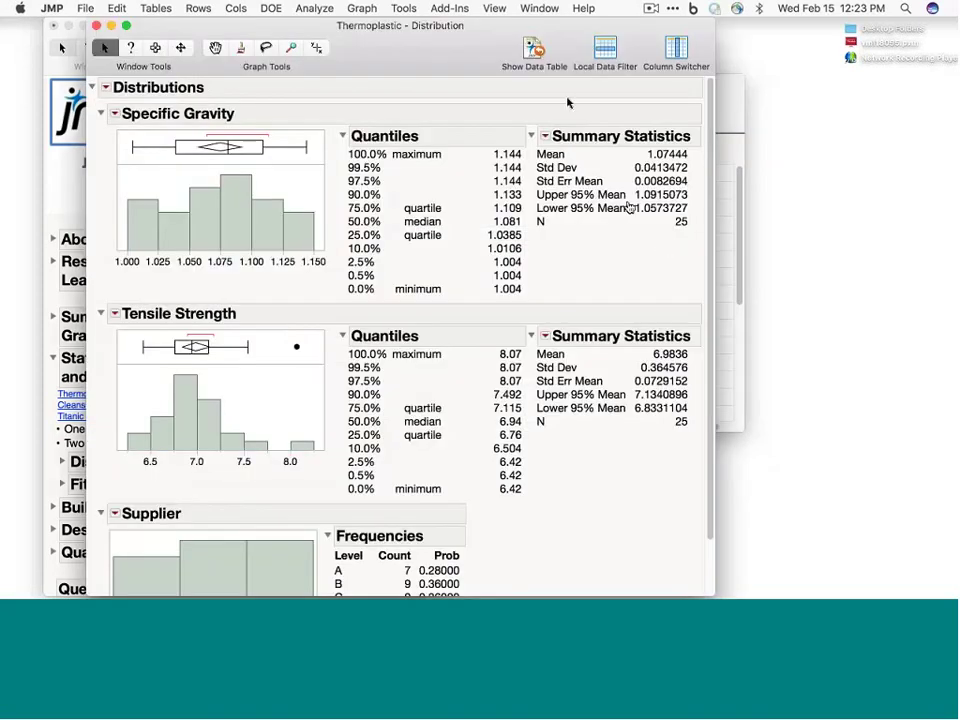
drag(568, 66, 732, 72)
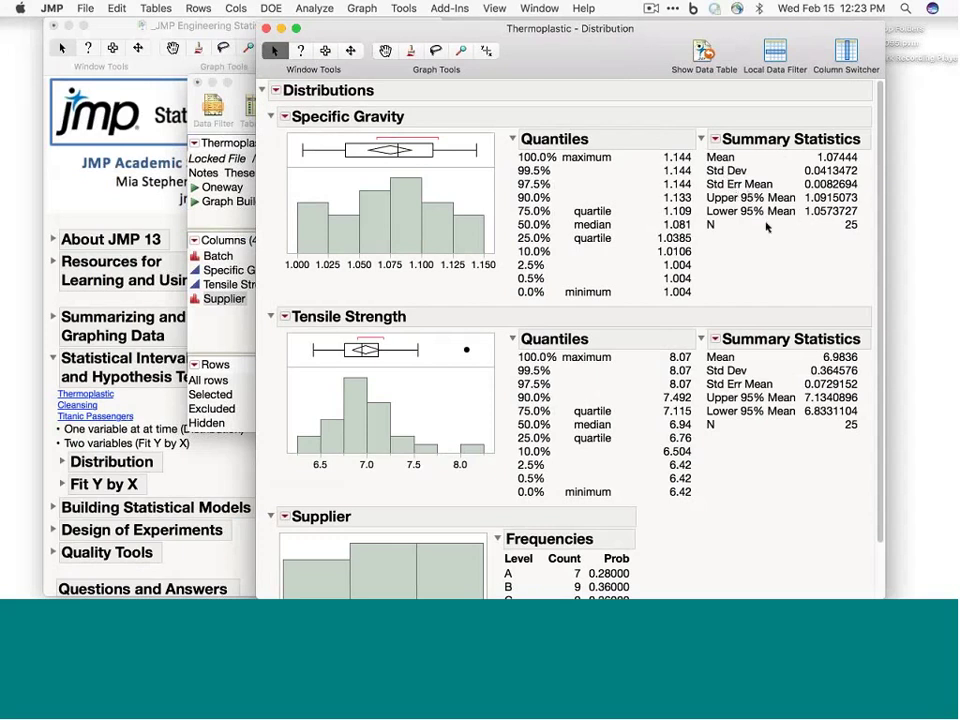
Examine the 95% mean limits for Specific Gravity and review the journal's Distribution topics.
mouse_move(766, 227)
mouse_down()
mouse_move(855, 220)
mouse_move(866, 203)
mouse_move(830, 184)
mouse_move(760, 184)
mouse_move(785, 228)
mouse_up()
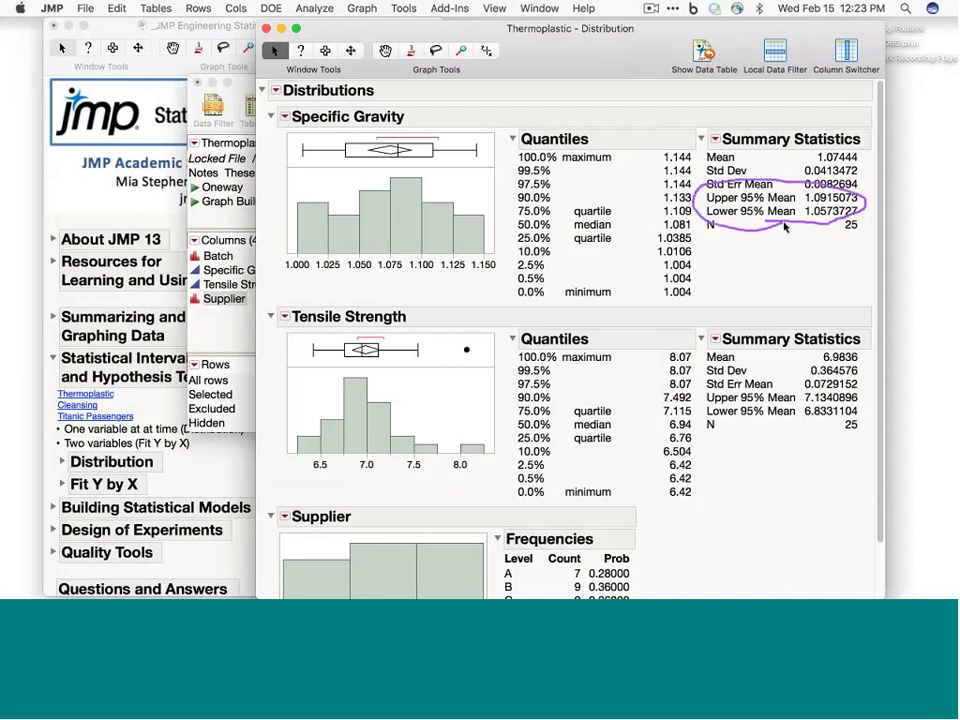
click(57, 467)
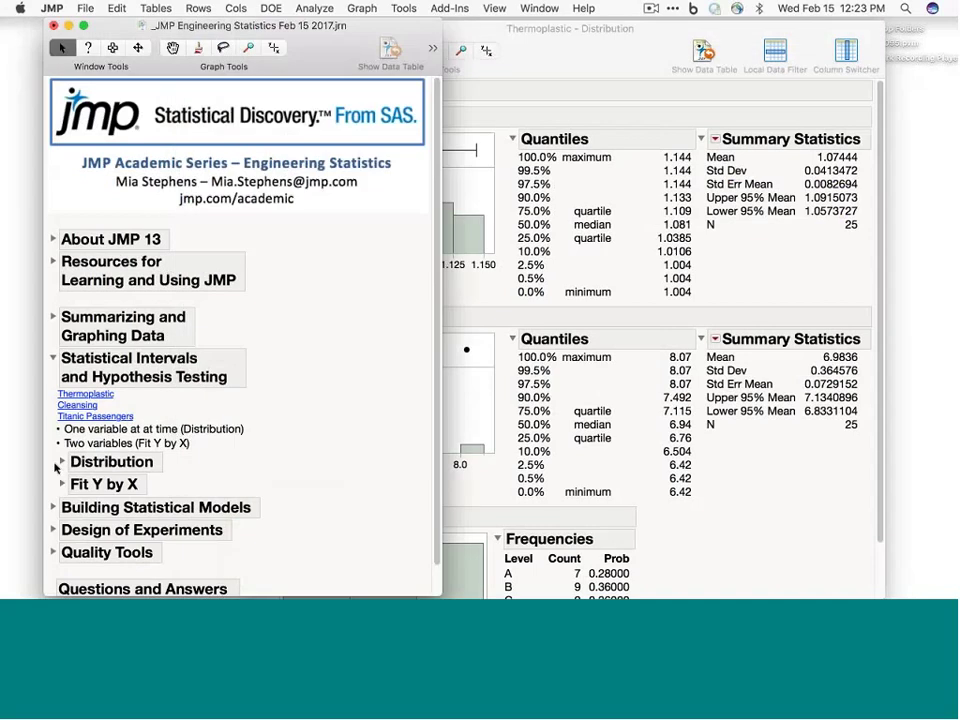
click(60, 463)
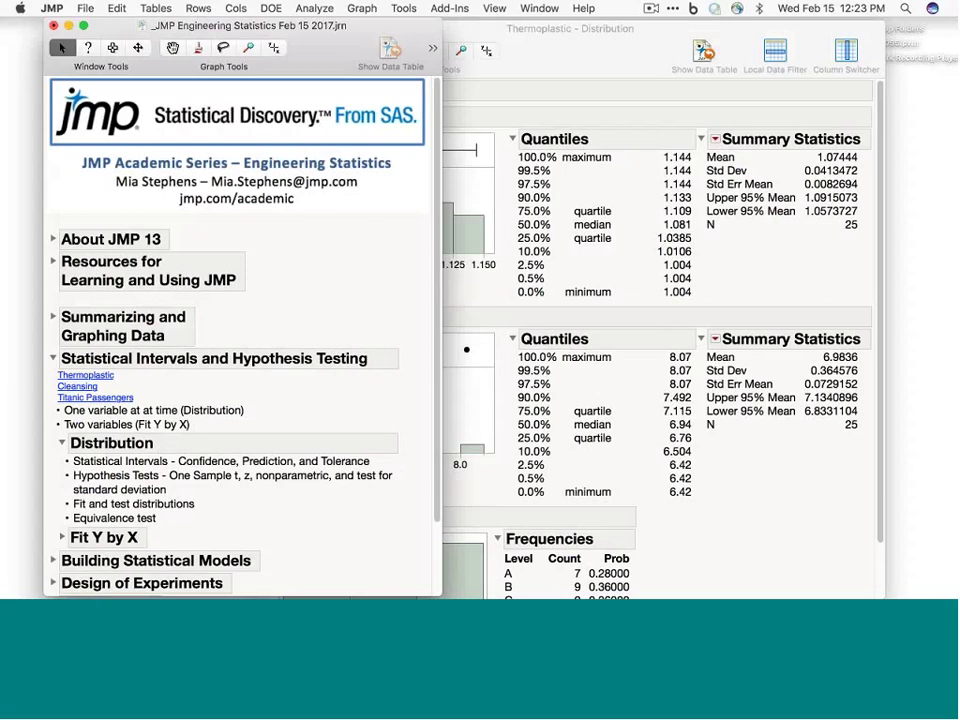
click(573, 78)
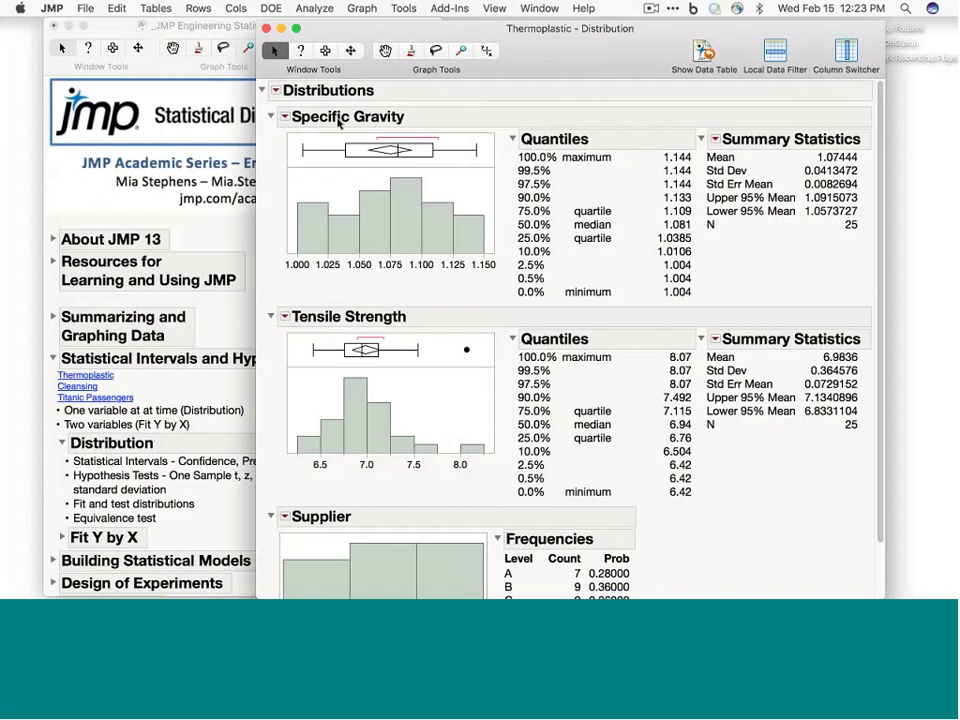
Collapse the Specific Gravity results and temporarily circle the 95% mean limits for Tensile Strength.
click(272, 117)
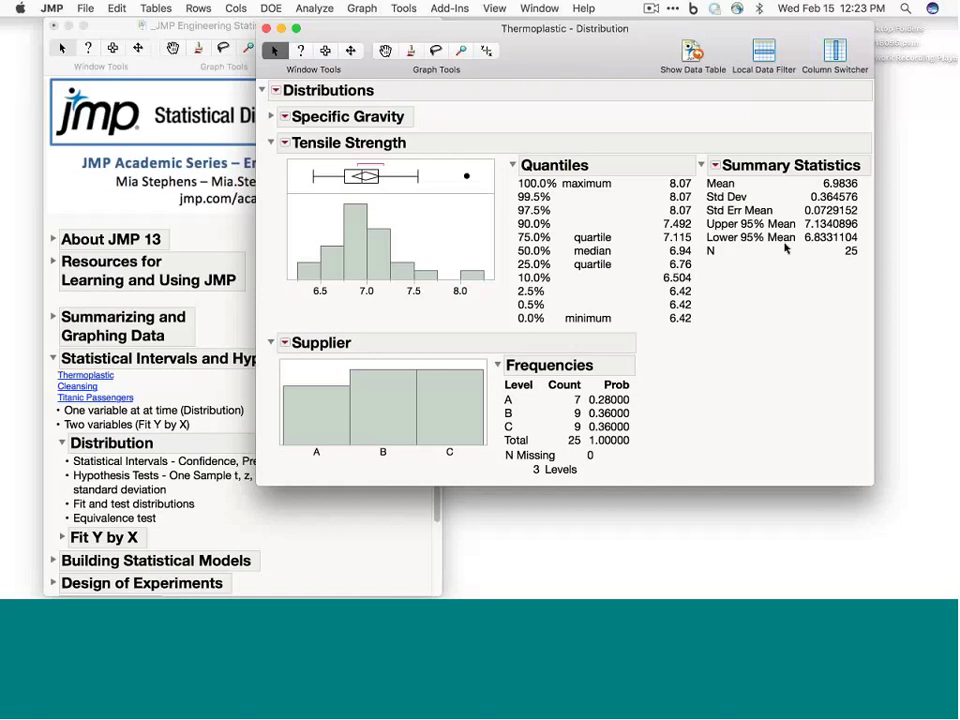
mouse_move(788, 250)
mouse_down()
mouse_move(816, 256)
mouse_move(856, 218)
mouse_move(700, 214)
mouse_up()
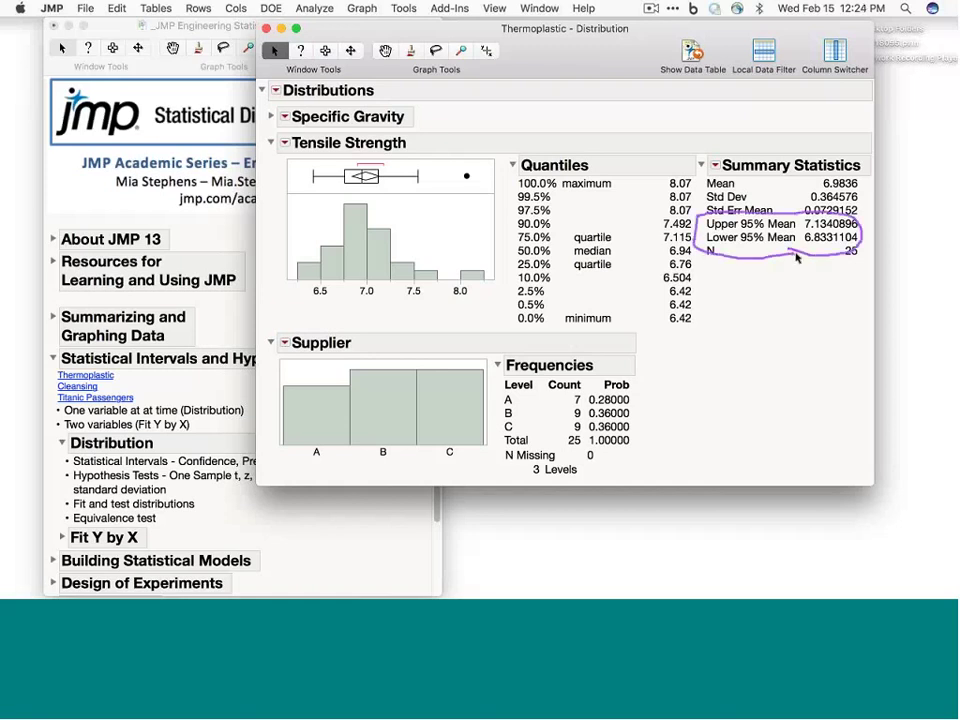
key(Escape)
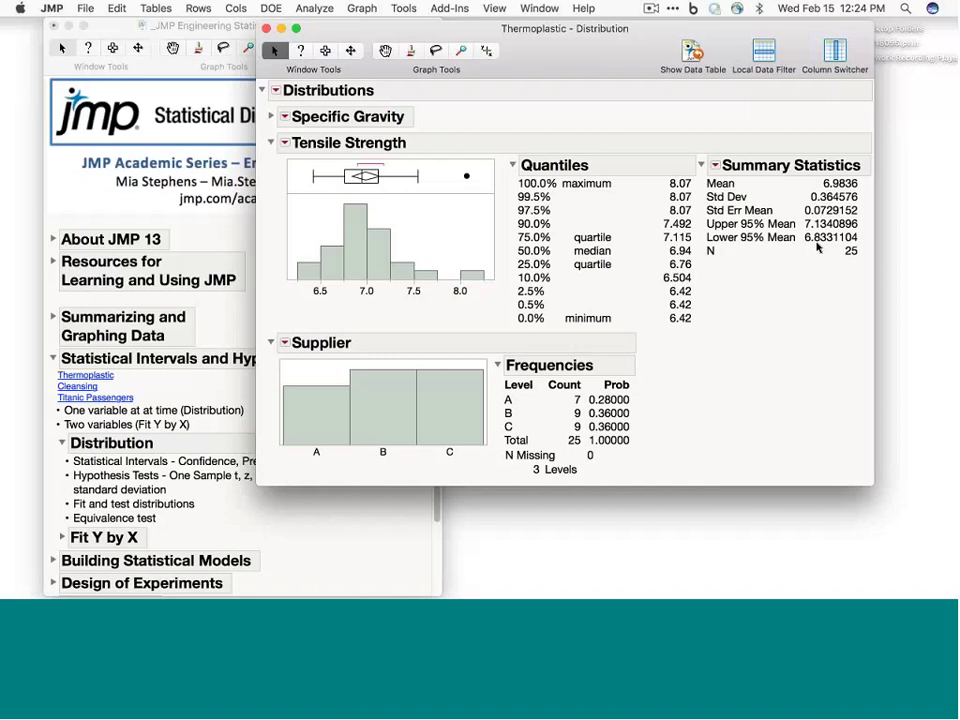
Add 0.90 confidence intervals to the Tensile Strength distribution results.
click(284, 144)
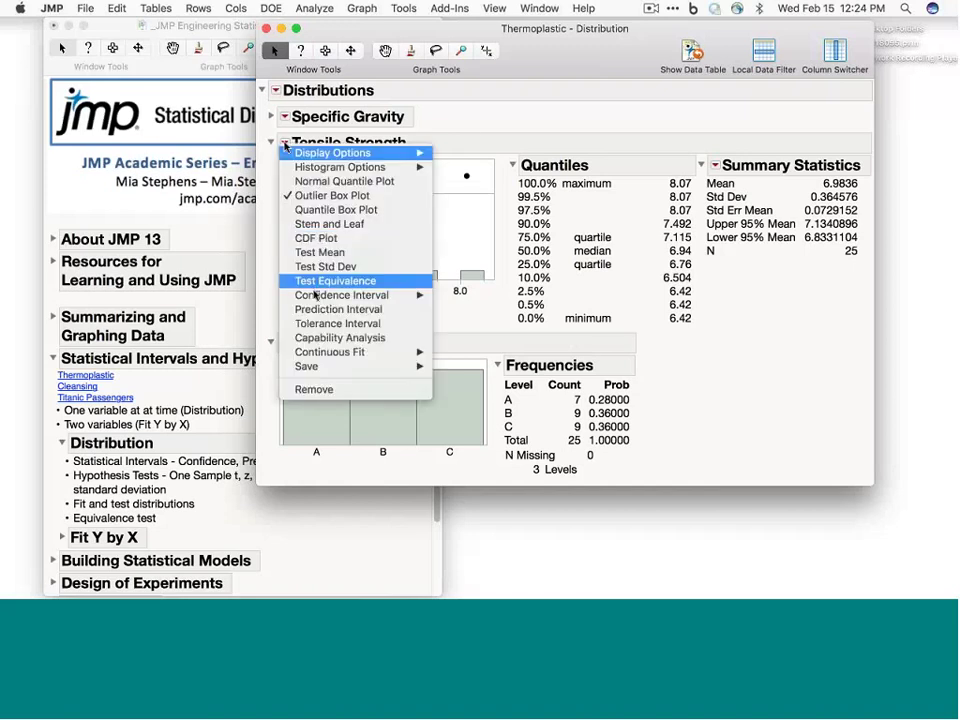
mouse_move(317, 299)
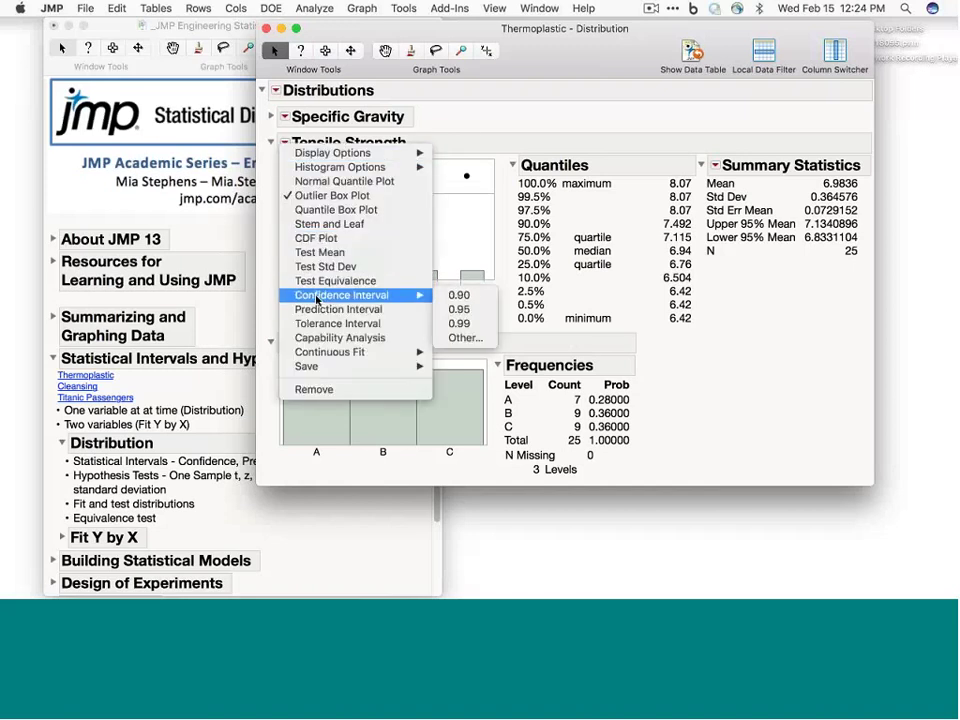
click(479, 300)
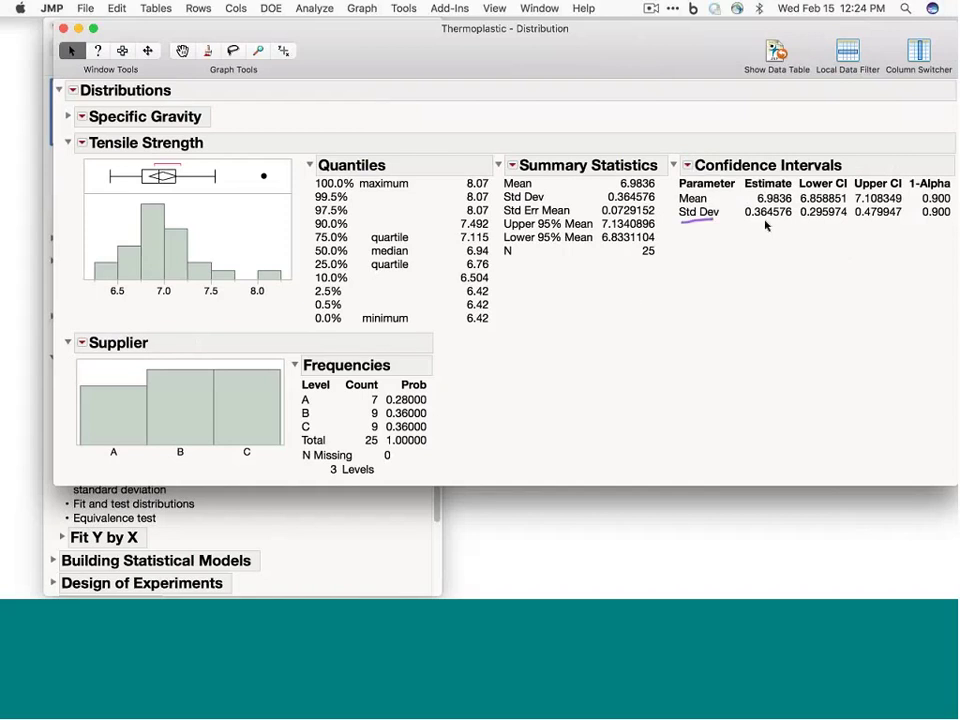
Add two-sided 0.95 prediction intervals for 10 future samples to the Tensile Strength results.
drag(766, 225, 838, 225)
click(82, 144)
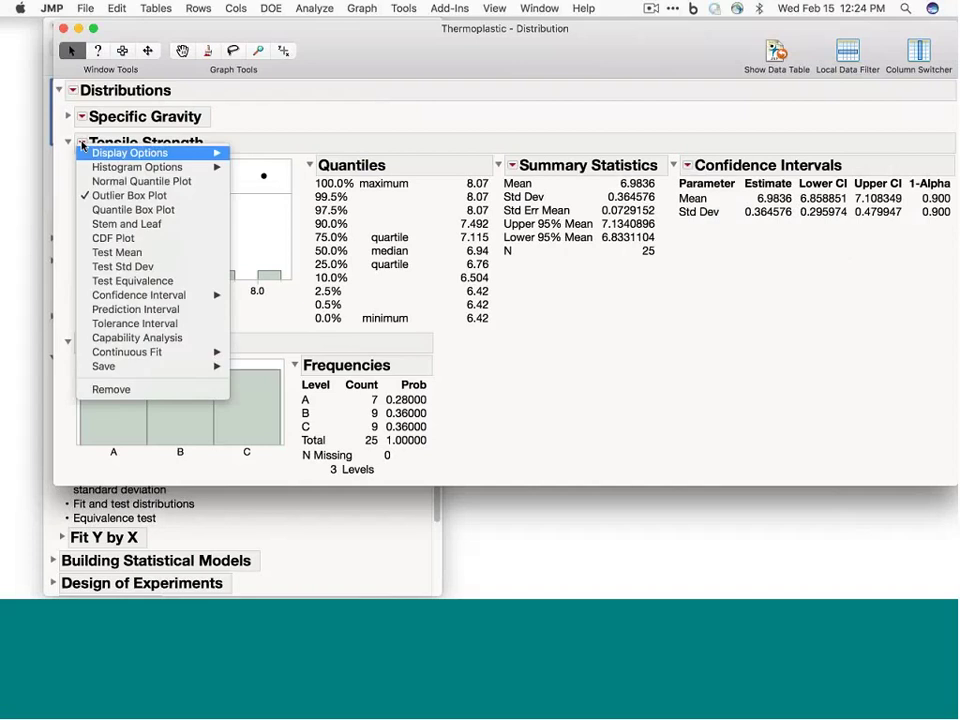
click(143, 310)
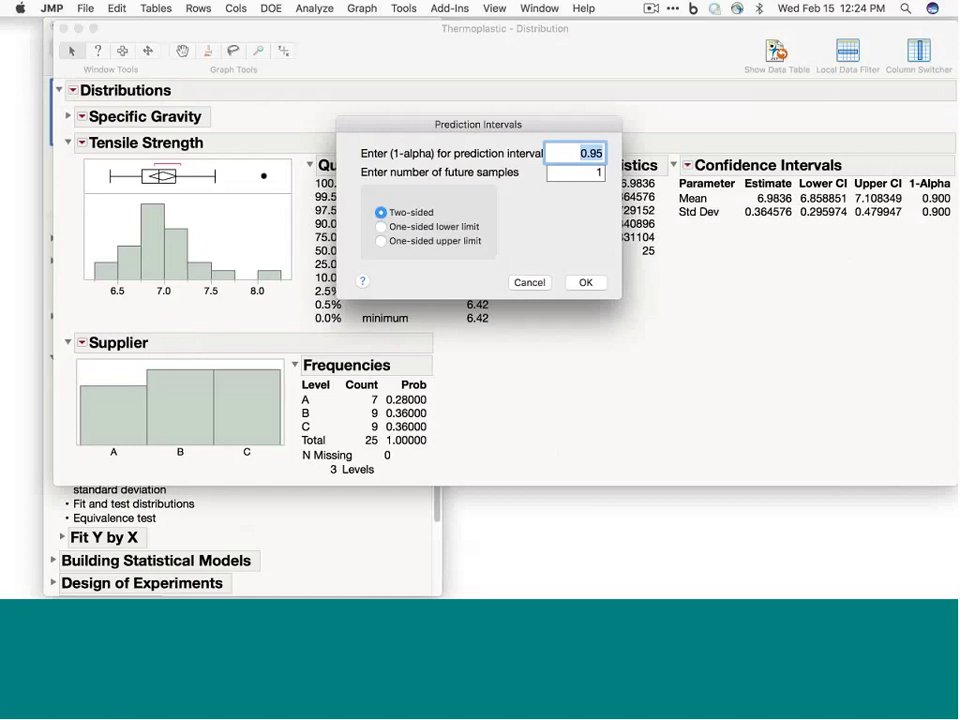
click(576, 172)
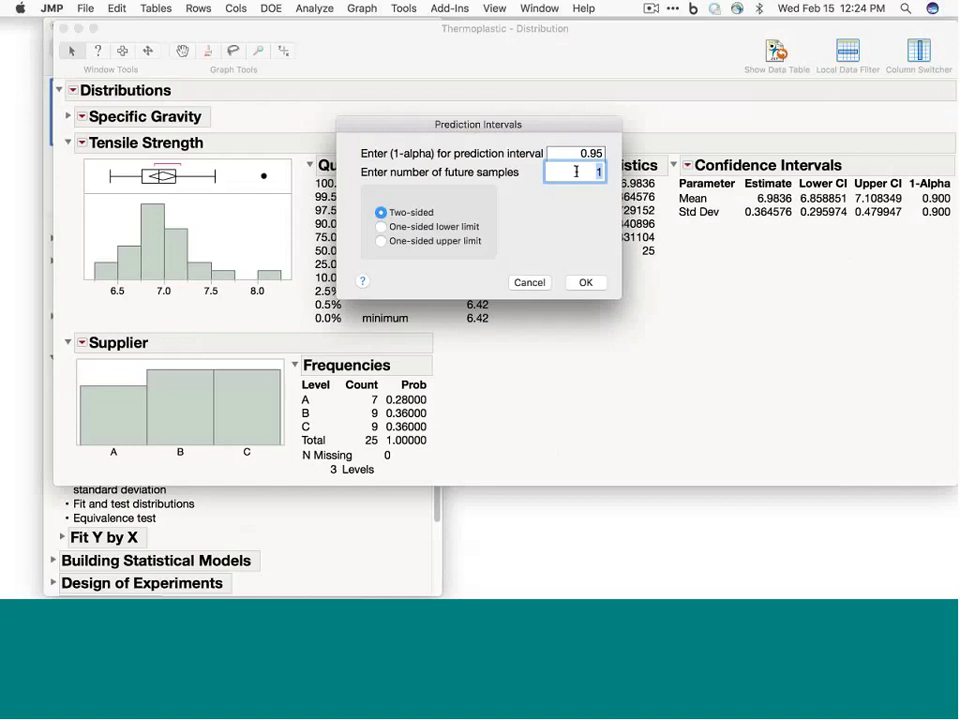
text(10)
click(588, 283)
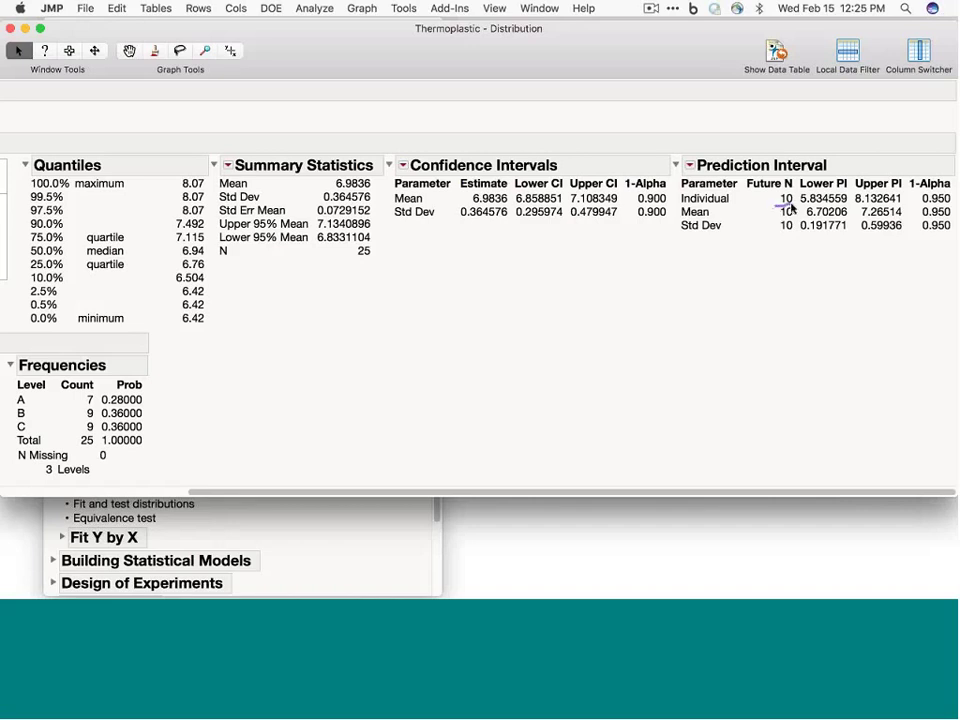
Temporarily underline the individual prediction limits and the future sample size in the Prediction Interval table.
drag(799, 206, 908, 205)
drag(779, 219, 792, 218)
click(793, 231)
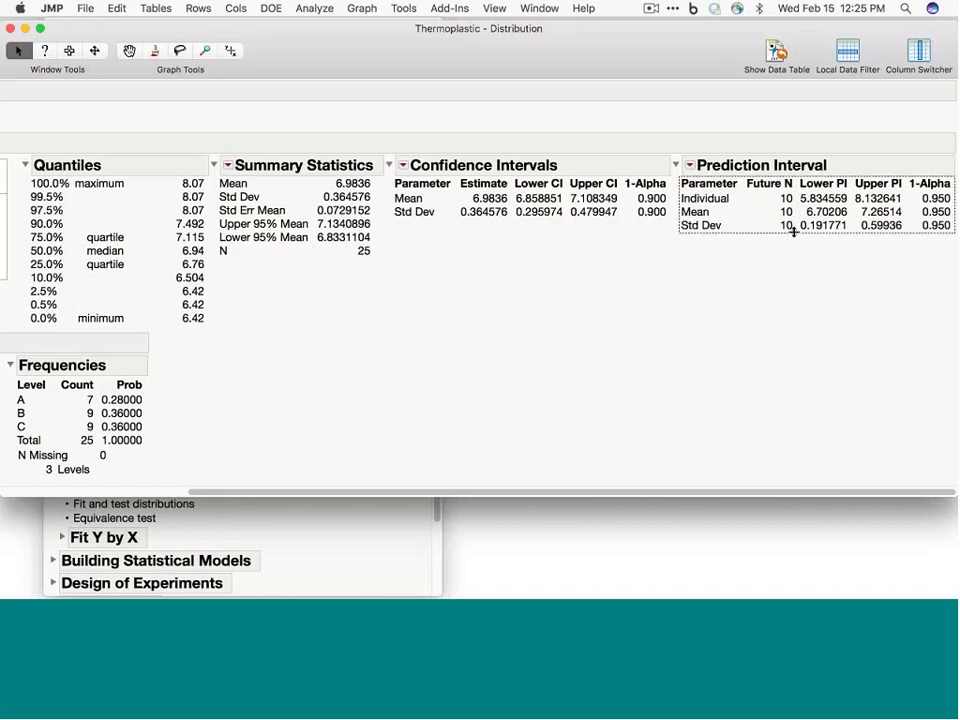
click(798, 243)
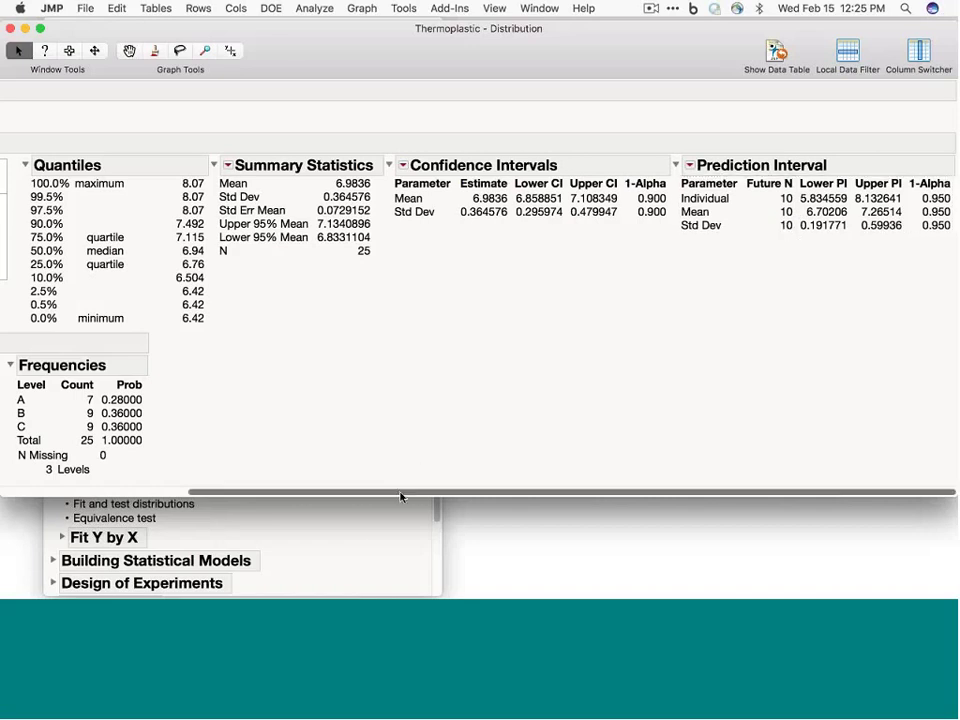
Add two-sided tolerance intervals for Tensile Strength with 0.95 confidence and 0.9 proportion to cover, and underline the tolerance limits.
drag(400, 496, 30, 160)
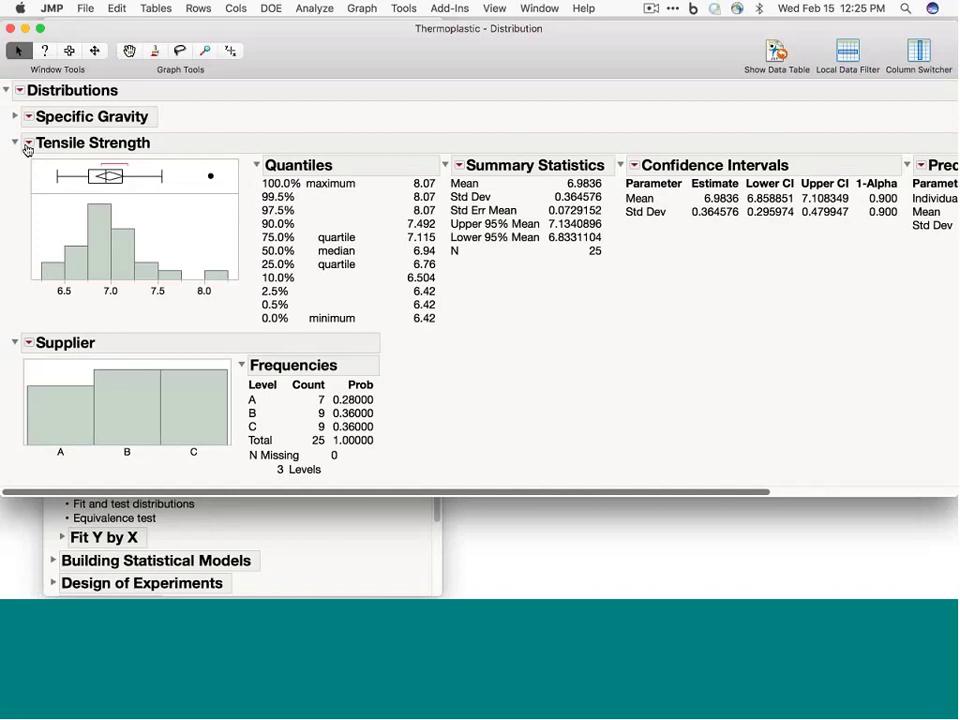
click(28, 145)
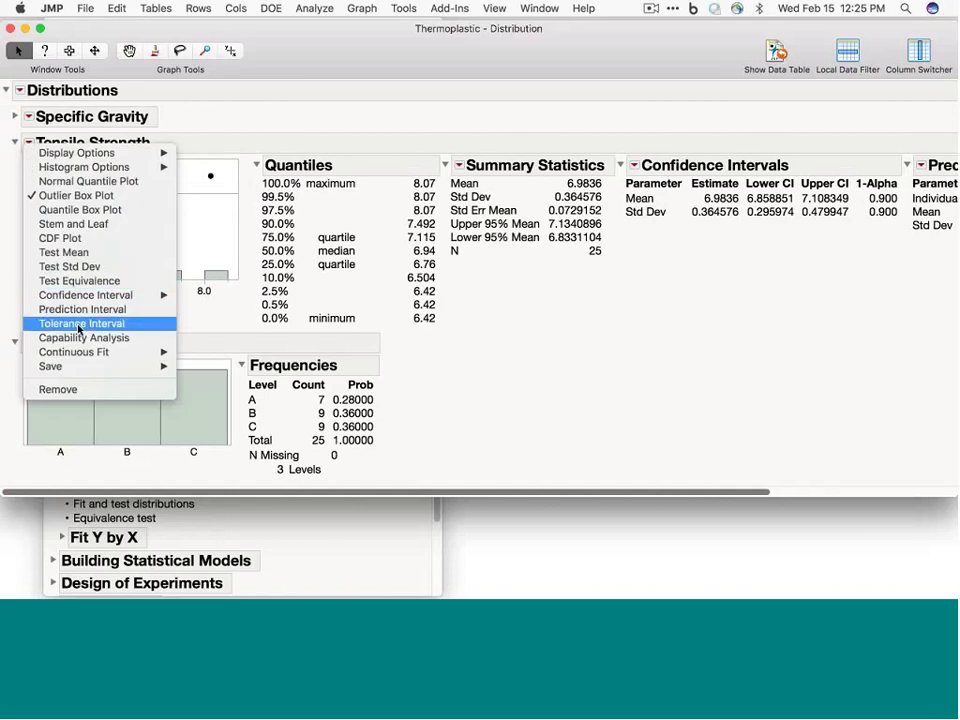
click(78, 324)
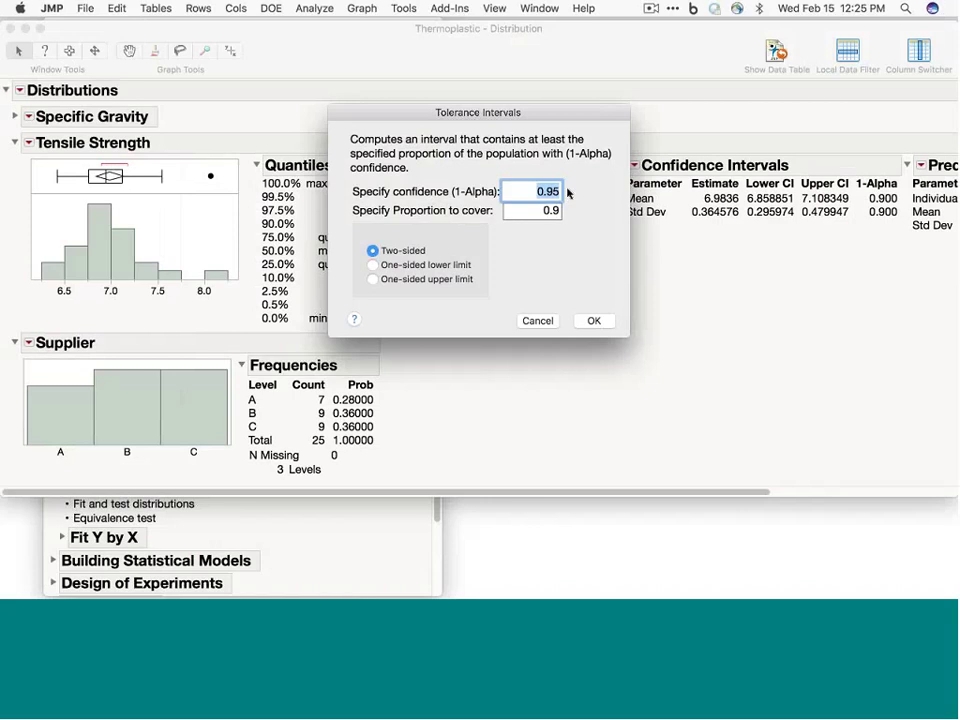
click(593, 321)
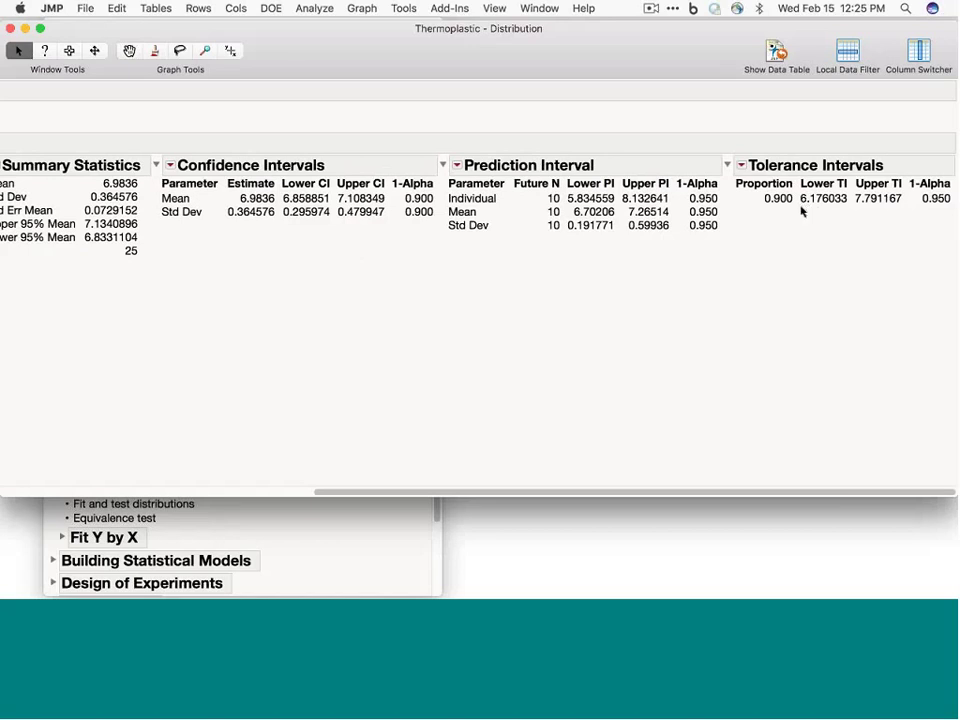
drag(801, 211, 902, 208)
Run a one-sample t test of the Tensile Strength mean against a hypothesized mean of 7.2, without the Wilcoxon Signed Rank test.
scroll(815, 205, left, 10)
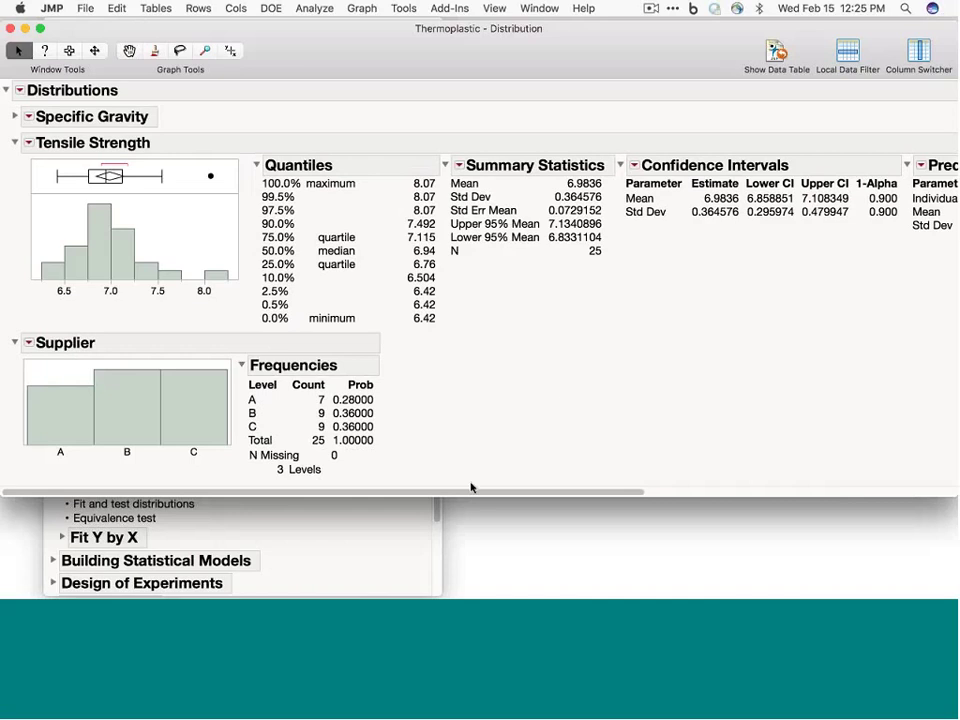
click(260, 494)
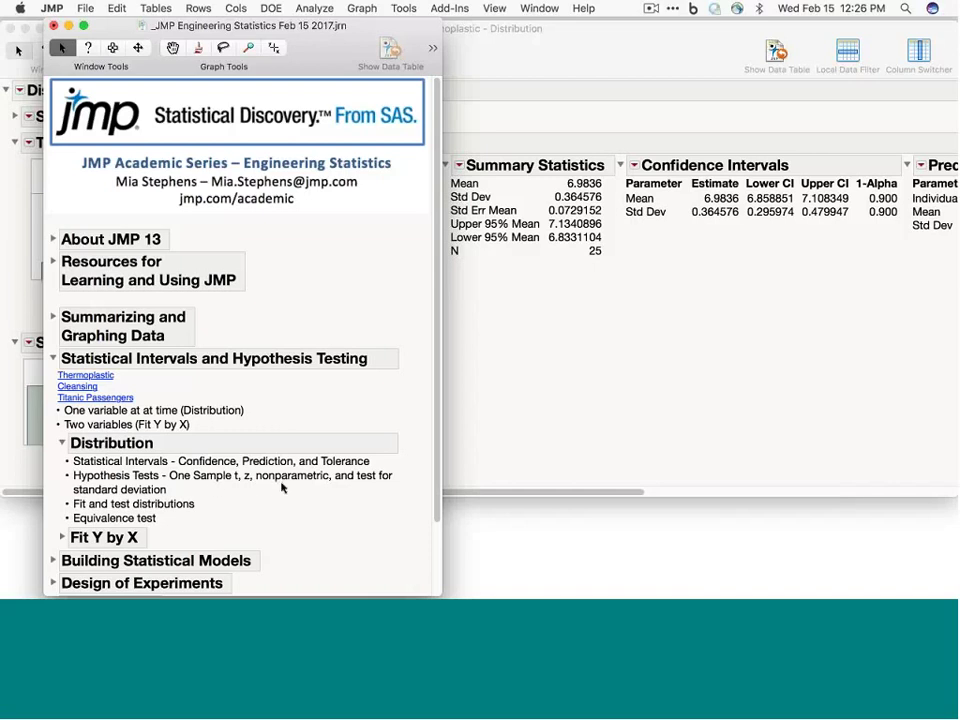
click(518, 390)
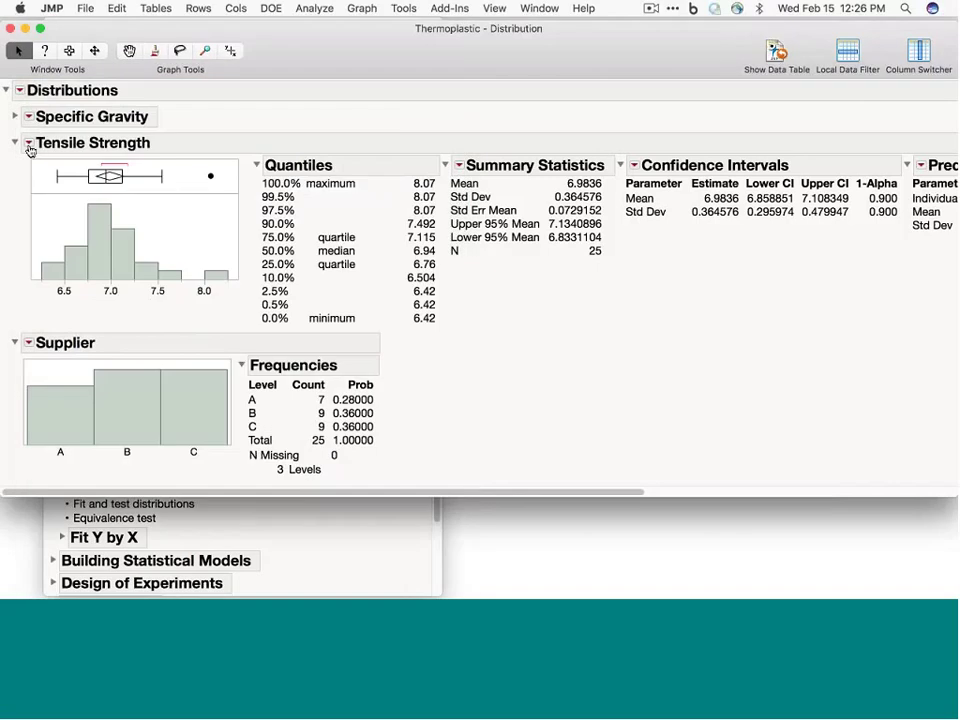
click(28, 144)
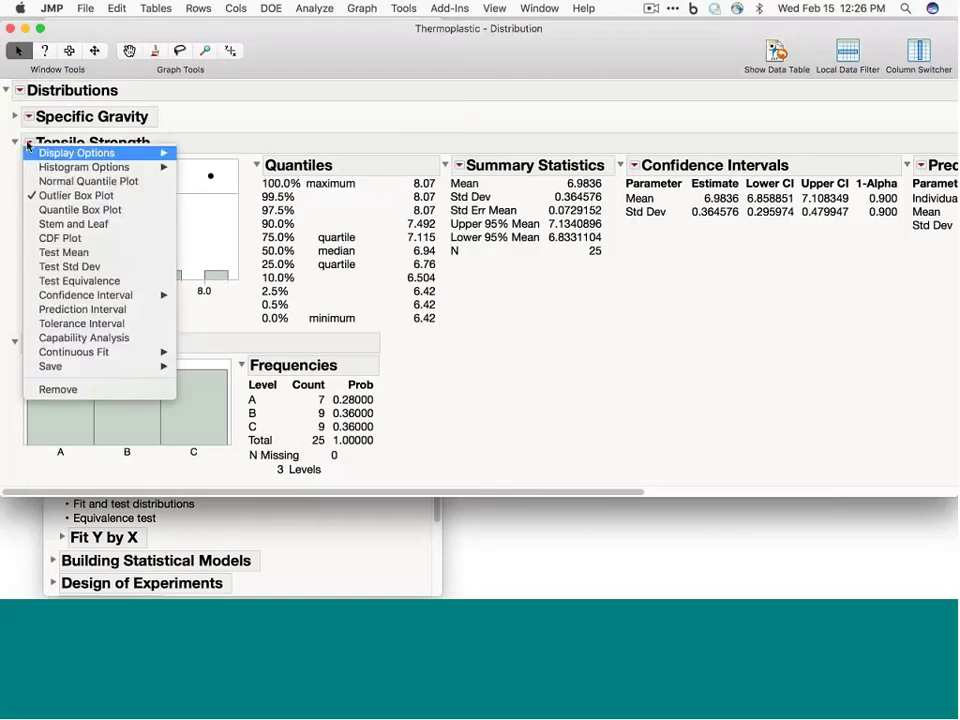
click(84, 256)
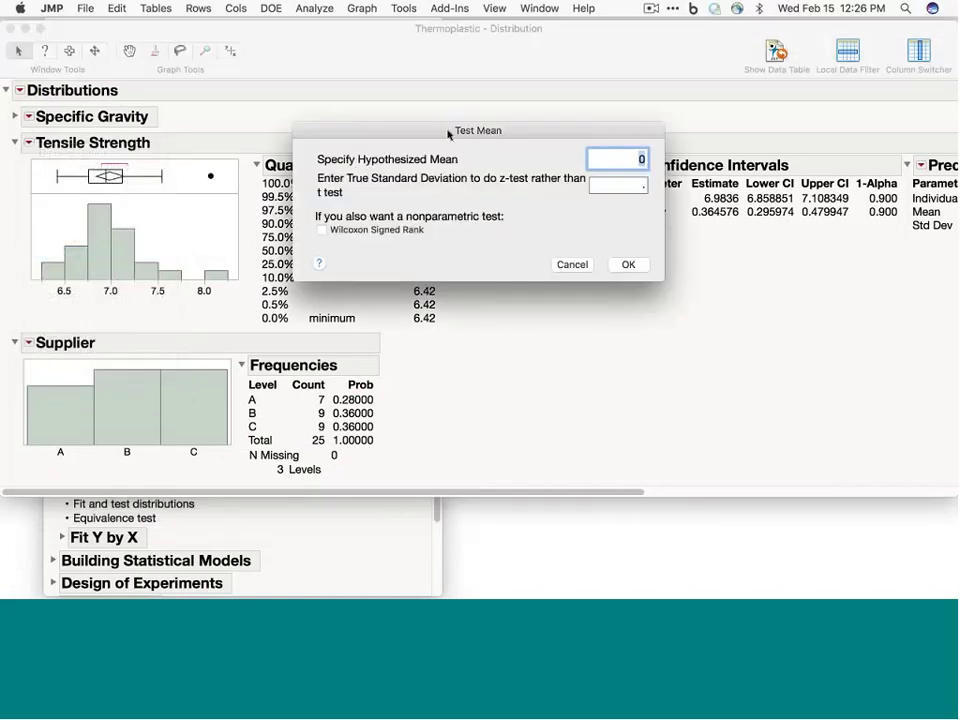
drag(449, 134, 201, 254)
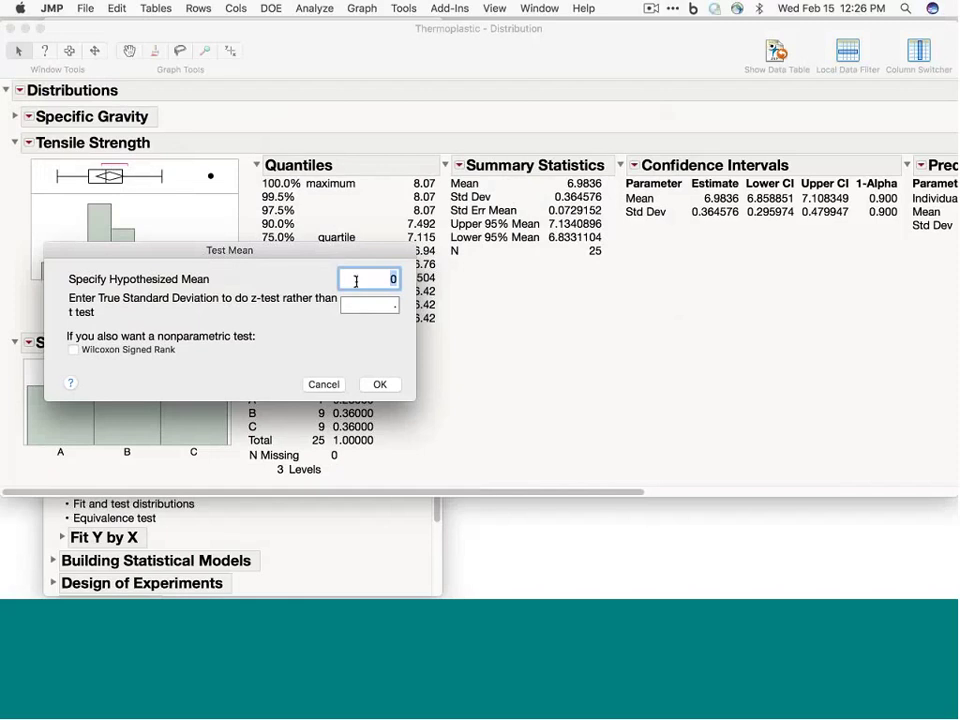
text(7.2)
click(100, 361)
drag(100, 361, 189, 366)
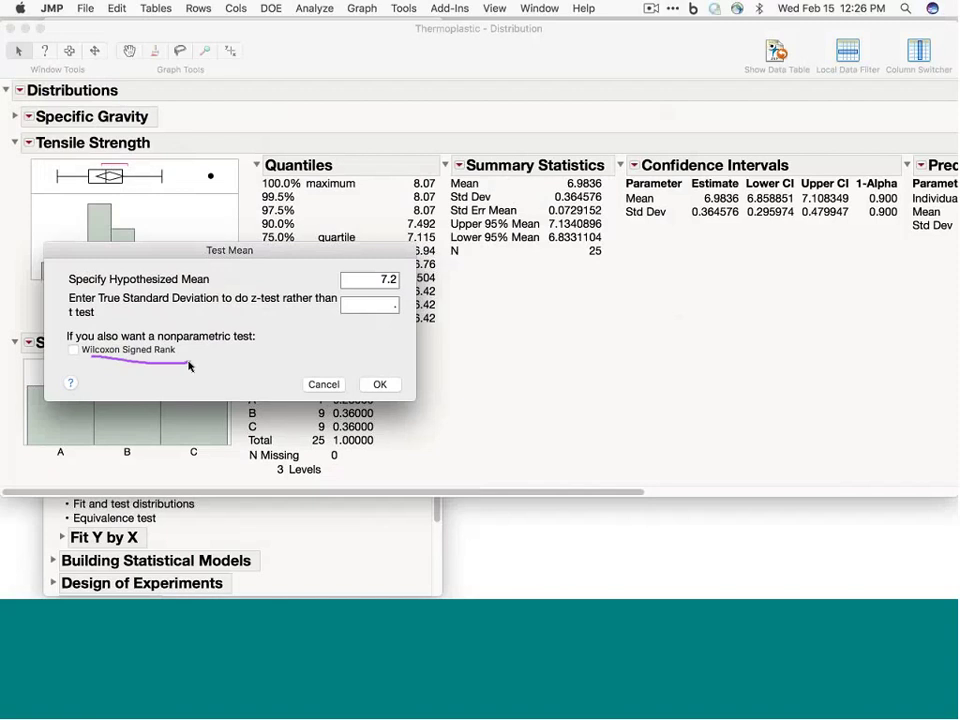
click(385, 386)
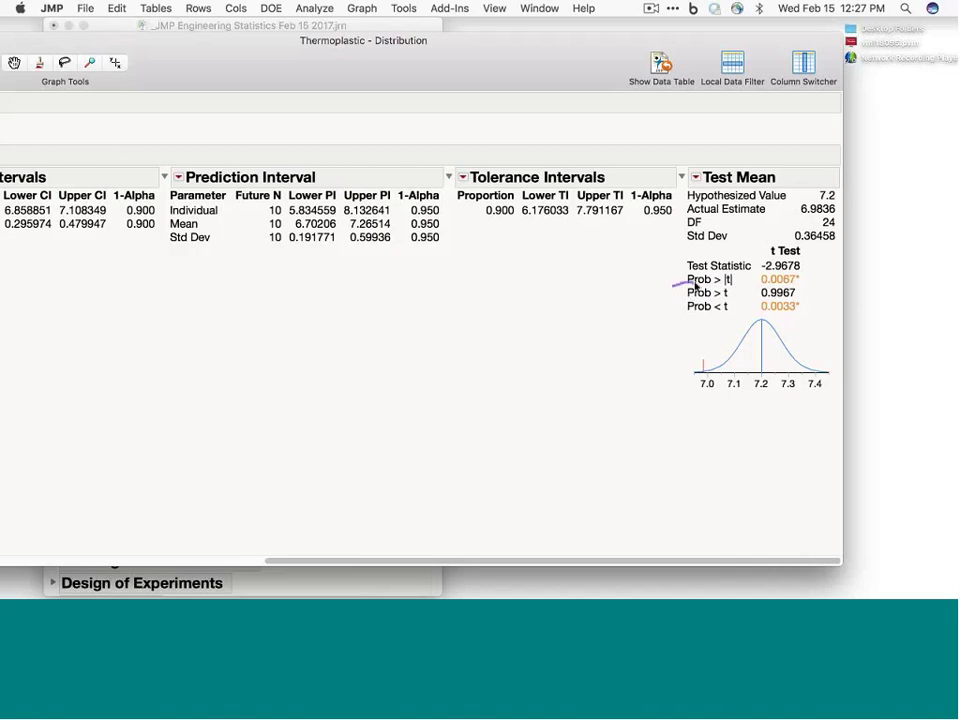
Examine the mean test's two-sided p-value and explore its P-value animation with the hypothesized mean moved to about 7.05.
drag(695, 285, 730, 289)
drag(805, 287, 760, 291)
click(696, 178)
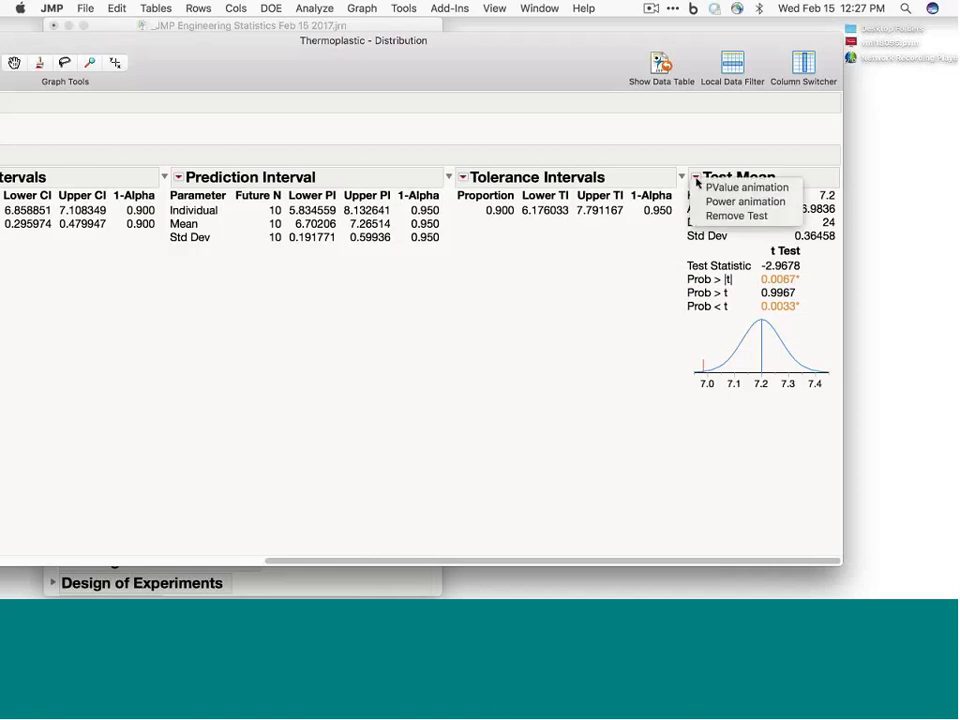
click(698, 189)
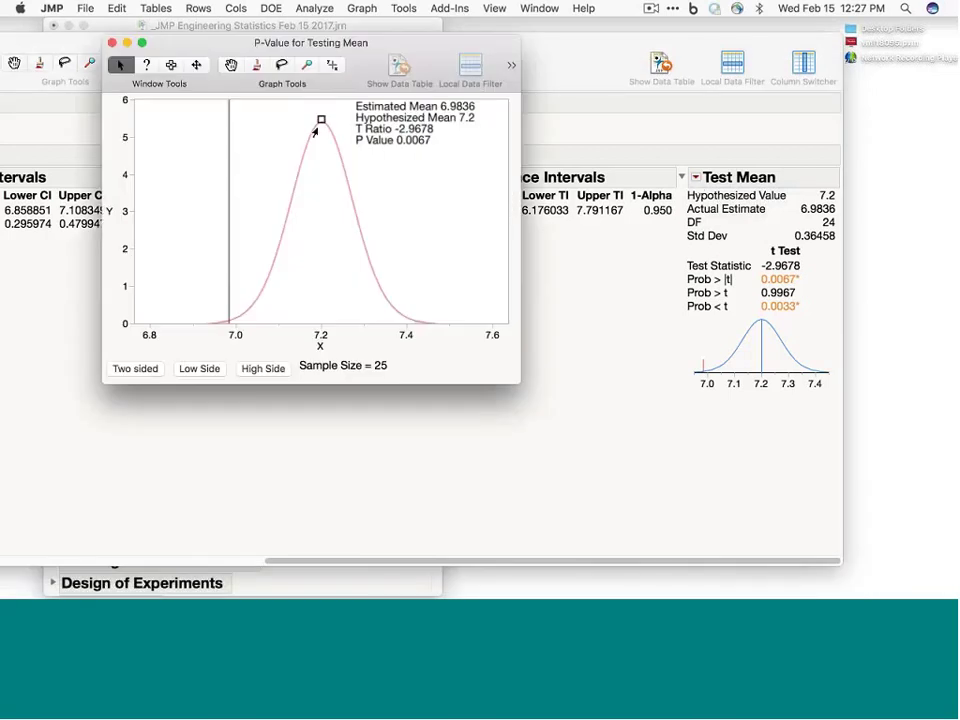
mouse_move(320, 120)
mouse_down()
mouse_move(356, 121)
mouse_move(245, 121)
mouse_move(387, 127)
mouse_move(254, 125)
mouse_up()
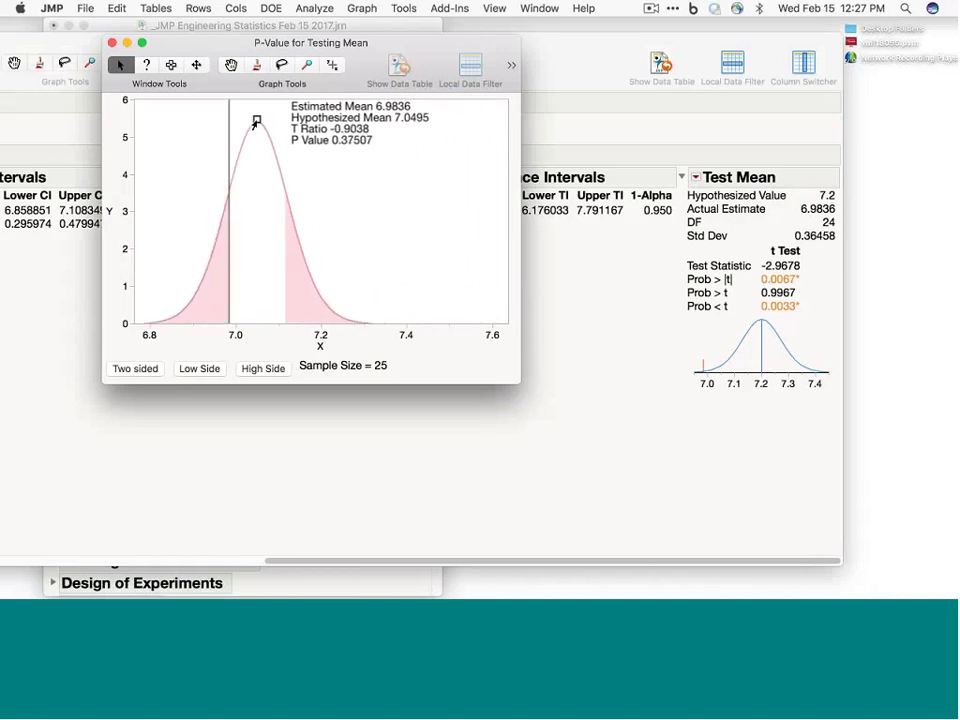
click(112, 43)
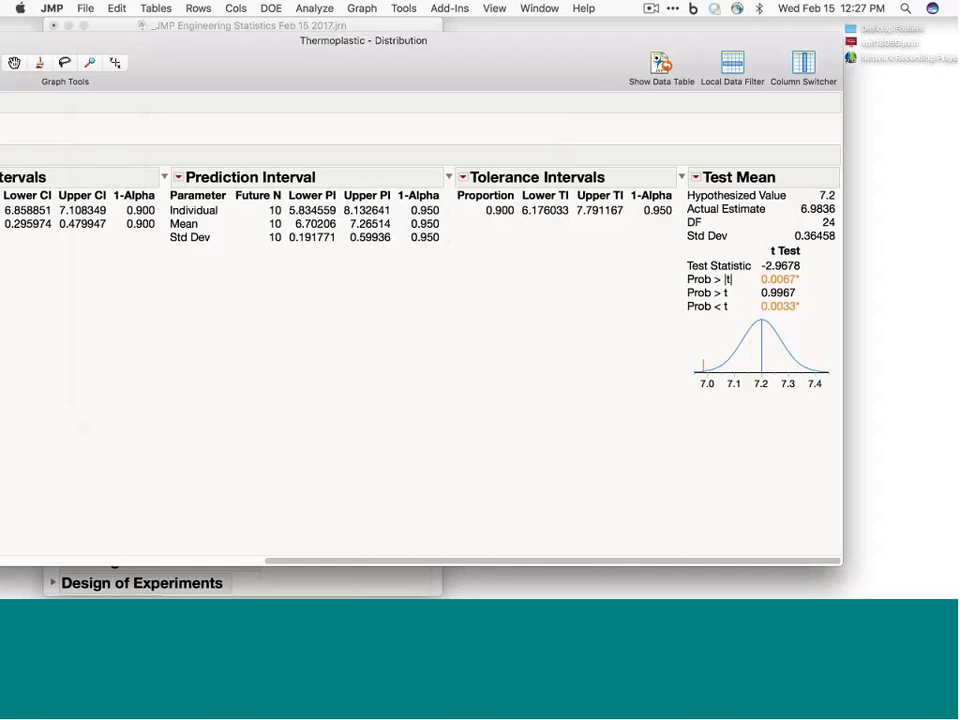
click(695, 177)
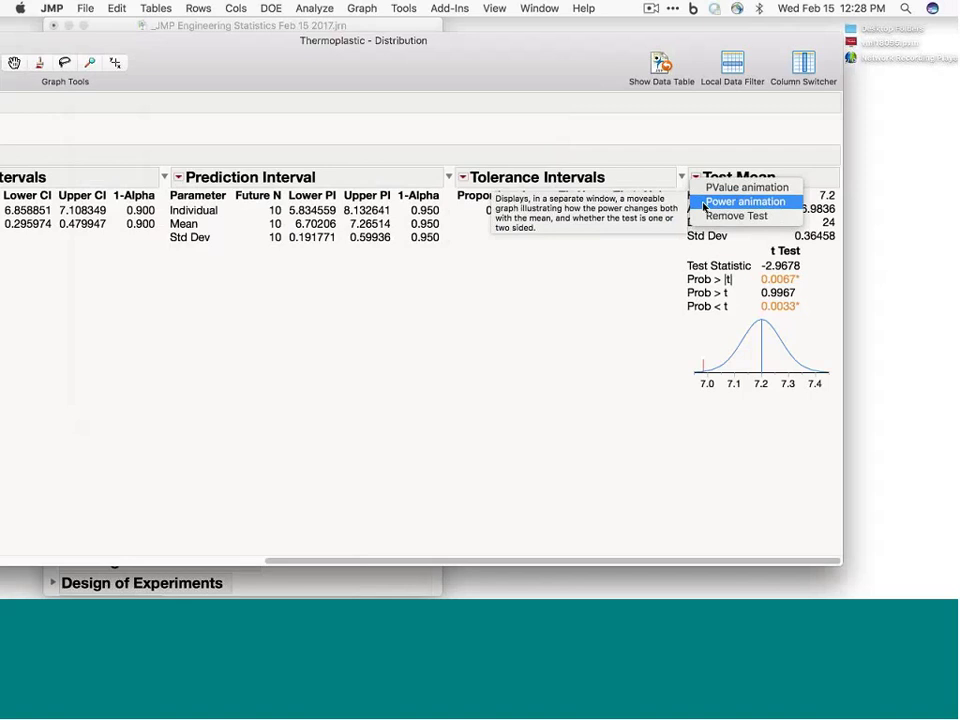
click(704, 203)
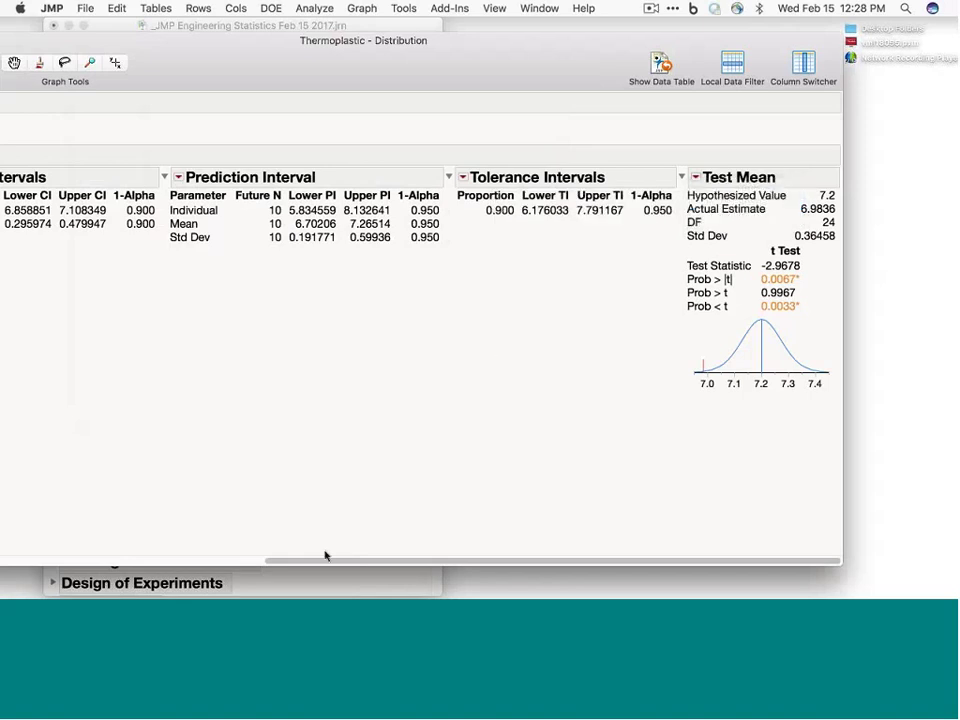
Run an equivalence test on Tensile Strength with target 7.3, practical difference 0.4 and confidence level 0.95, and underline its conclusion.
scroll(166, 551, left, 10)
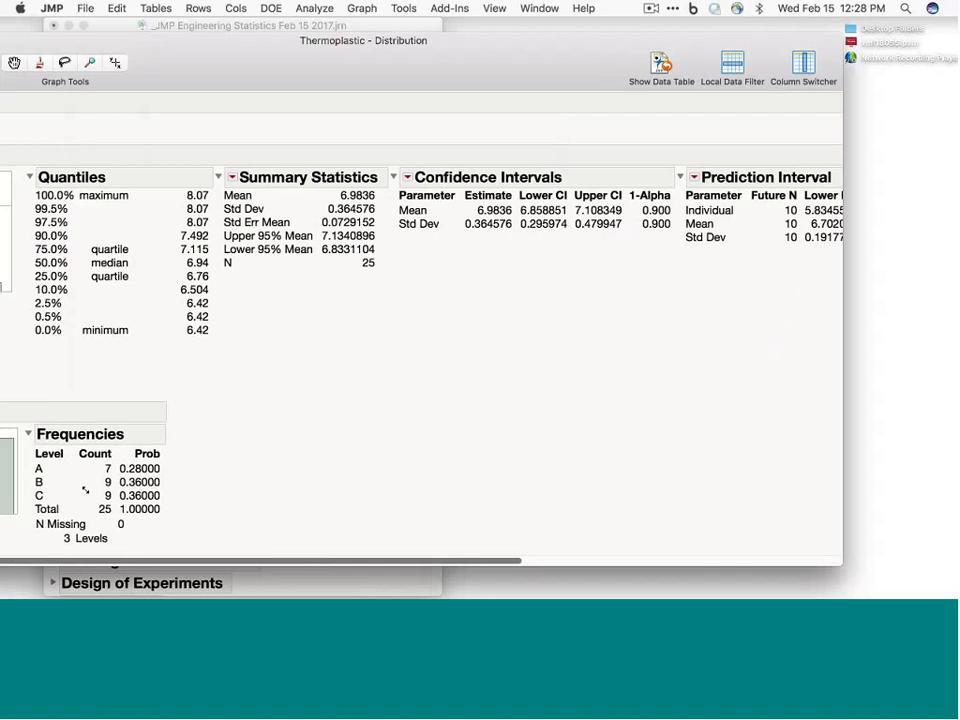
drag(279, 55, 450, 44)
scroll(542, 430, left, 5)
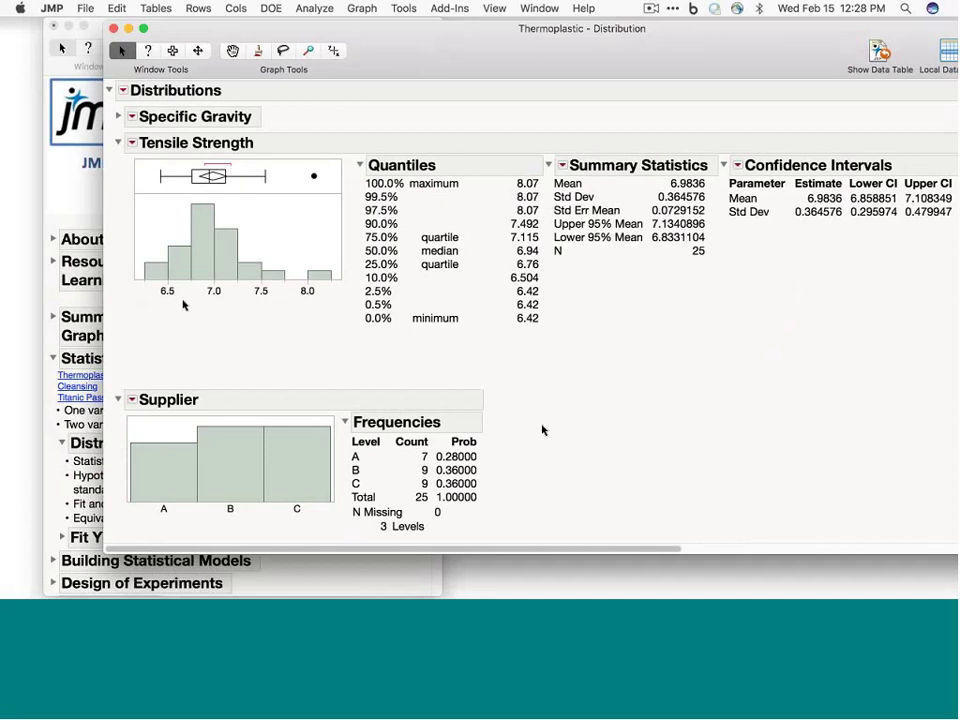
click(132, 143)
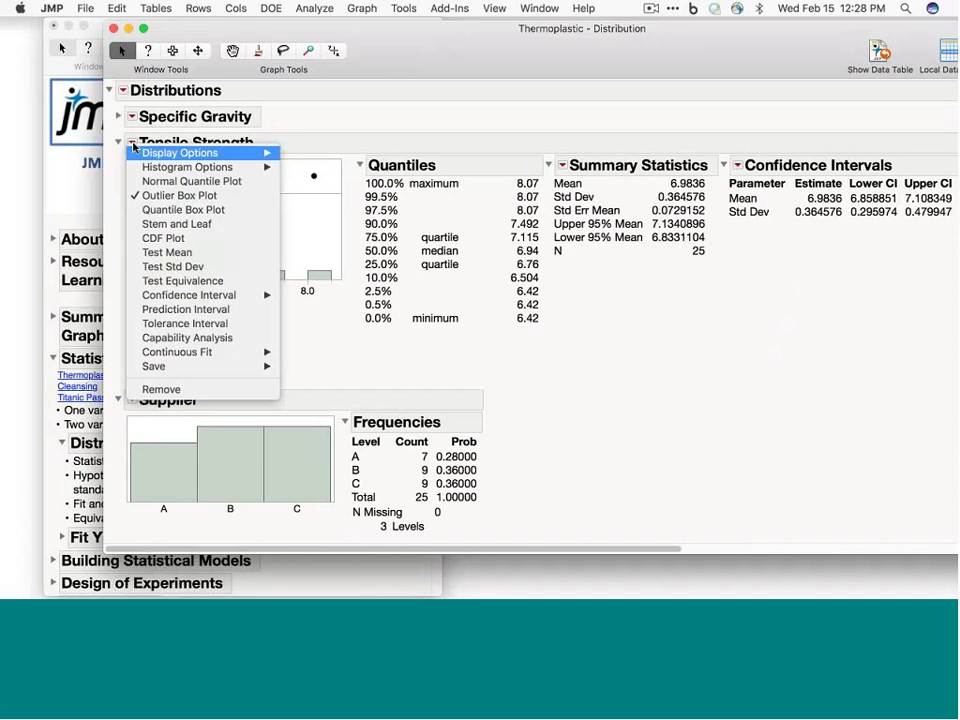
click(162, 282)
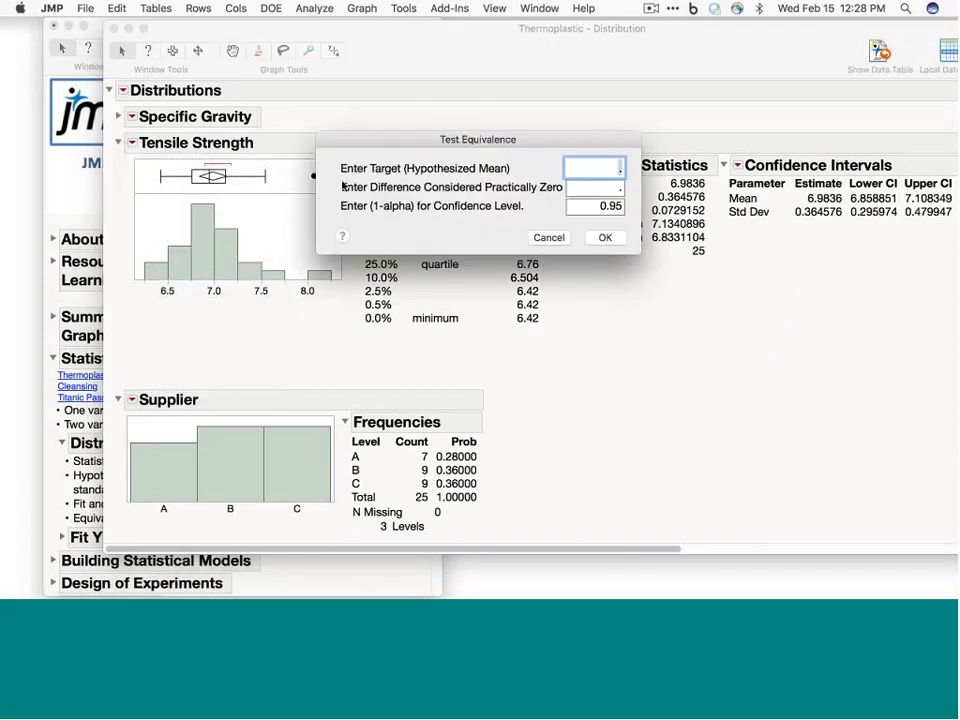
drag(471, 146, 307, 197)
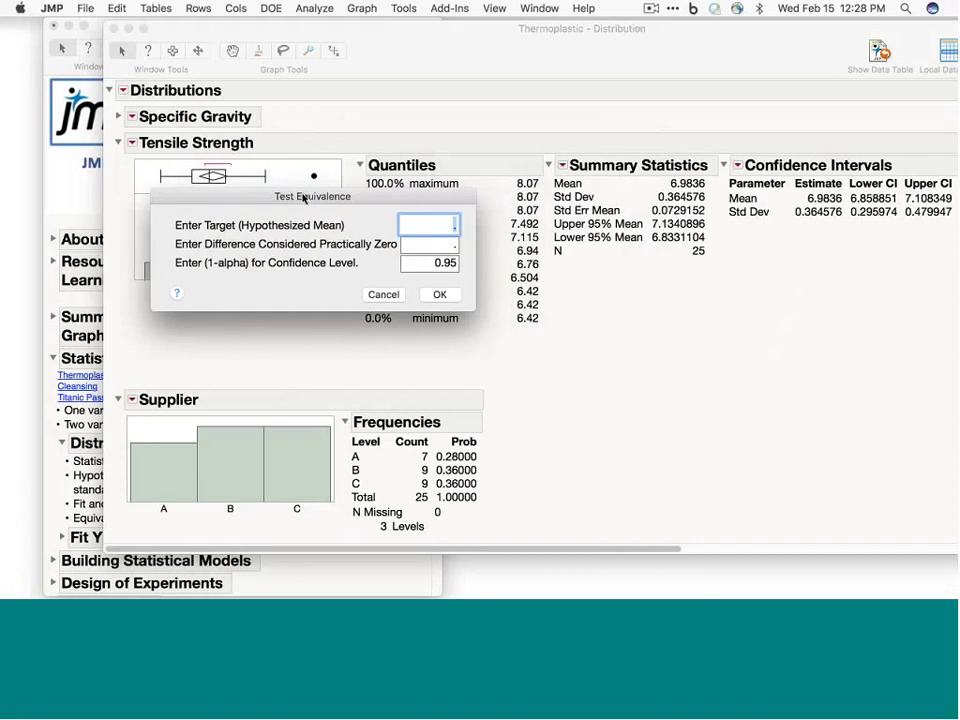
text(7.3)
key(Tab)
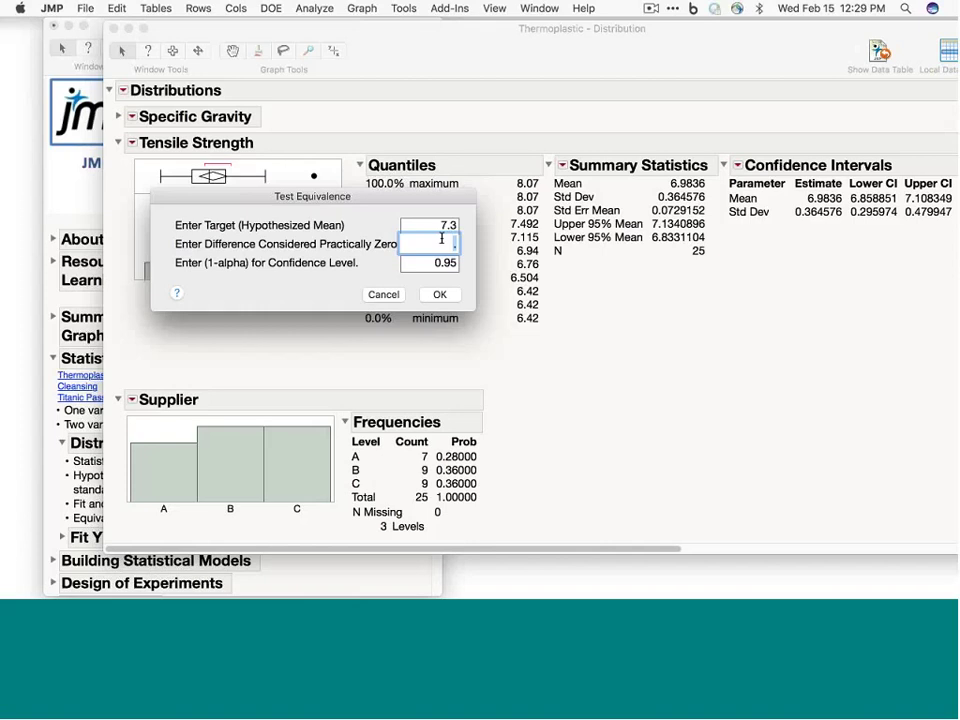
text(4)
click(446, 295)
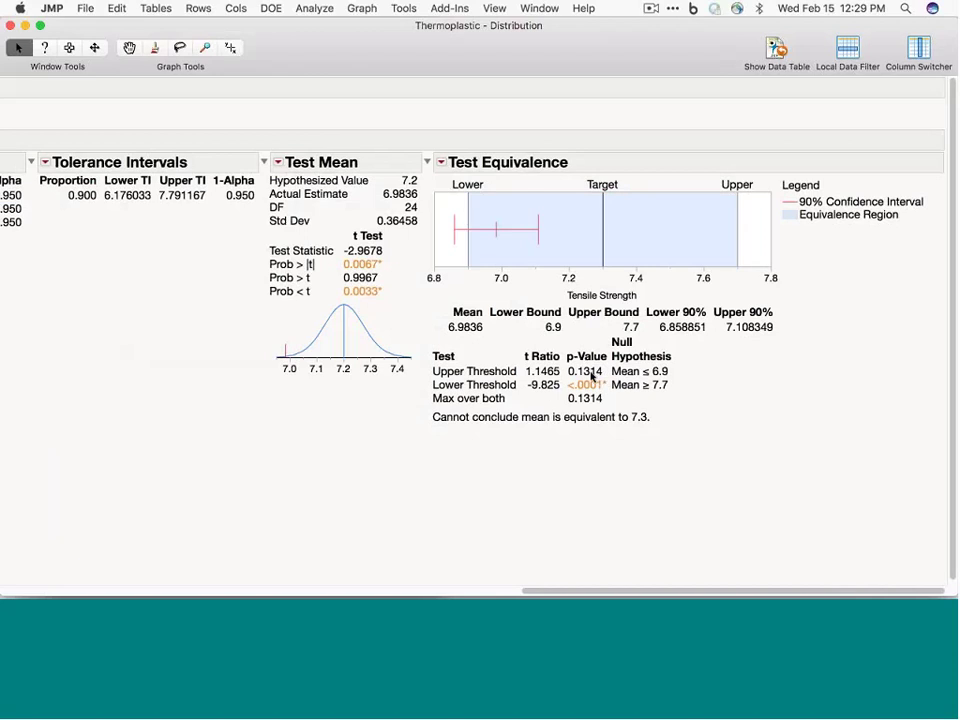
mouse_move(591, 376)
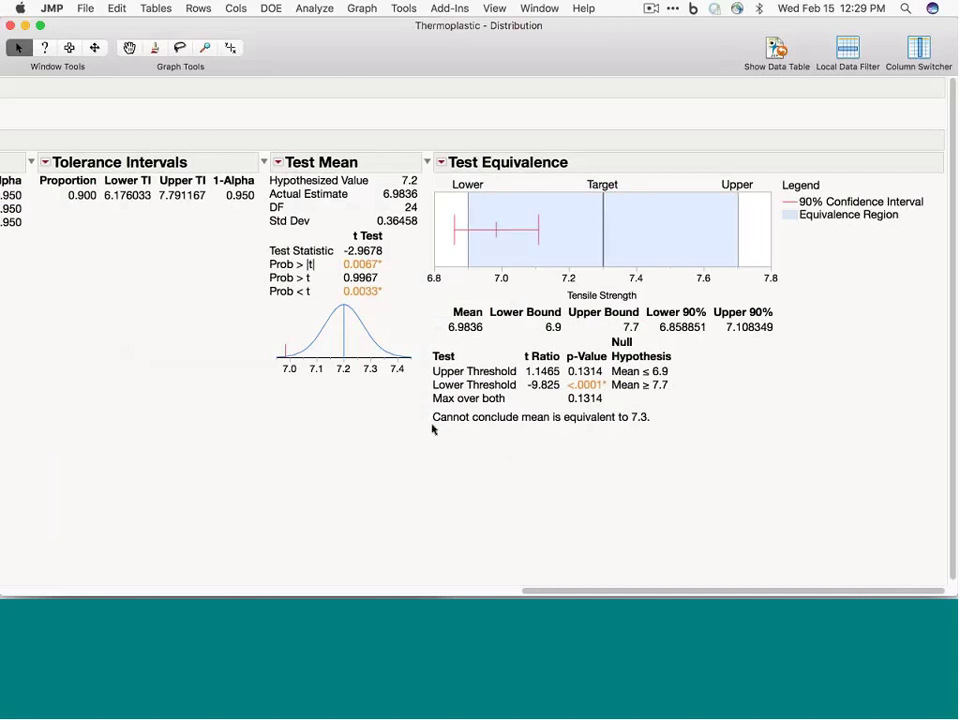
drag(433, 426, 660, 428)
Collapse the Tensile Strength results and close the Distribution report, then collapse the journal's Distribution section.
scroll(405, 448, left, 15)
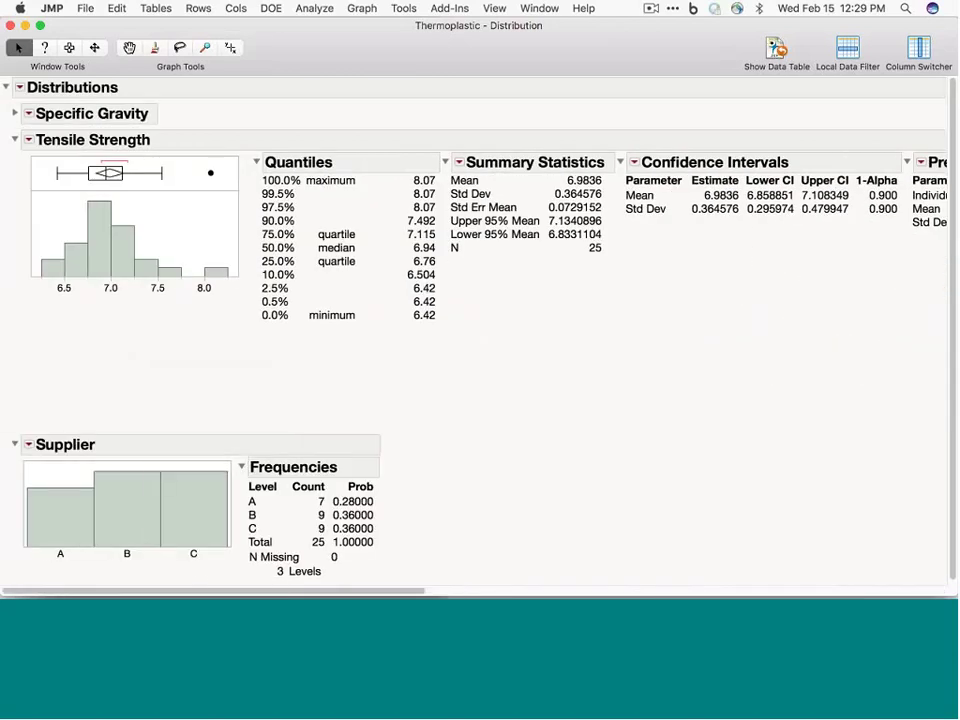
click(14, 139)
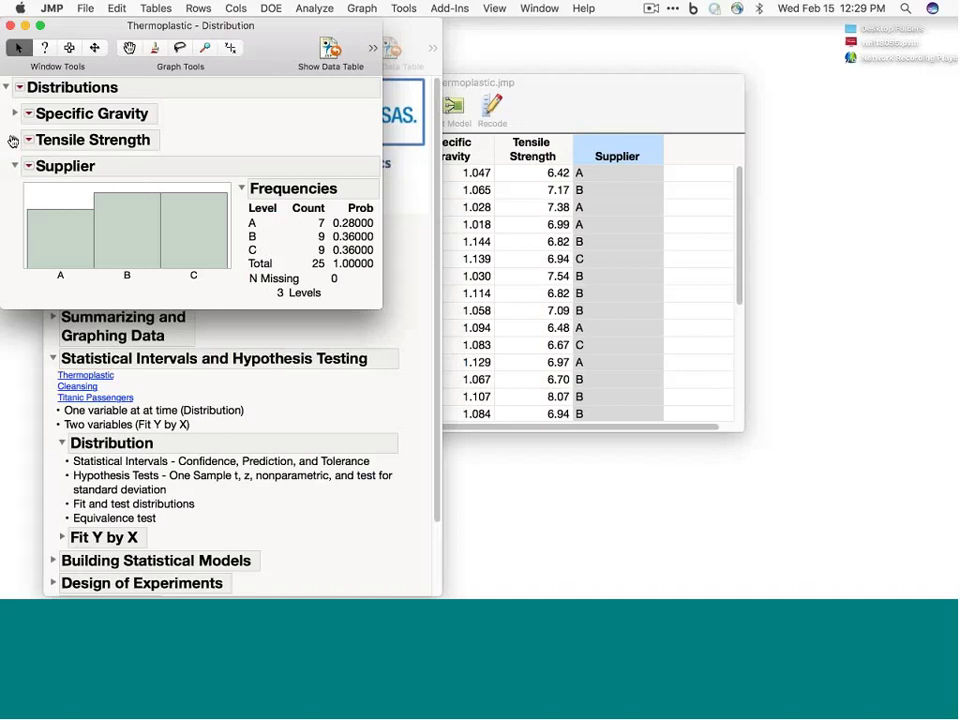
click(10, 25)
click(62, 442)
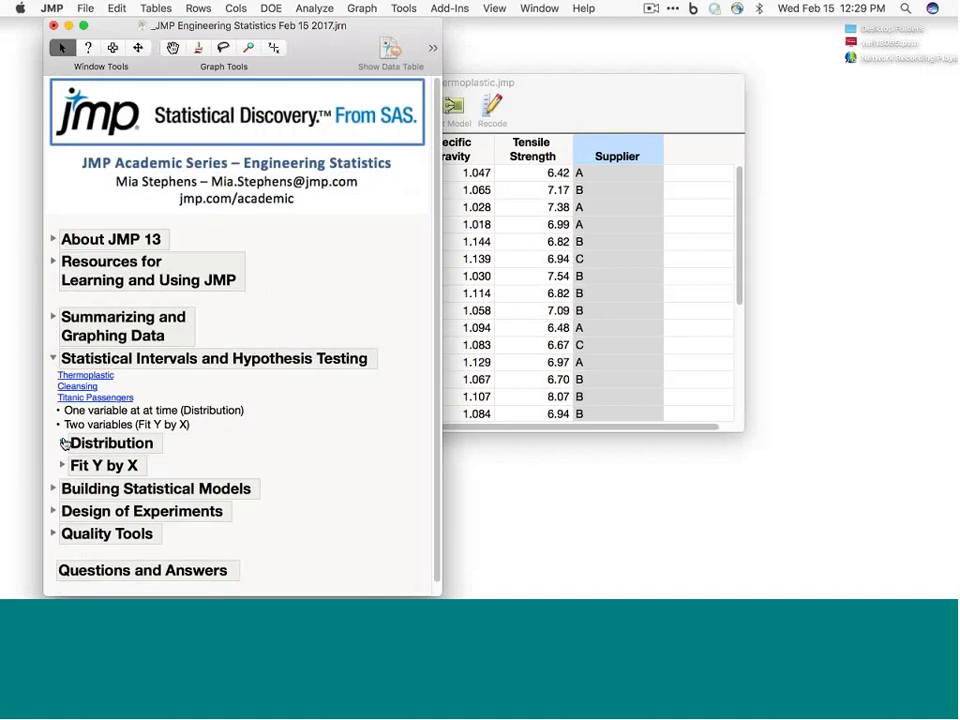
Expand the journal's Fit Y by X section and start a Fit Y by X analysis on the Thermoplastic data table.
click(62, 466)
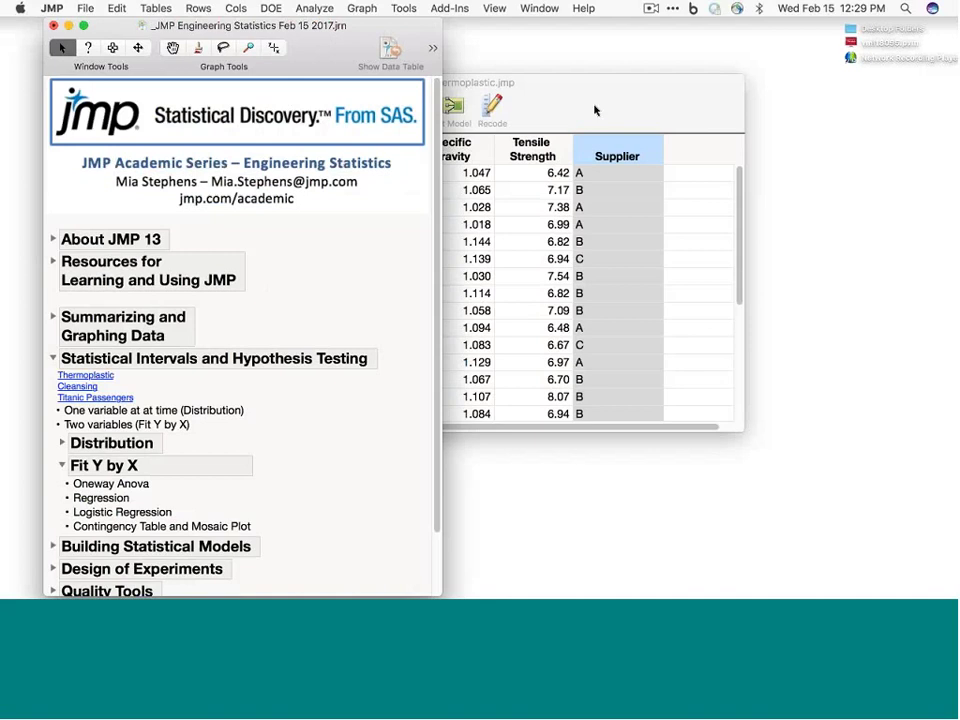
drag(595, 110, 696, 110)
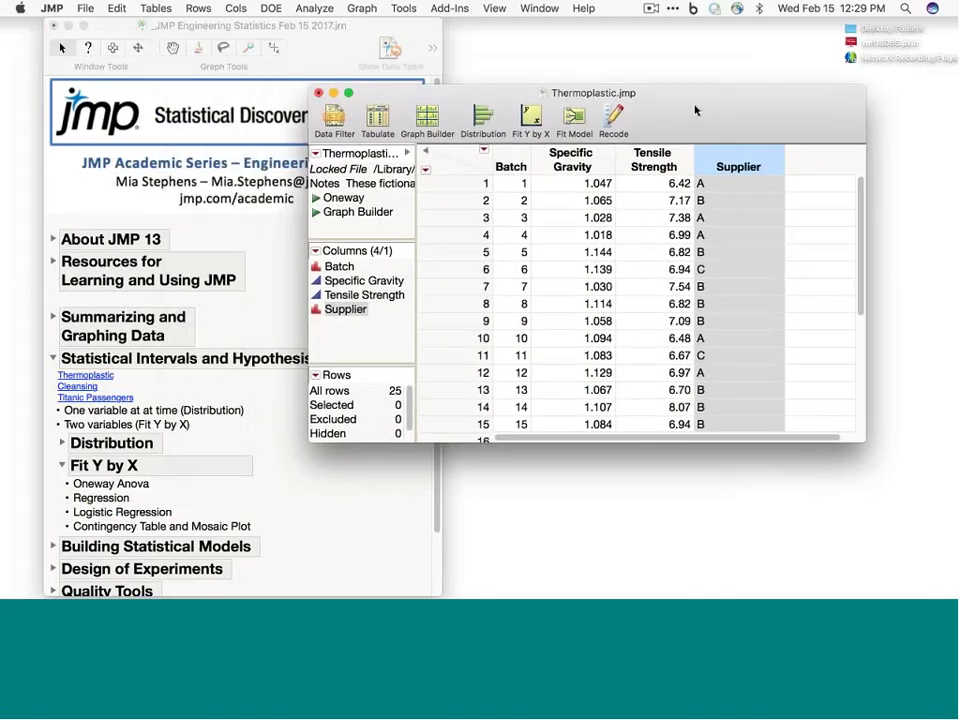
click(314, 8)
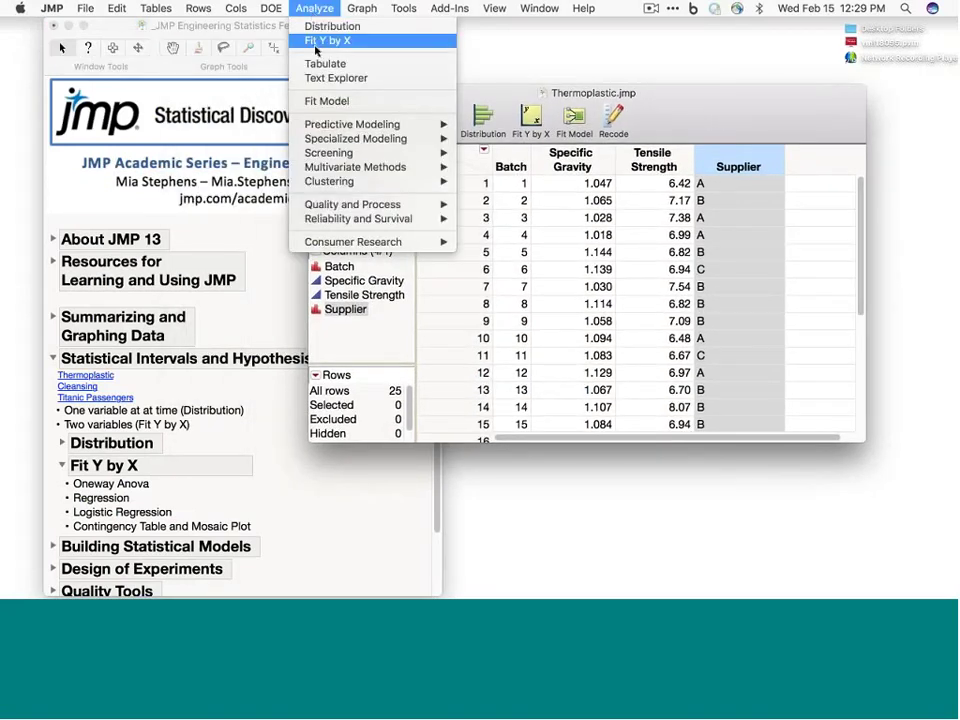
click(315, 45)
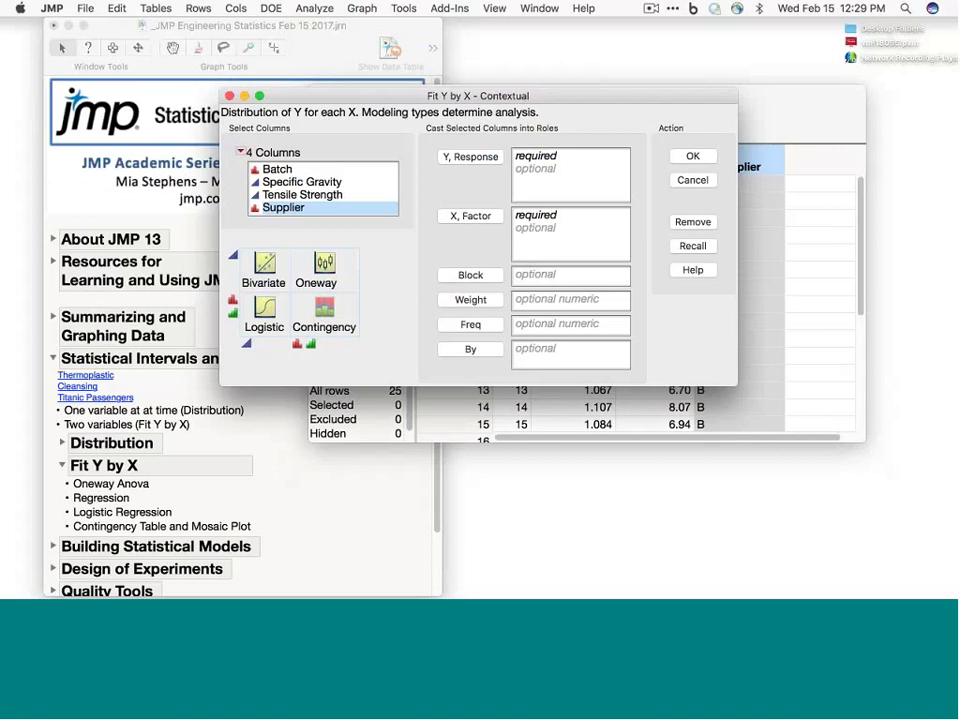
drag(428, 90, 337, 127)
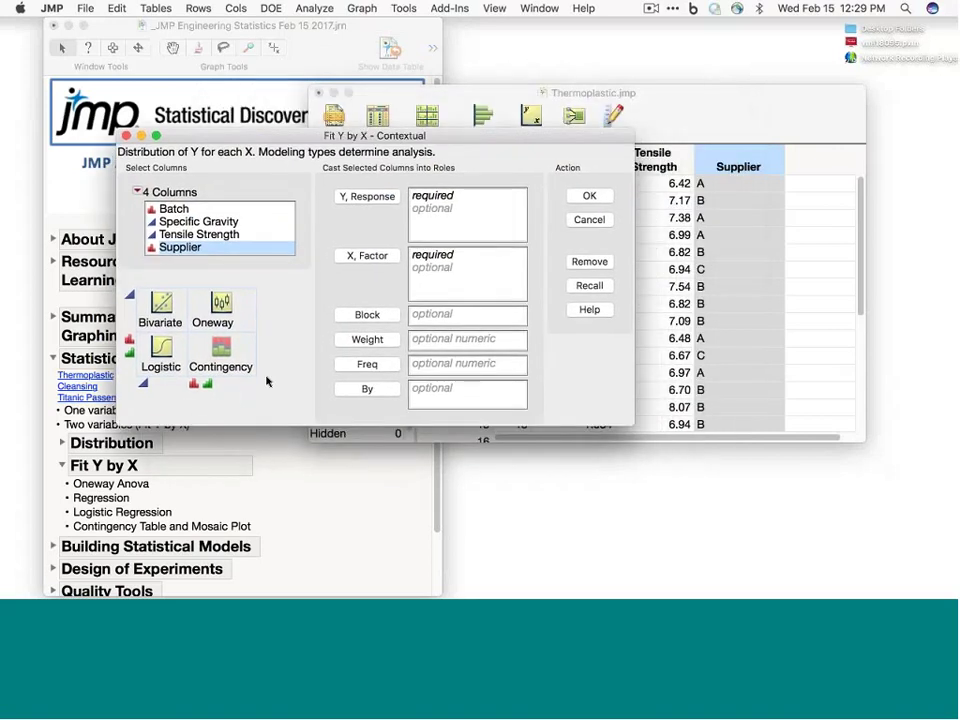
Assign Tensile Strength as the Y response and circle the Bivariate and Oneway platforms for a continuous response.
mouse_move(266, 381)
mouse_down()
mouse_move(276, 312)
mouse_move(229, 276)
mouse_move(124, 300)
mouse_move(128, 388)
mouse_move(213, 404)
mouse_up()
drag(225, 234, 378, 201)
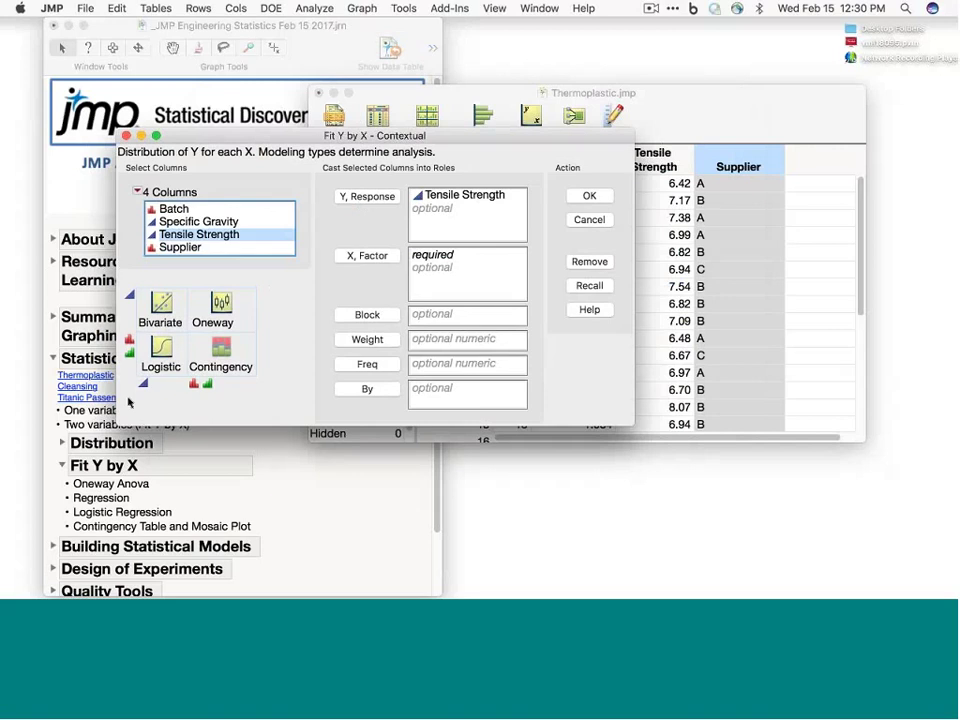
mouse_move(128, 395)
mouse_down()
mouse_move(145, 308)
mouse_move(138, 280)
mouse_move(121, 292)
mouse_move(127, 395)
mouse_up()
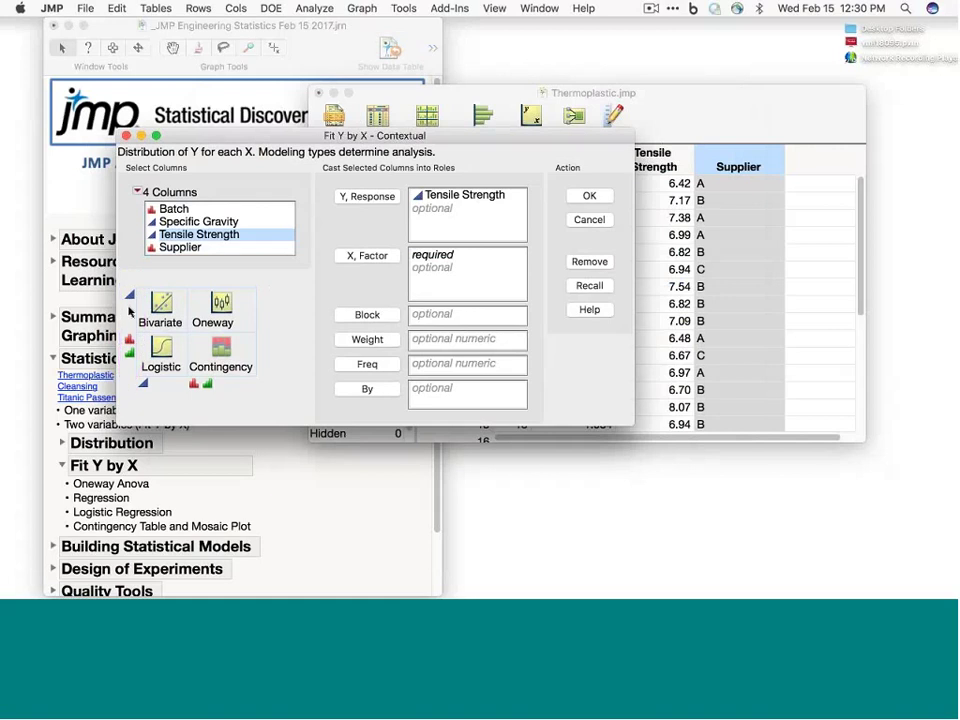
mouse_move(123, 312)
mouse_down()
mouse_move(133, 311)
mouse_move(127, 336)
mouse_move(210, 343)
mouse_move(266, 300)
mouse_move(210, 284)
mouse_move(135, 292)
mouse_move(125, 318)
mouse_up()
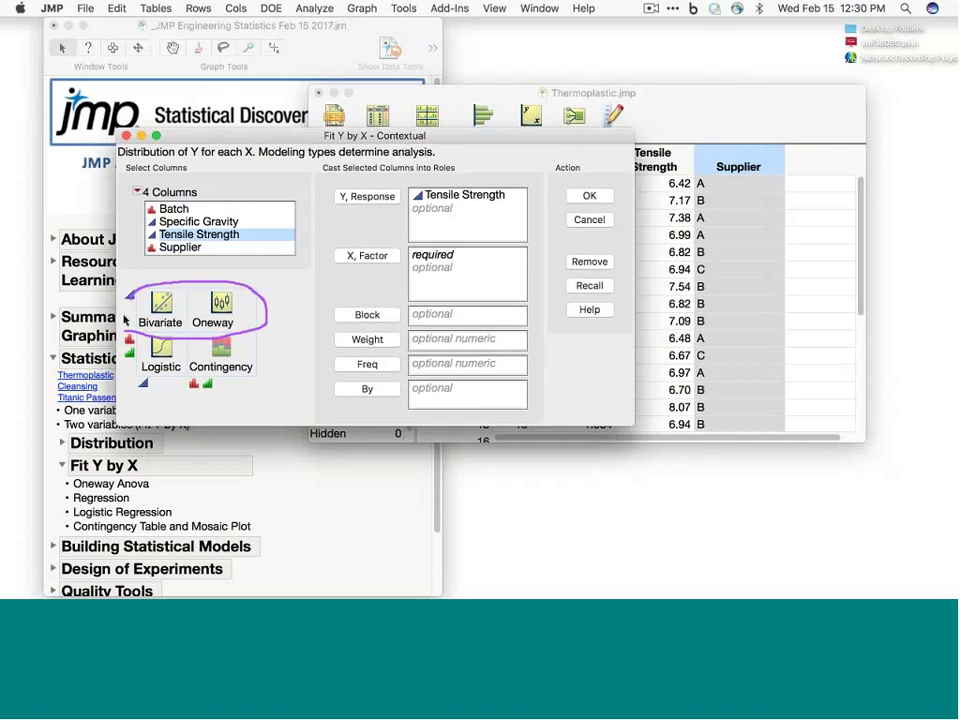
Assign Specific Gravity as an X factor and circle the Bivariate platform.
click(231, 222)
click(379, 262)
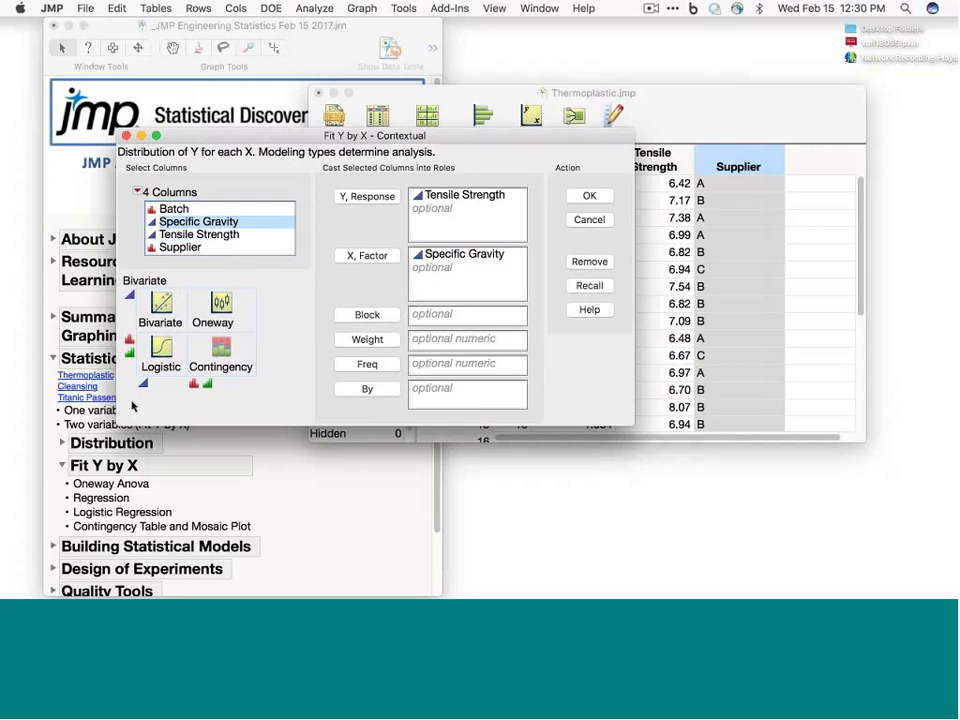
mouse_move(133, 403)
mouse_down()
mouse_move(241, 388)
mouse_move(205, 372)
mouse_move(145, 374)
mouse_move(124, 390)
mouse_move(133, 403)
mouse_up()
mouse_move(186, 312)
mouse_down()
mouse_move(180, 287)
mouse_move(152, 279)
mouse_move(133, 302)
mouse_move(140, 326)
mouse_move(163, 334)
mouse_move(186, 306)
mouse_up()
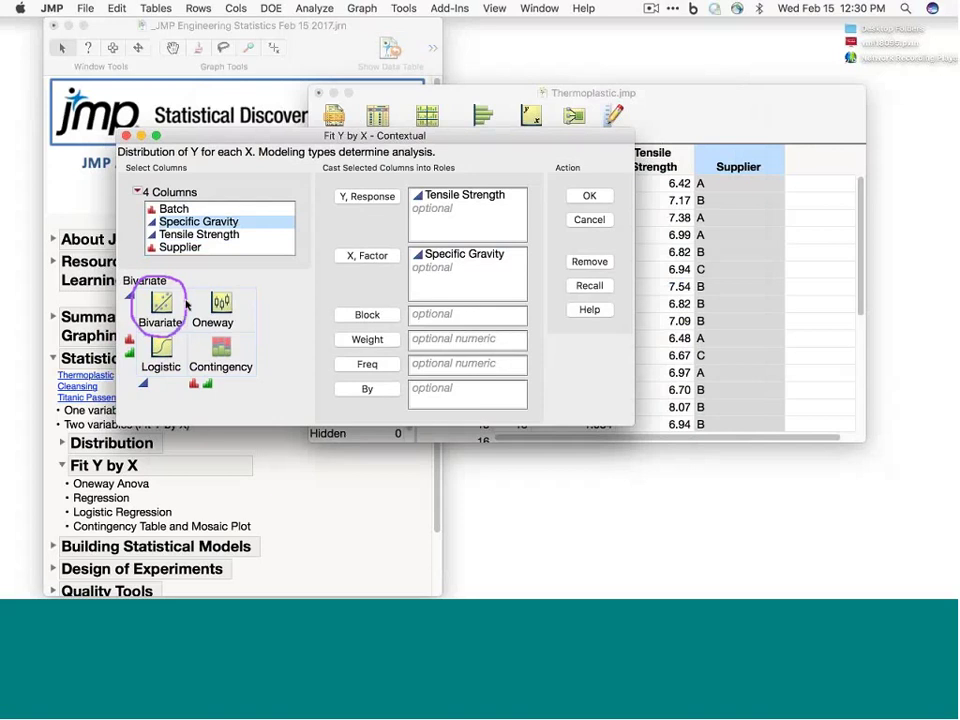
Add Supplier as a second X factor, run the analysis, and underline the Bivariate Fit title in the report.
click(188, 251)
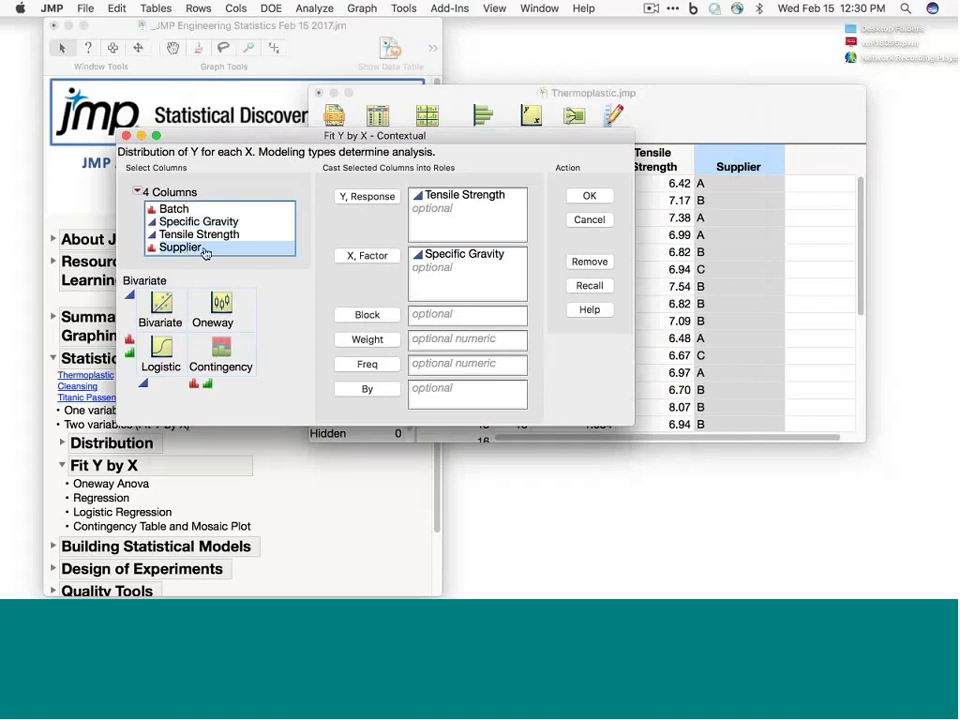
click(370, 257)
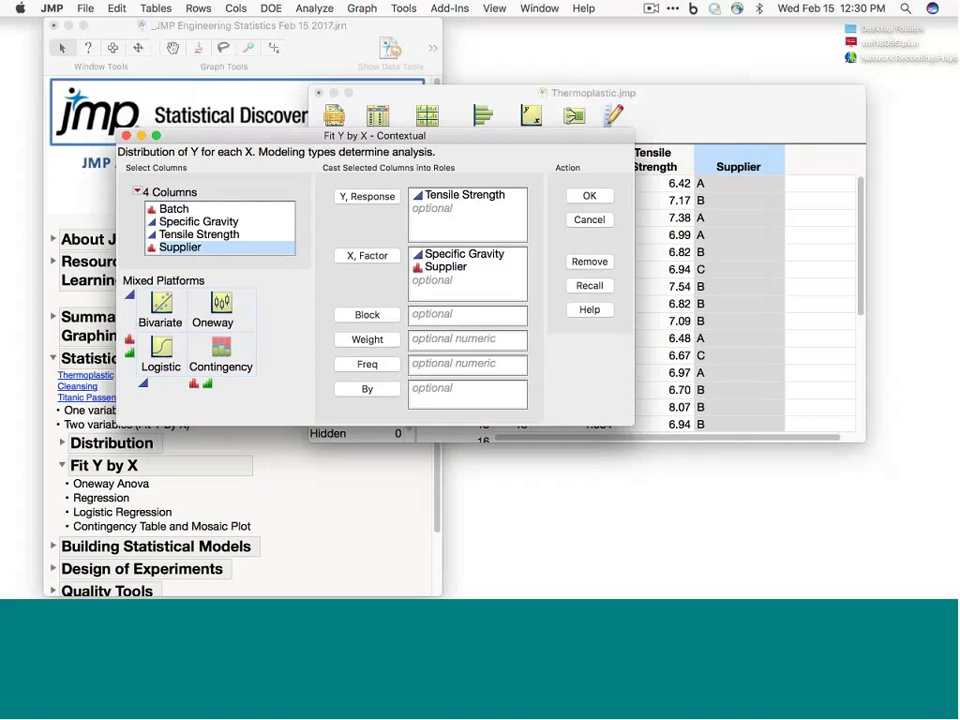
mouse_move(274, 321)
mouse_down()
mouse_move(216, 275)
mouse_move(205, 338)
mouse_move(259, 317)
mouse_move(259, 285)
mouse_up()
click(590, 196)
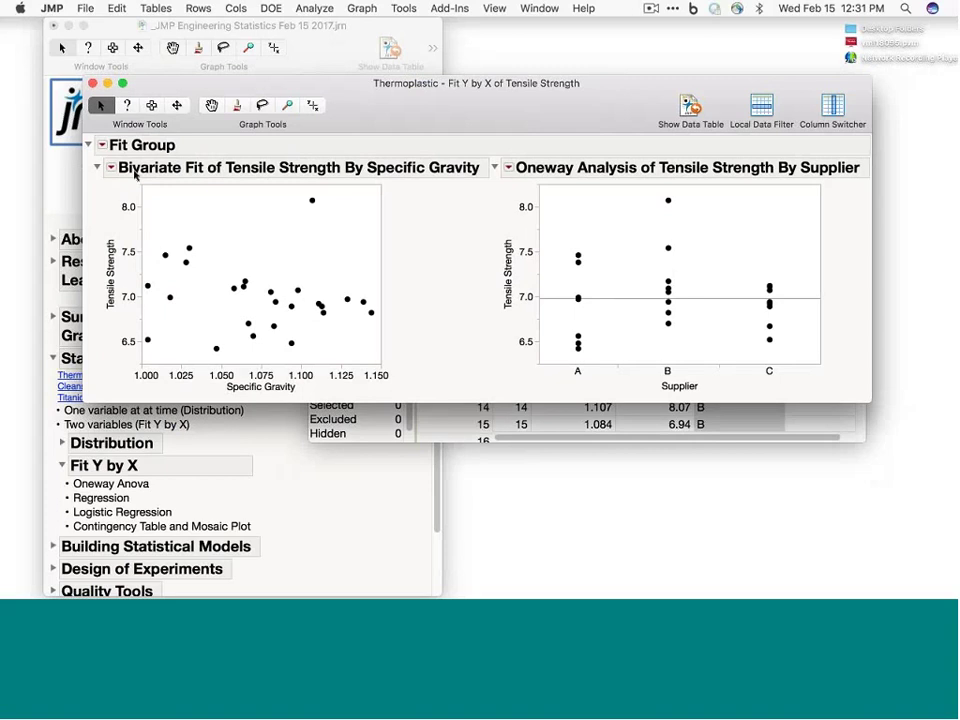
drag(135, 174, 205, 178)
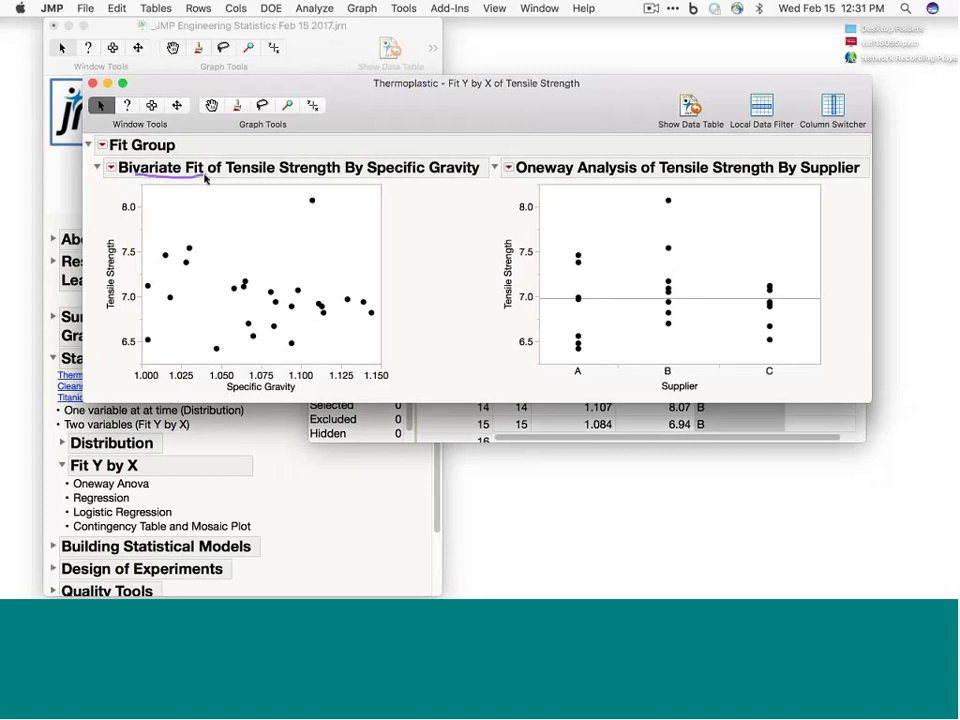
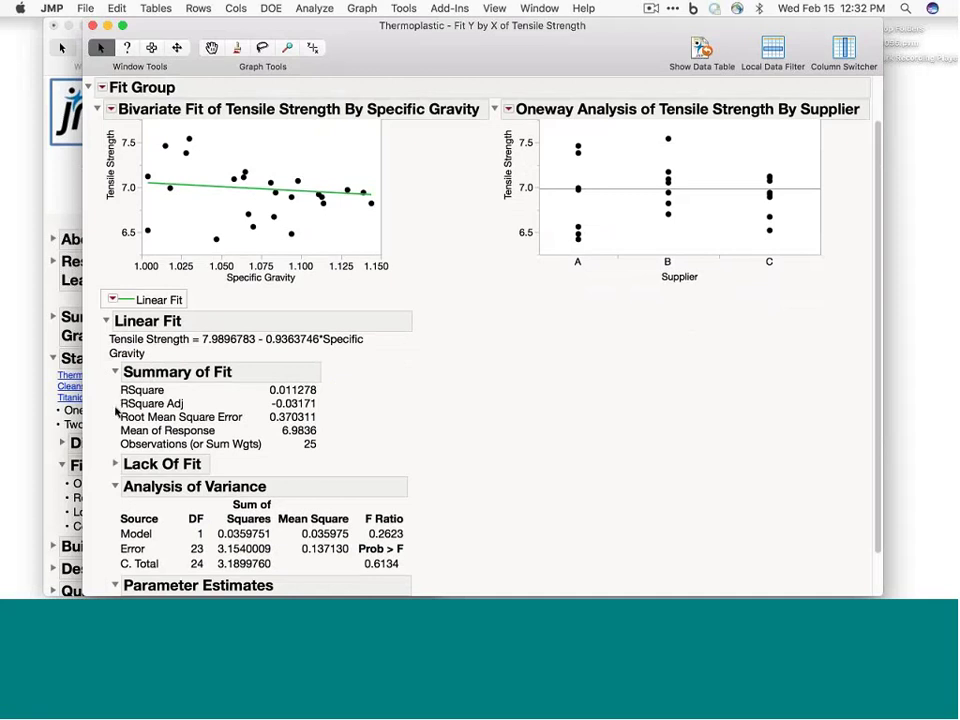
Examine the linear fit's Summary of Fit, Analysis of Variance and Parameter Estimates for Tensile Strength by Specific Gravity.
drag(116, 407, 168, 411)
scroll(555, 410, down, 5)
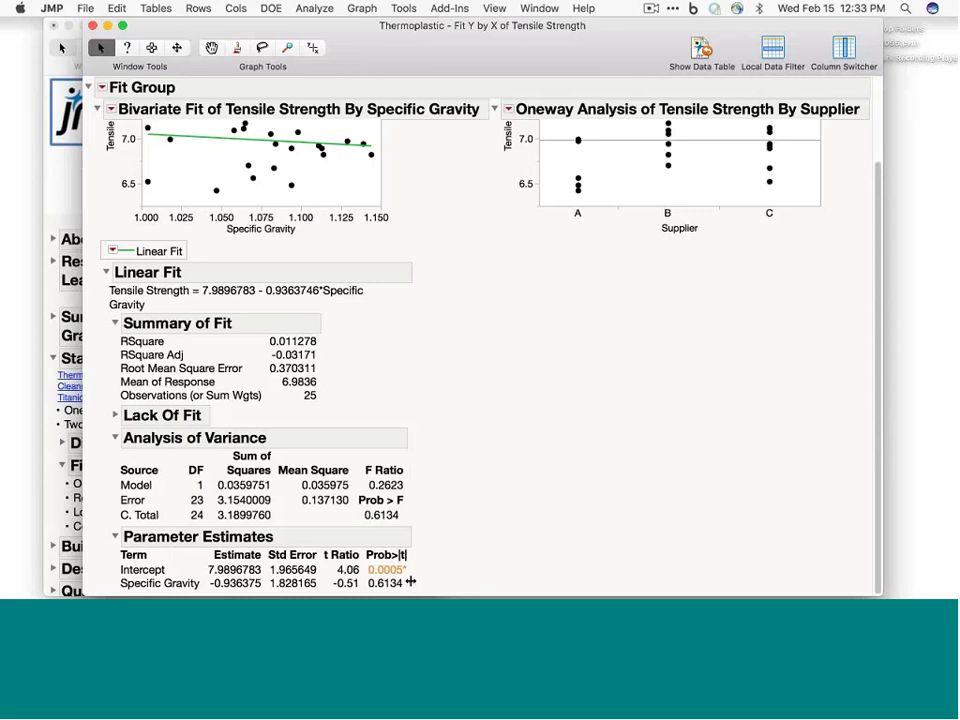
scroll(411, 581, up, 5)
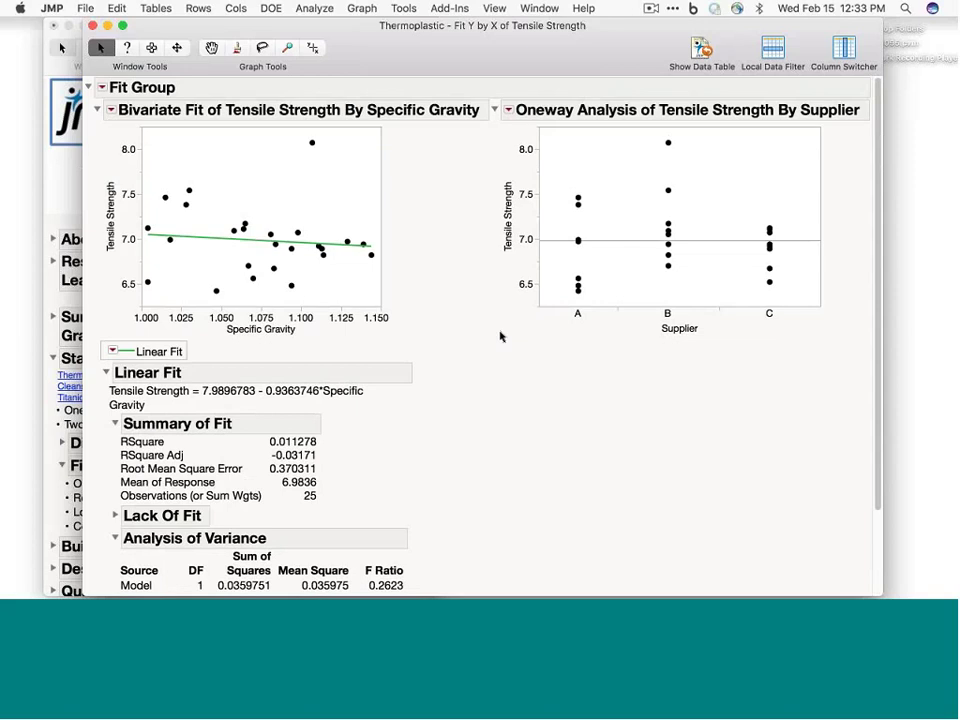
Show the quantiles and box plots in the Oneway analysis of Tensile Strength by Supplier, and remove them again.
click(508, 111)
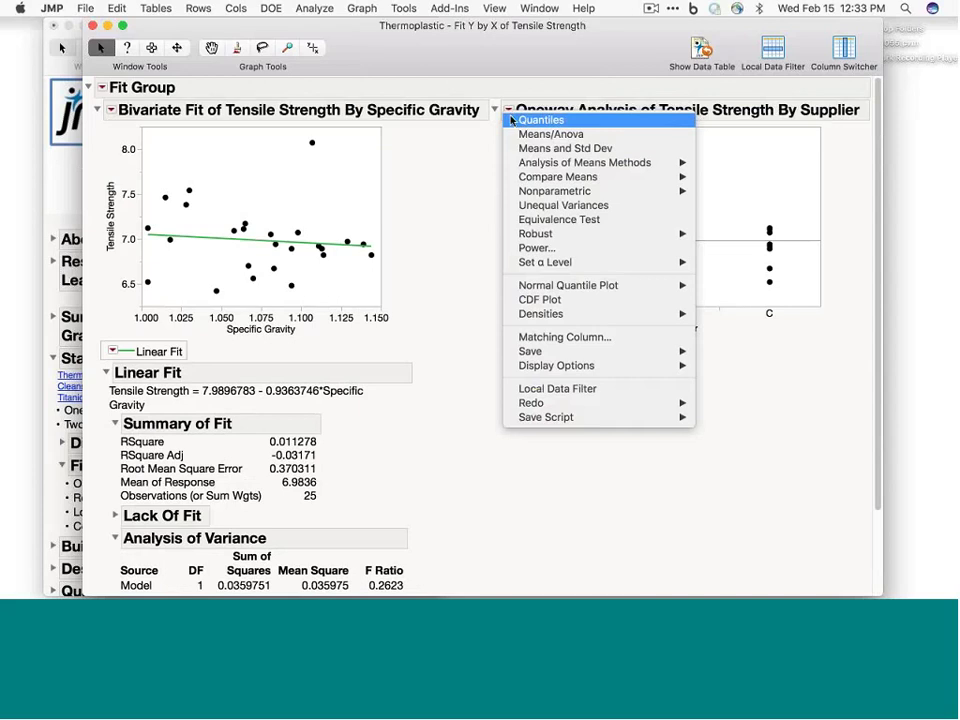
click(513, 121)
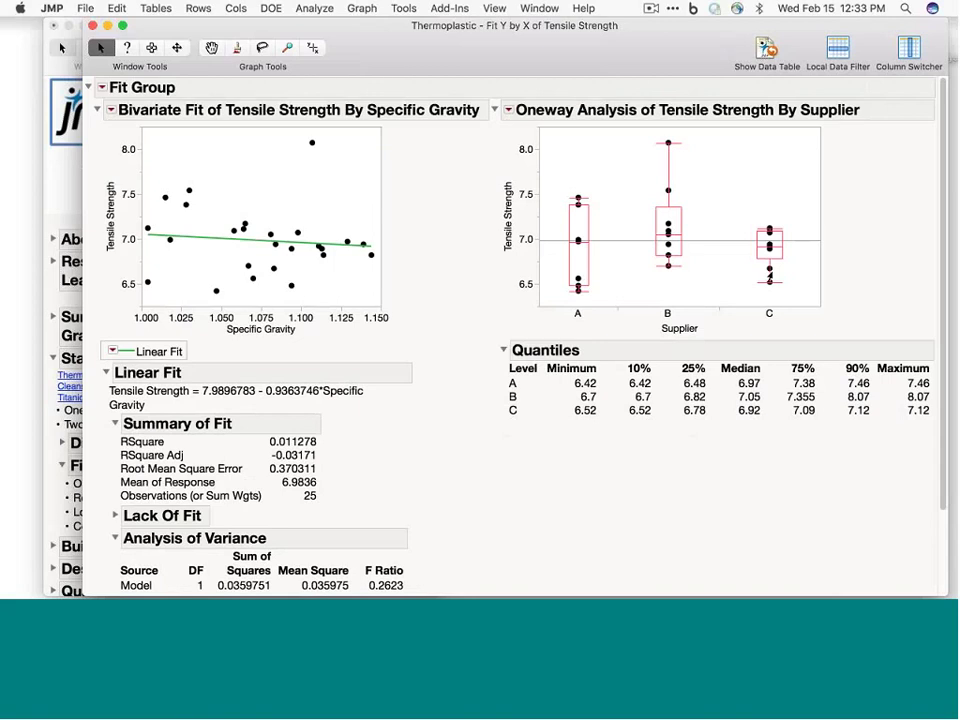
click(509, 112)
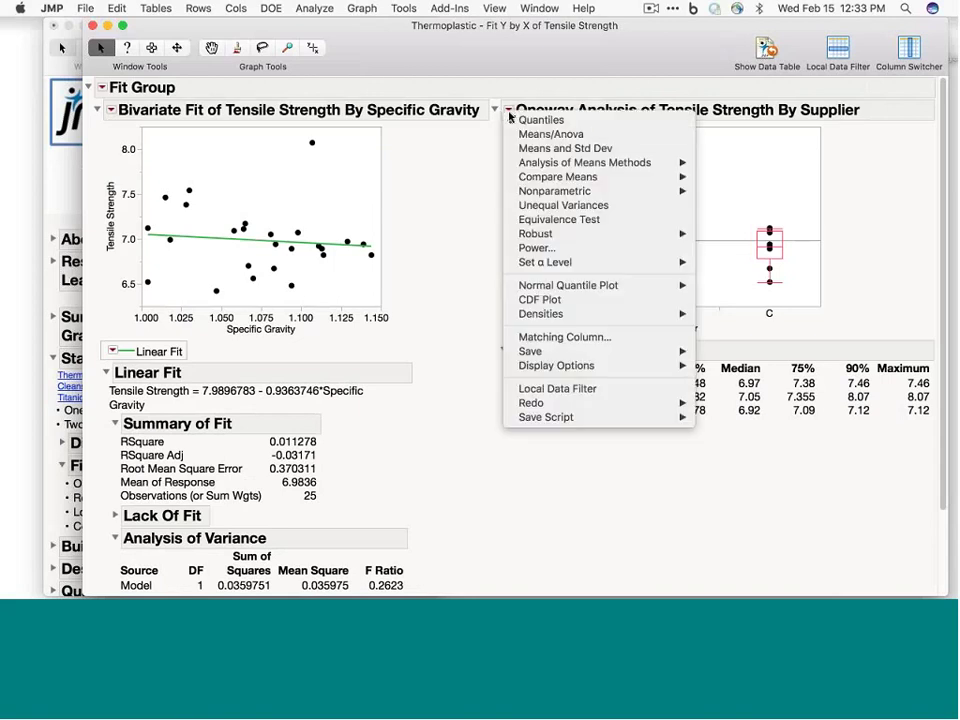
click(512, 120)
Jitter the points in the Oneway plot of Tensile Strength by Supplier.
click(509, 112)
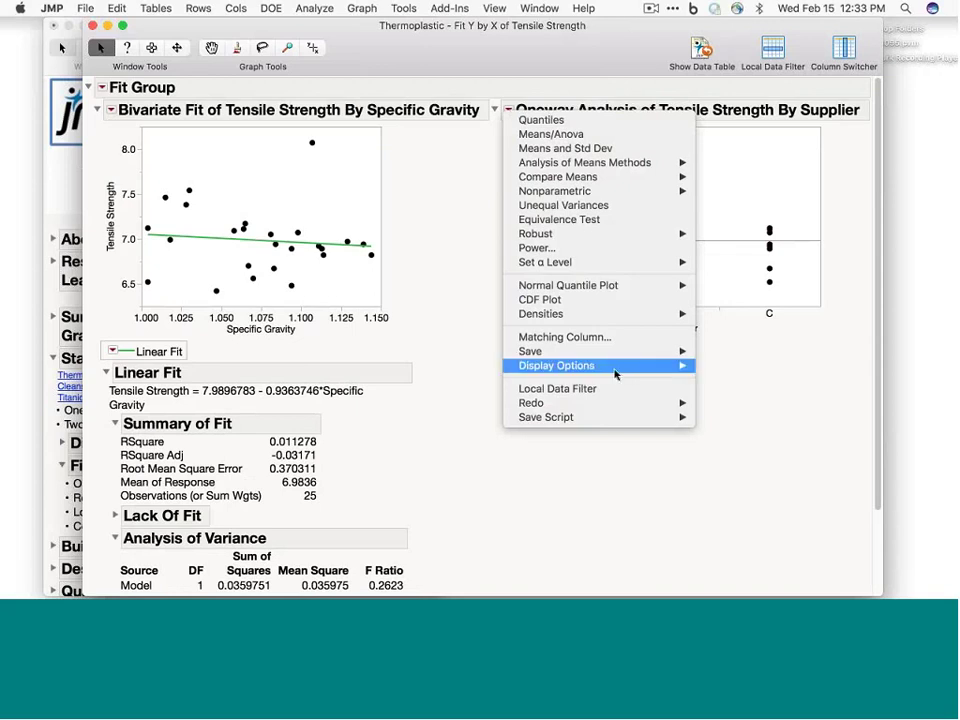
mouse_move(615, 374)
click(550, 506)
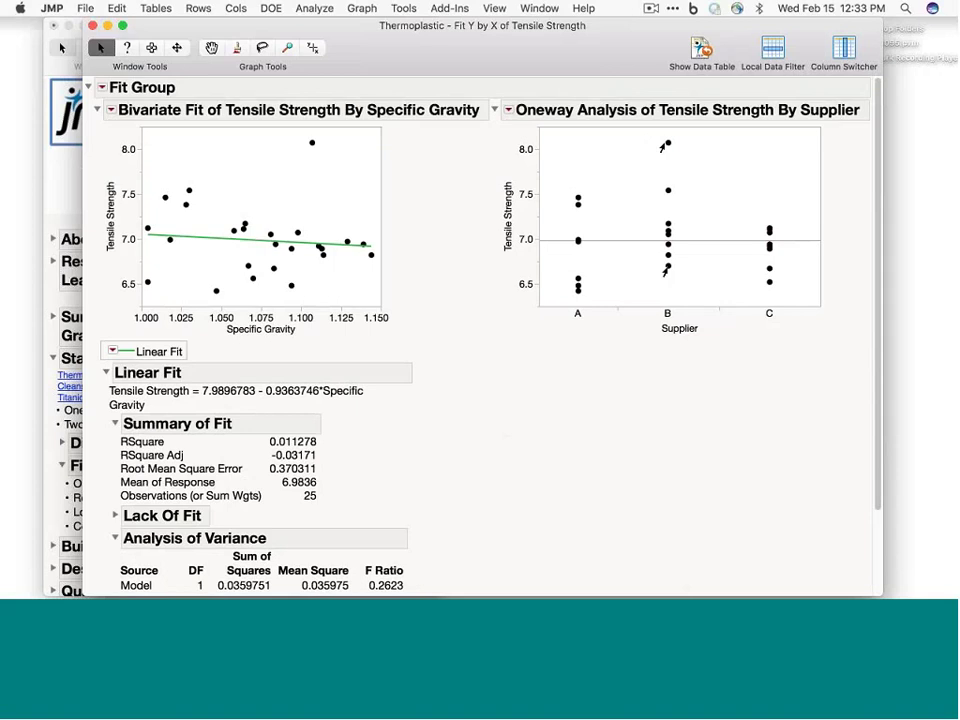
mouse_move(665, 271)
click(508, 110)
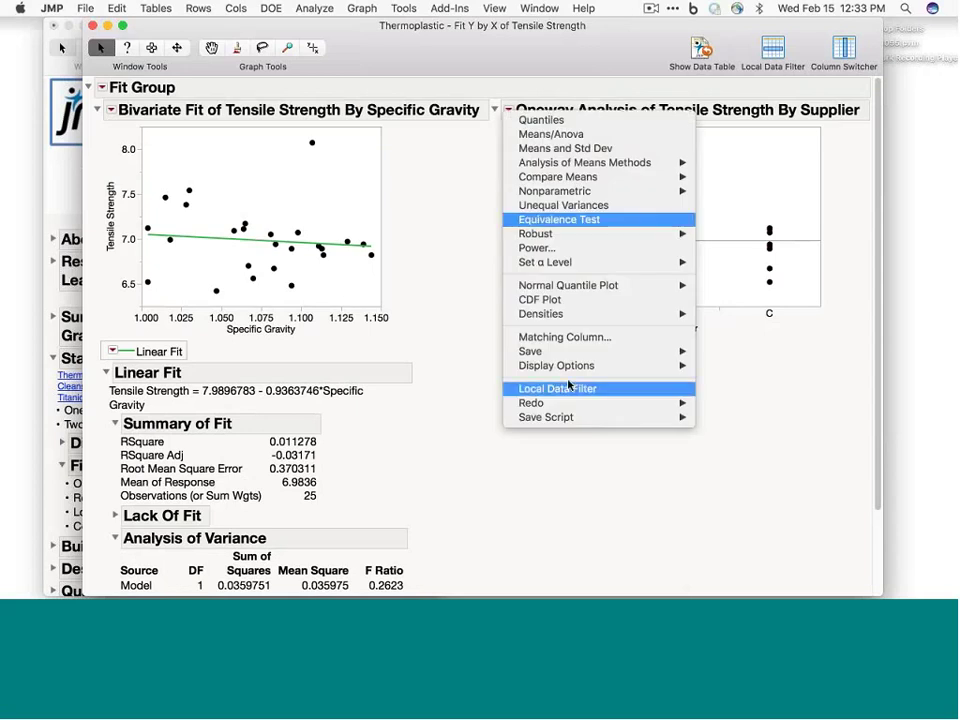
mouse_move(568, 370)
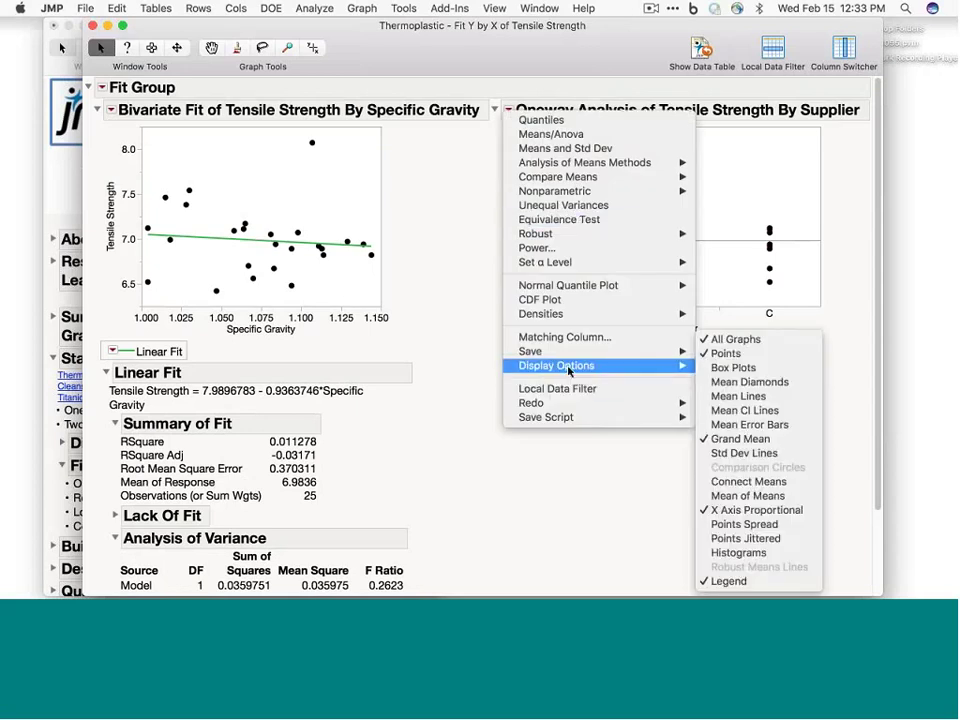
click(776, 541)
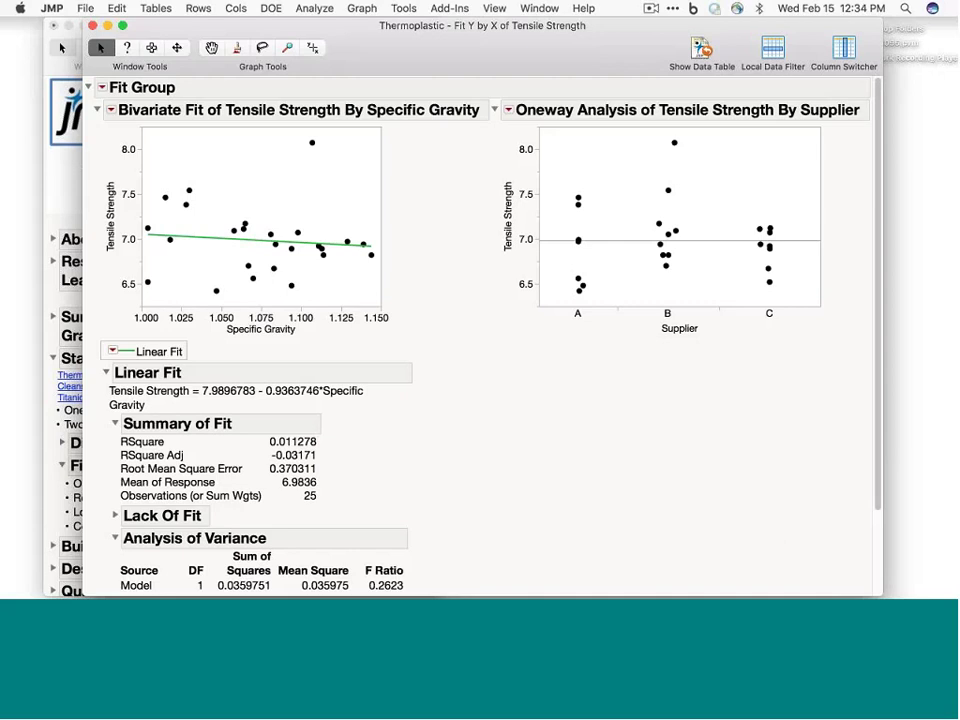
Run Means/Anova on Tensile Strength by Supplier and underline the Prob > F value in its Analysis of Variance.
click(508, 110)
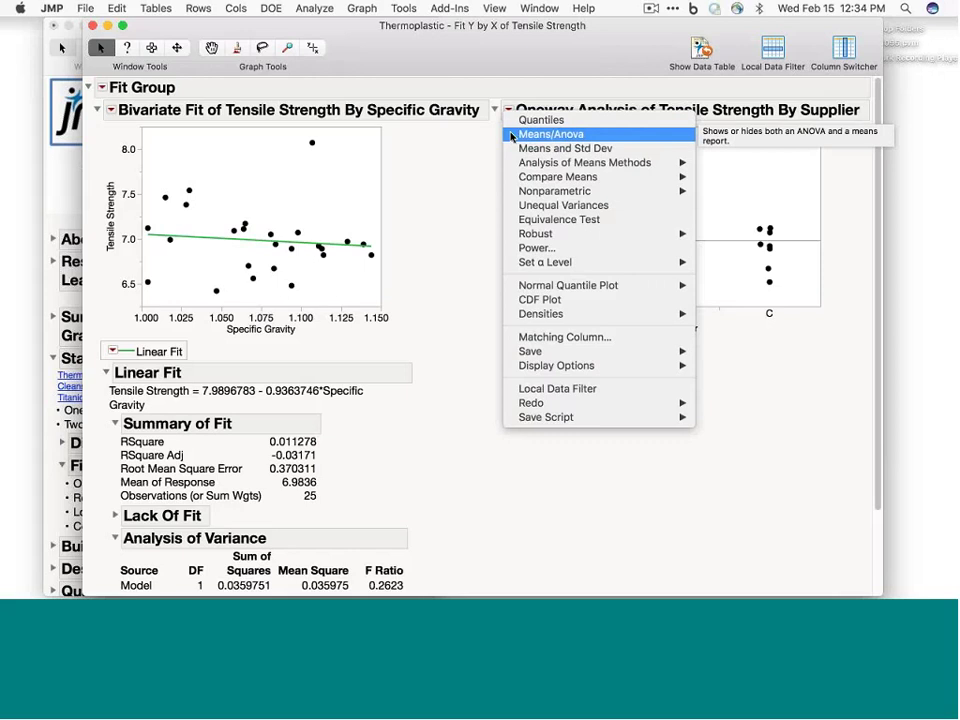
click(548, 134)
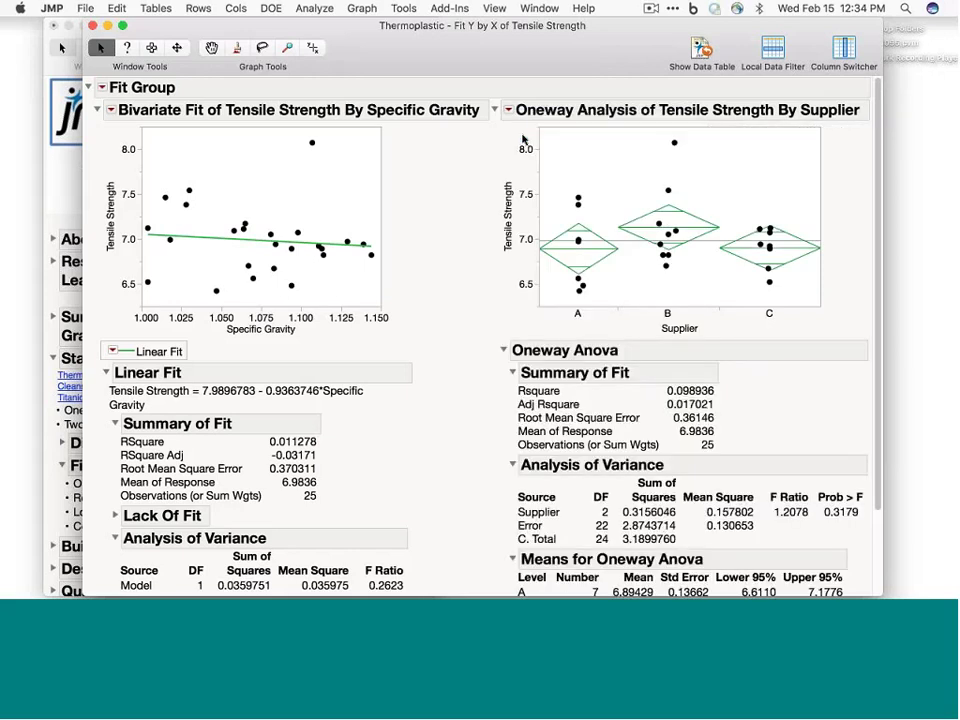
scroll(462, 363, down, 5)
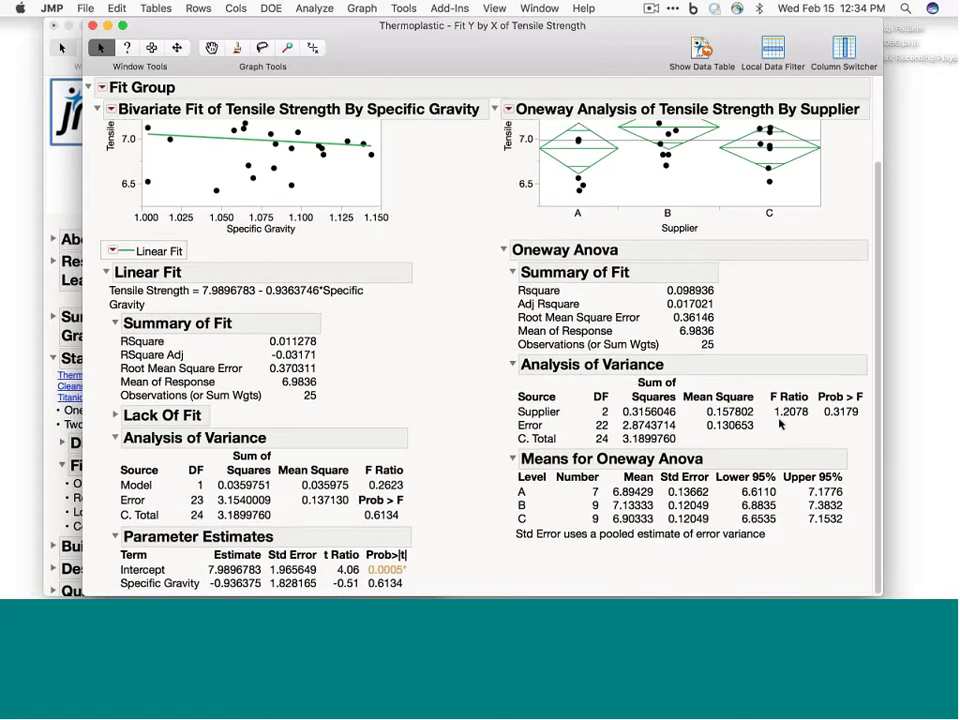
drag(818, 426, 860, 424)
drag(724, 281, 740, 343)
drag(819, 424, 828, 423)
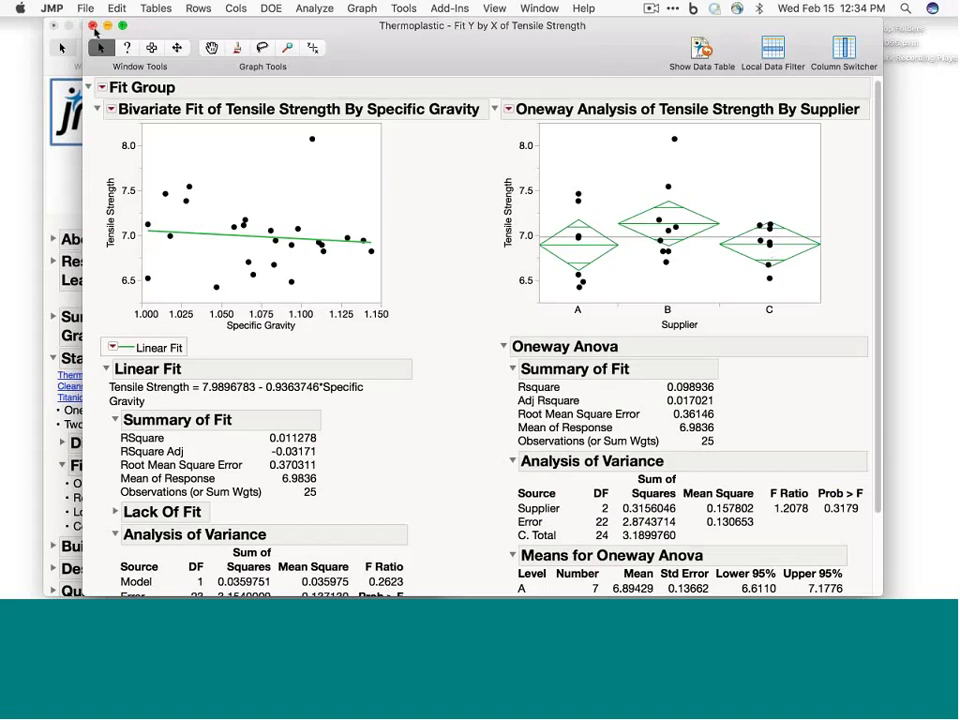
Close the Fit Y by X report and the Thermoplastic data table without saving changes.
key(super+w)
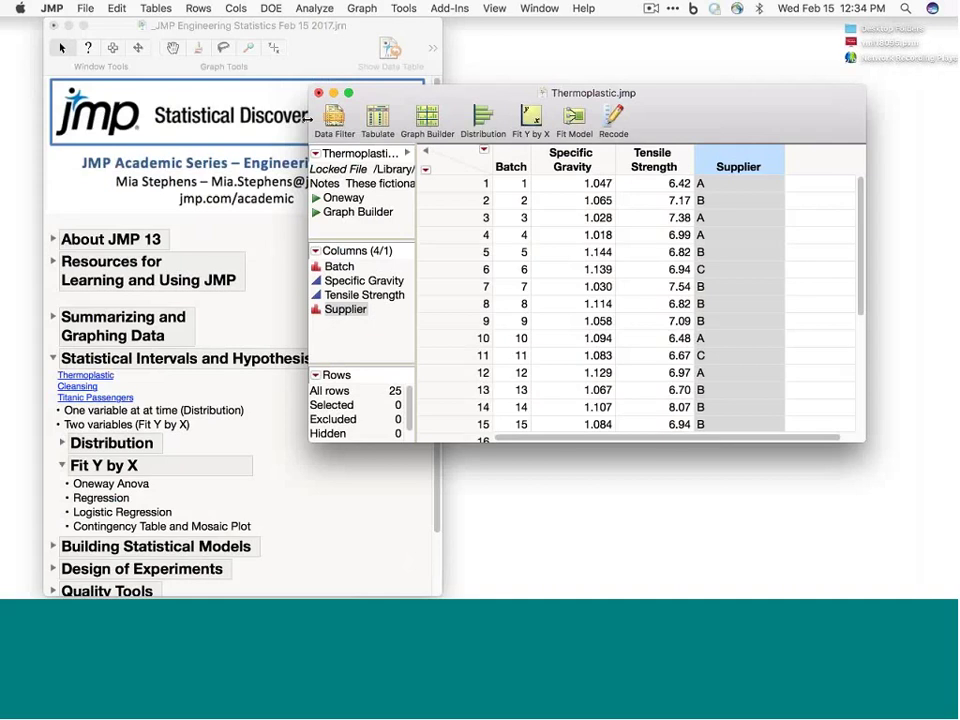
key(super+w)
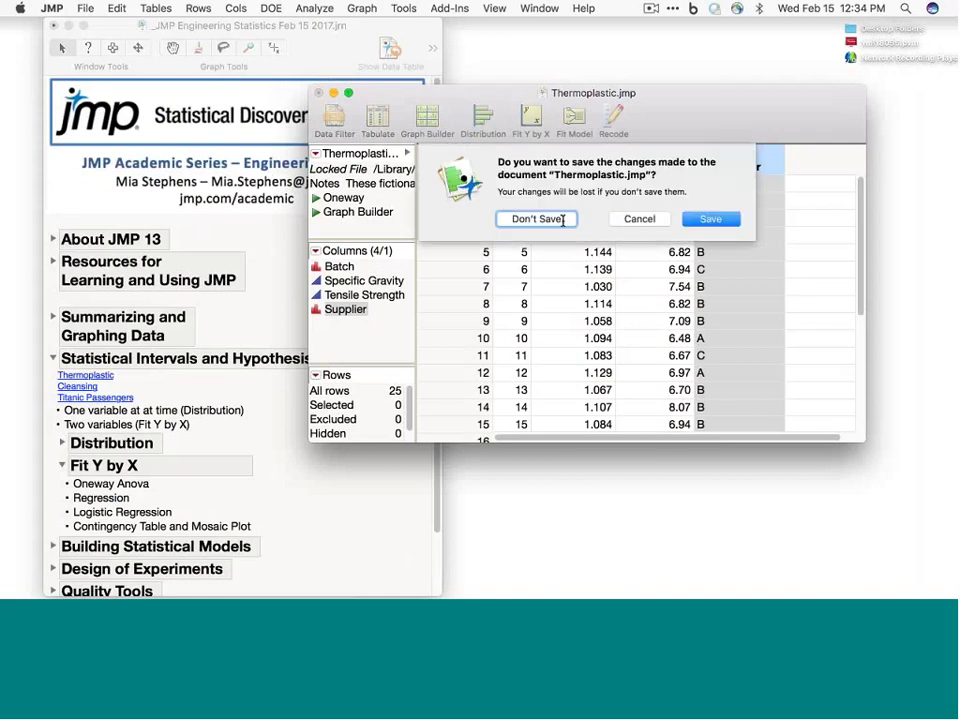
click(555, 218)
Open the Cleansing data table from the journal, widen its Coal particles and Polymer columns, and select the Polymer column.
click(74, 386)
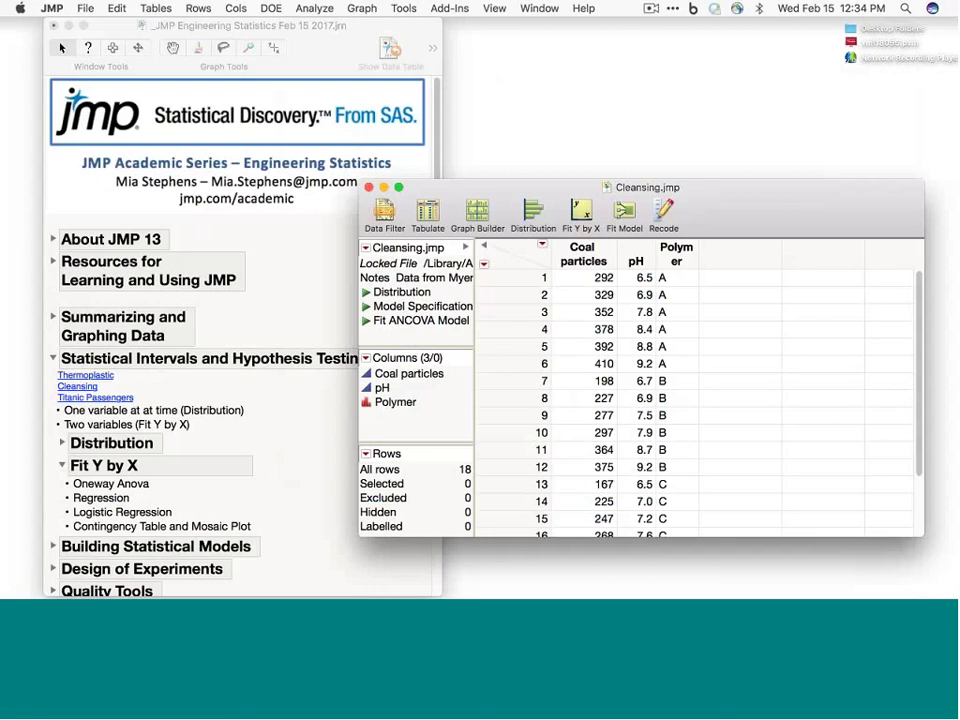
drag(784, 206, 518, 112)
drag(375, 159, 425, 160)
click(365, 160)
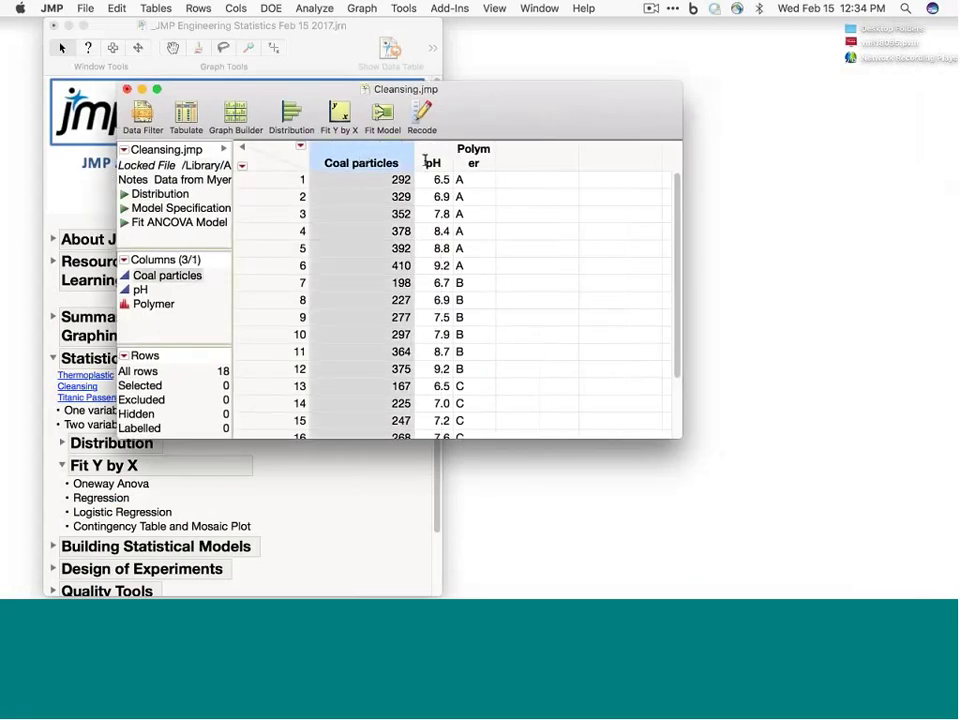
drag(497, 163, 538, 163)
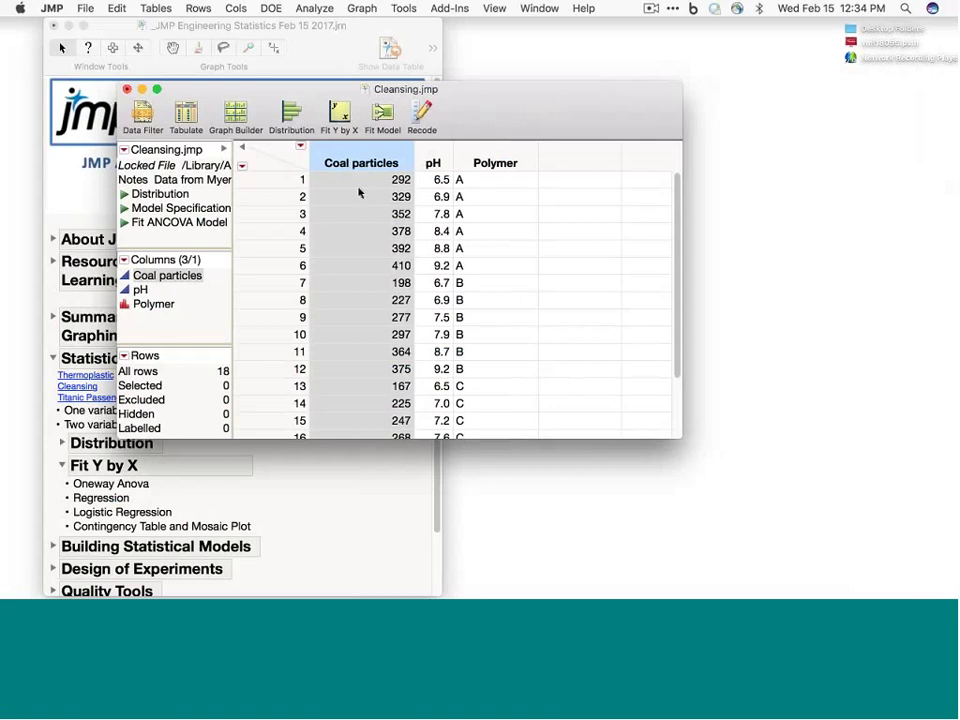
click(432, 161)
click(497, 161)
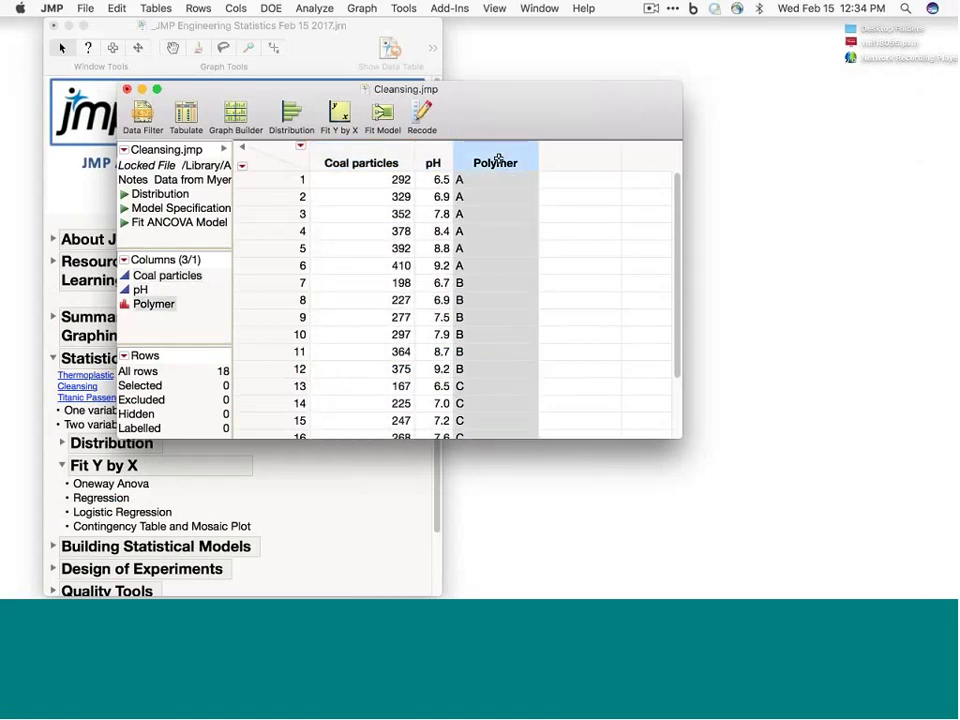
Run Fit Y by X with Coal particles as the Y response and pH and Polymer as the X factors.
click(376, 151)
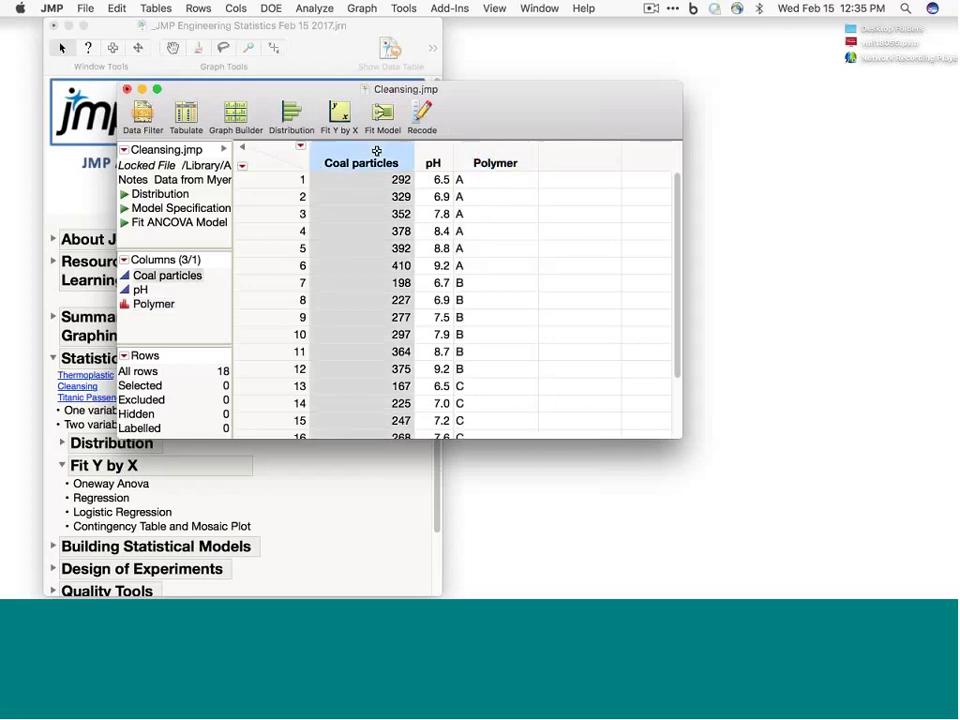
click(339, 114)
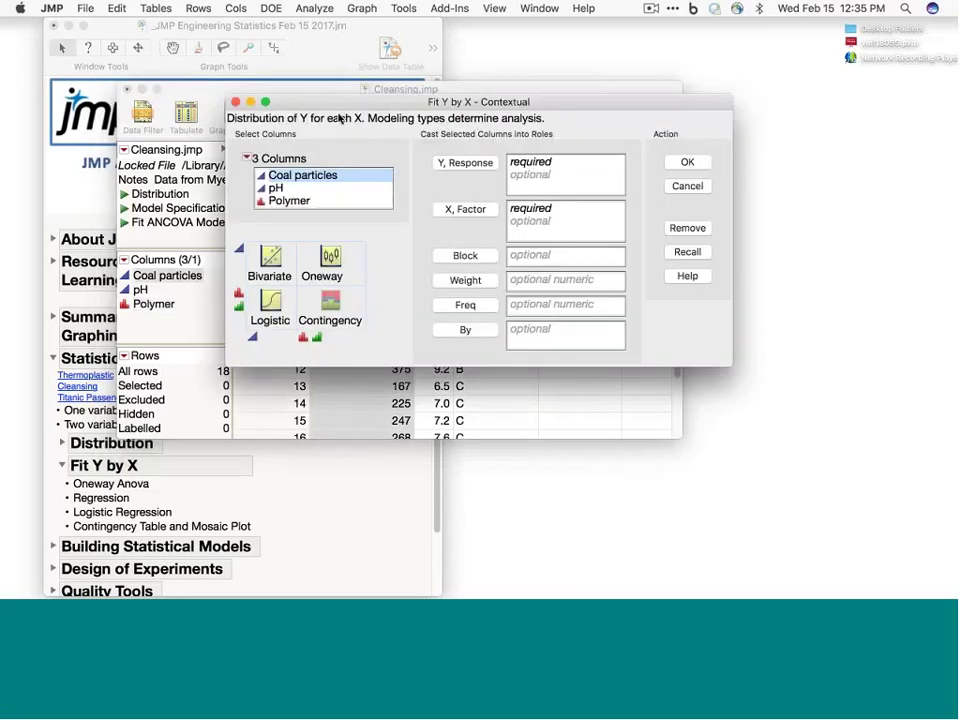
click(462, 164)
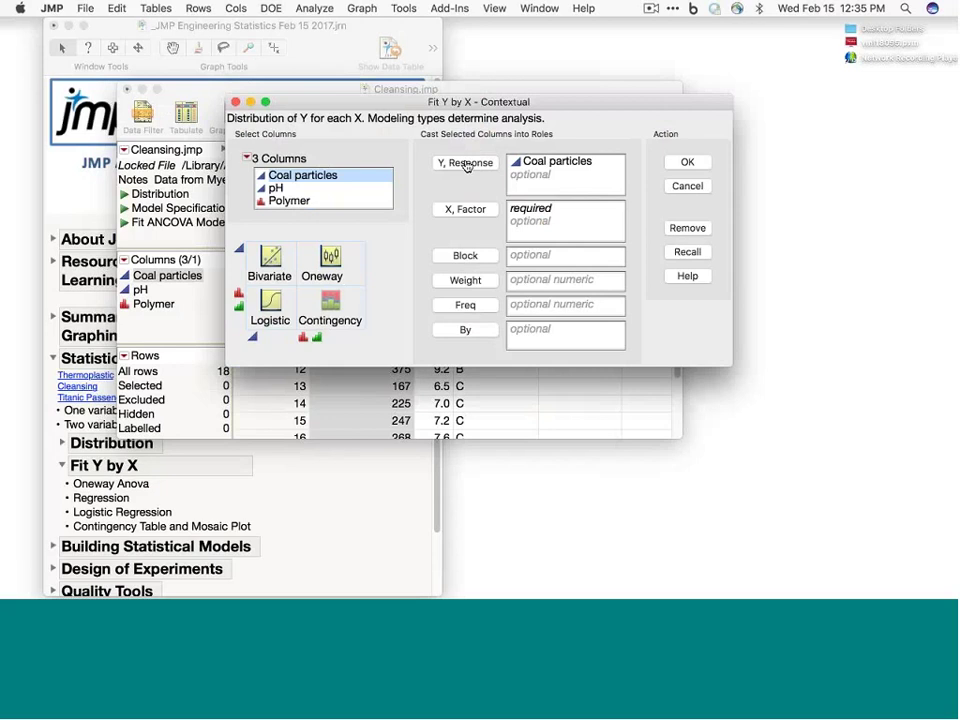
click(377, 188)
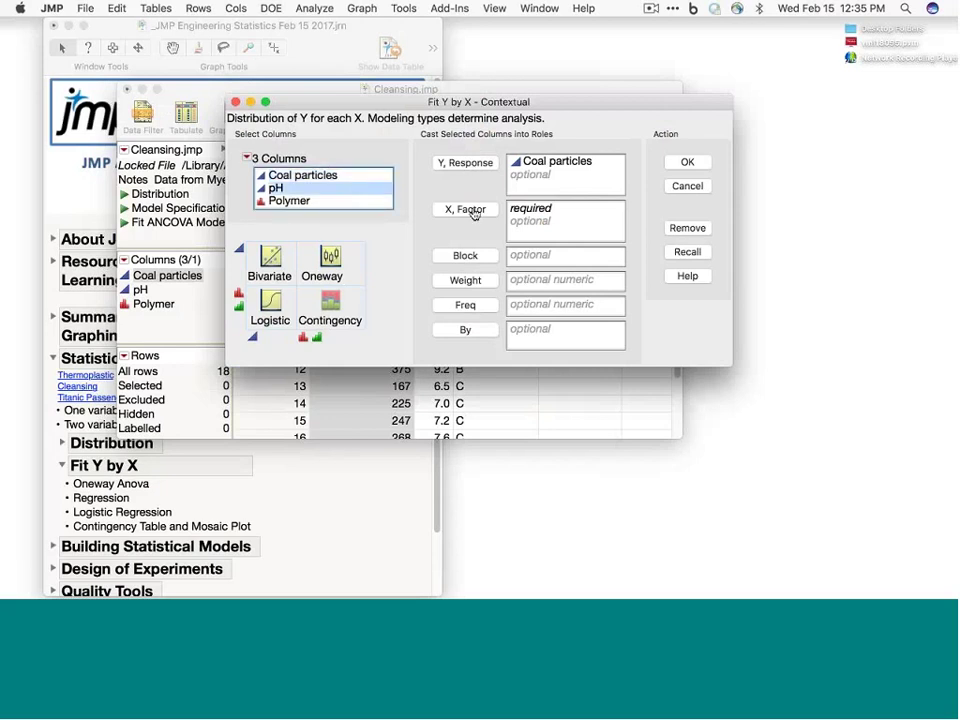
click(465, 210)
click(365, 204)
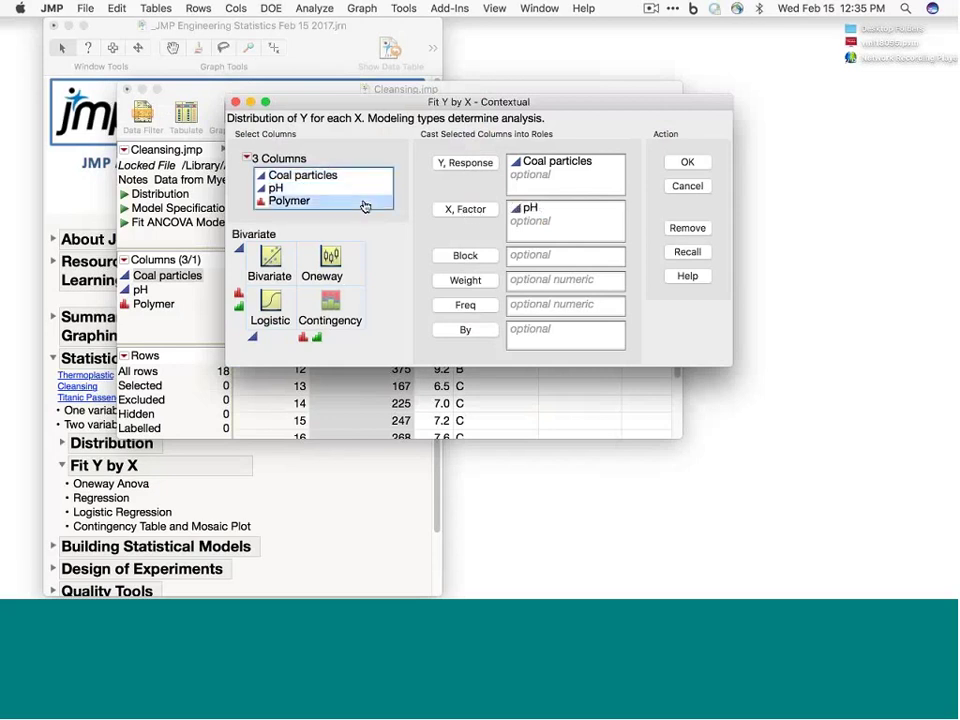
click(467, 212)
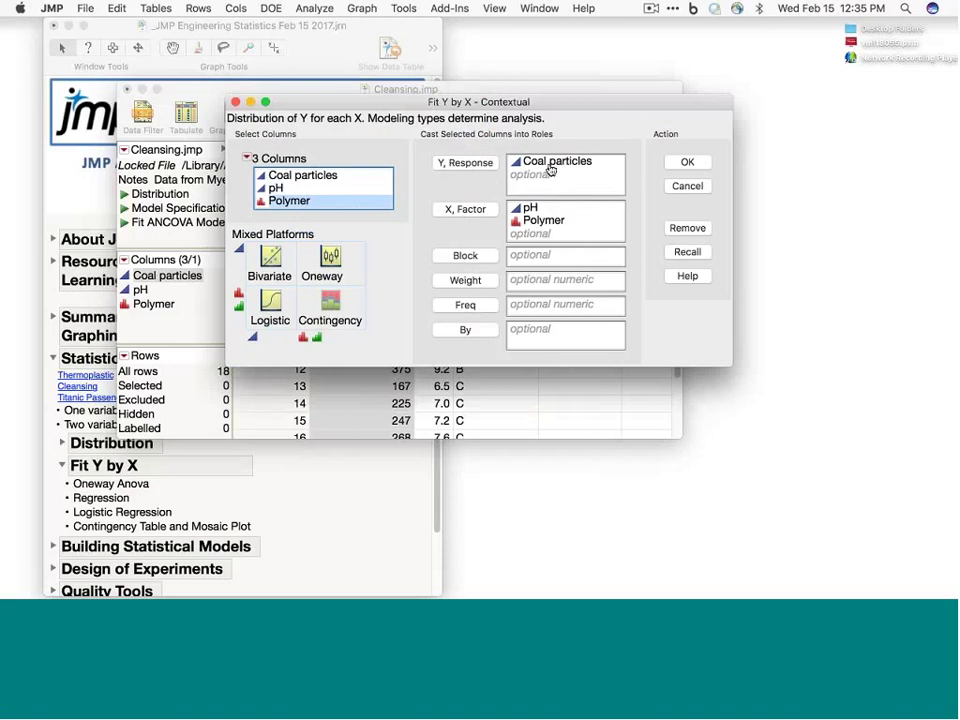
click(692, 159)
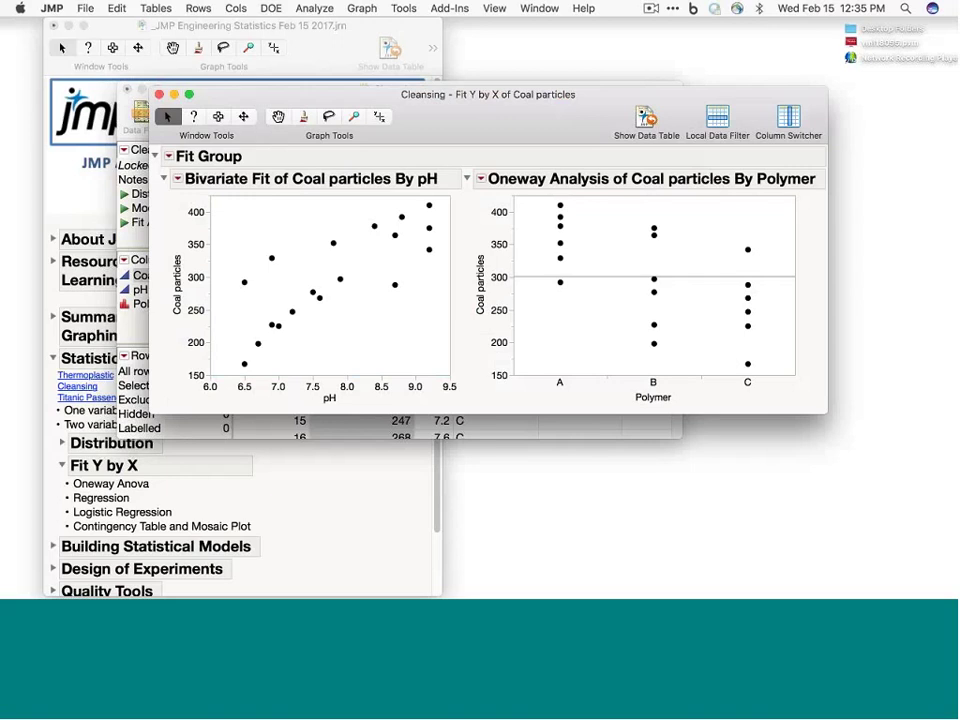
Fit a line to Coal particles by pH and review its equation, Summary of Fit and Prob > F.
click(177, 178)
click(190, 240)
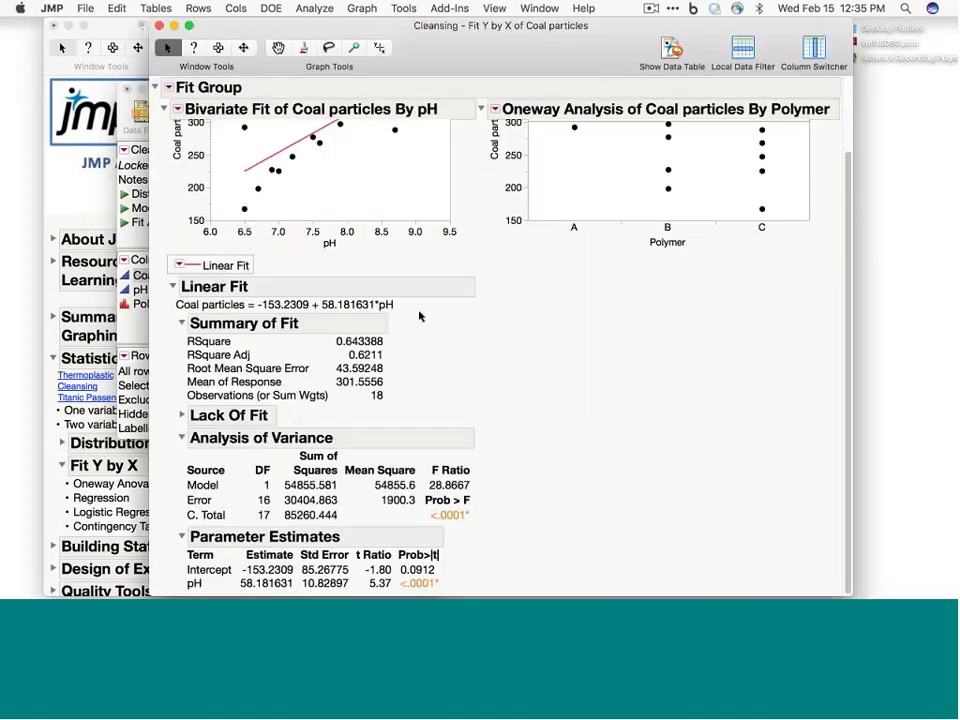
drag(412, 311, 165, 314)
mouse_move(388, 337)
mouse_down()
mouse_move(407, 392)
mouse_move(390, 410)
mouse_up()
drag(336, 346, 390, 347)
drag(430, 525, 469, 524)
scroll(551, 423, up, 4)
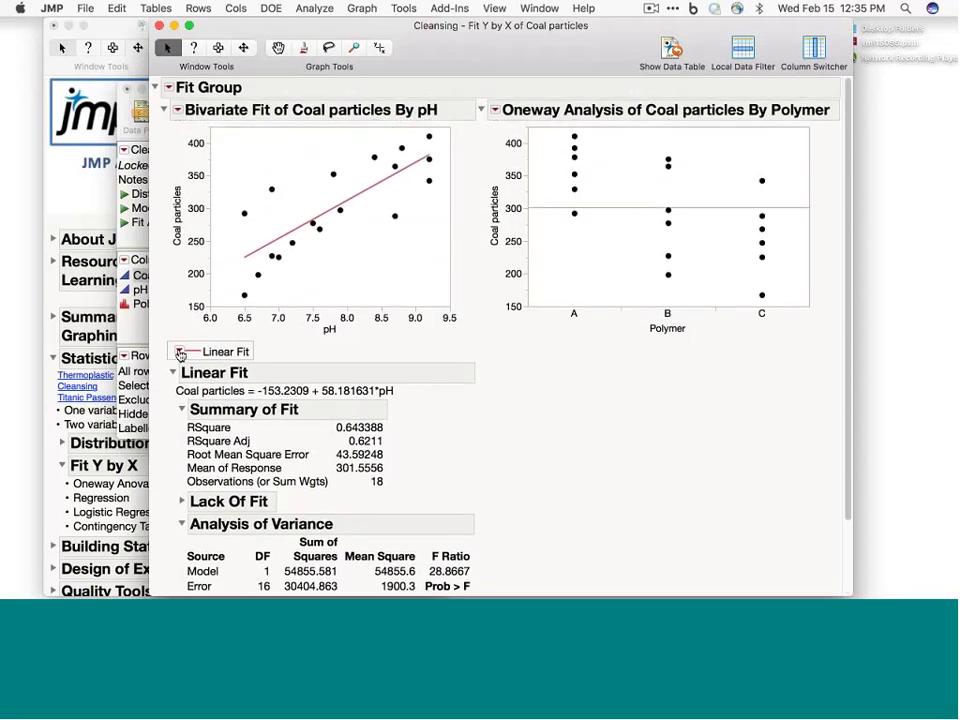
Plot the residuals of the linear fit and review the diagnostics plots through the Residual Normal Quantile Plot.
click(179, 352)
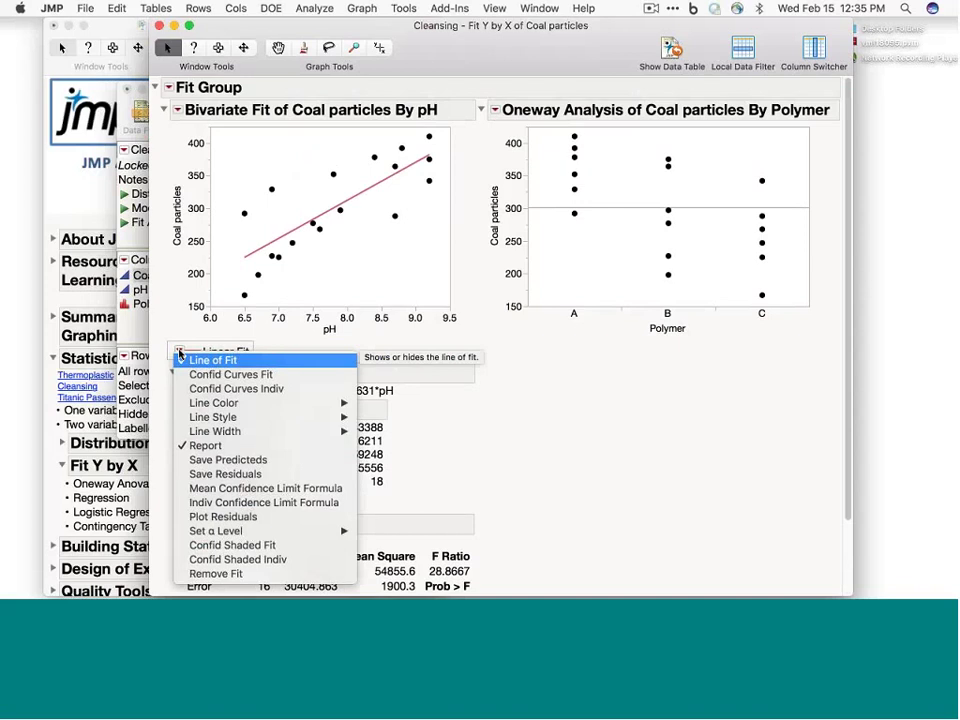
click(240, 517)
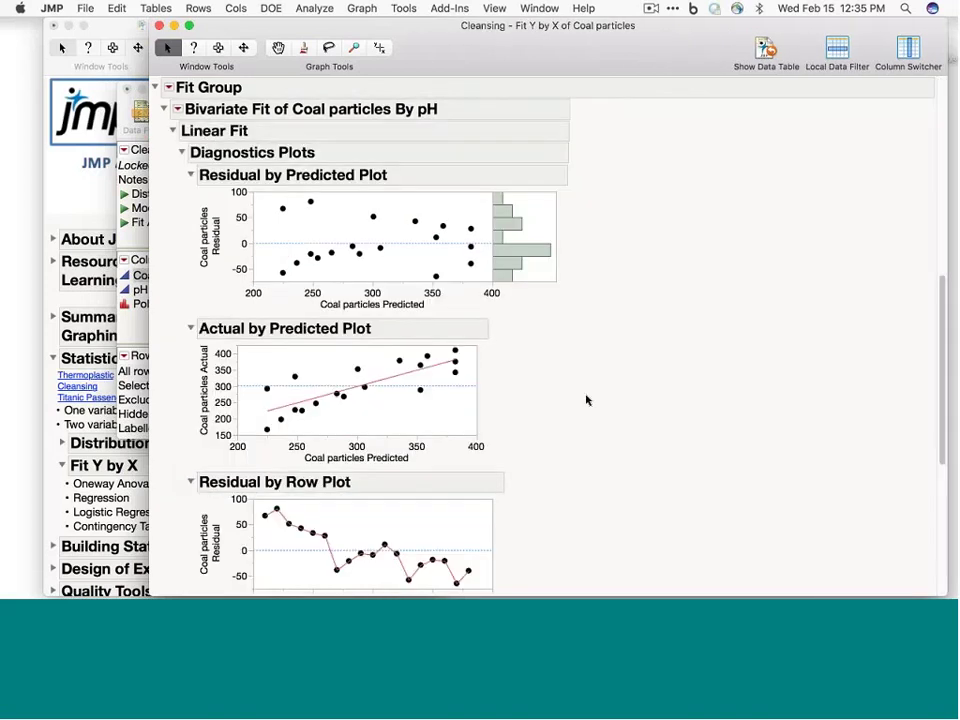
scroll(585, 399, up, 2)
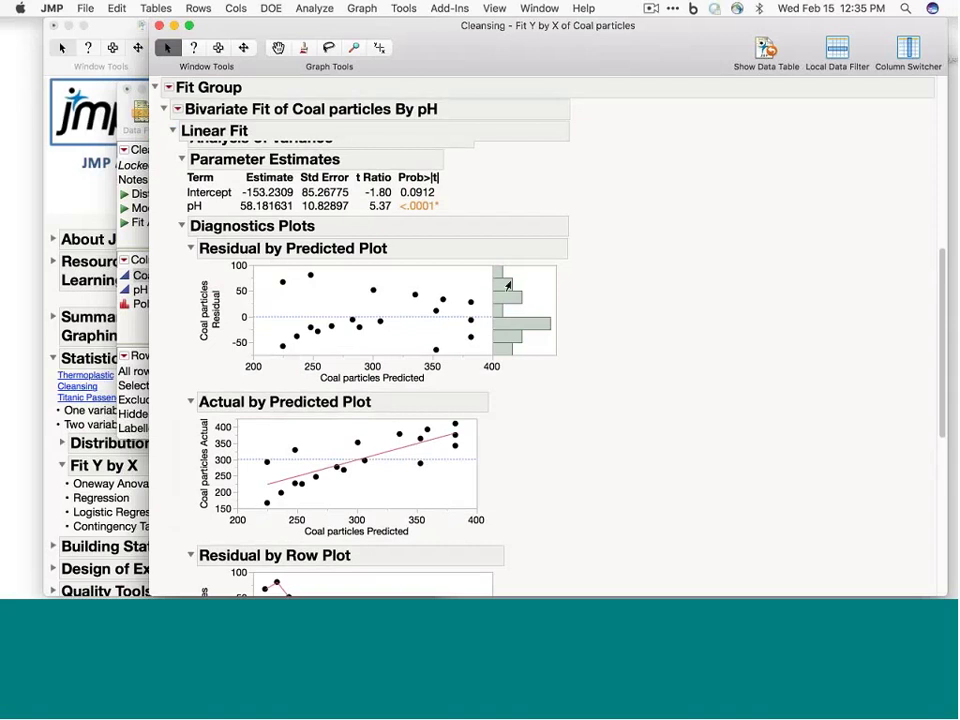
scroll(525, 381, down, 2)
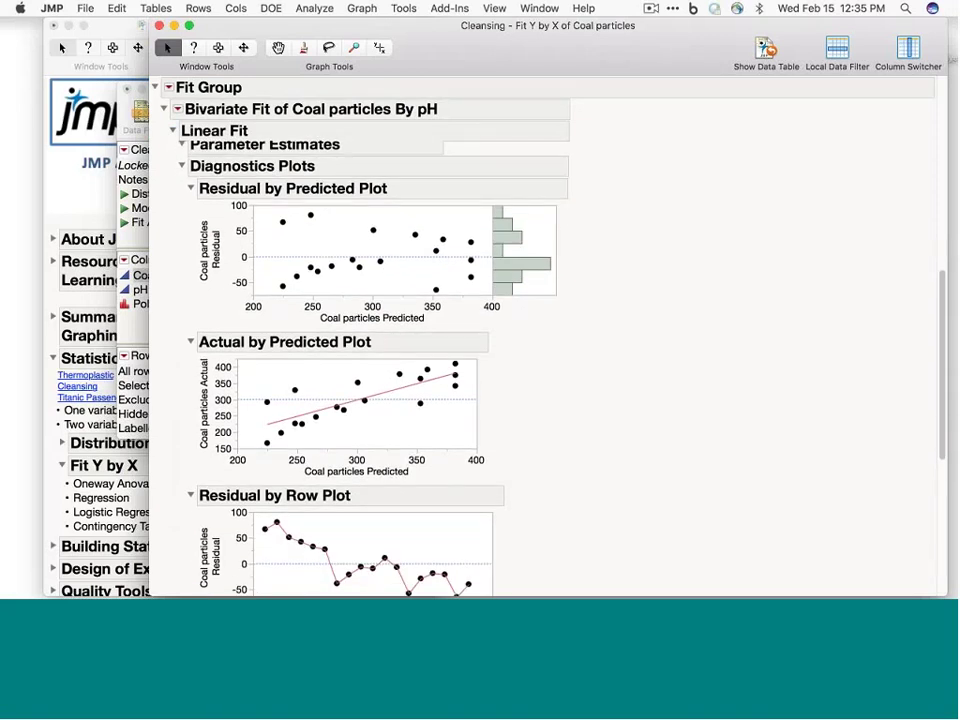
scroll(633, 357, down, 6)
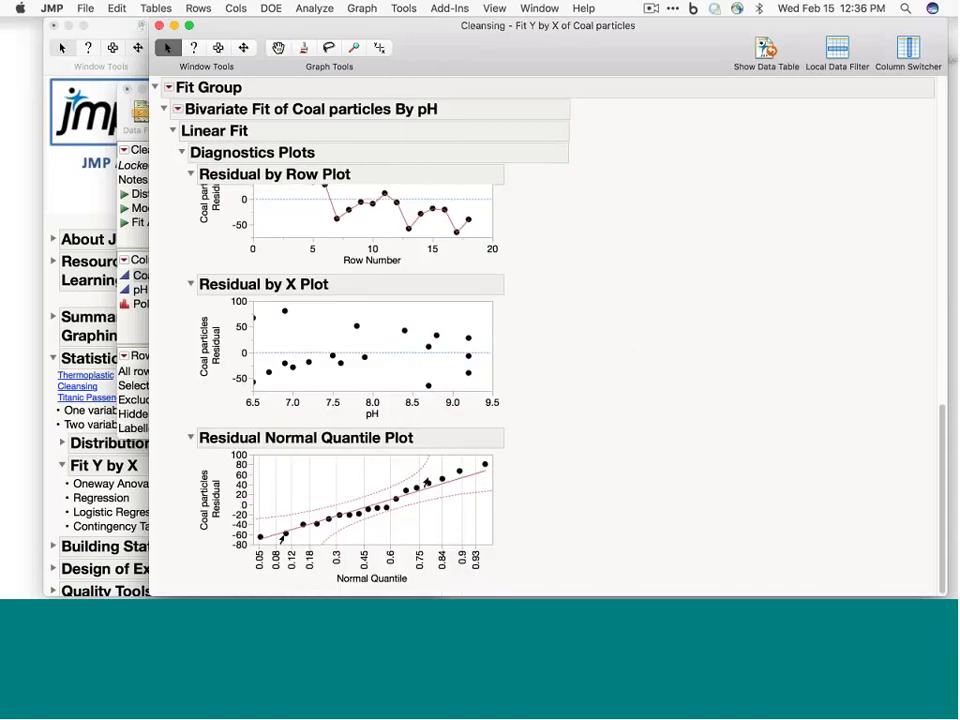
scroll(579, 426, up, 10)
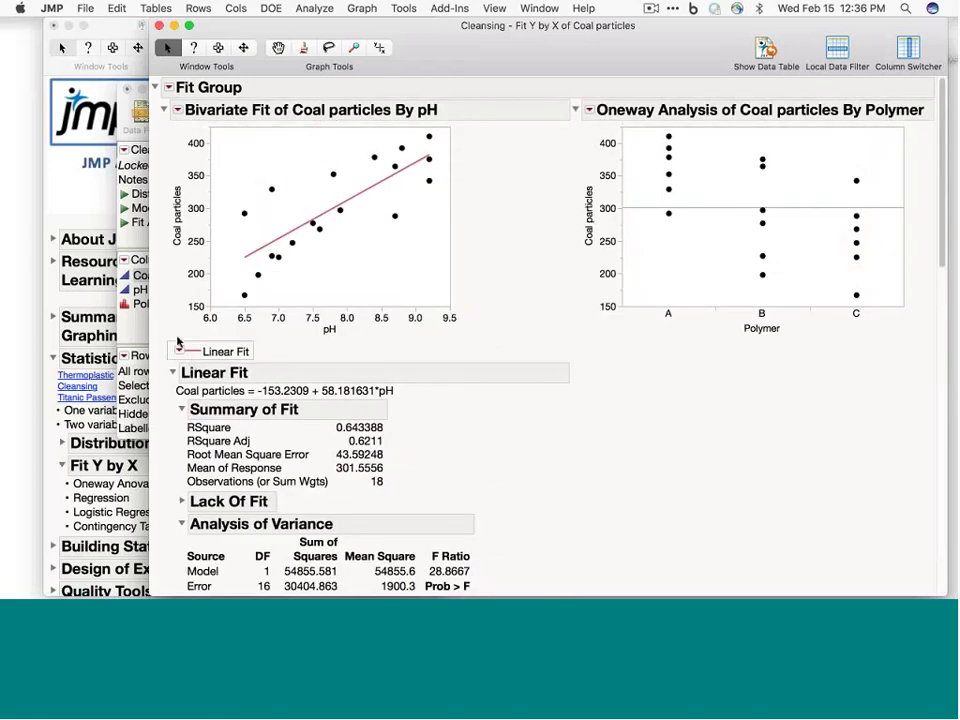
click(179, 351)
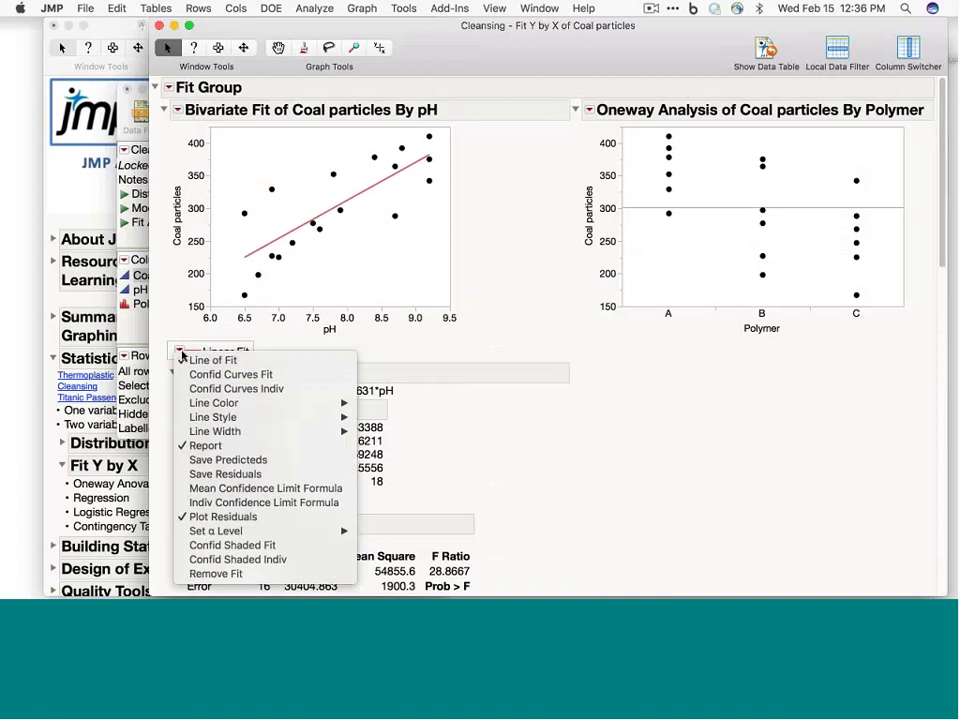
click(617, 482)
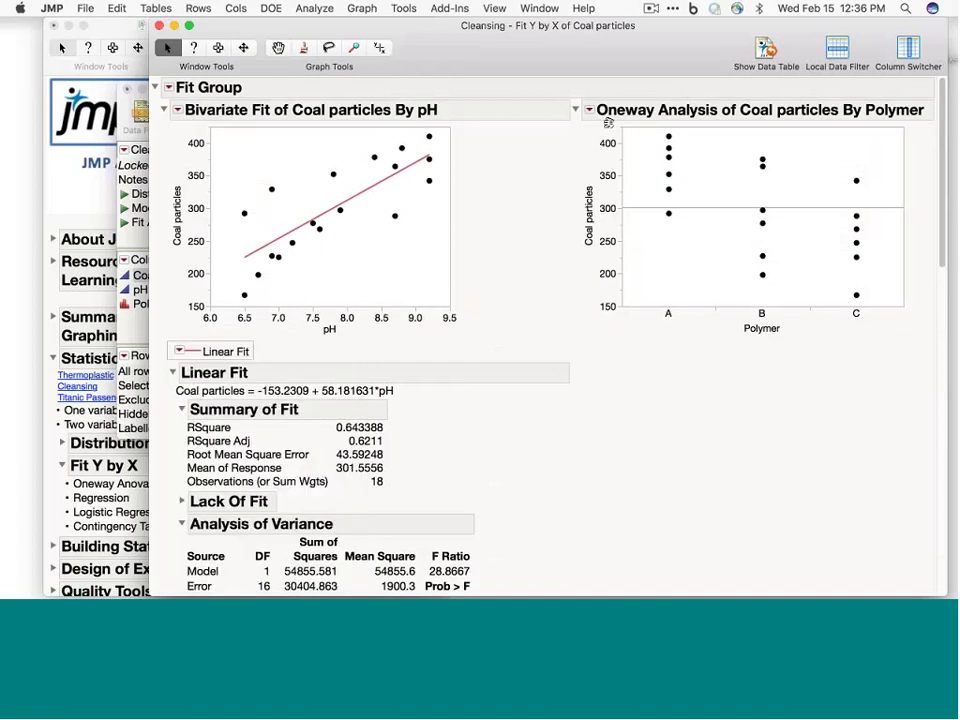
Run Means/Anova on Coal particles by Polymer, then move and widen the report window to fit both analyses.
click(590, 111)
click(603, 133)
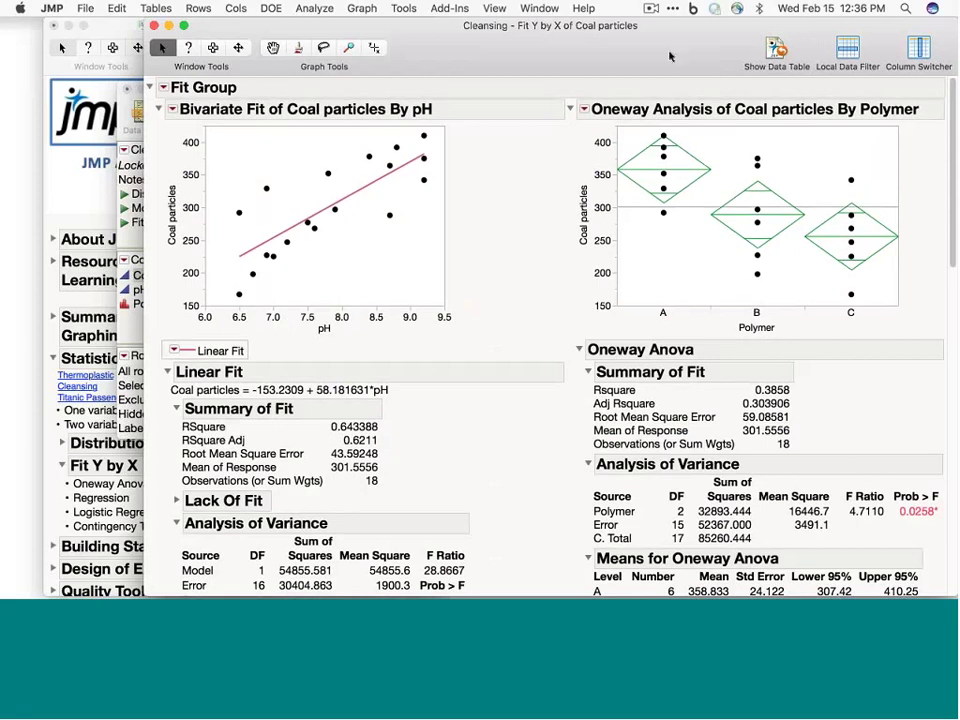
drag(670, 57, 537, 48)
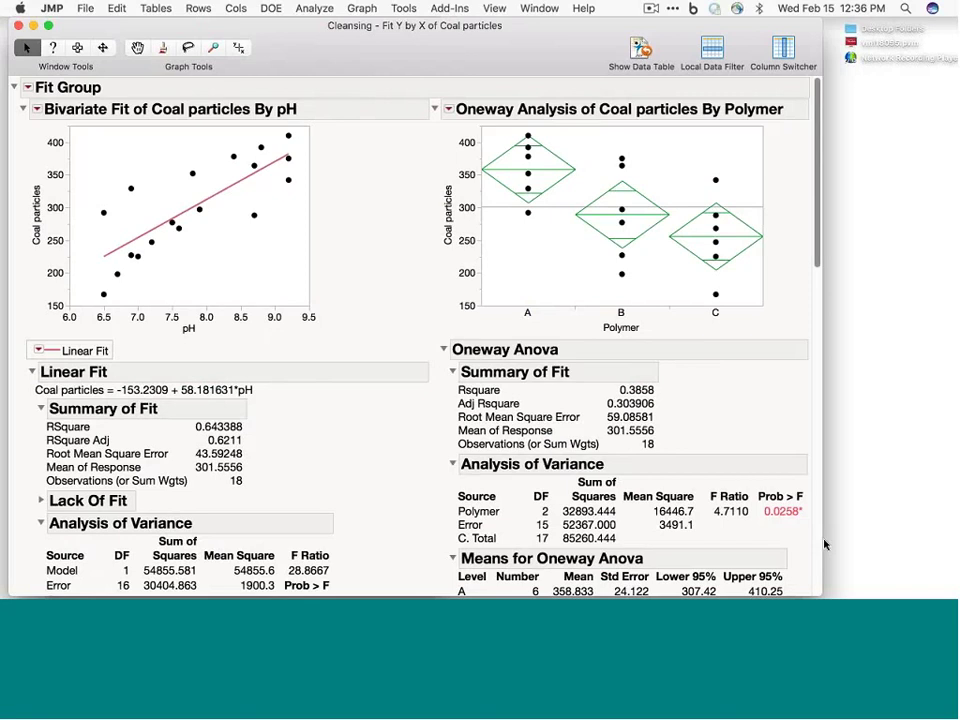
drag(823, 544, 899, 551)
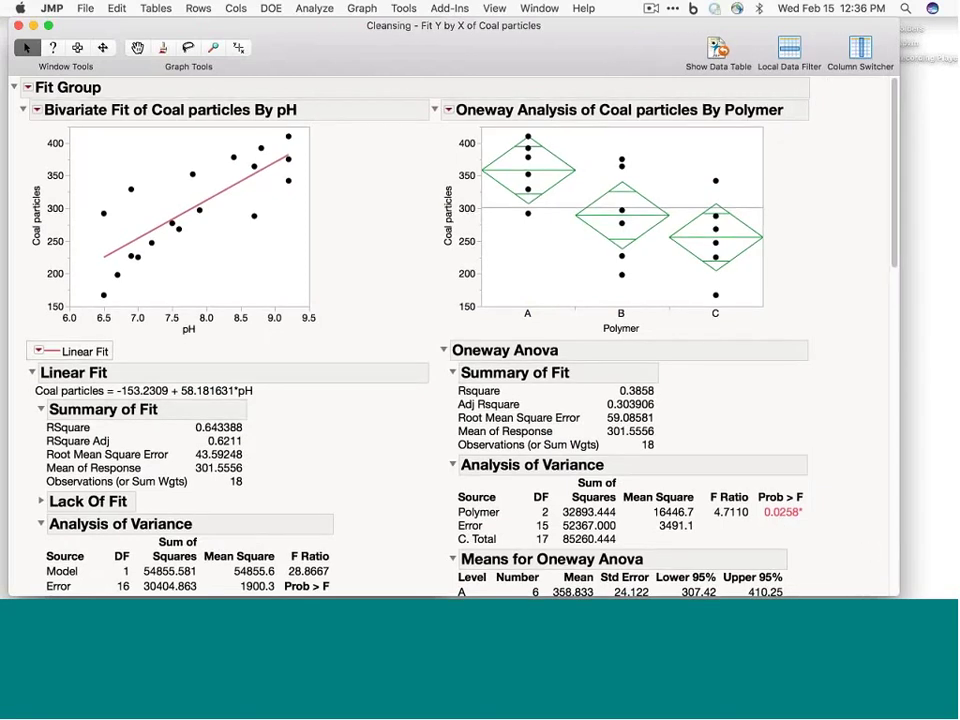
Compare the Polymer means for each pair using Student's t.
click(447, 111)
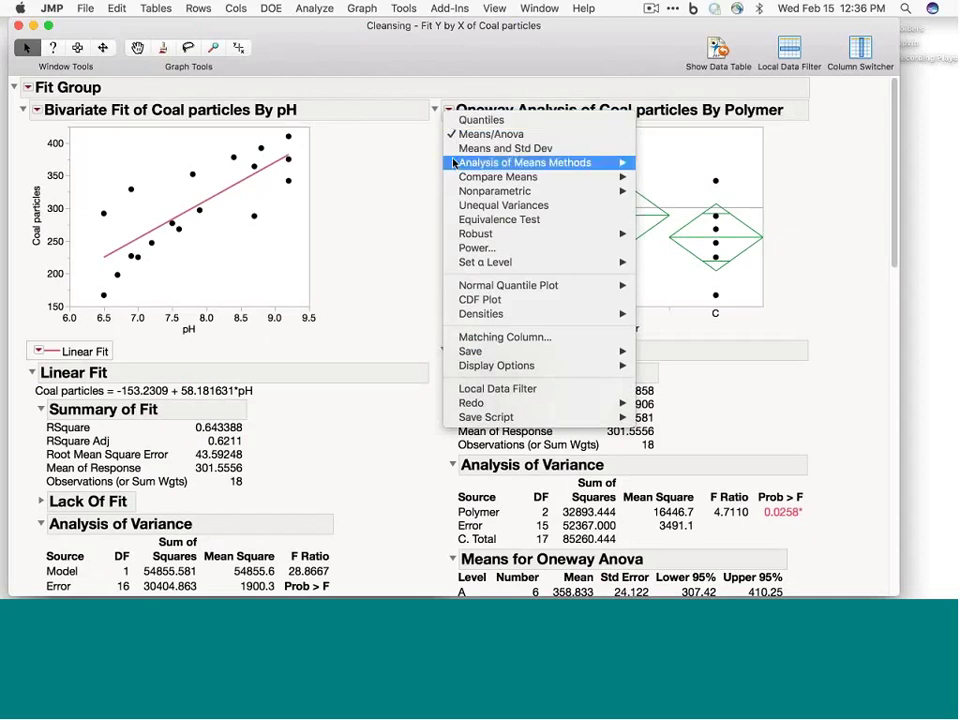
mouse_move(461, 179)
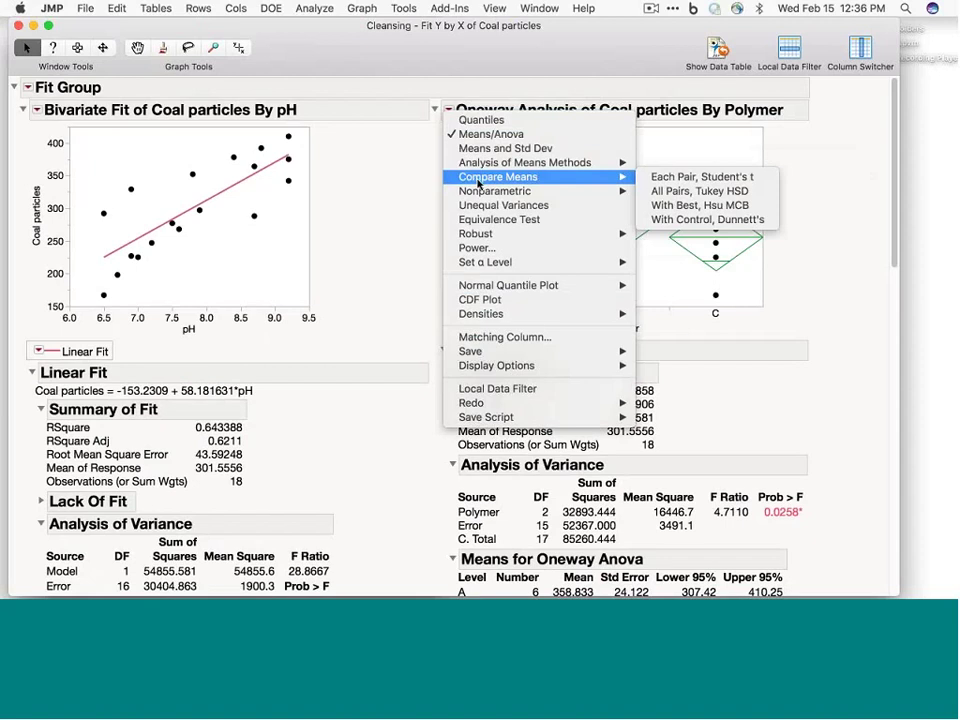
click(648, 178)
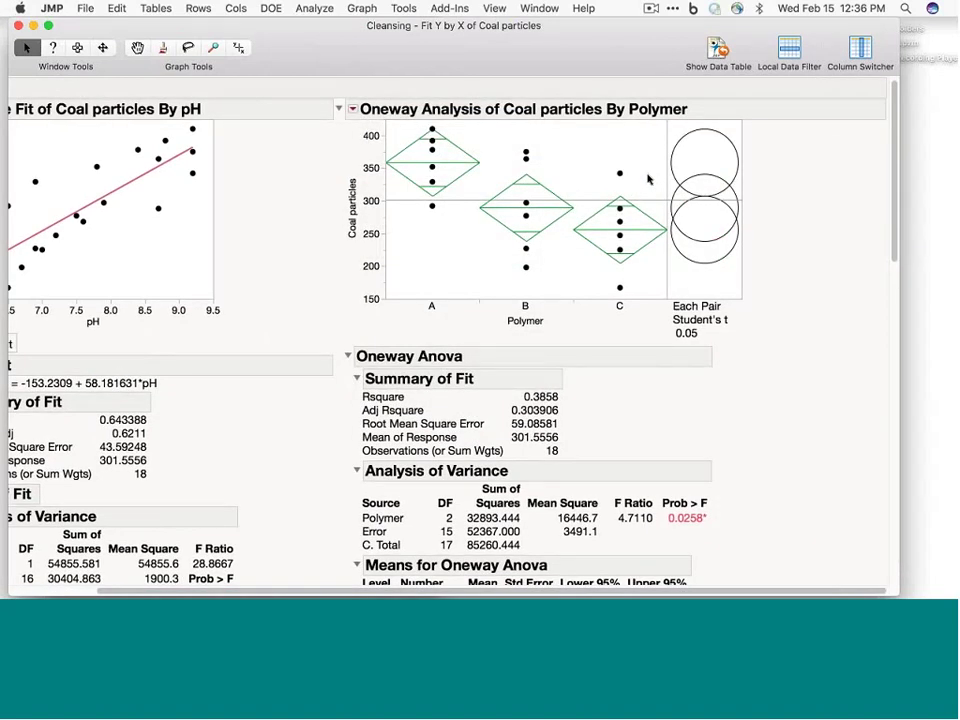
Select the Student's t comparison circles of the polymers in turn and review the Means Comparisons report.
click(675, 150)
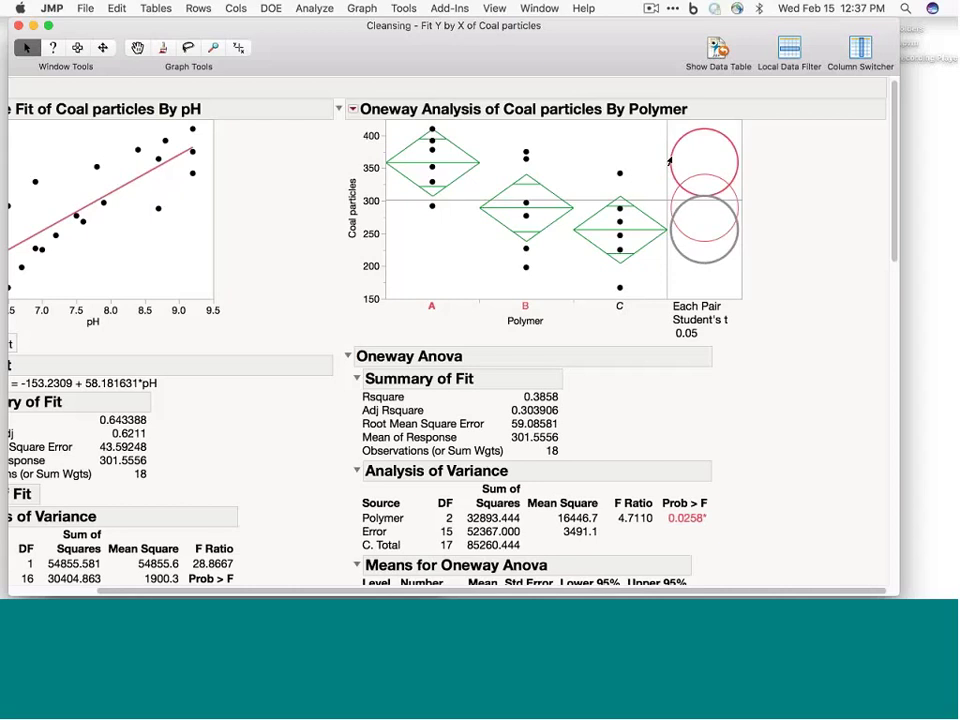
click(676, 256)
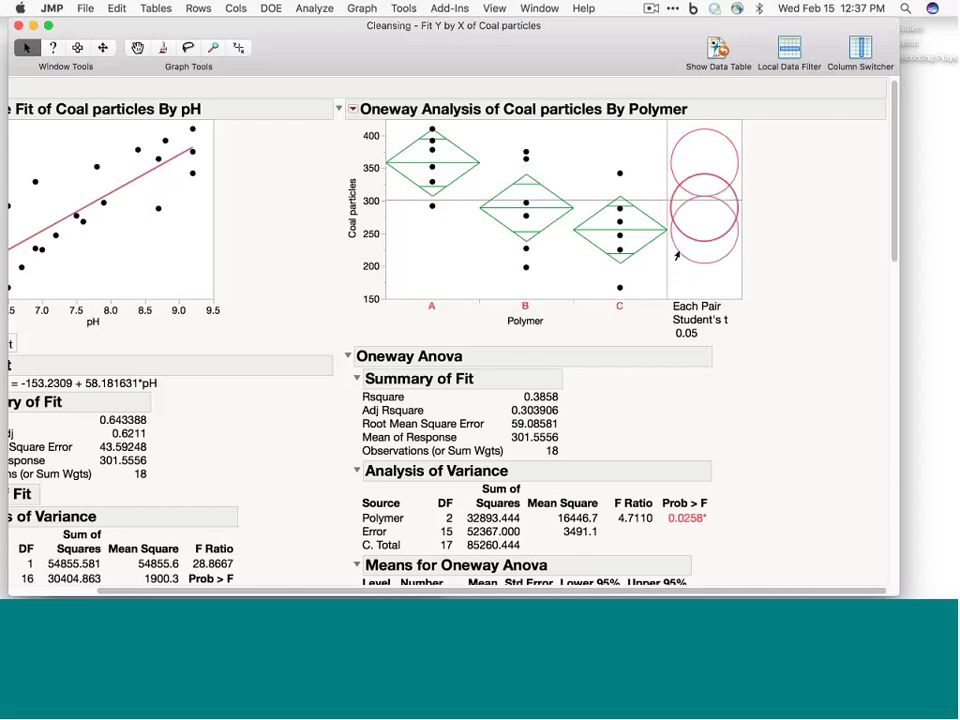
click(676, 256)
click(669, 173)
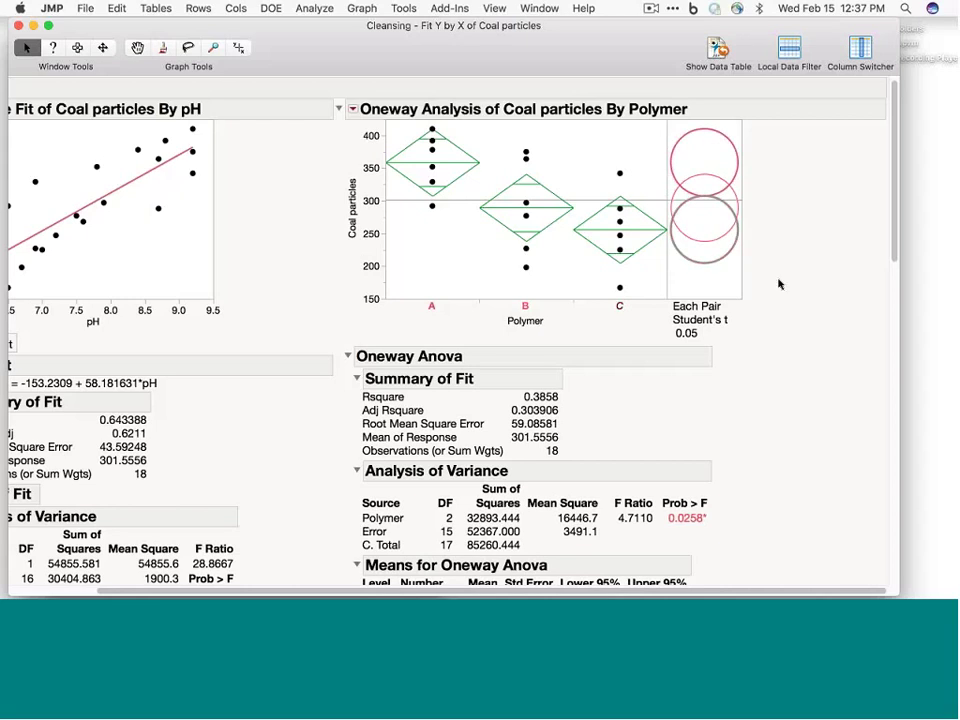
scroll(779, 284, down, 10)
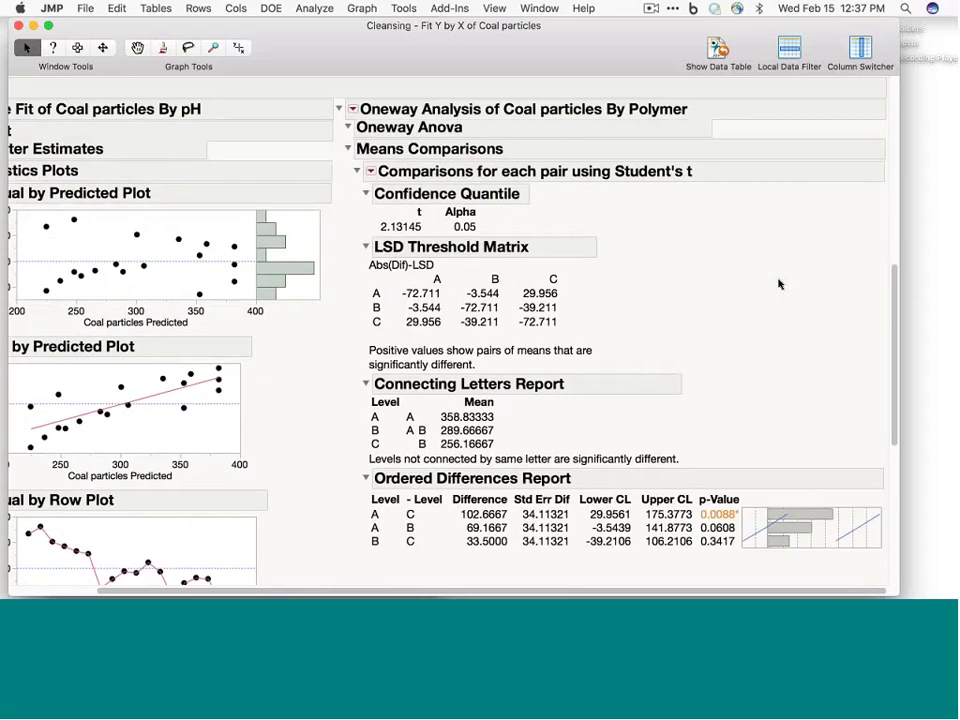
scroll(779, 284, up, 10)
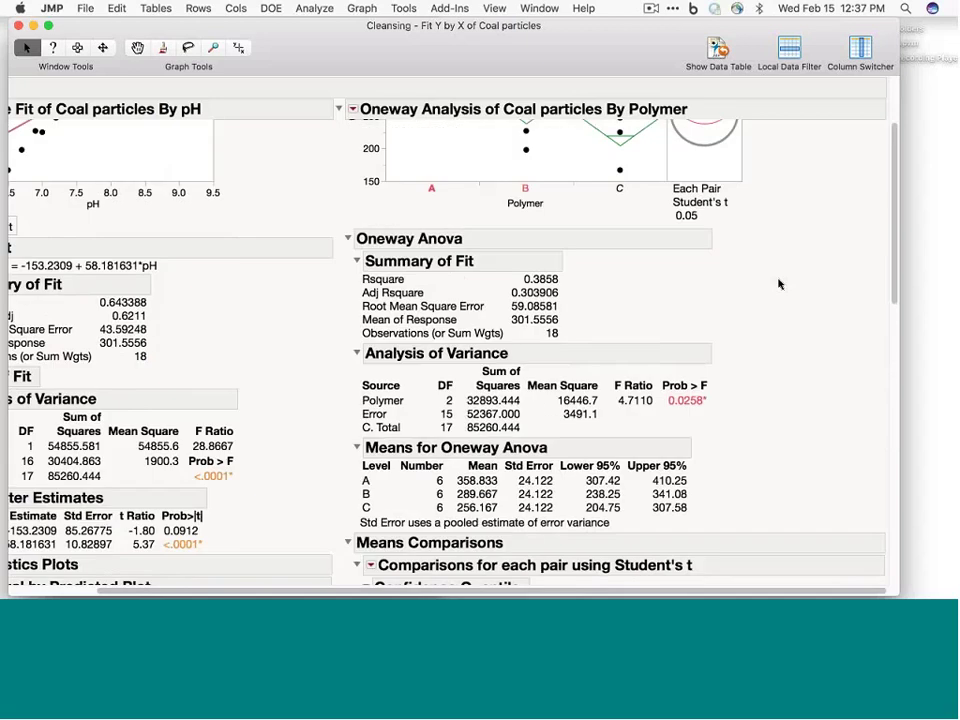
Add an All Pairs, Tukey HSD comparison of means to the Oneway analysis by Polymer.
click(352, 109)
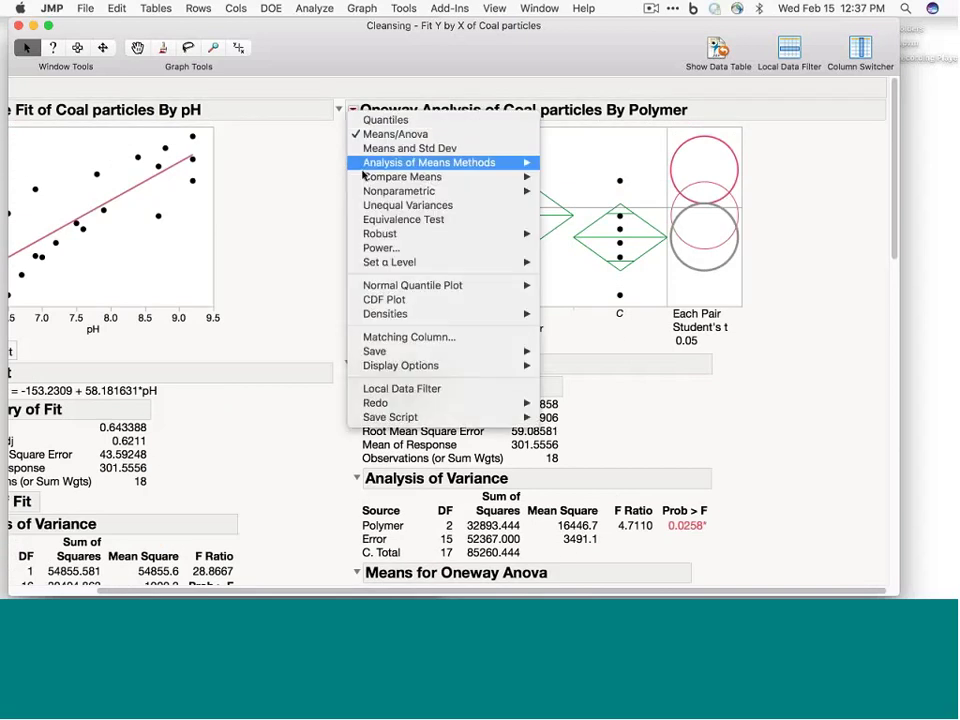
mouse_move(363, 177)
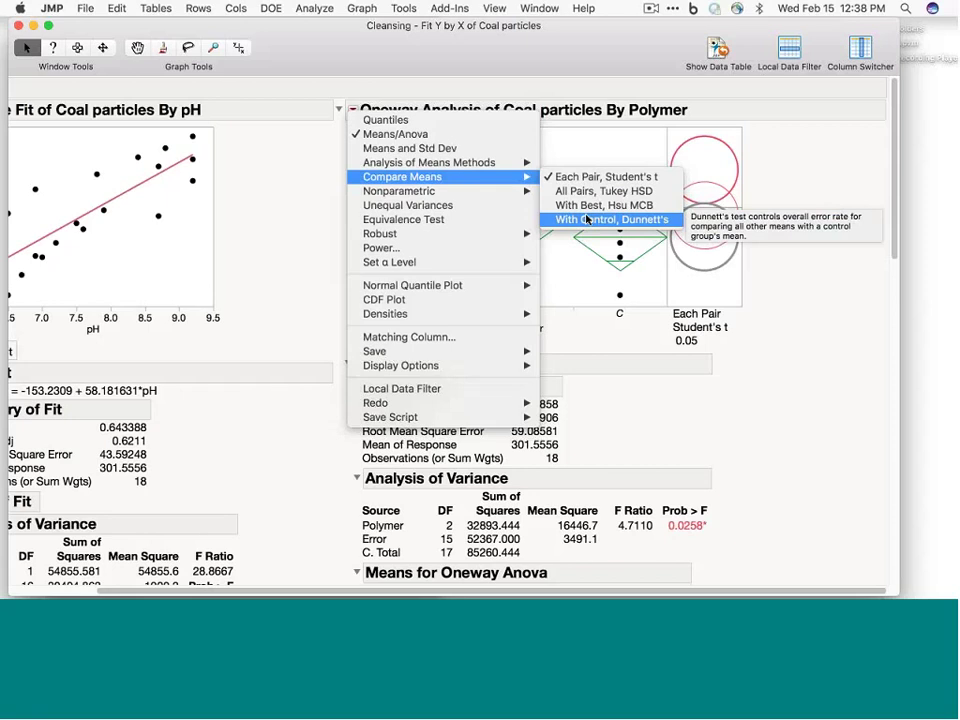
click(593, 192)
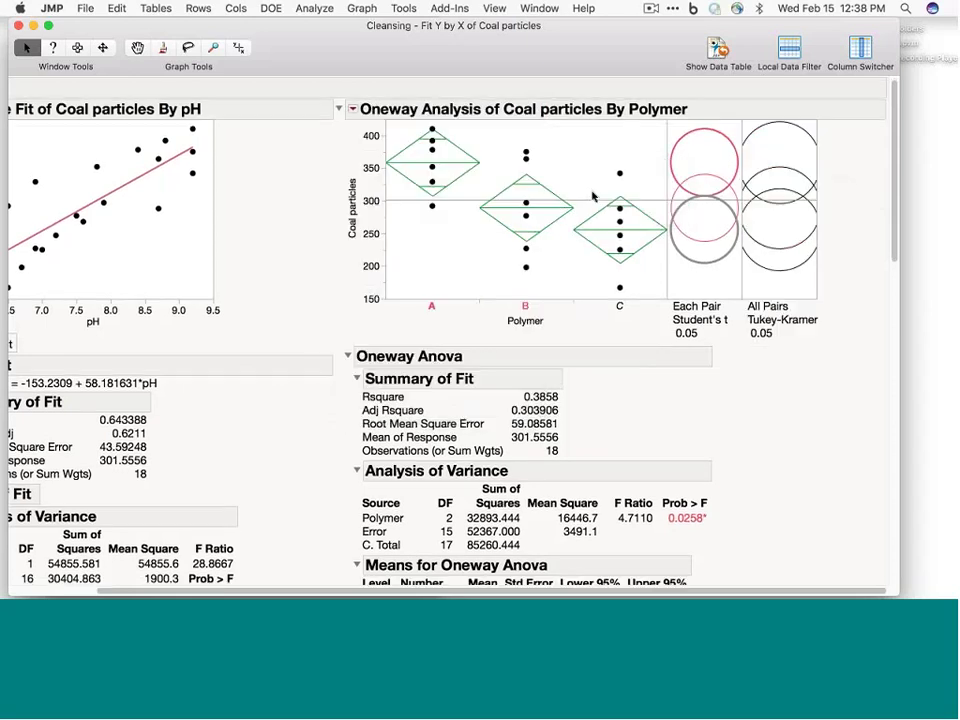
Select the Tukey-Kramer comparison circles for polymers C, A, B and C again to compare their means.
click(783, 271)
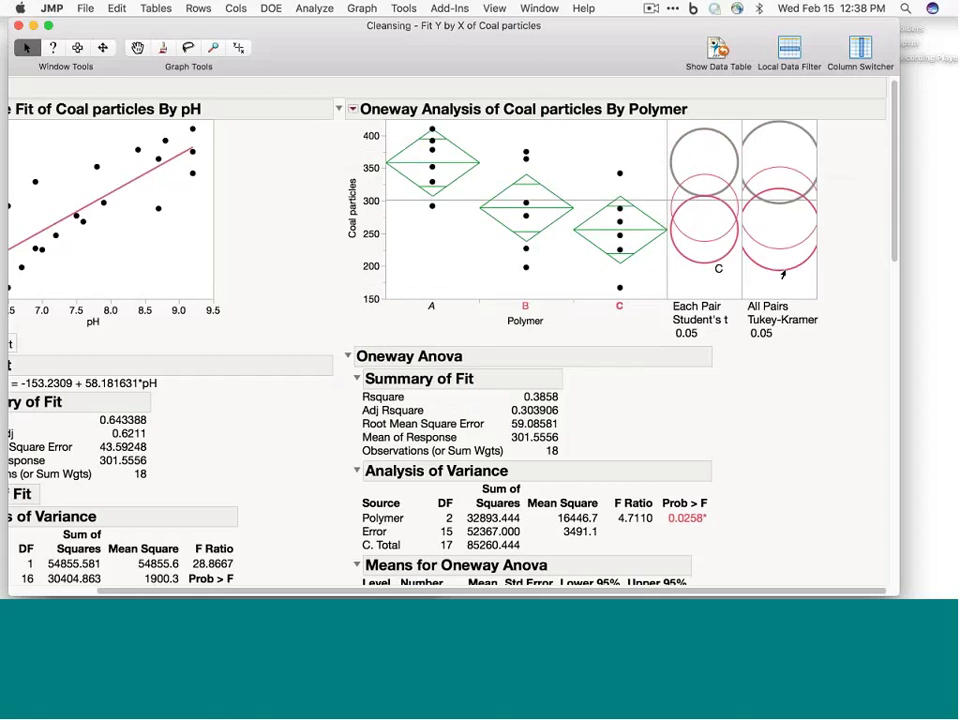
click(761, 146)
click(746, 209)
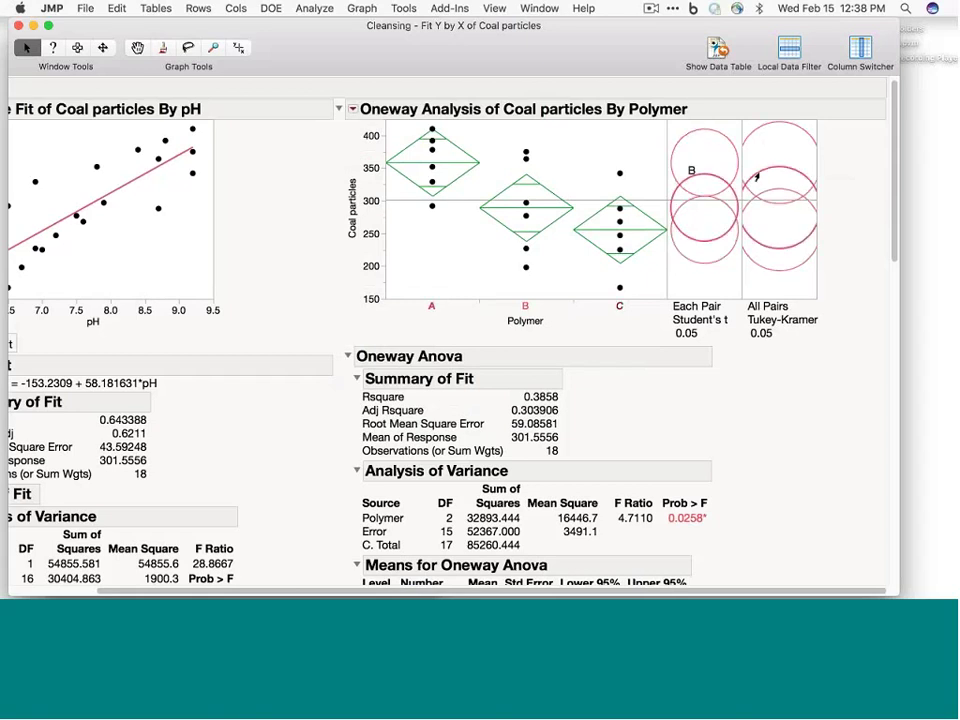
click(755, 256)
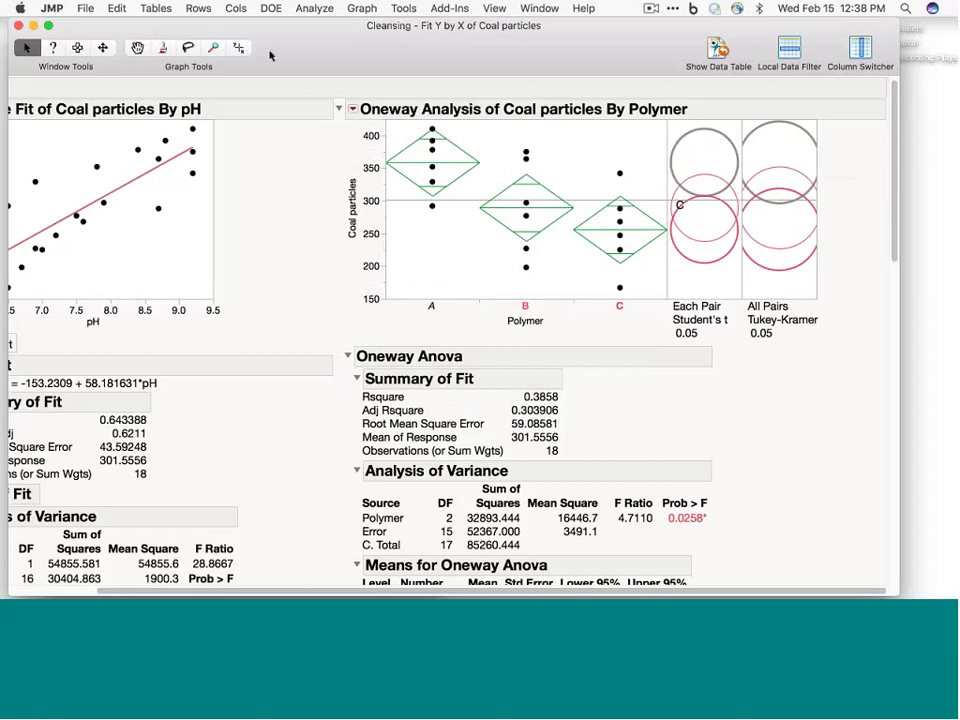
Close the Fit Y by X report of Coal particles and the Cleansing data table.
drag(270, 55, 418, 80)
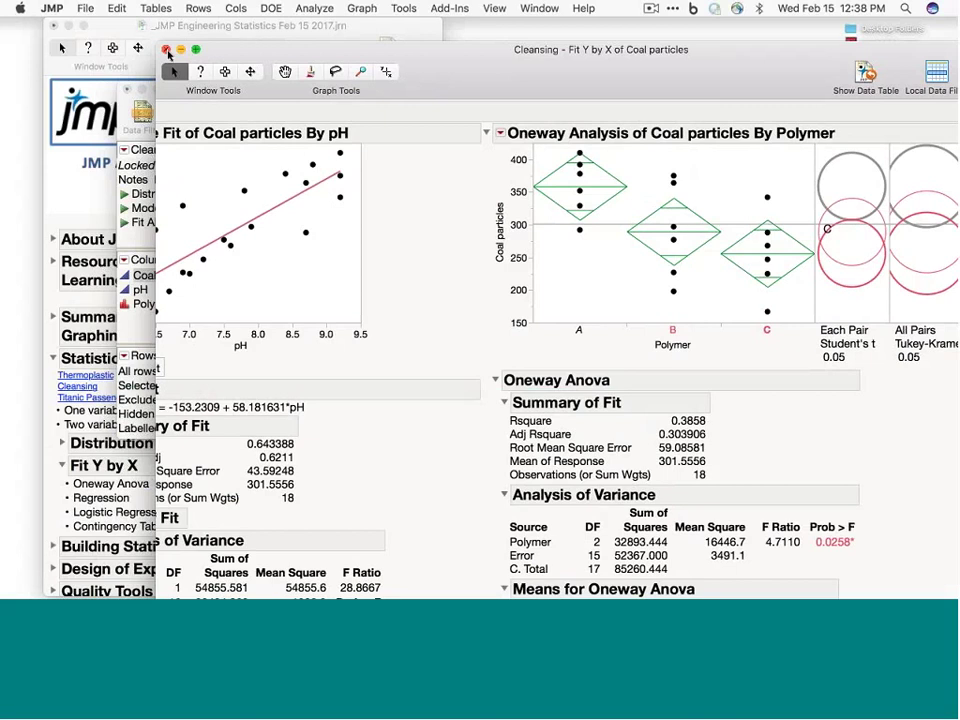
click(166, 49)
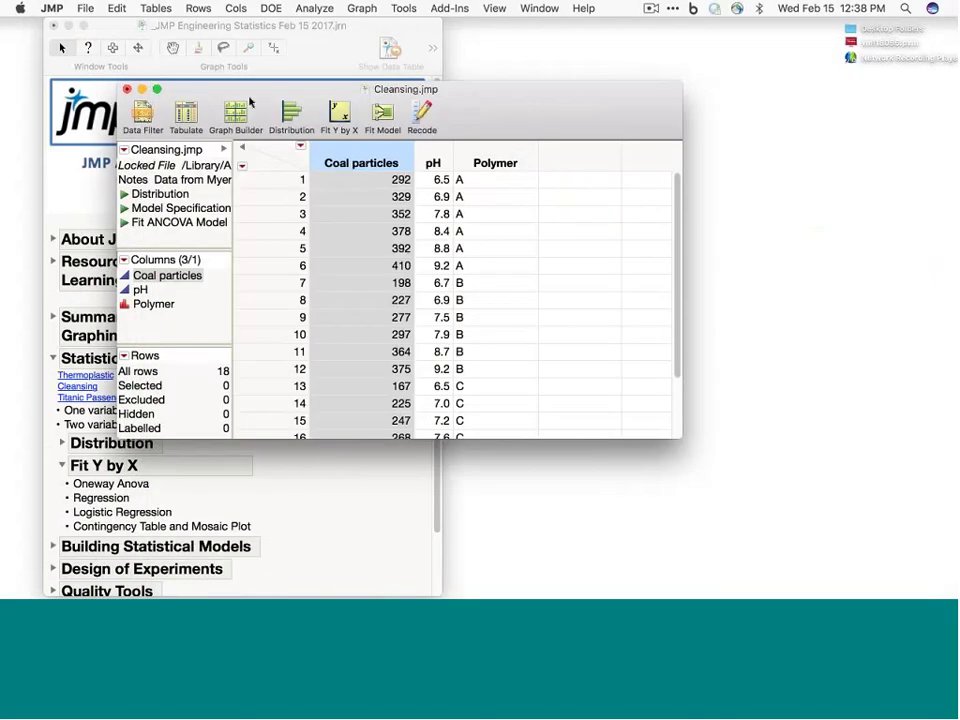
drag(200, 88, 480, 91)
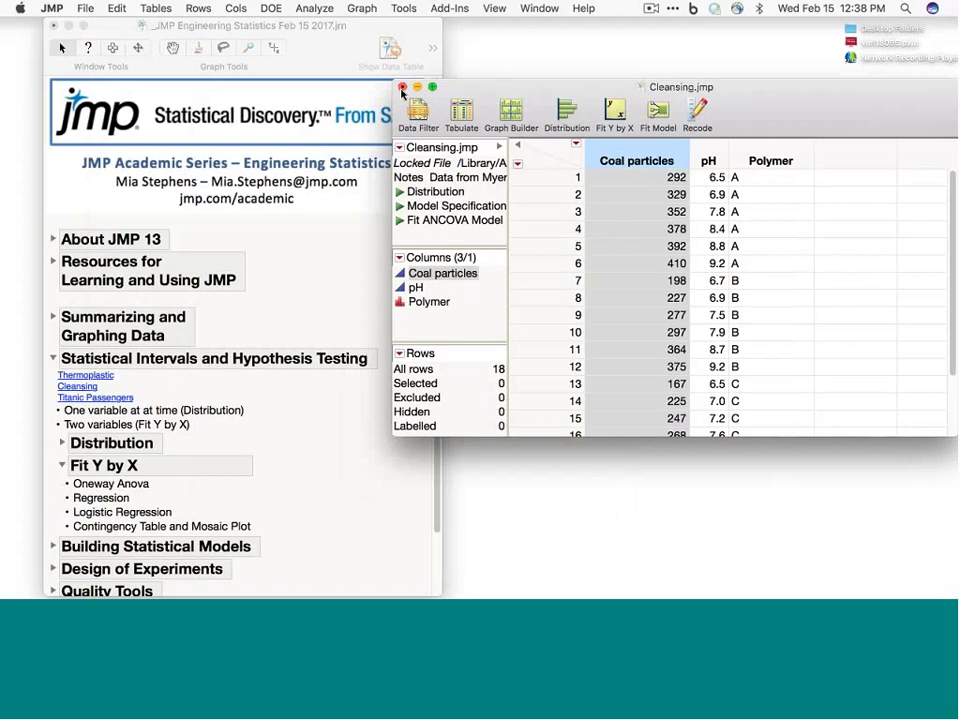
click(402, 89)
click(611, 212)
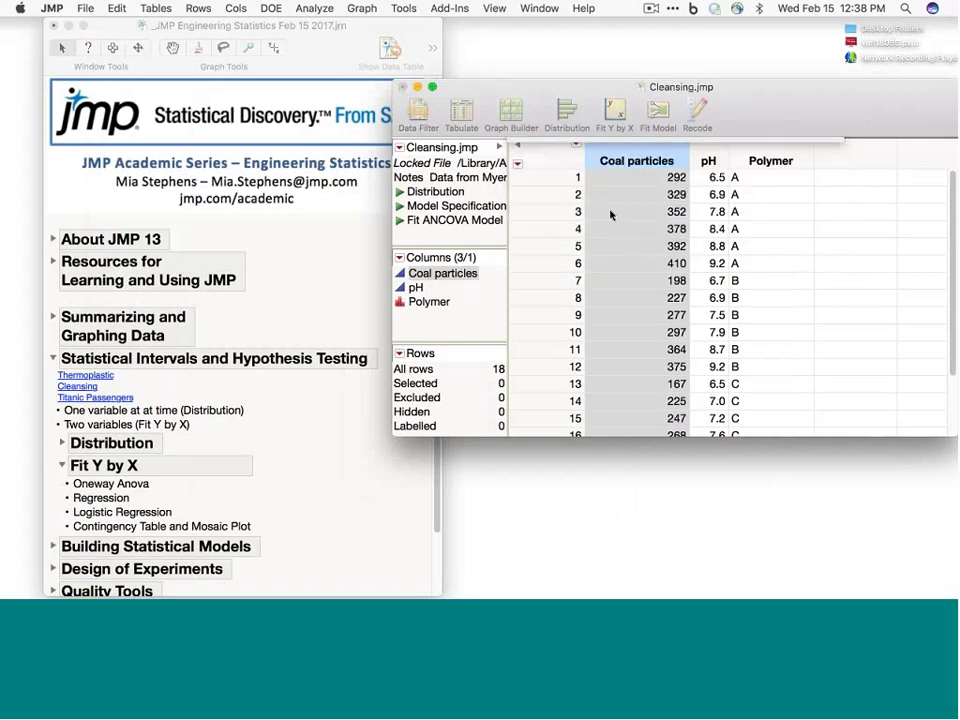
Open the Titanic Passengers data table and widen the Survived column so its heading fits on one line.
click(113, 398)
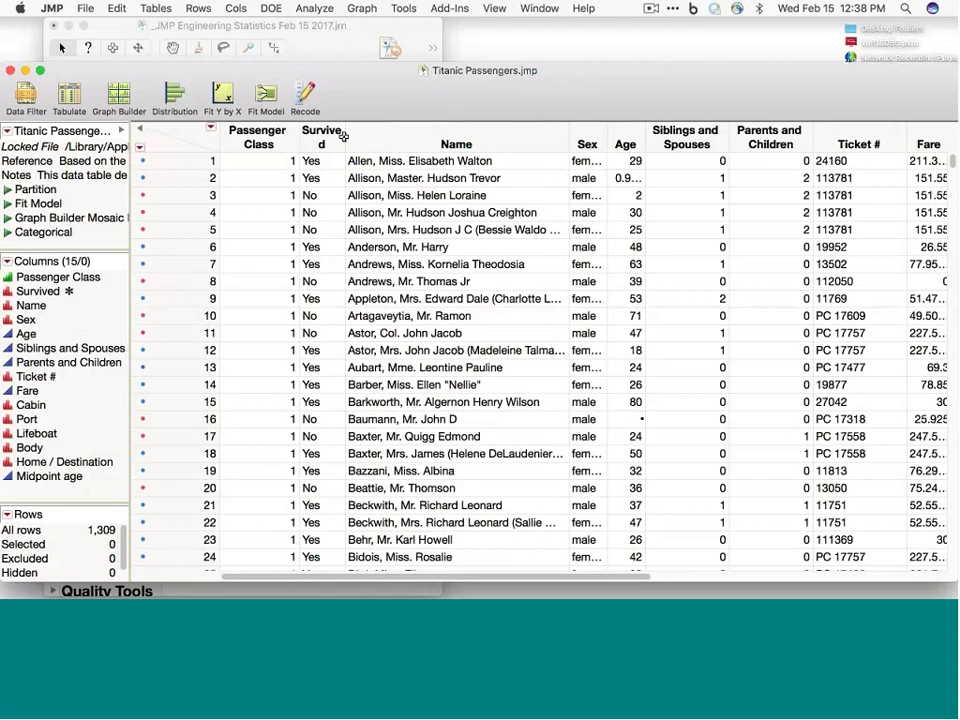
drag(345, 144, 370, 144)
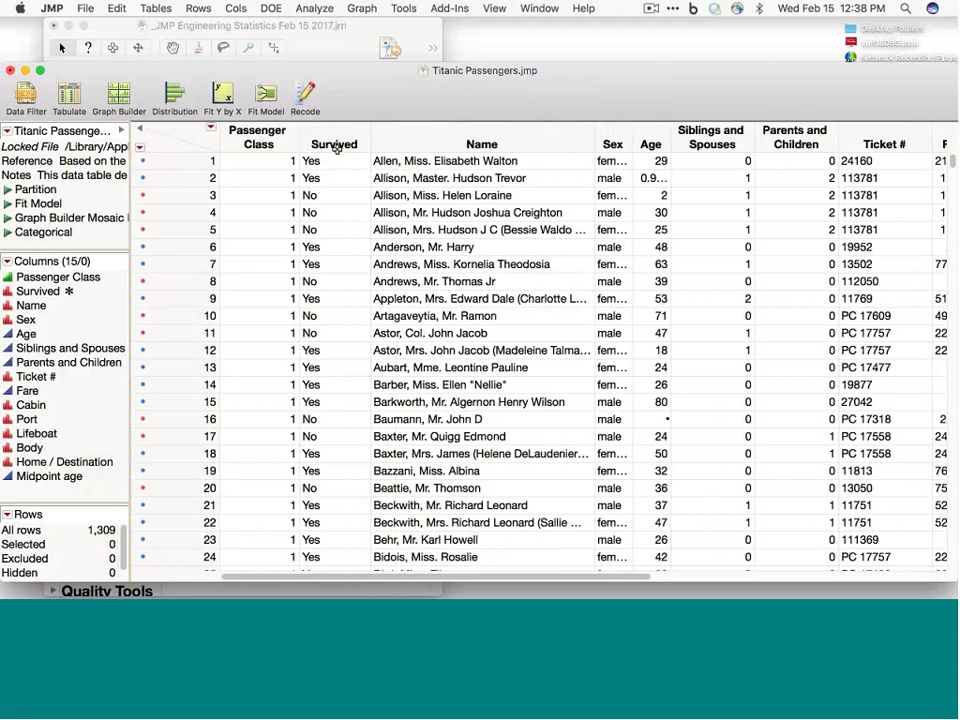
Examine the Survived, Passenger Class, Age, and Siblings and Spouses columns, and check the column properties of Parents and Children.
click(336, 146)
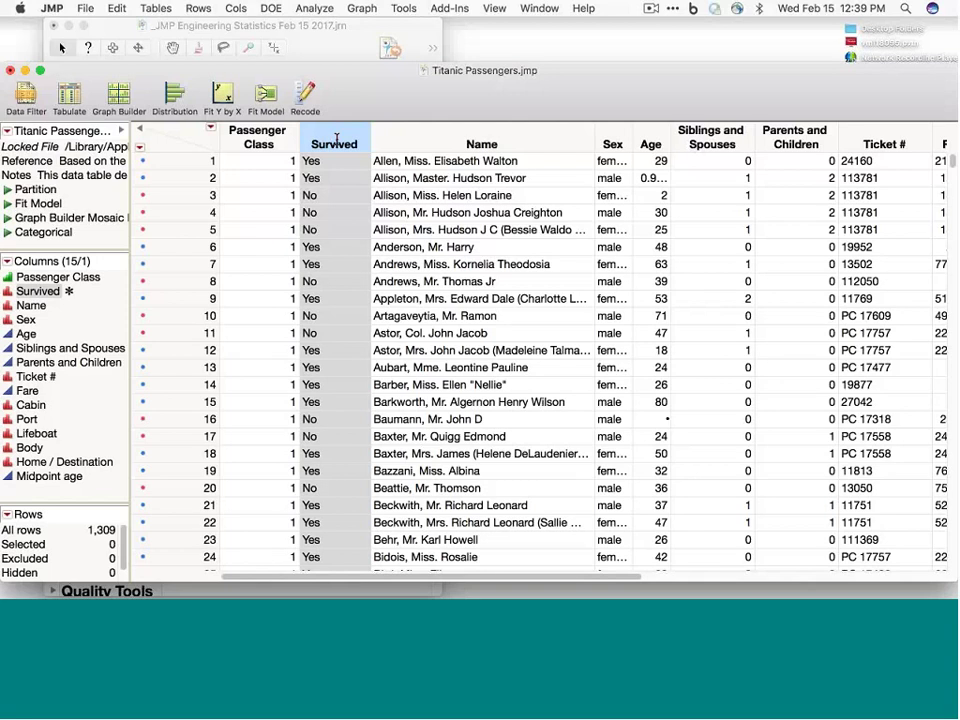
click(259, 134)
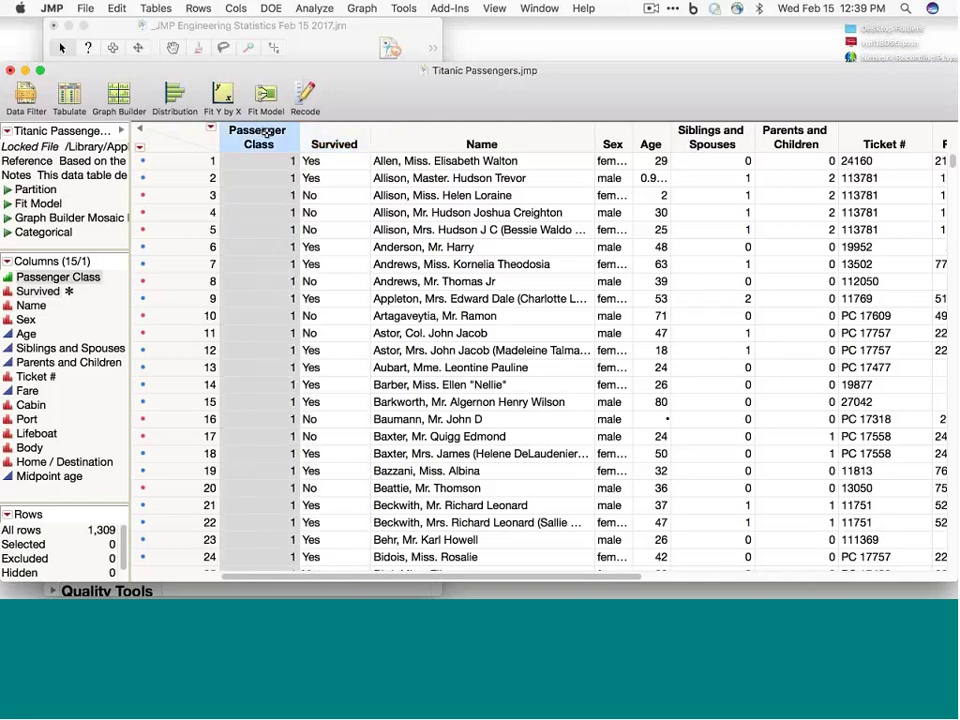
click(652, 141)
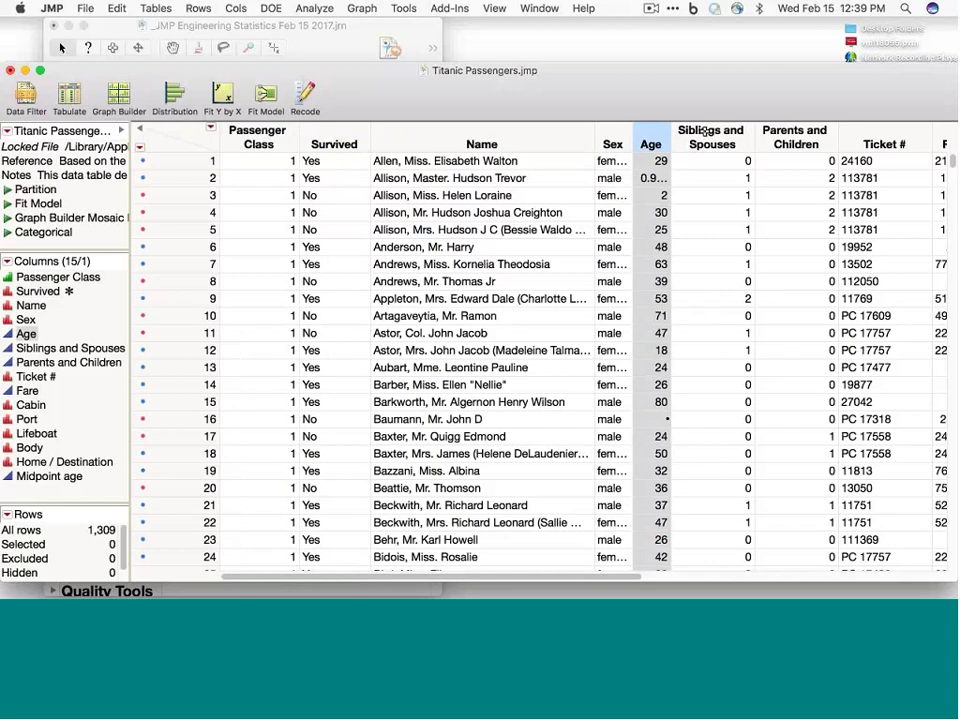
click(712, 136)
click(760, 132)
click(750, 135)
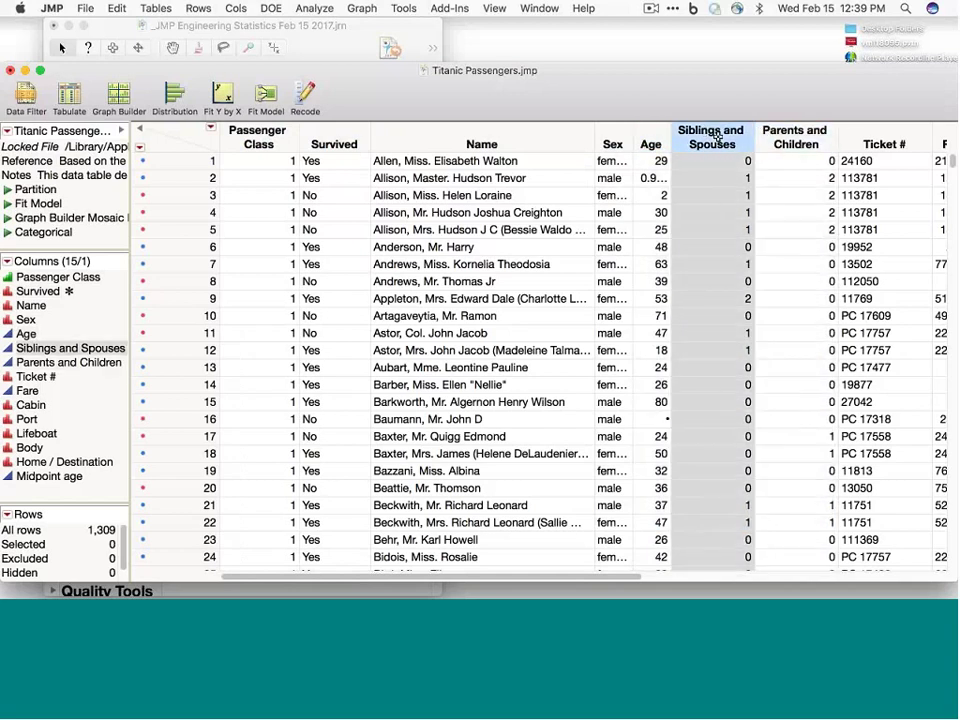
click(790, 133)
double_click(794, 131)
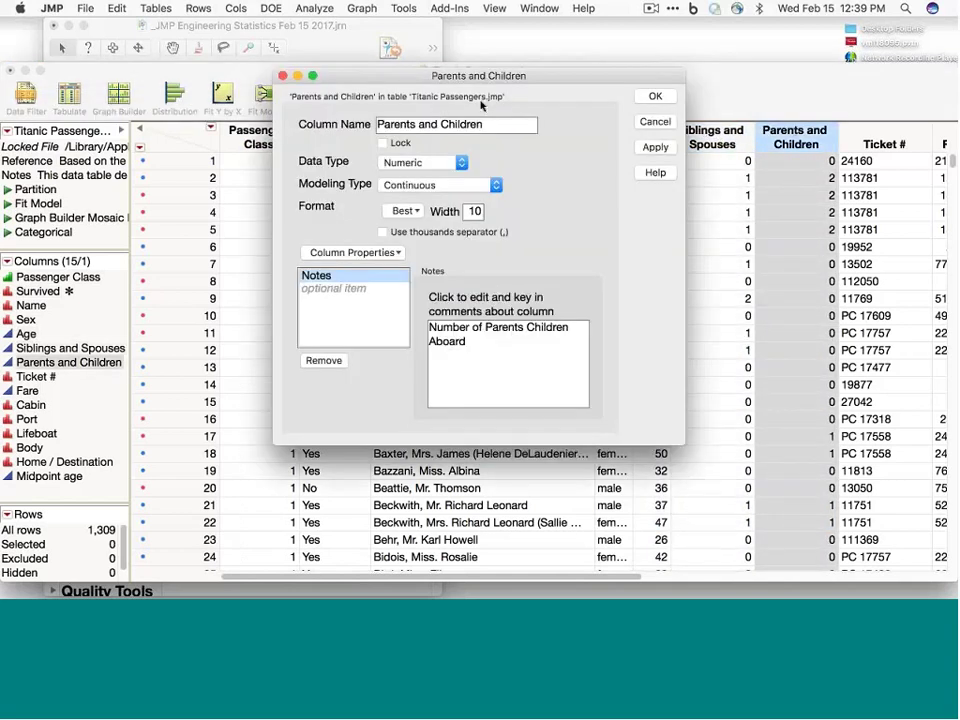
click(656, 122)
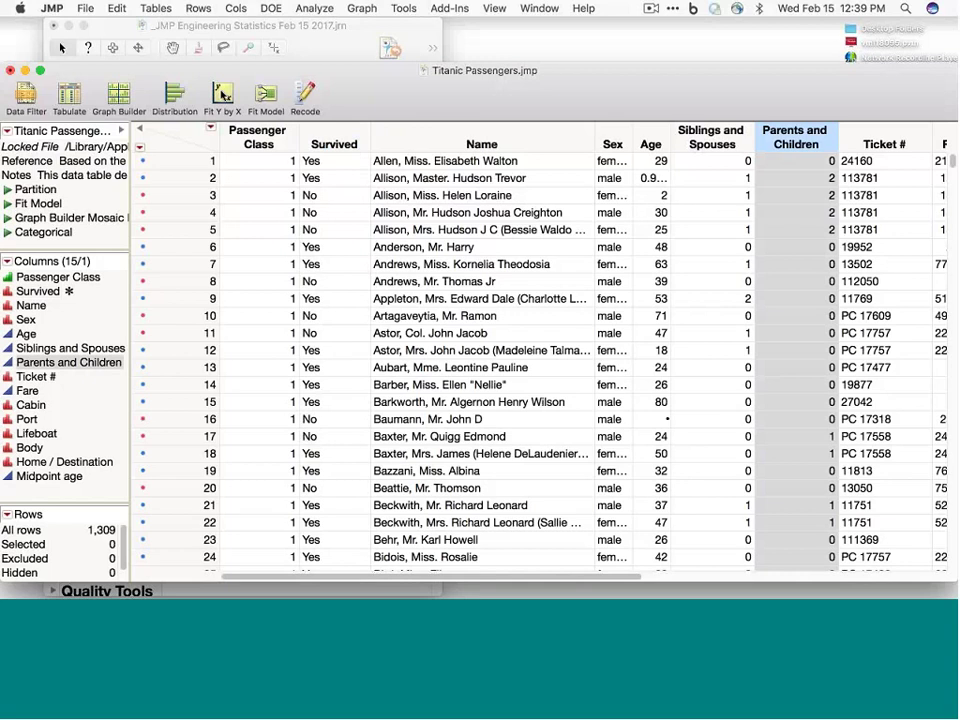
Start a Fit Y by X analysis with Survived as the Y response.
click(223, 94)
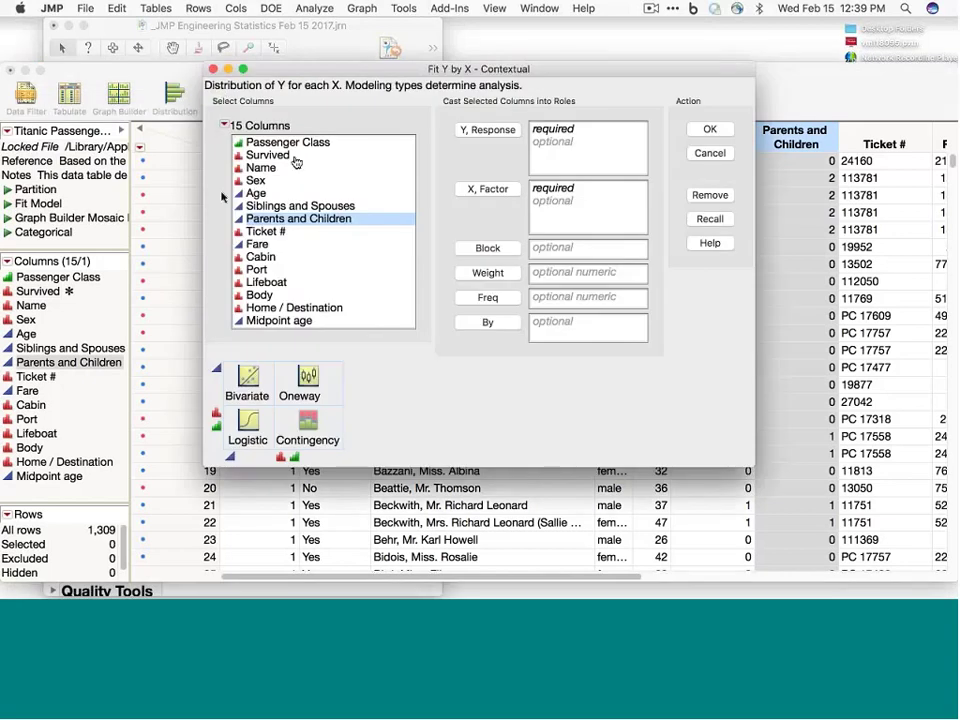
click(288, 156)
click(472, 133)
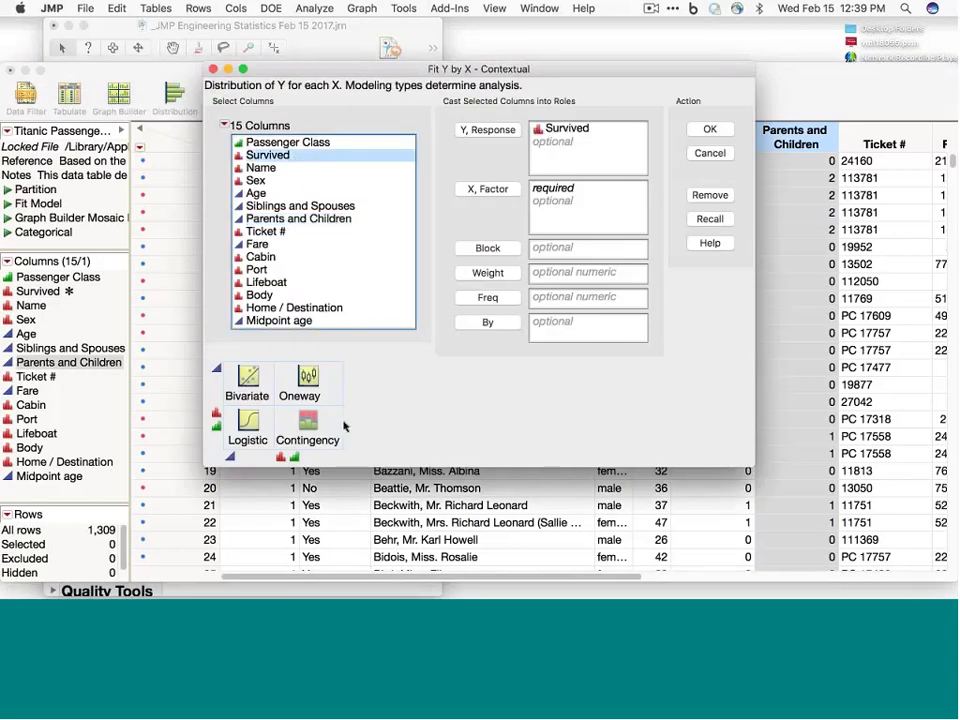
mouse_move(213, 449)
mouse_down()
mouse_move(350, 452)
mouse_move(360, 412)
mouse_move(267, 409)
mouse_move(215, 428)
mouse_move(213, 450)
mouse_up()
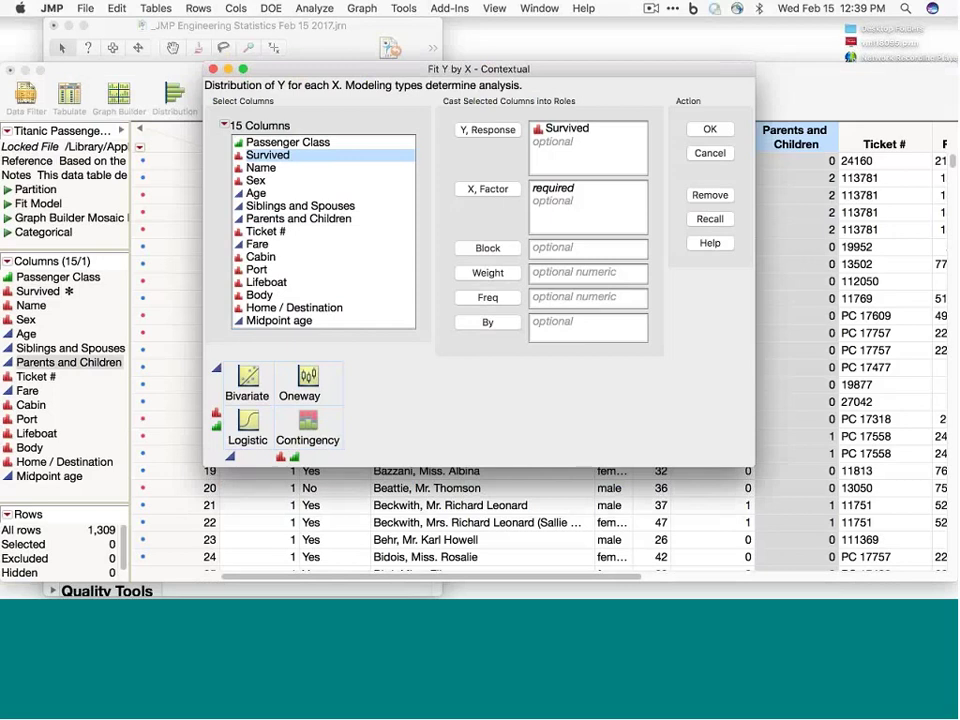
Assign Passenger Class and Sex as X factors for the Survived analysis.
click(288, 142)
click(474, 190)
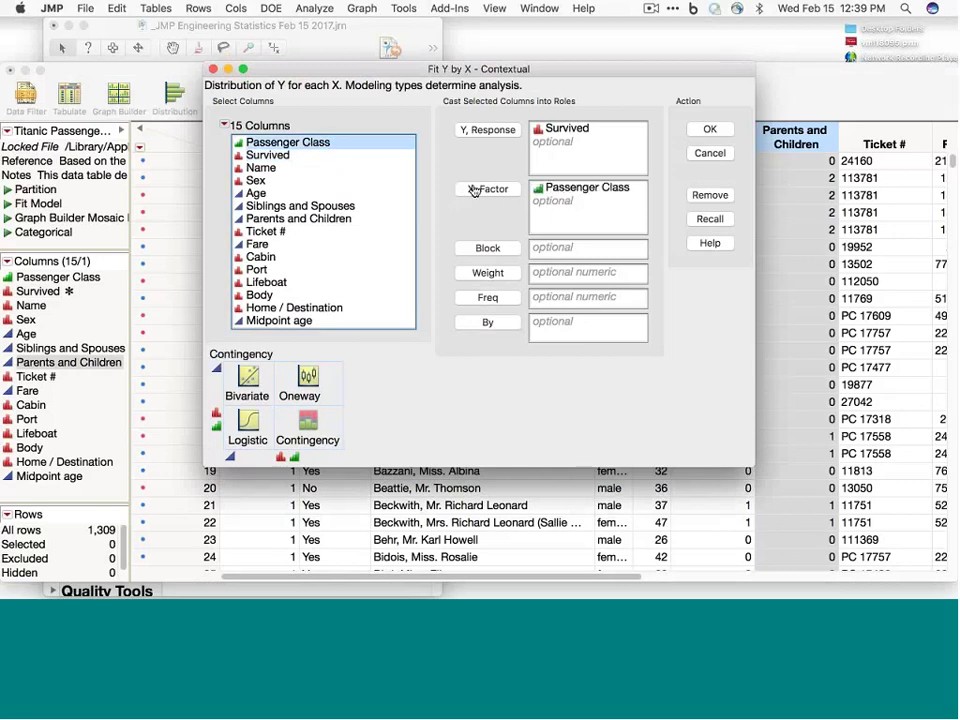
mouse_move(353, 439)
mouse_down()
mouse_move(332, 392)
mouse_move(275, 412)
mouse_move(278, 455)
mouse_move(344, 451)
mouse_move(353, 435)
mouse_up()
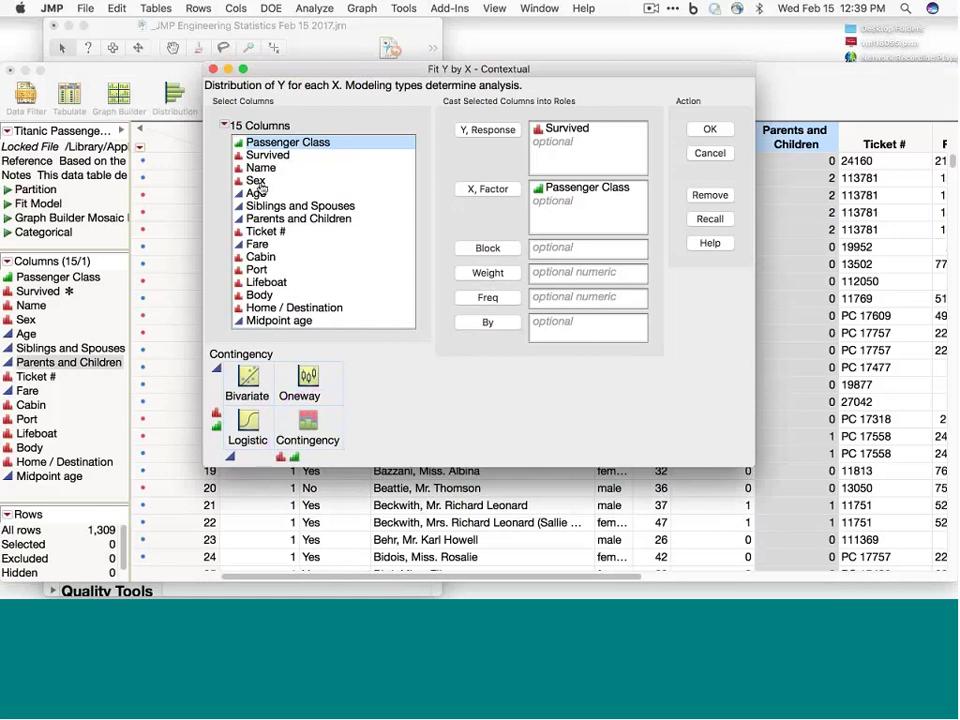
click(352, 181)
click(489, 189)
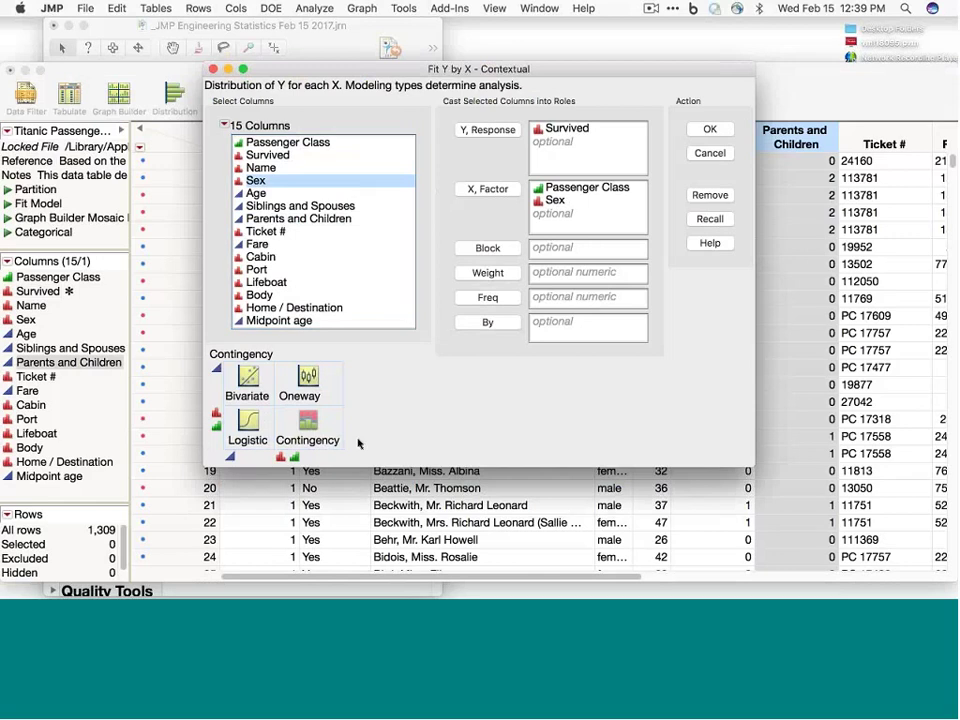
mouse_move(358, 443)
mouse_down()
mouse_move(347, 405)
mouse_move(275, 412)
mouse_move(350, 450)
mouse_up()
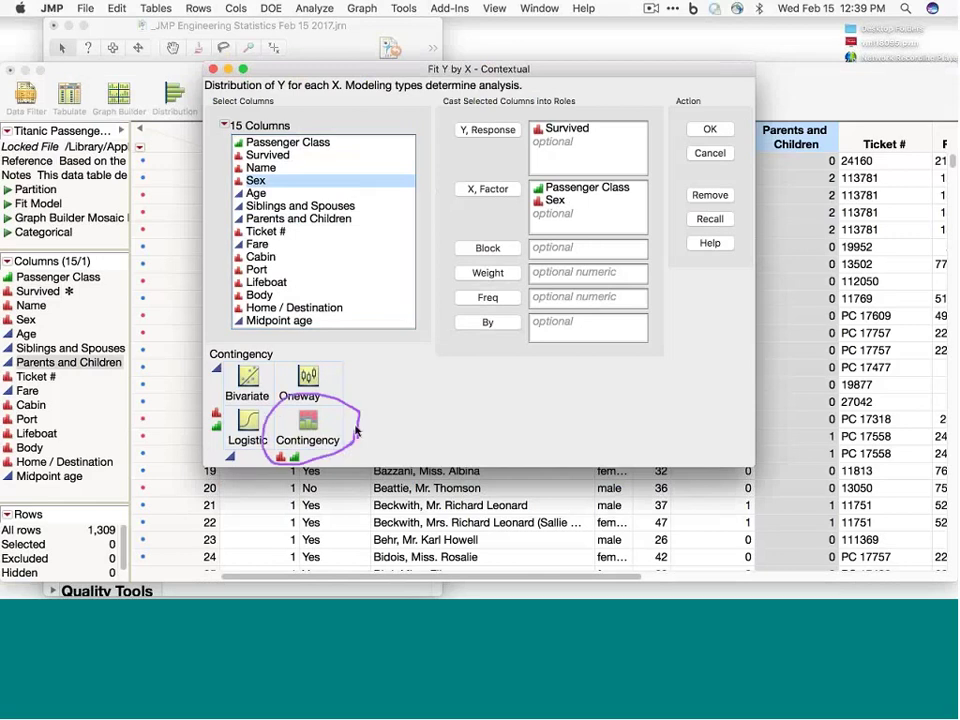
Add the continuous Parents and Children column as a third X factor.
click(317, 219)
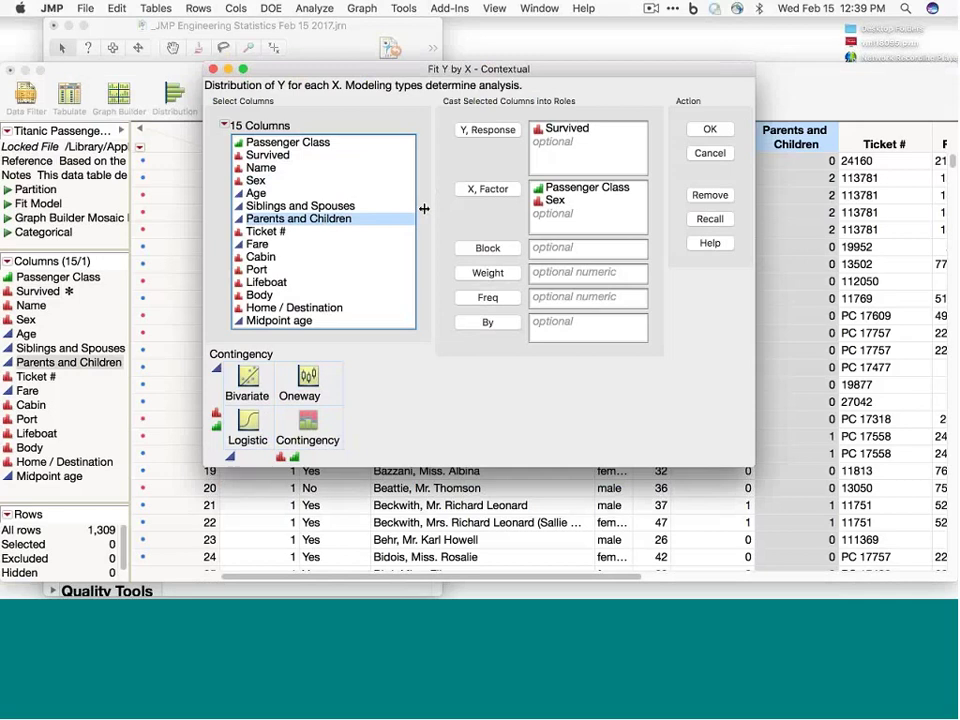
click(489, 191)
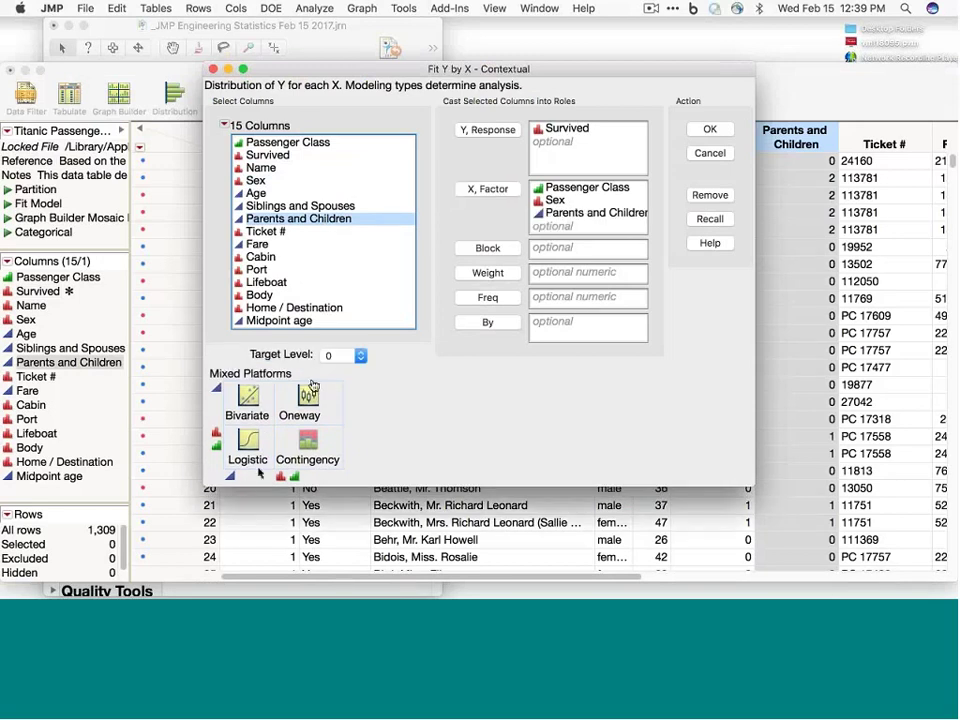
mouse_move(245, 478)
mouse_down()
mouse_move(285, 415)
mouse_move(217, 447)
mouse_move(246, 478)
mouse_up()
mouse_move(249, 361)
mouse_down()
mouse_move(314, 373)
mouse_move(366, 345)
mouse_move(280, 336)
mouse_move(248, 362)
mouse_up()
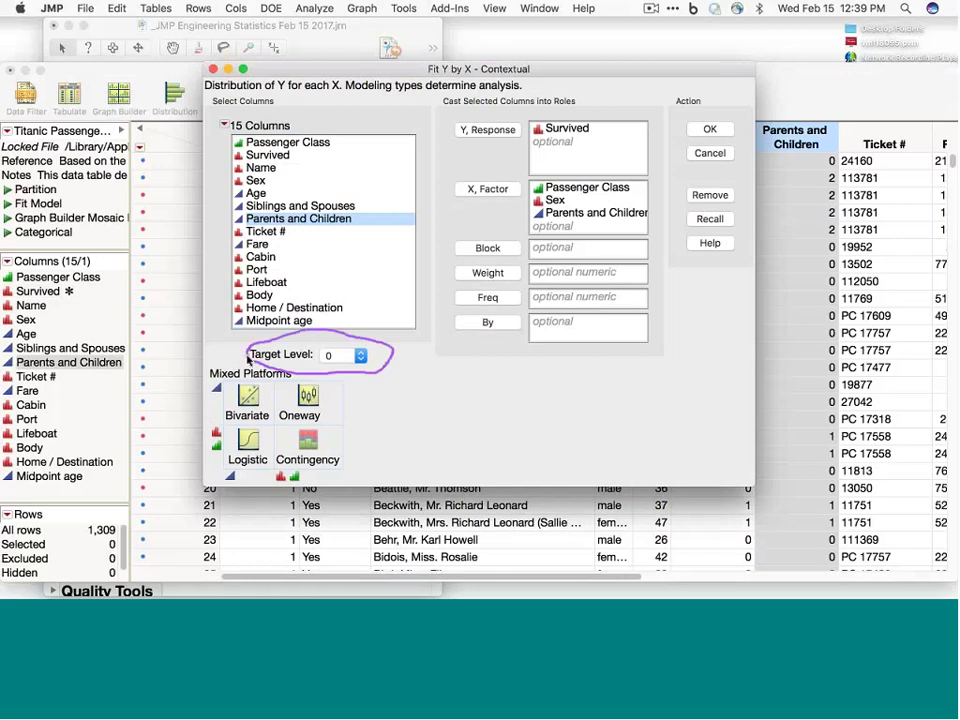
Set the target level to 1 and run the Fit Y by X analysis.
click(362, 358)
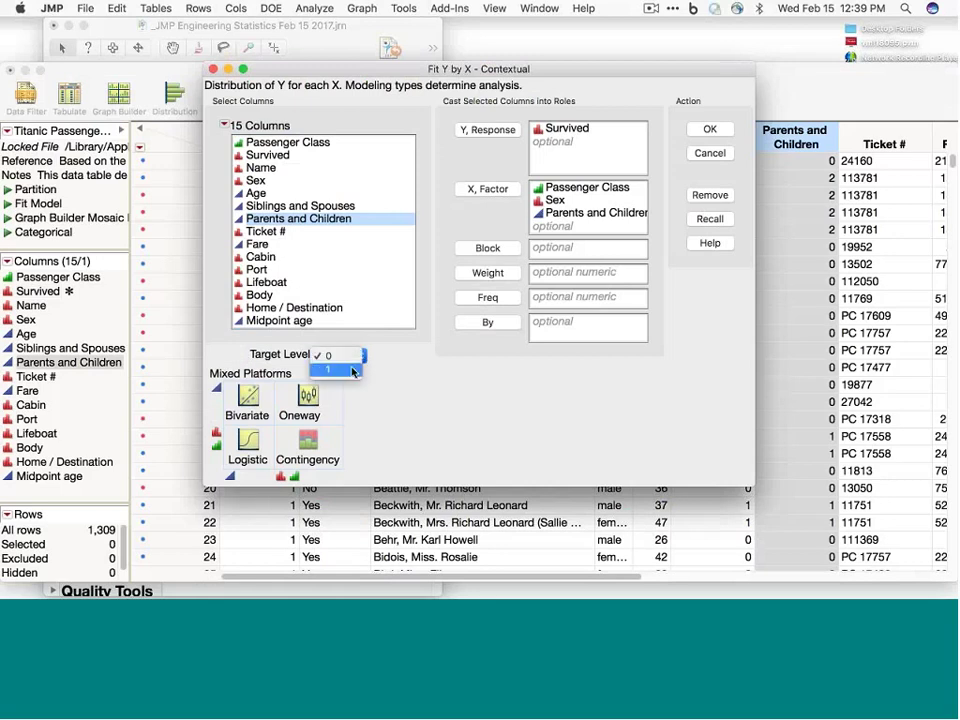
click(352, 372)
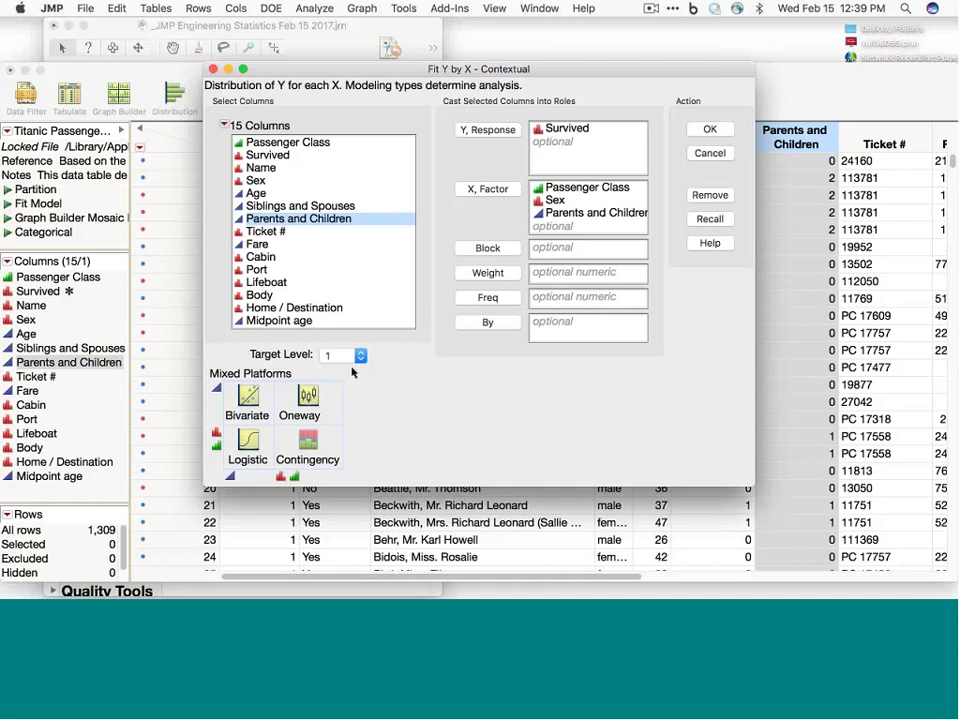
click(716, 130)
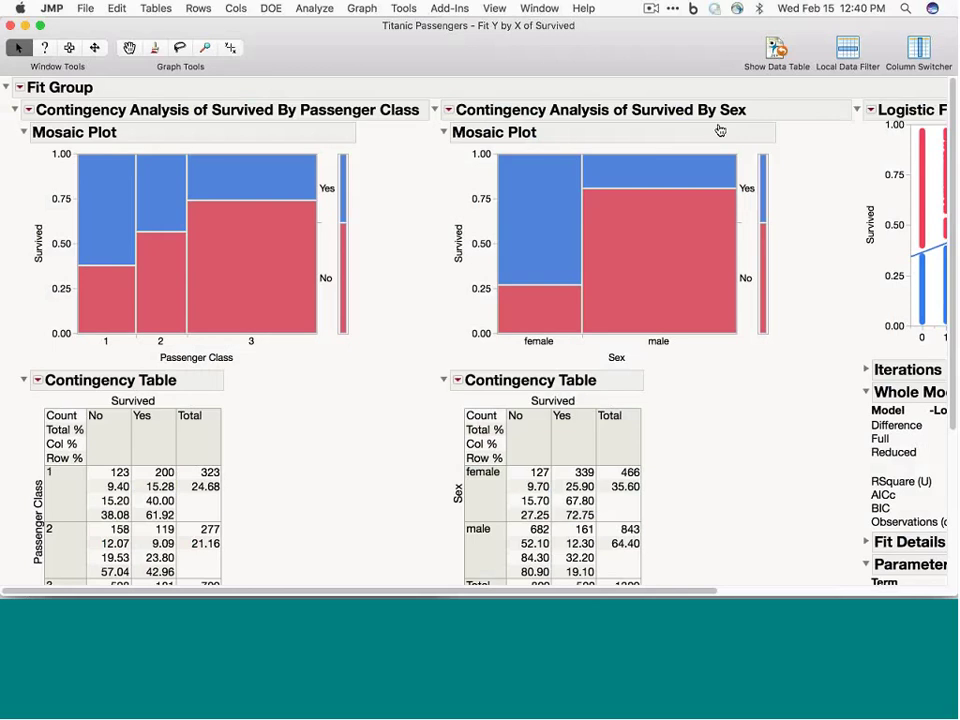
Widen the overall Survived bar beside the Passenger Class mosaic plot and inspect the frequencies of the plot's cells.
drag(347, 261, 372, 267)
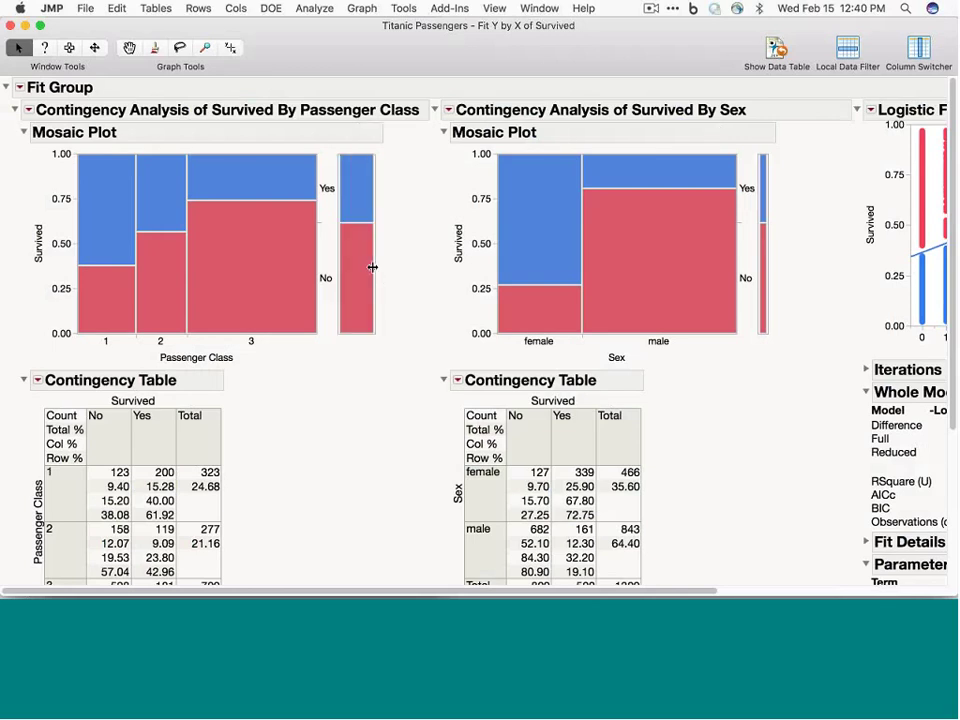
mouse_move(362, 237)
mouse_move(249, 294)
mouse_move(242, 187)
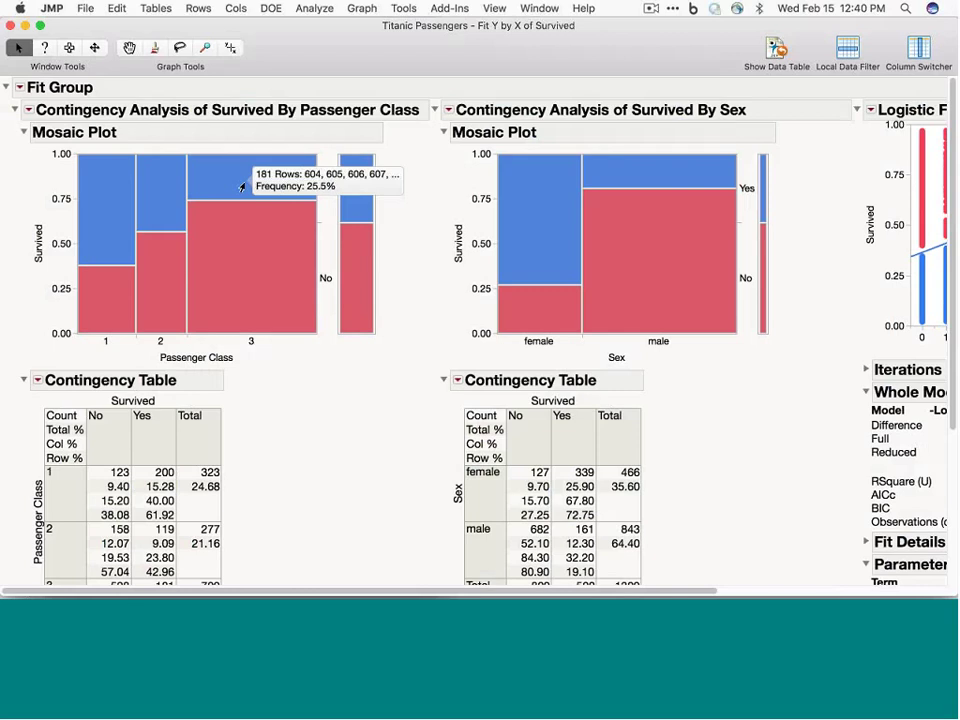
mouse_move(92, 203)
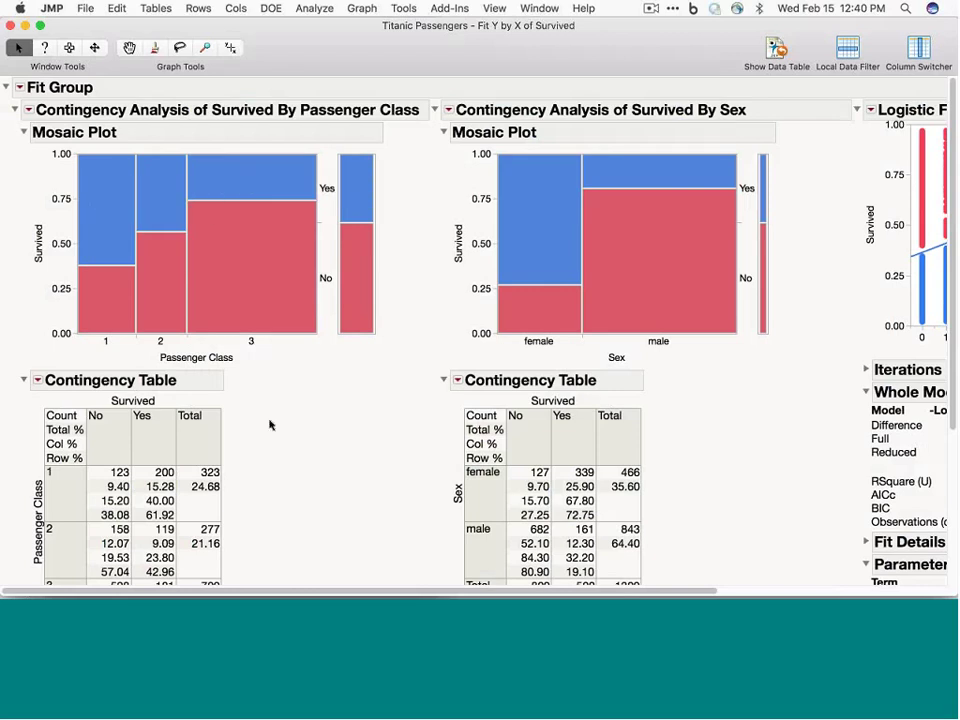
Examine the contingency tables and test results for Survived by Passenger Class and by Sex, and review the additional analysis options.
scroll(270, 424, down, 5)
mouse_move(232, 303)
mouse_down()
mouse_move(304, 392)
mouse_move(275, 540)
mouse_move(250, 554)
mouse_up()
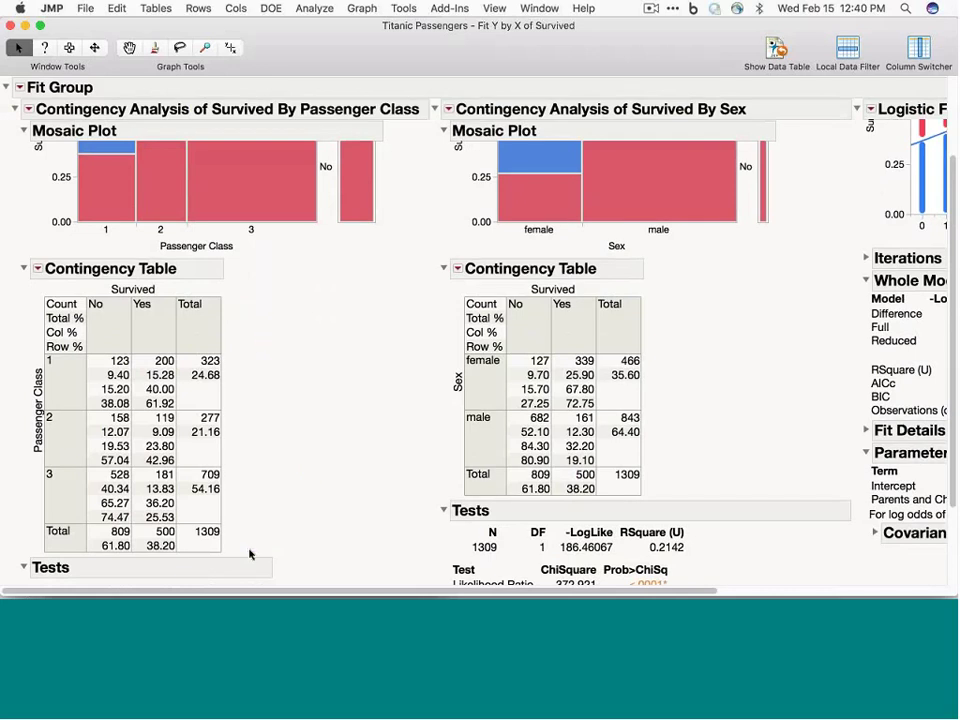
scroll(250, 554, down, 5)
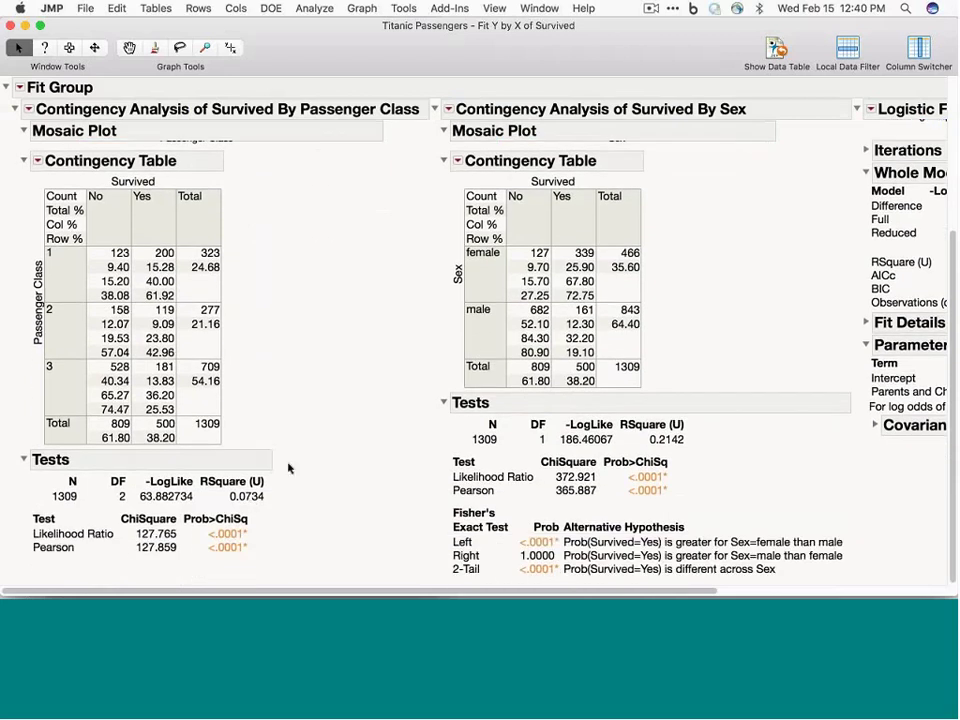
mouse_move(291, 463)
mouse_down()
mouse_move(312, 472)
mouse_move(311, 577)
mouse_up()
scroll(310, 577, up, 10)
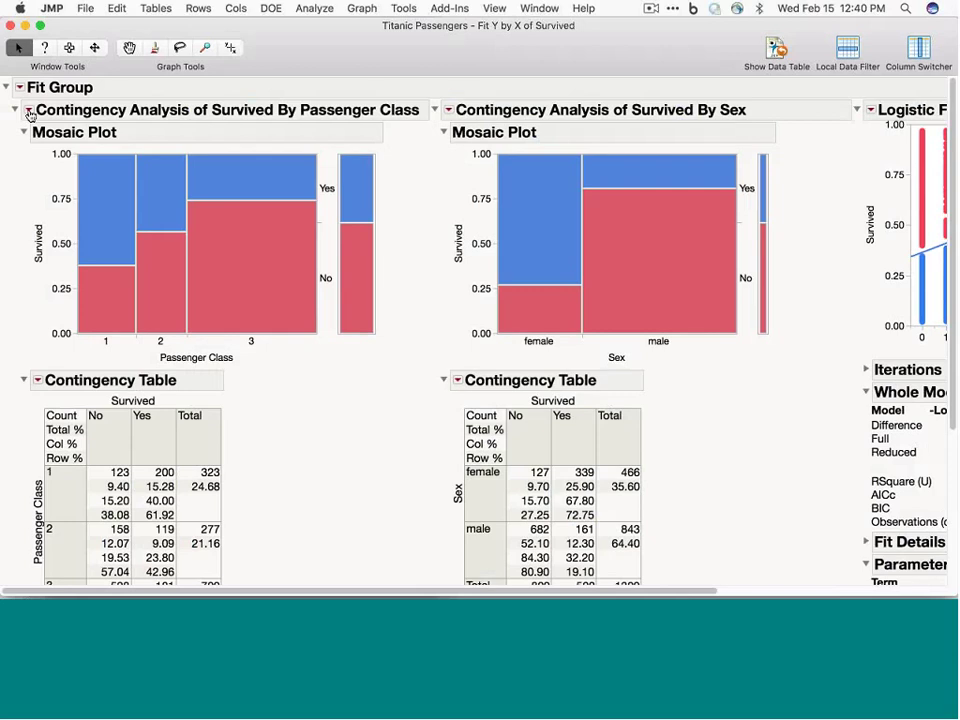
click(30, 114)
click(339, 461)
scroll(722, 457, right, 5)
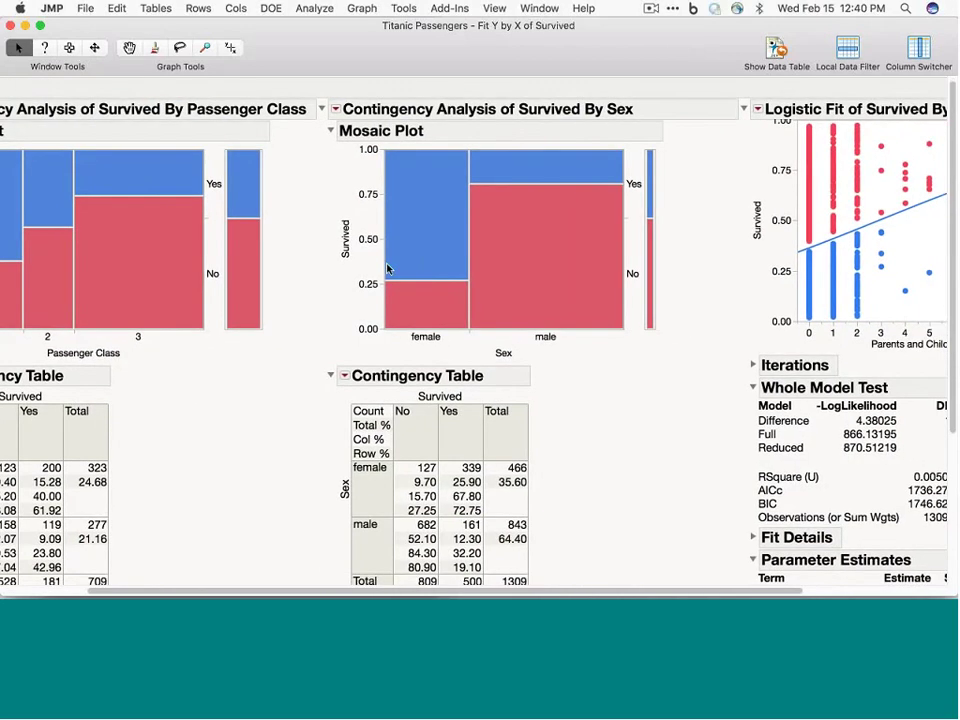
click(337, 110)
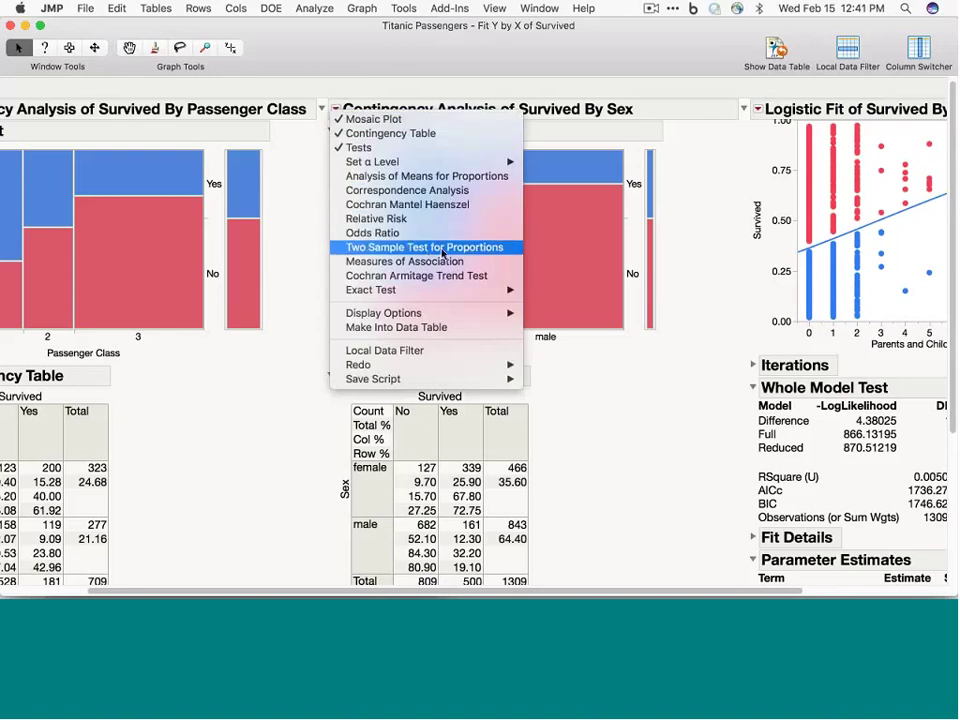
click(612, 435)
View the logistic fit of Survived by Parents and Children, and close the Fit Y by X report of Survived.
scroll(614, 440, right, 5)
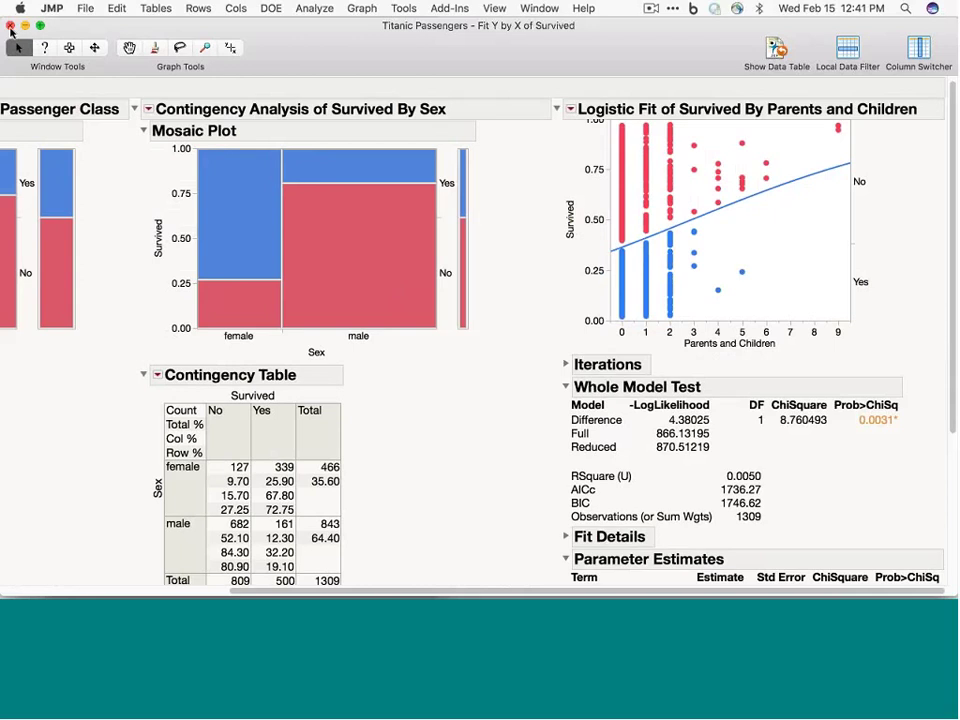
click(11, 25)
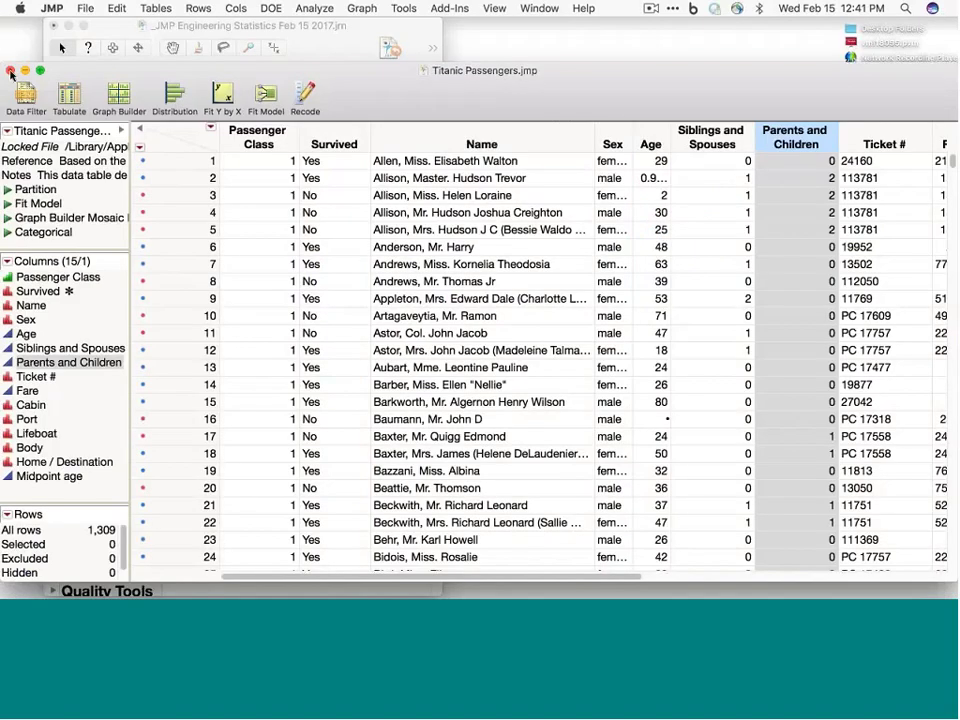
Close the Titanic Passengers data table and collapse the journal's Fit Y by X and Statistical Intervals and Hypothesis Testing sections.
click(10, 70)
click(426, 196)
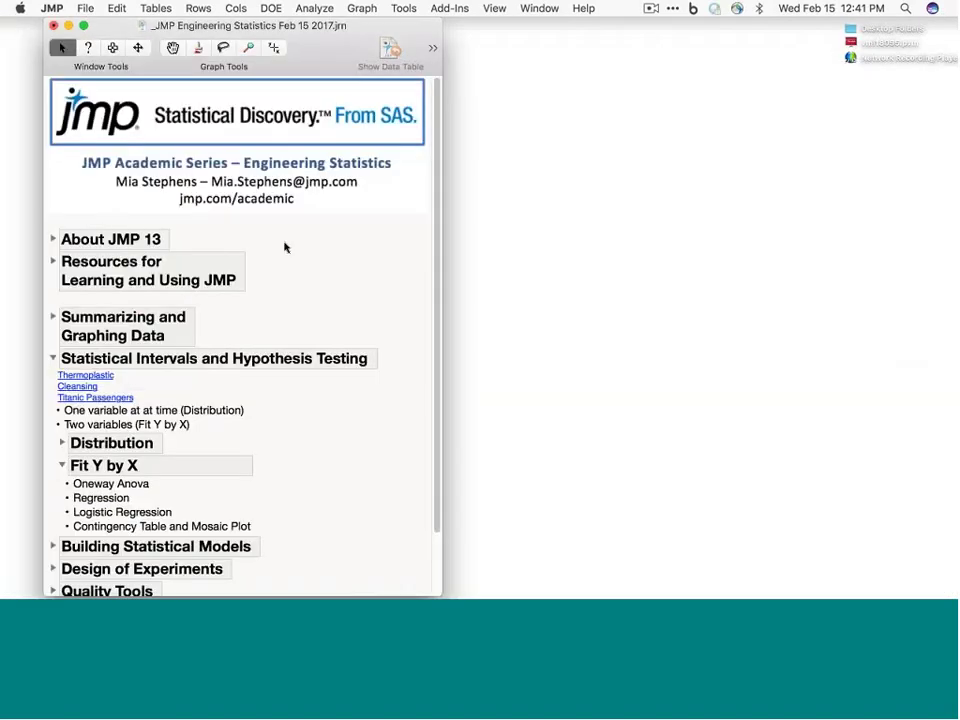
click(62, 465)
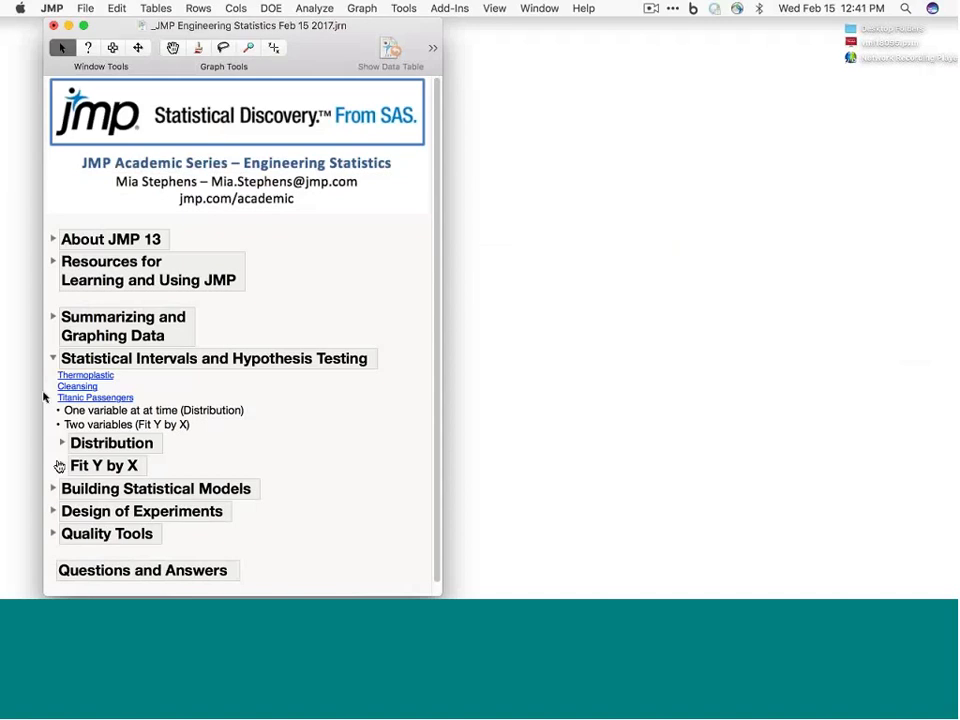
click(53, 359)
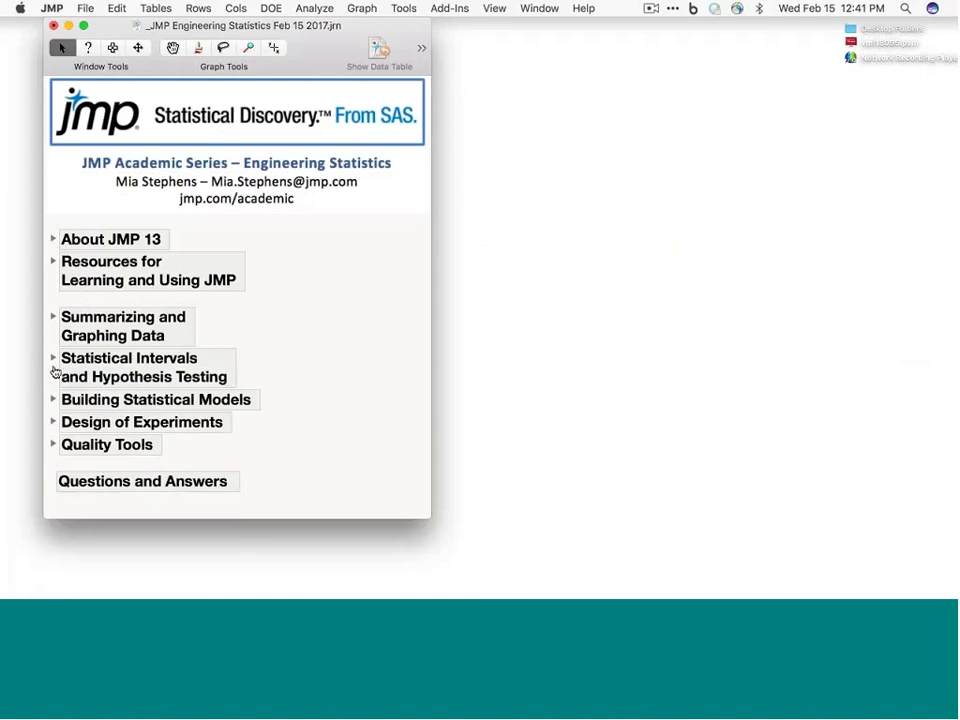
Open the Cleansing data table from the journal's Fit Model section under Building Statistical Models, and move its window over the journal.
click(54, 400)
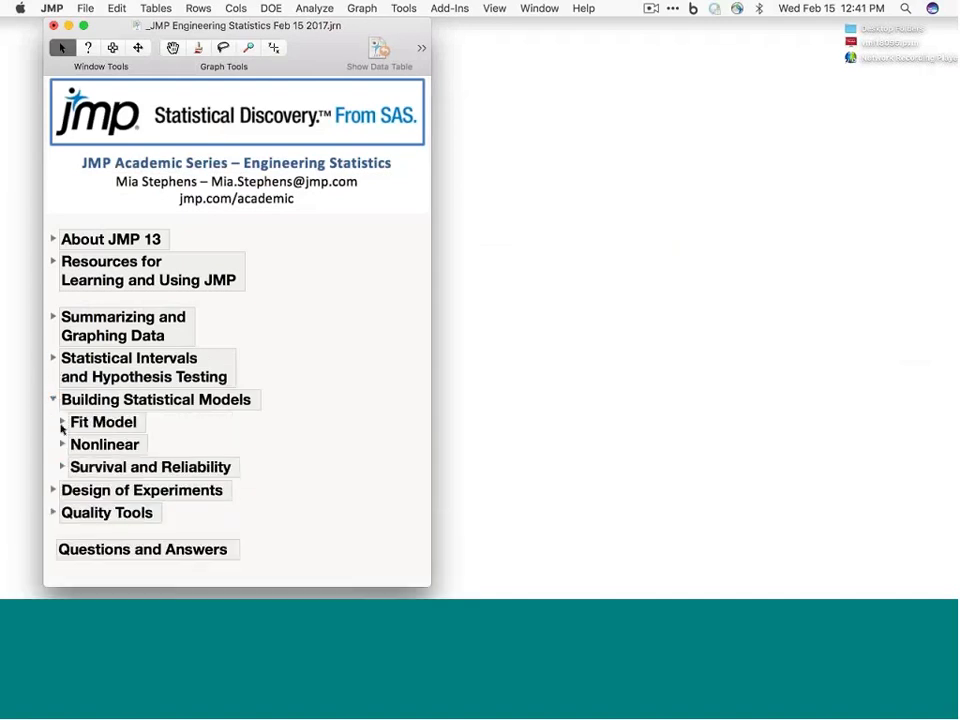
click(62, 423)
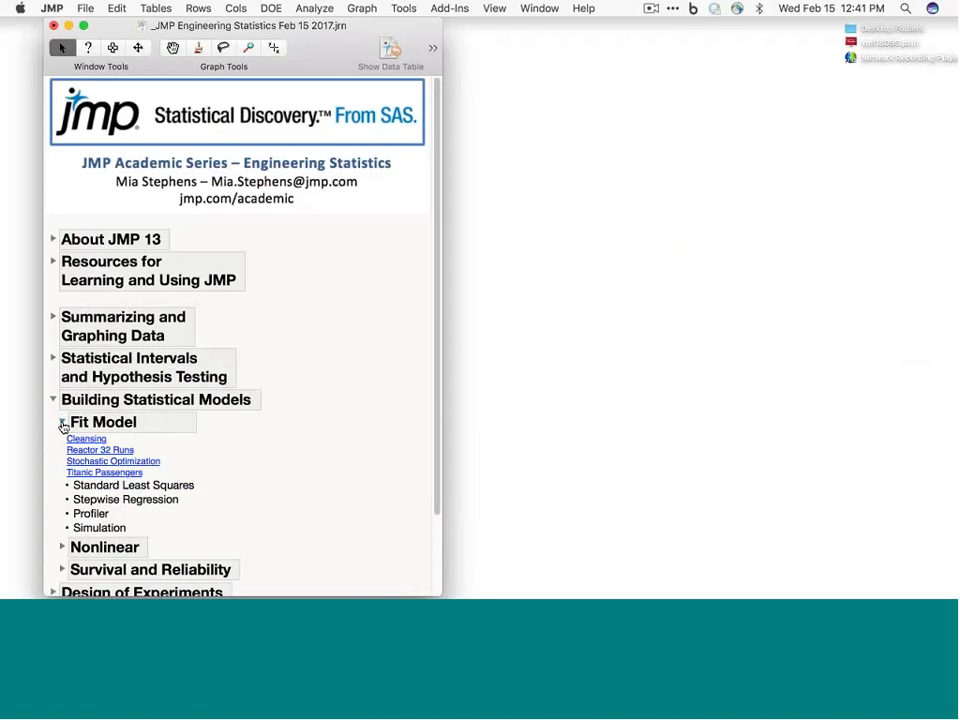
scroll(64, 426, down, 3)
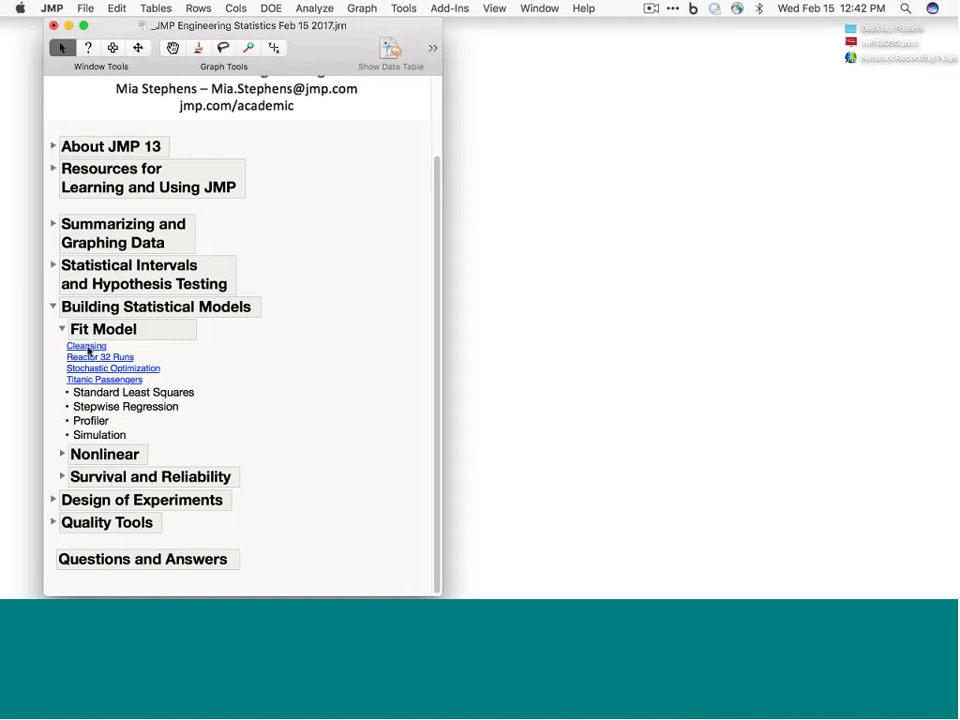
click(88, 346)
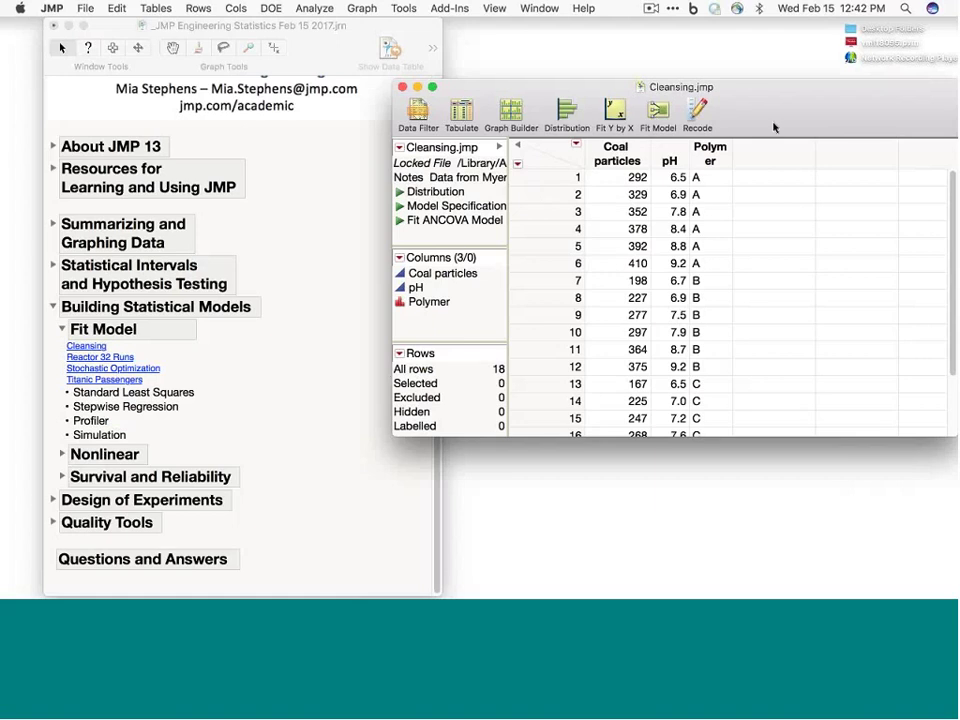
drag(774, 127, 536, 171)
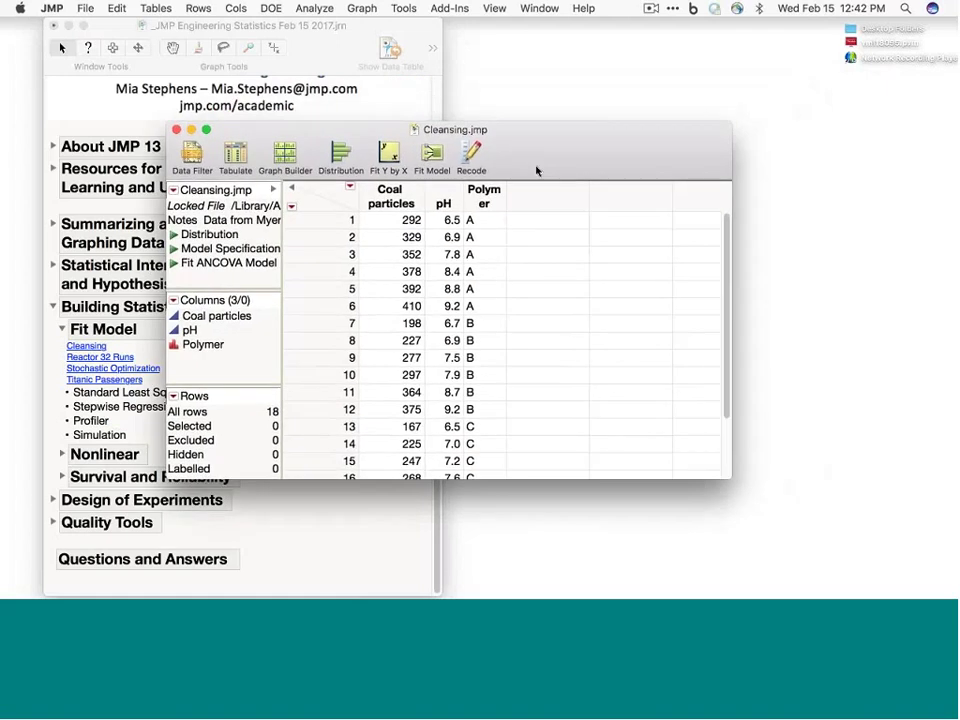
Start a Fit Model analysis of the Cleansing data and assign Coal particles as the Y response.
click(314, 9)
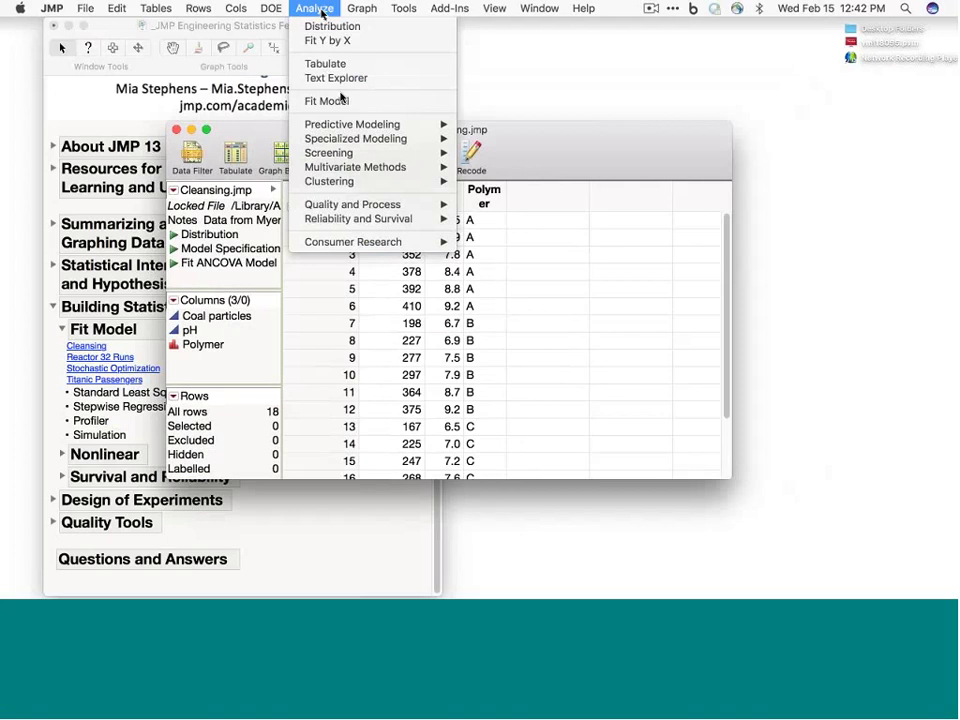
click(342, 101)
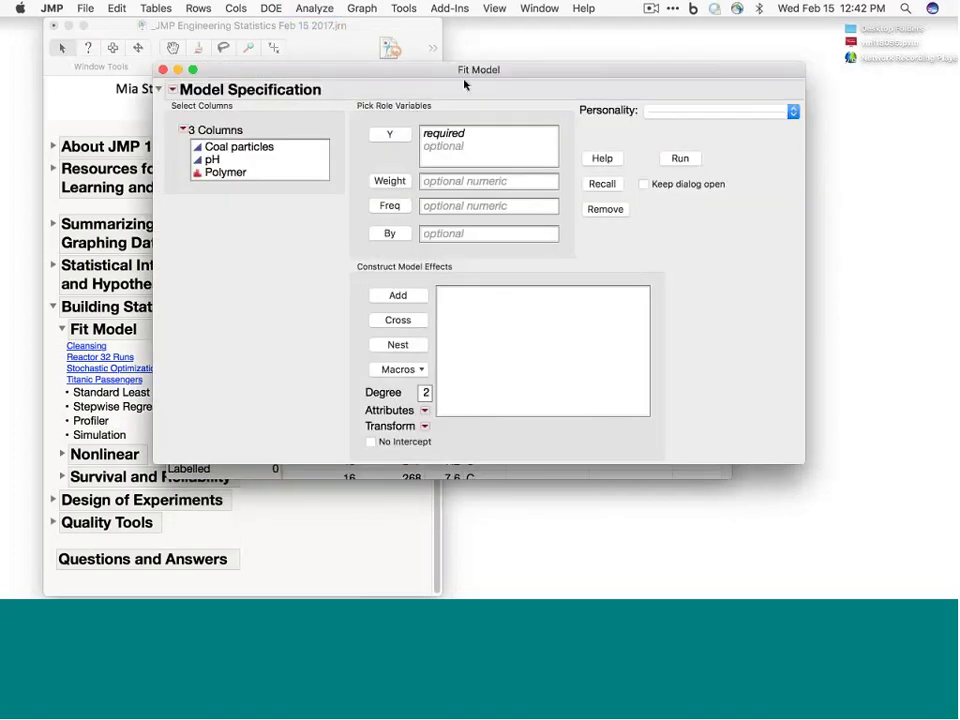
drag(487, 75, 415, 114)
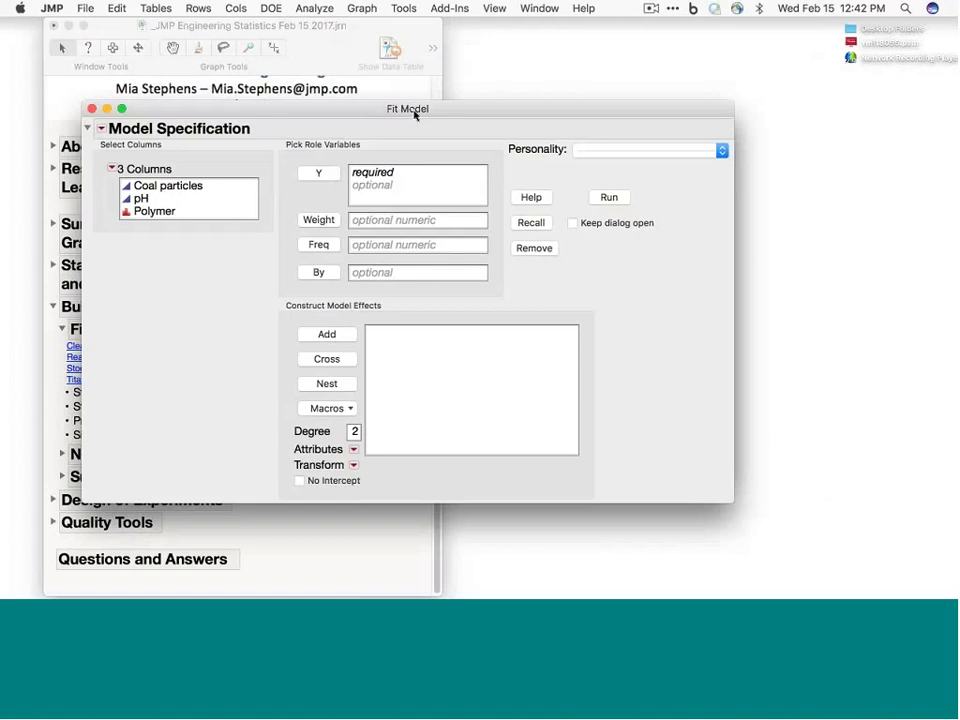
click(205, 188)
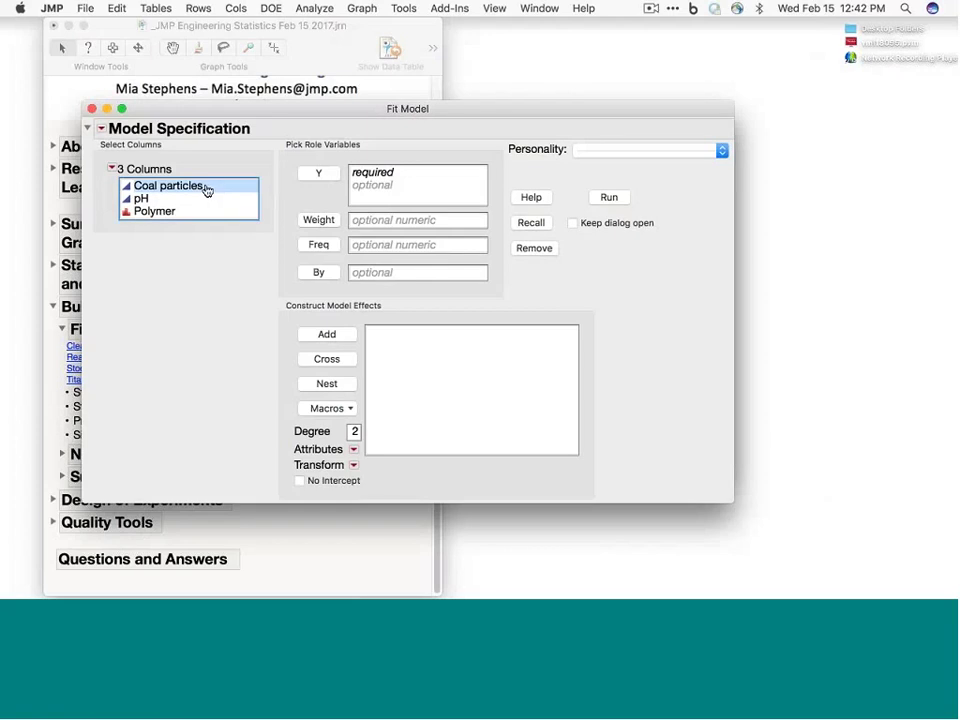
click(319, 176)
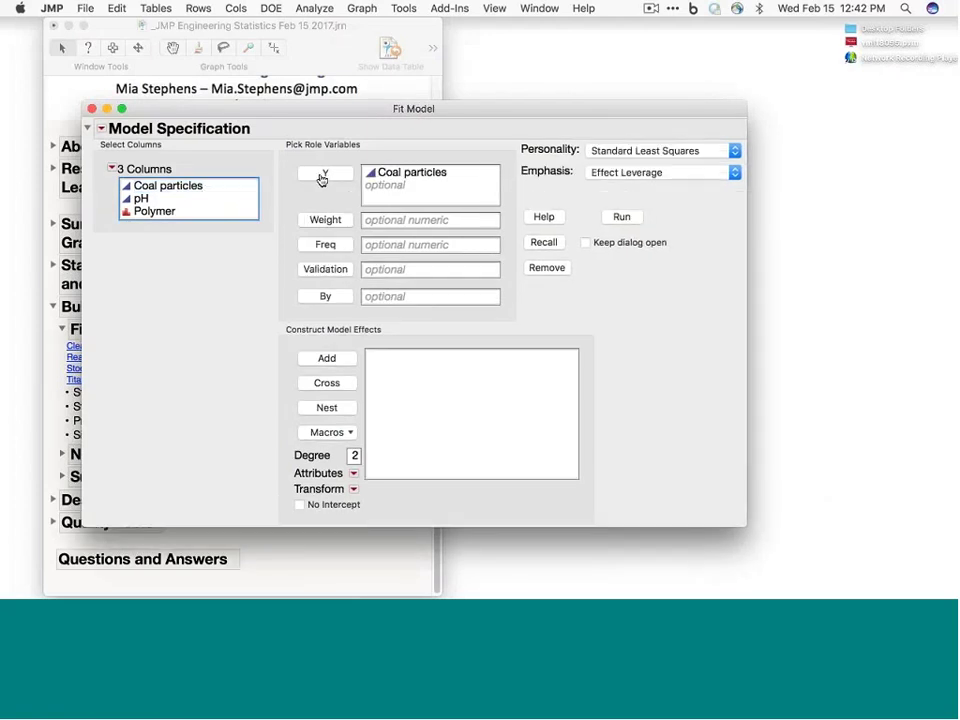
Add pH, Polymer and the pH*Polymer interaction as model effects, and run the standard least squares model.
click(187, 202)
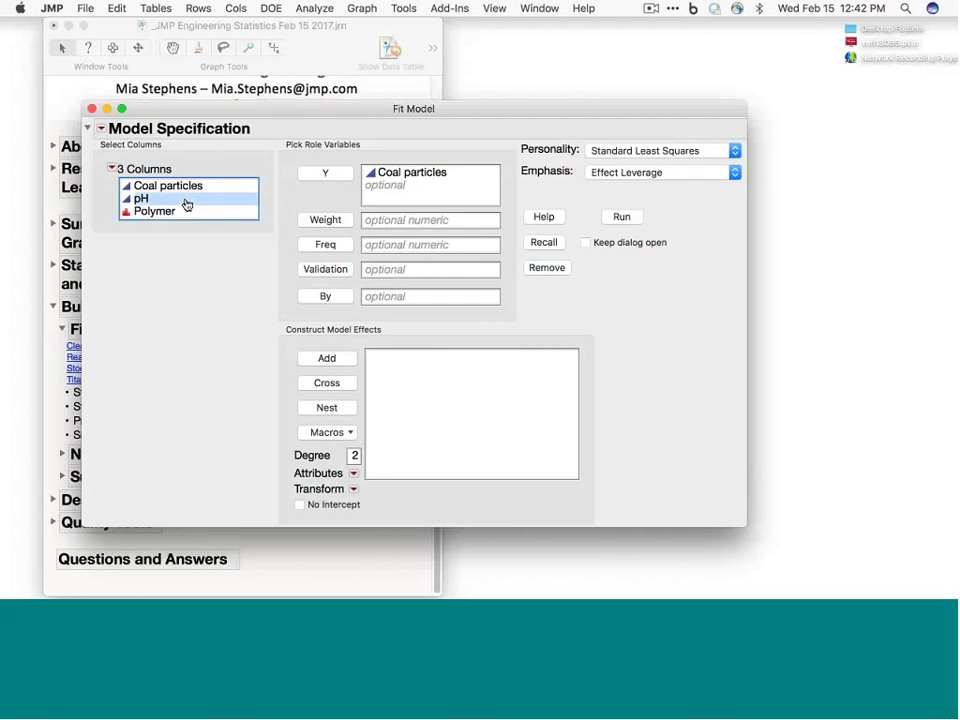
click(324, 360)
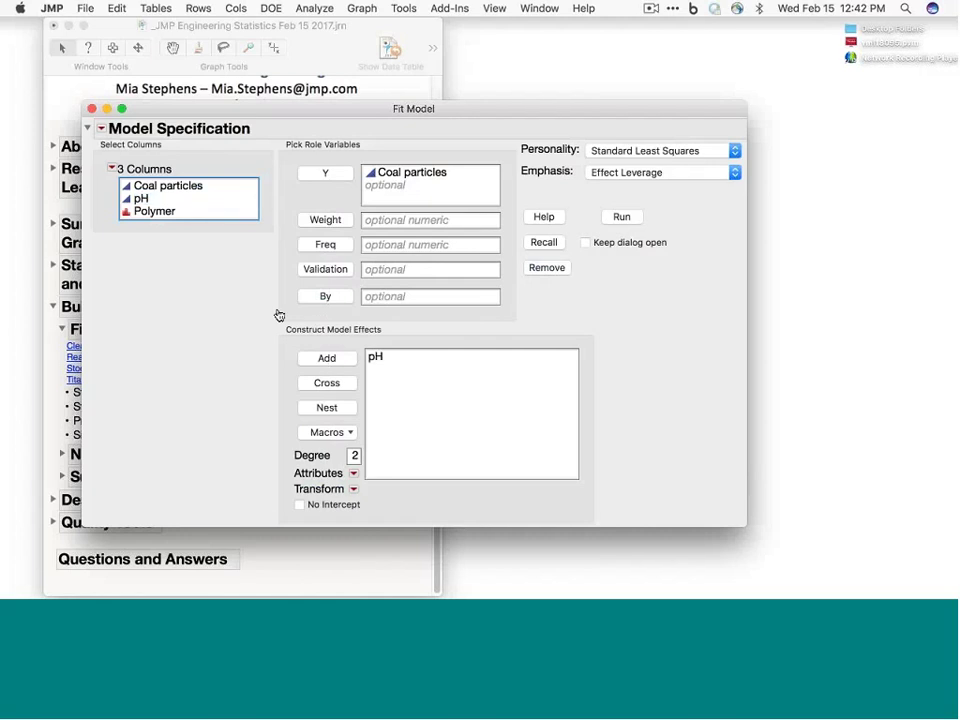
key(Down)
click(343, 362)
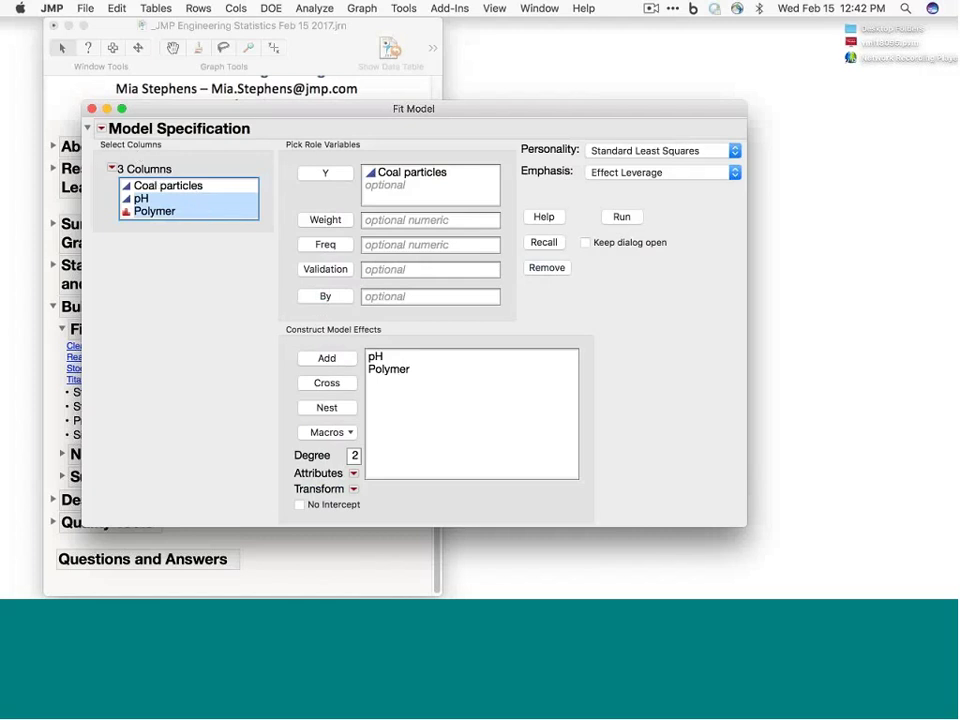
click(331, 386)
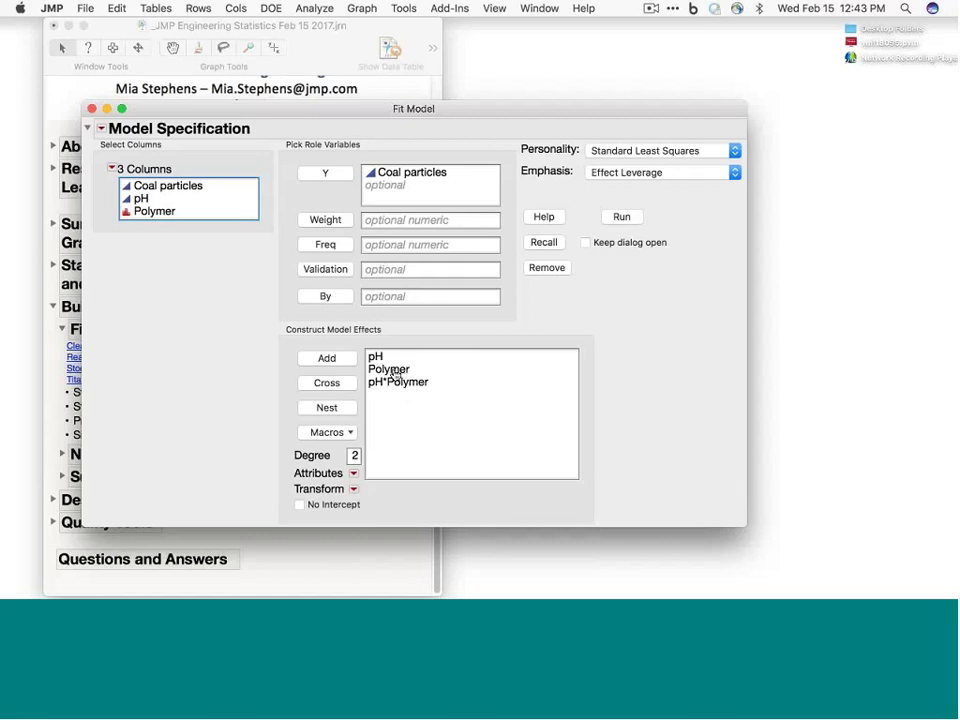
click(621, 218)
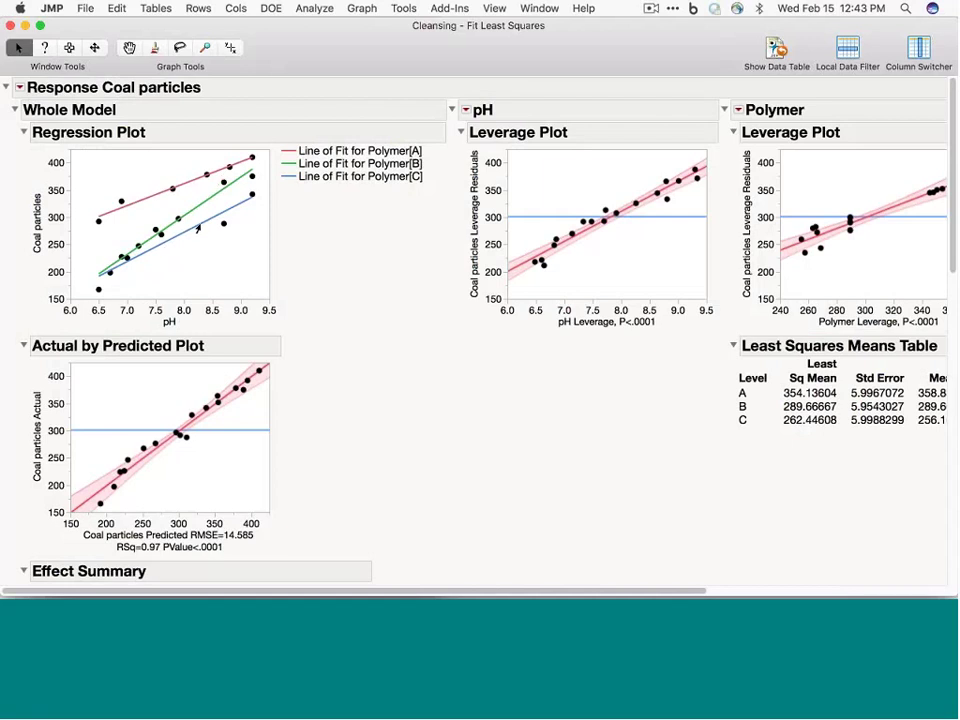
Collapse the Regression Plot and highlight the pH*Polymer interaction in the Effect Summary.
scroll(435, 340, down, 5)
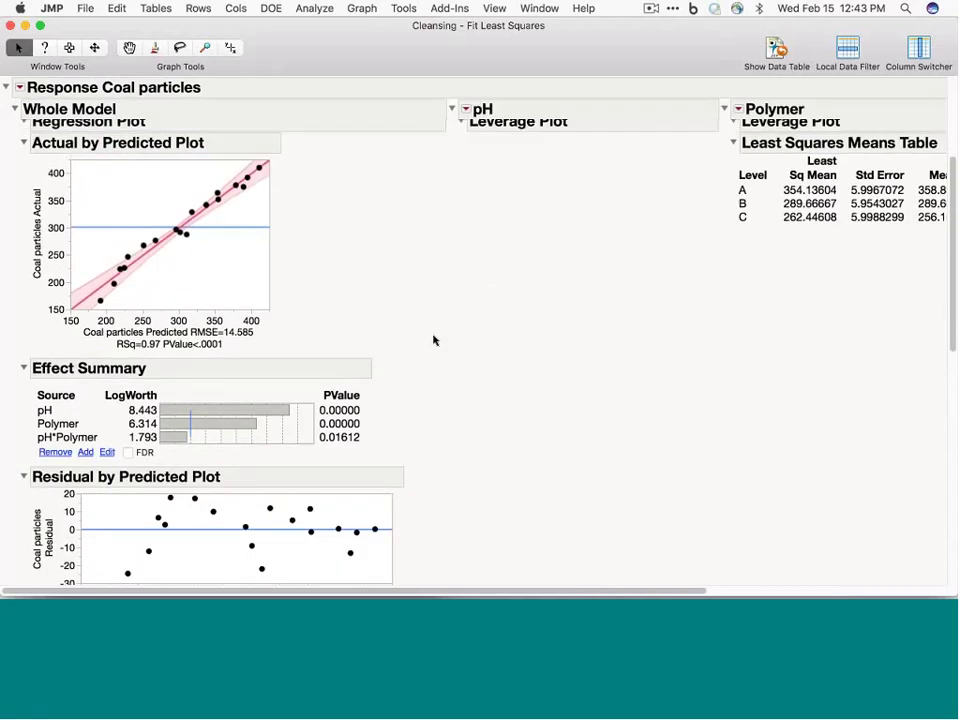
scroll(435, 340, up, 3)
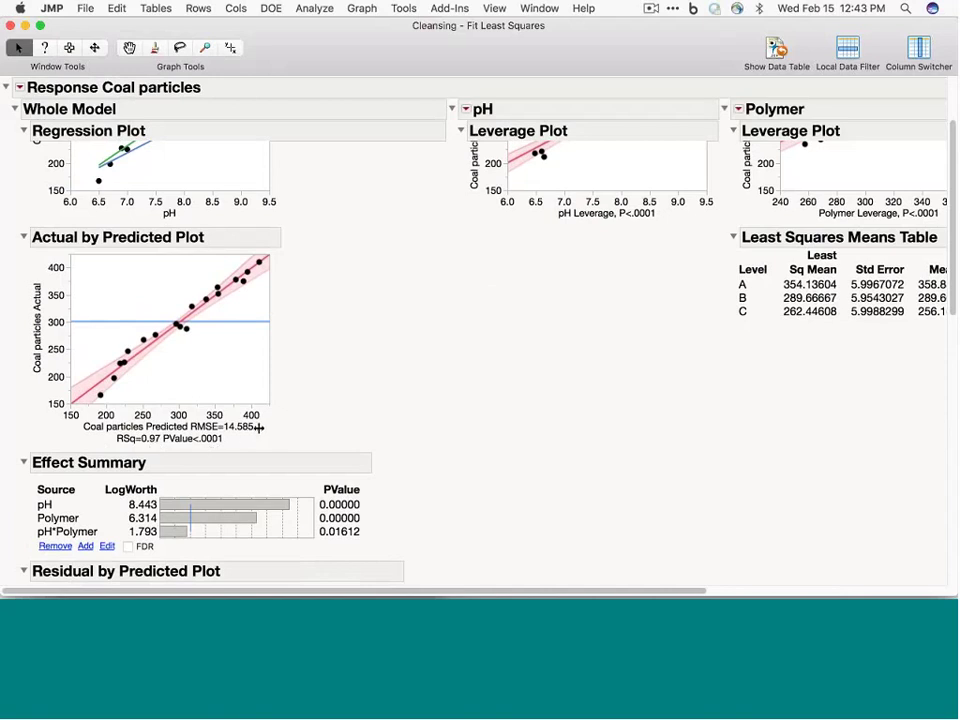
click(24, 132)
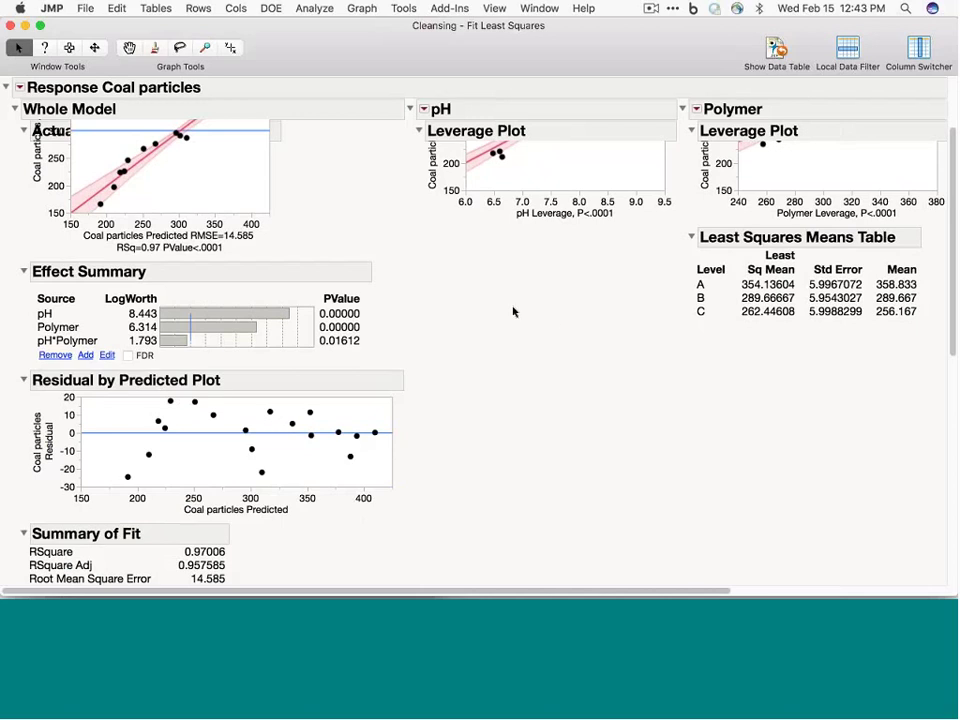
drag(385, 270, 403, 362)
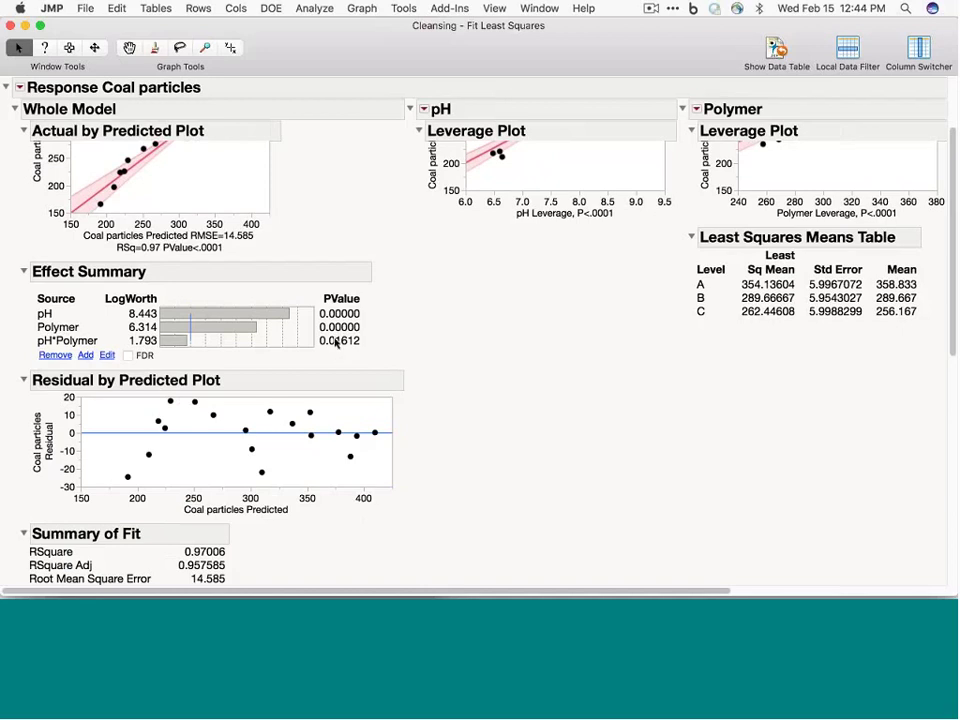
click(73, 343)
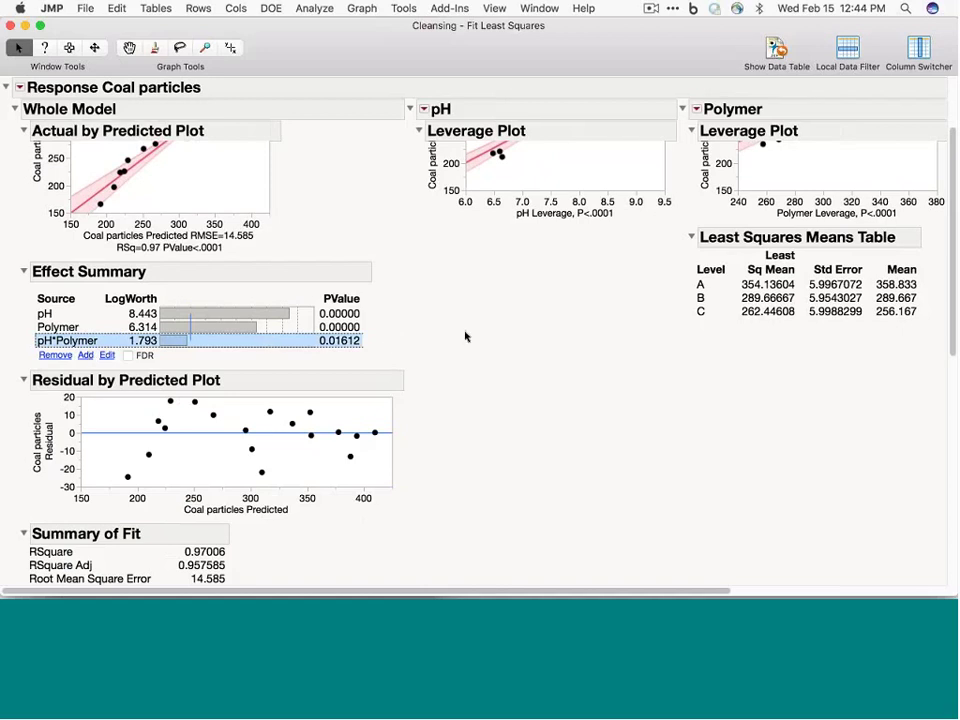
Collapse the Effect Summary and Residual by Predicted Plot, then review the Effect Tests and collapse them too.
click(23, 271)
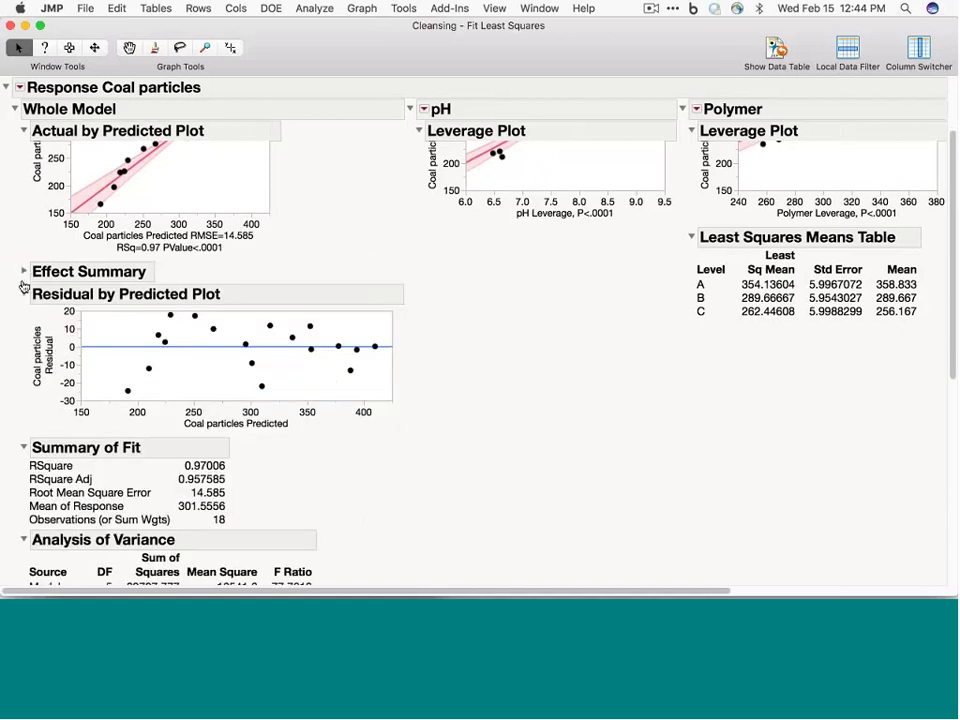
click(23, 294)
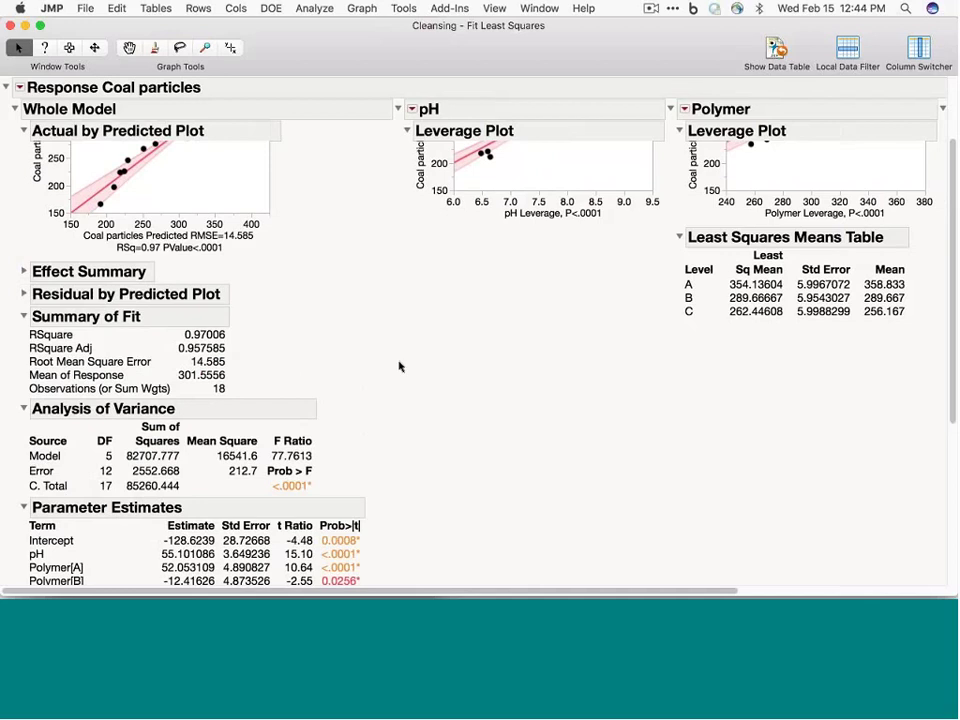
scroll(398, 367, down, 3)
scroll(398, 367, down, 8)
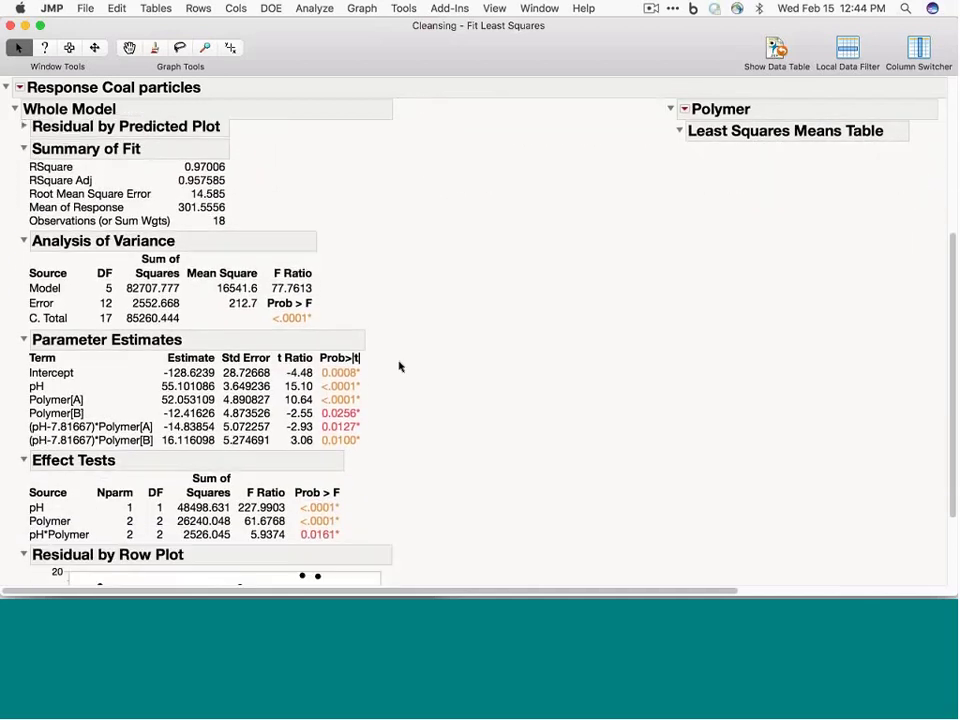
scroll(398, 367, down, 2)
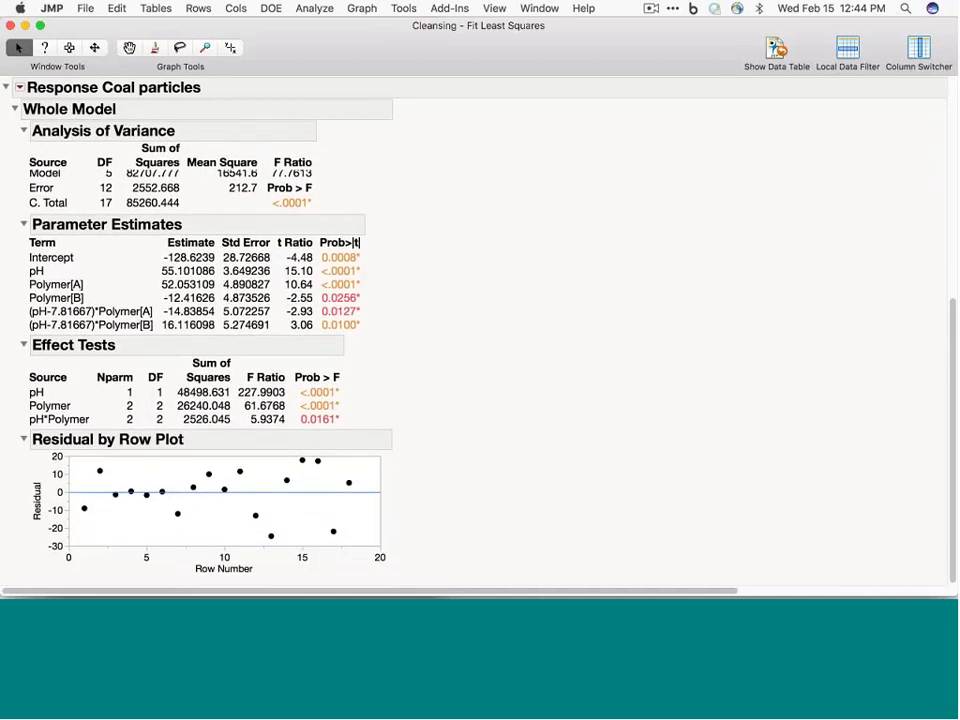
mouse_move(350, 381)
mouse_down()
mouse_move(368, 410)
mouse_move(361, 432)
mouse_up()
click(23, 344)
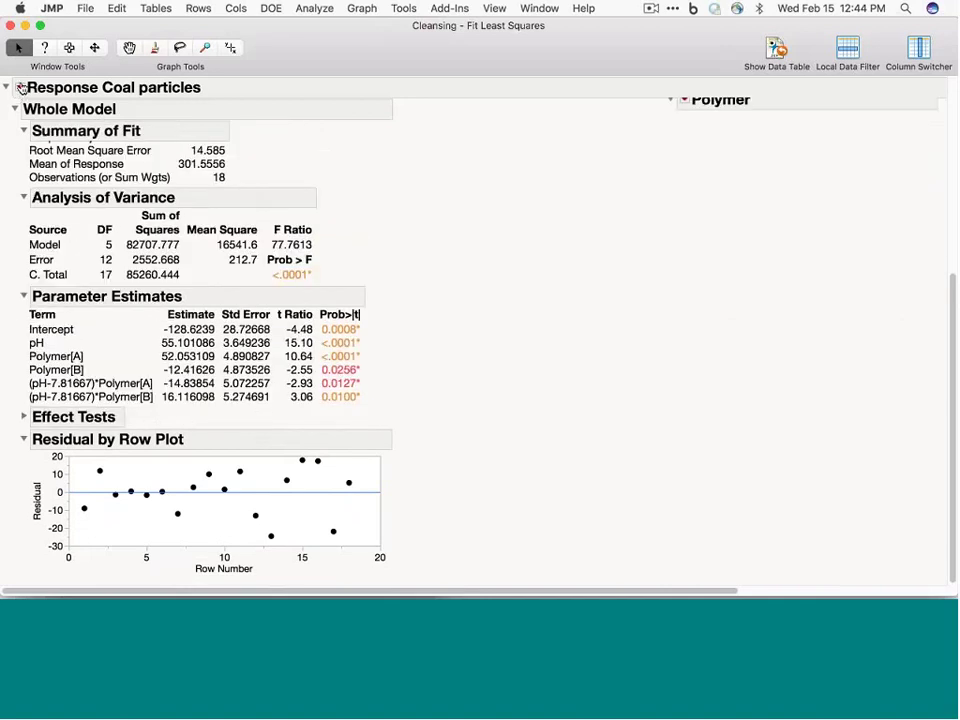
Add the Prediction Profiler to the Coal particles least squares report.
click(21, 89)
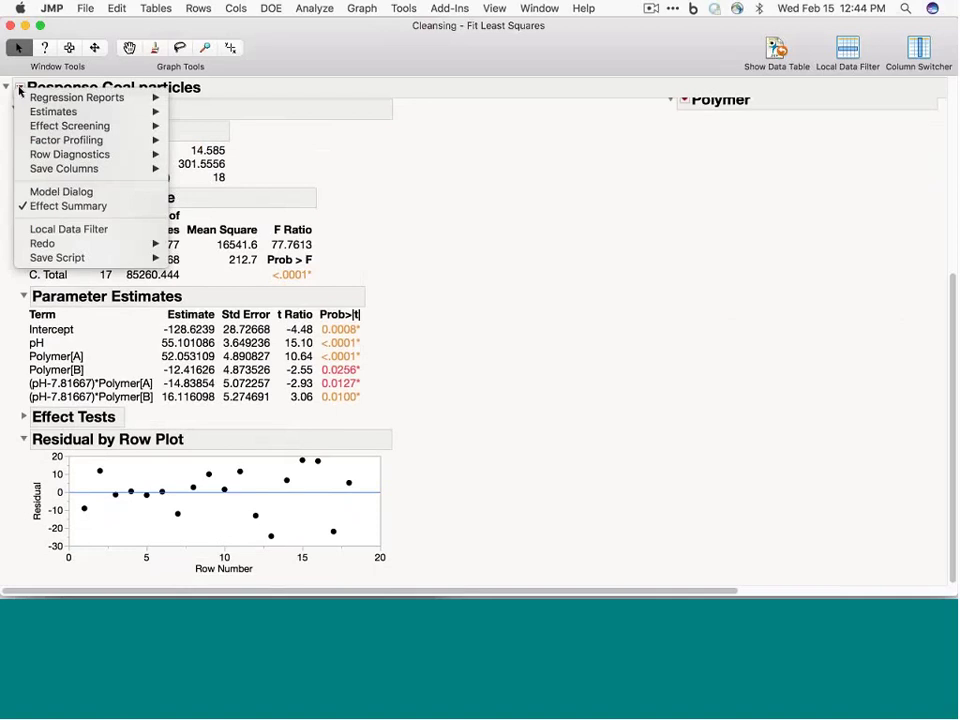
mouse_move(58, 147)
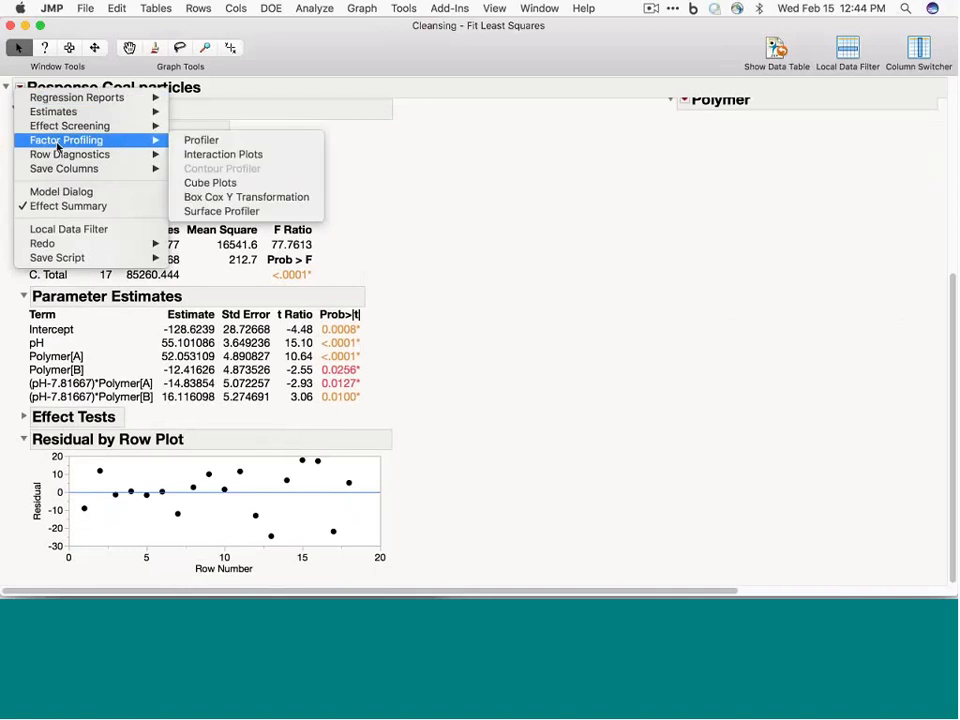
click(216, 143)
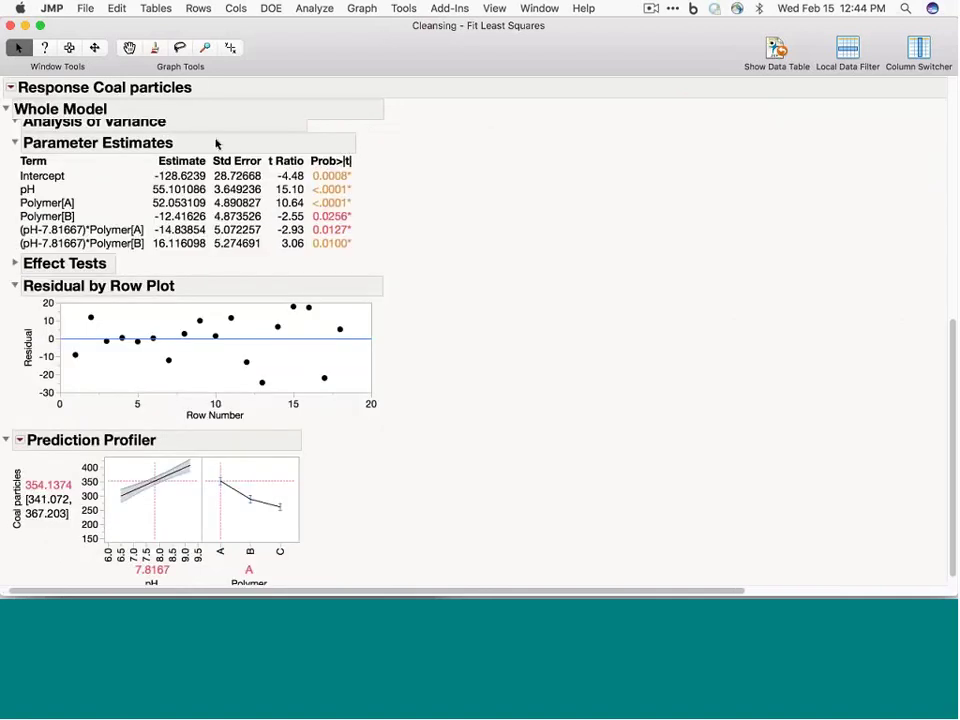
Collapse the Residual by Row Plot, Analysis of Variance and Summary of Fit outlines above the Prediction Profiler.
click(14, 287)
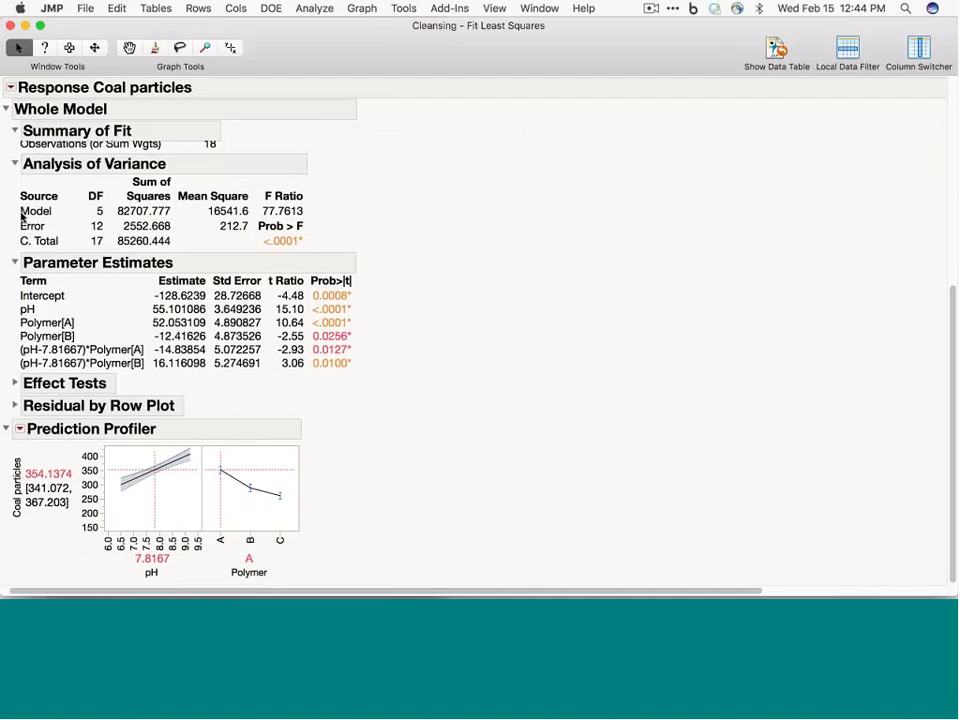
click(15, 163)
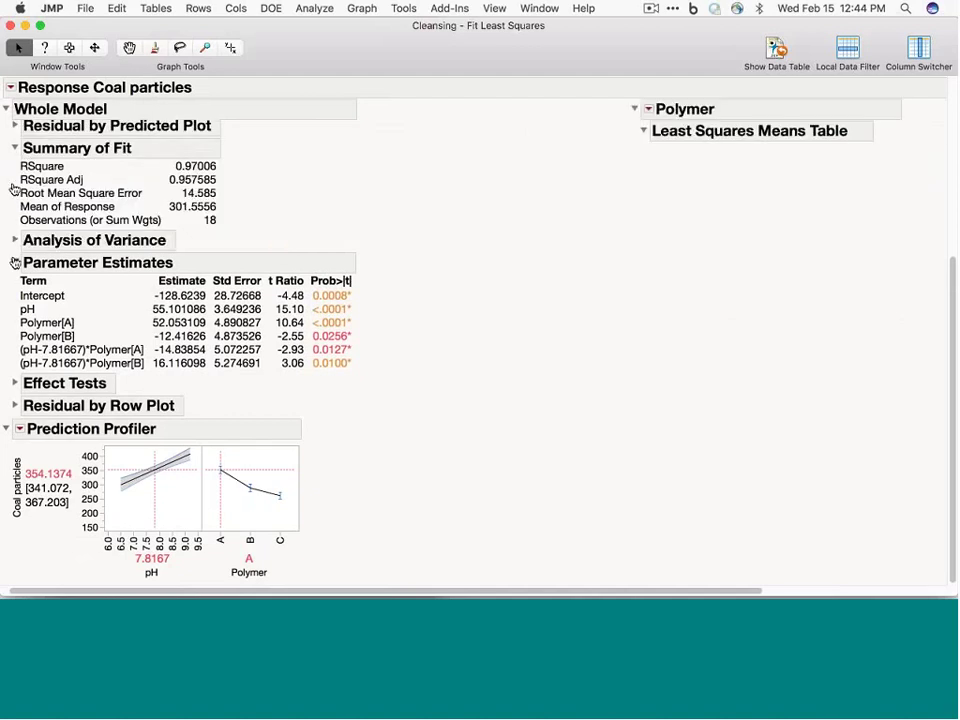
click(16, 147)
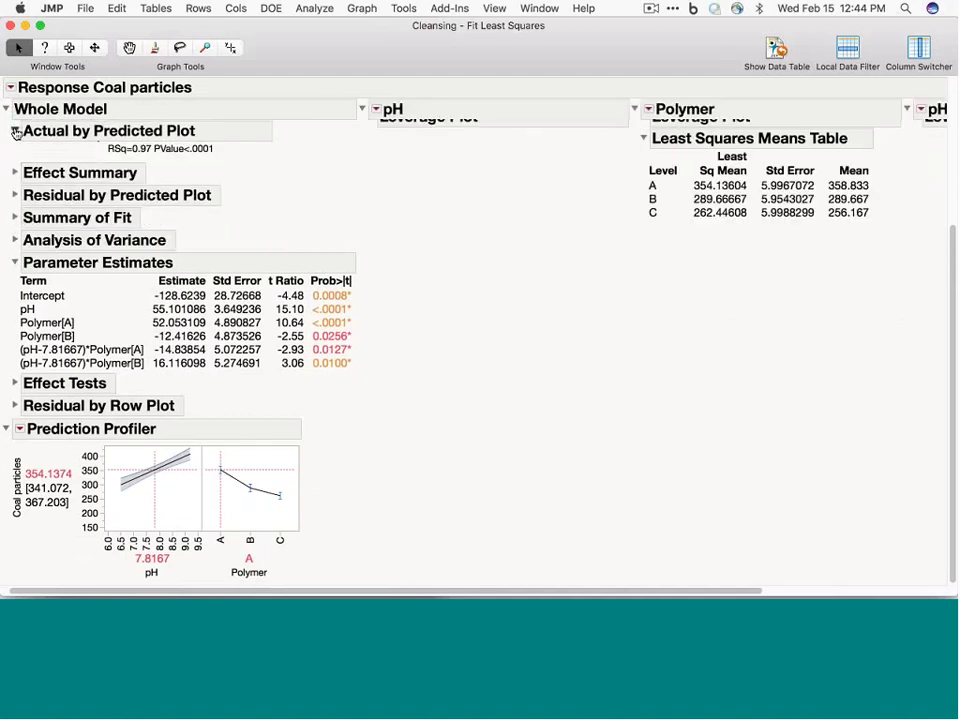
click(15, 131)
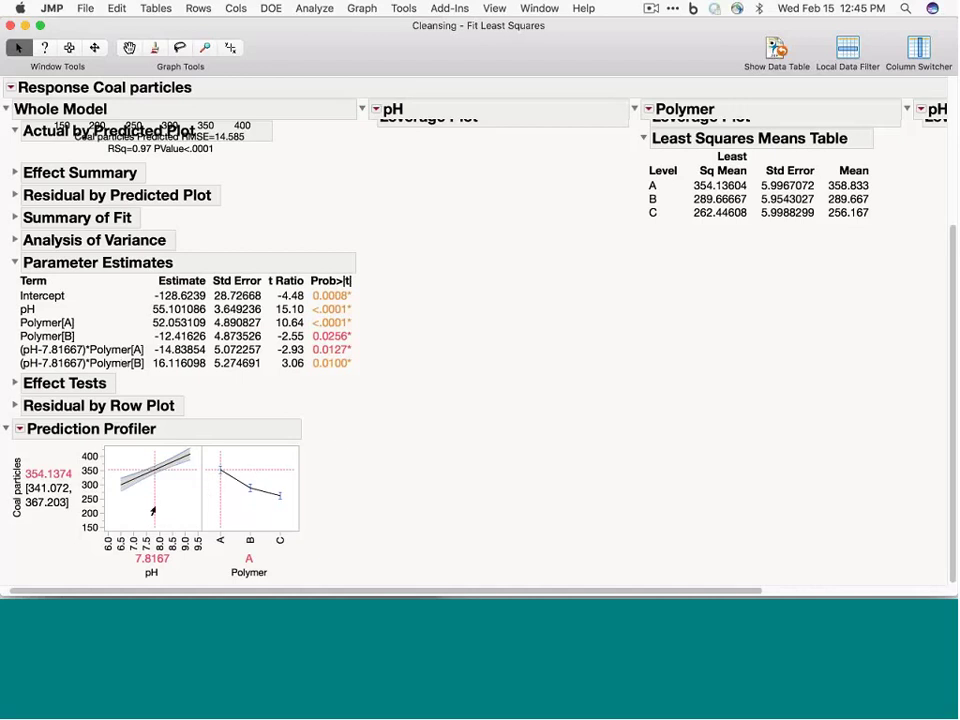
Enlarge the Prediction Profiler plots and vary pH through 9.065 and 6.587, finishing at 9.152.
drag(293, 532, 345, 538)
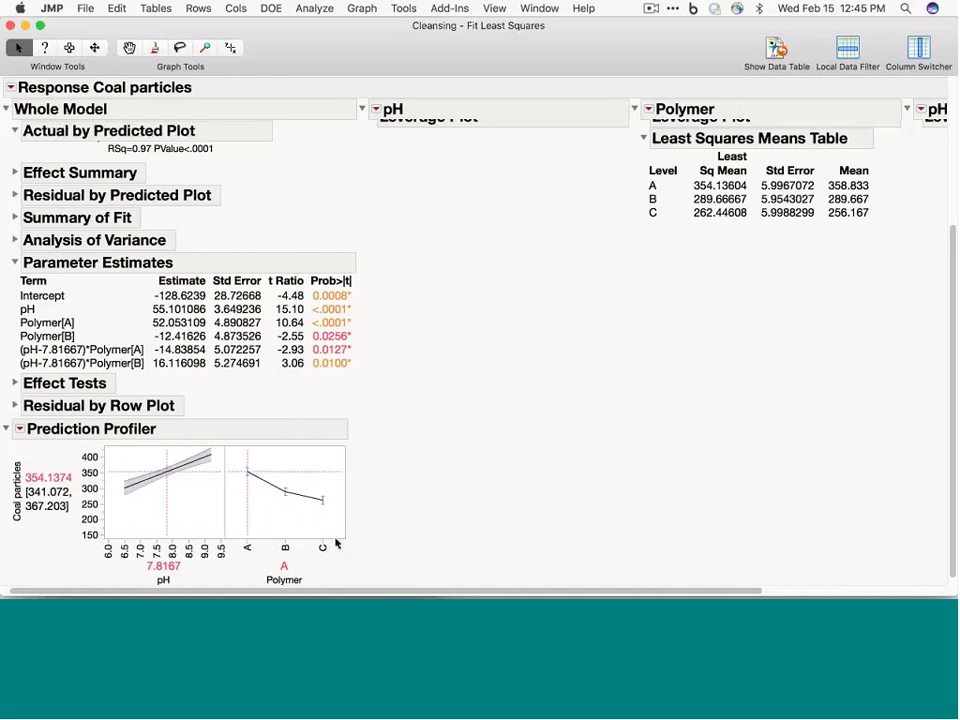
scroll(484, 468, down, 1)
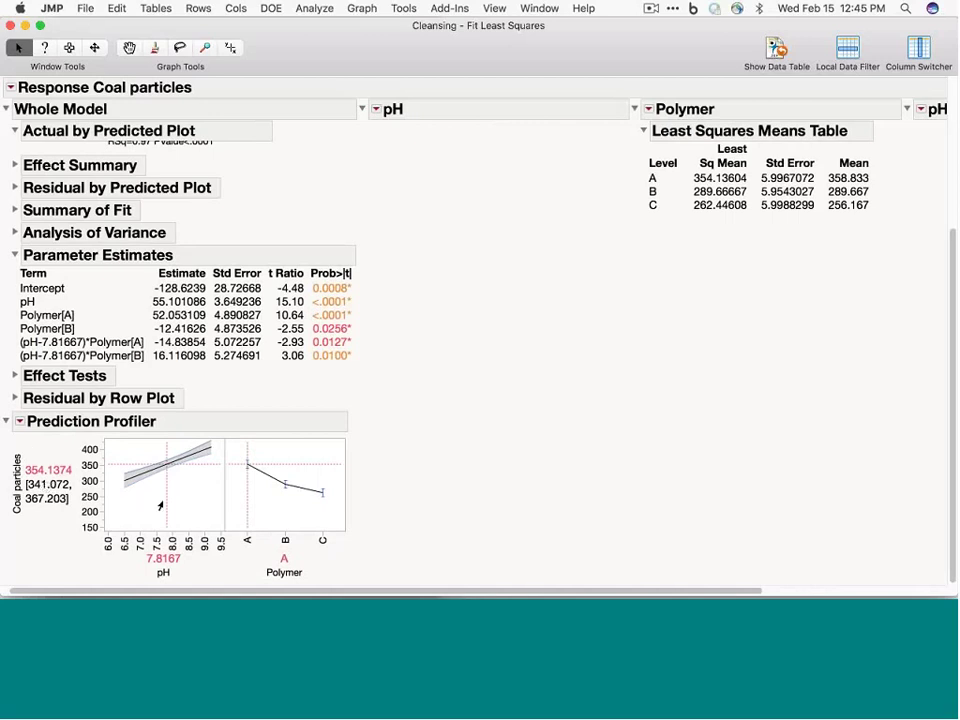
drag(160, 506, 201, 493)
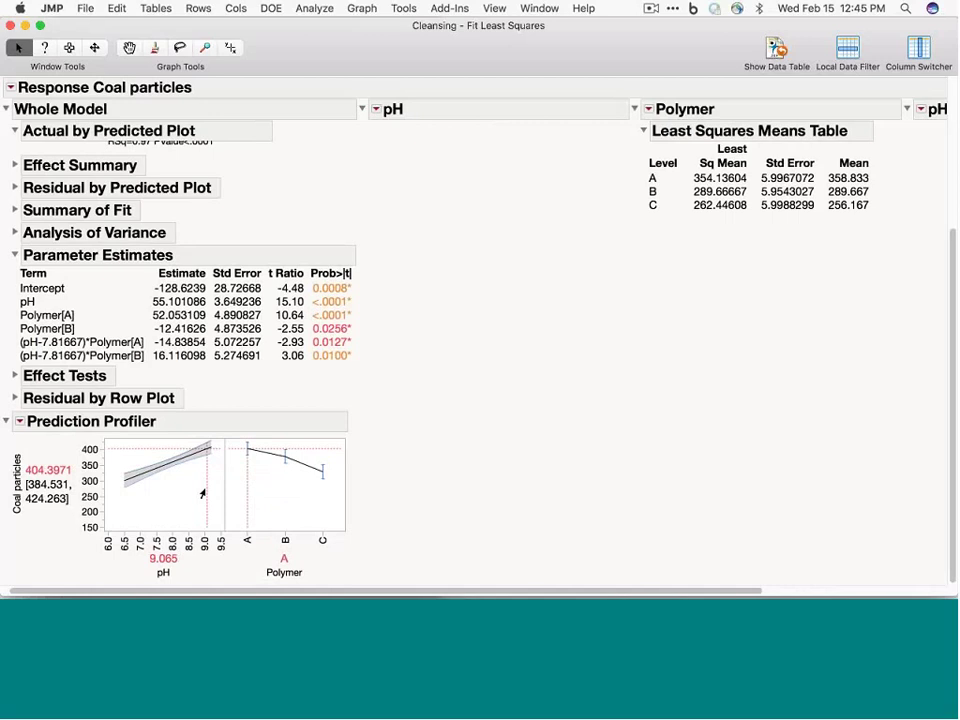
drag(202, 493, 122, 501)
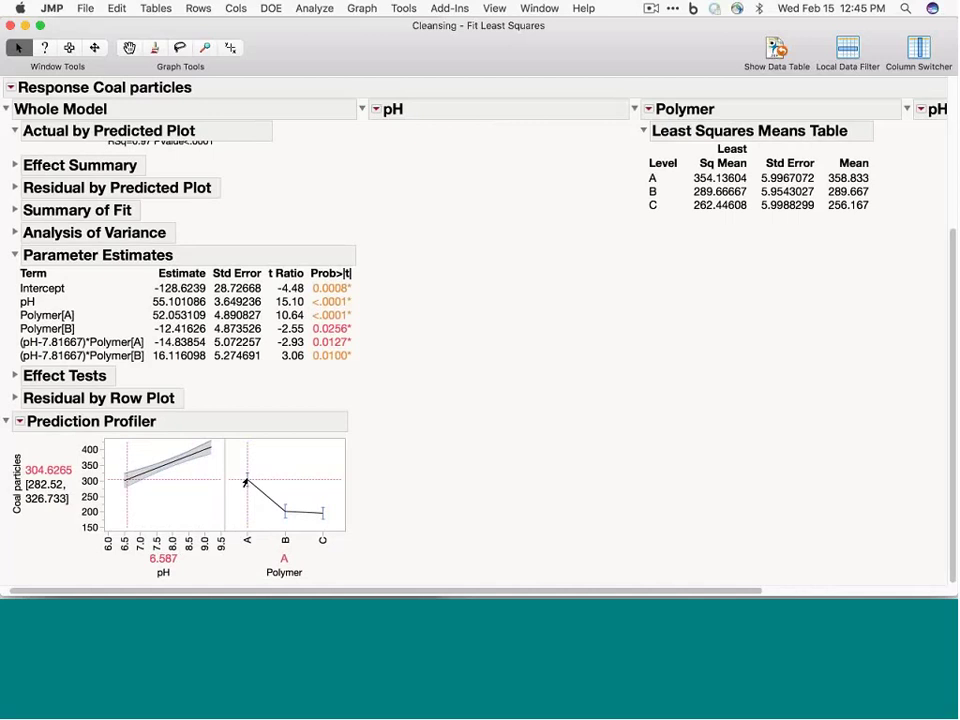
drag(122, 514, 209, 506)
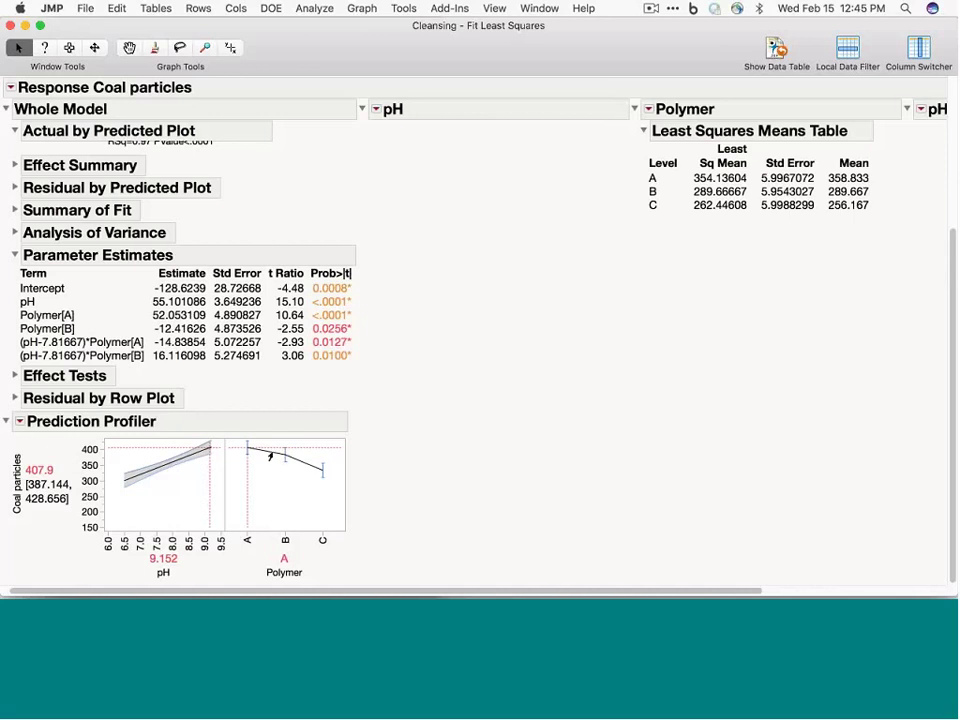
Compare the profiler's predictions across the Polymer levels, returning the setting to A.
click(268, 512)
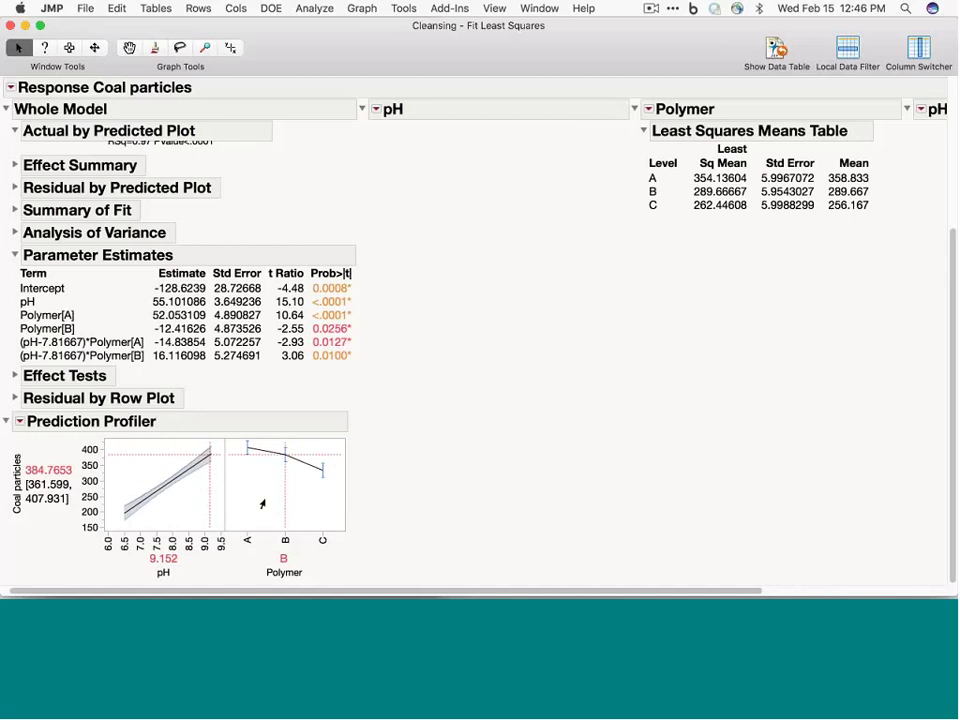
click(261, 501)
click(289, 511)
drag(313, 515, 251, 489)
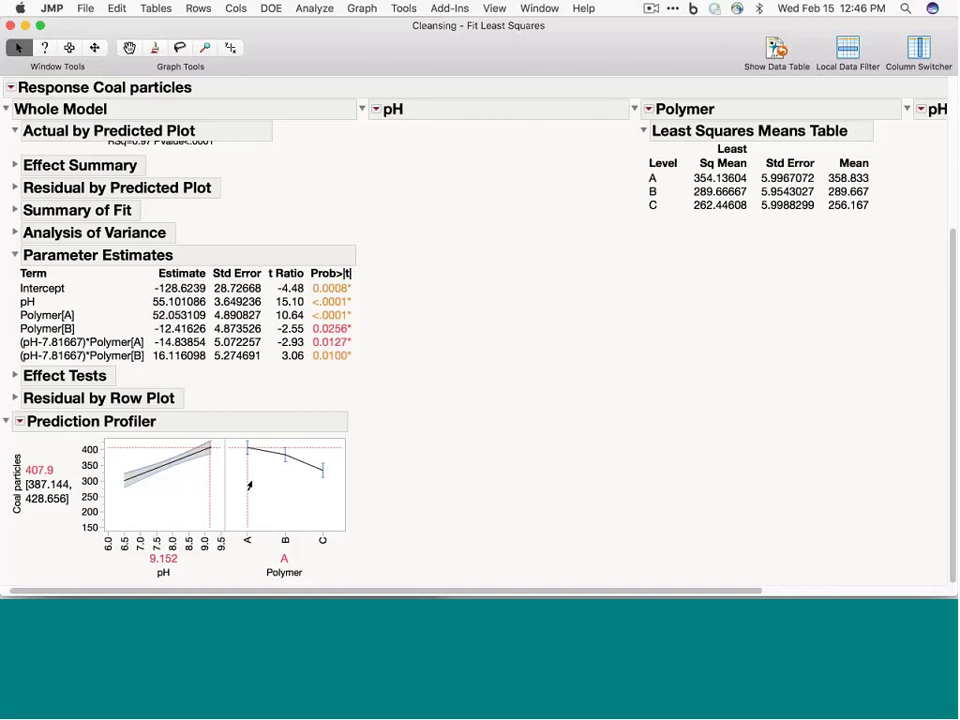
Add the Simulator to the Prediction Profiler and make pH a Random factor.
click(20, 422)
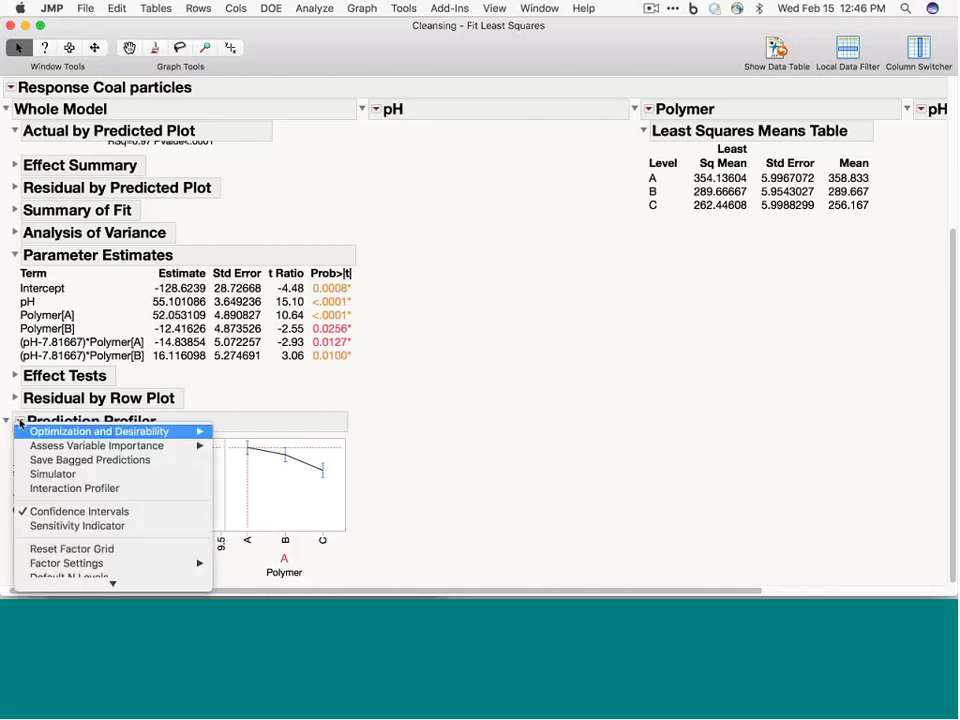
click(73, 475)
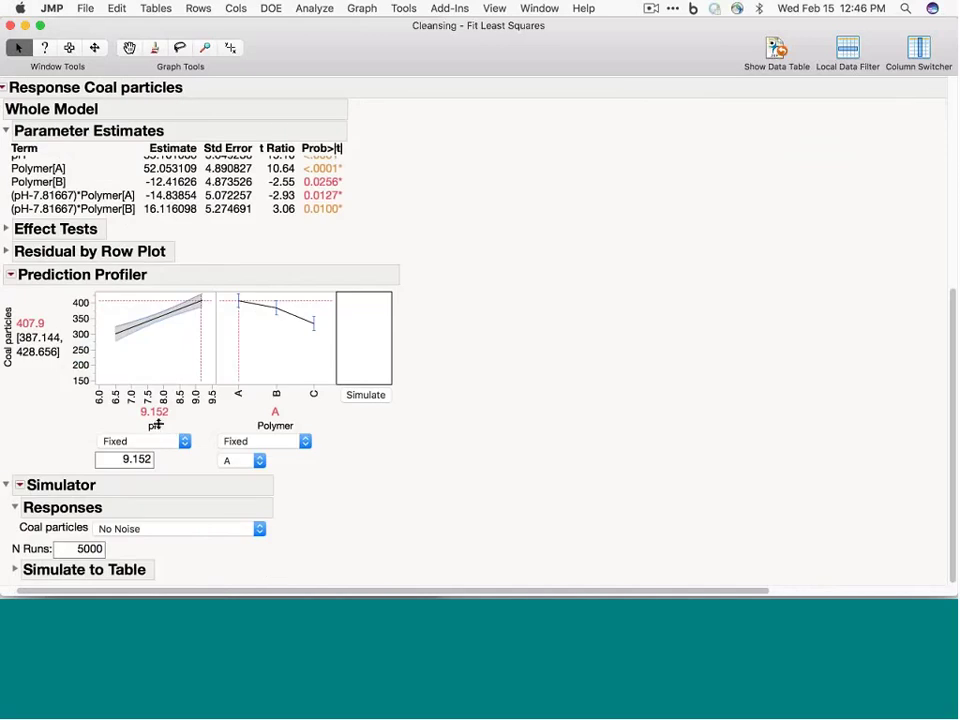
click(158, 443)
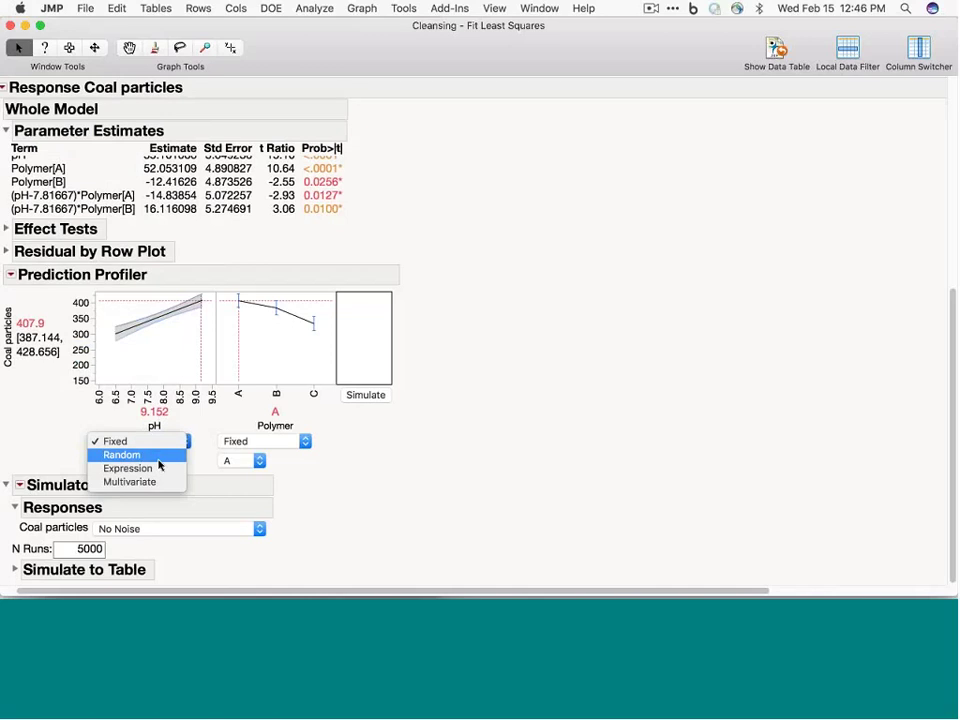
click(157, 459)
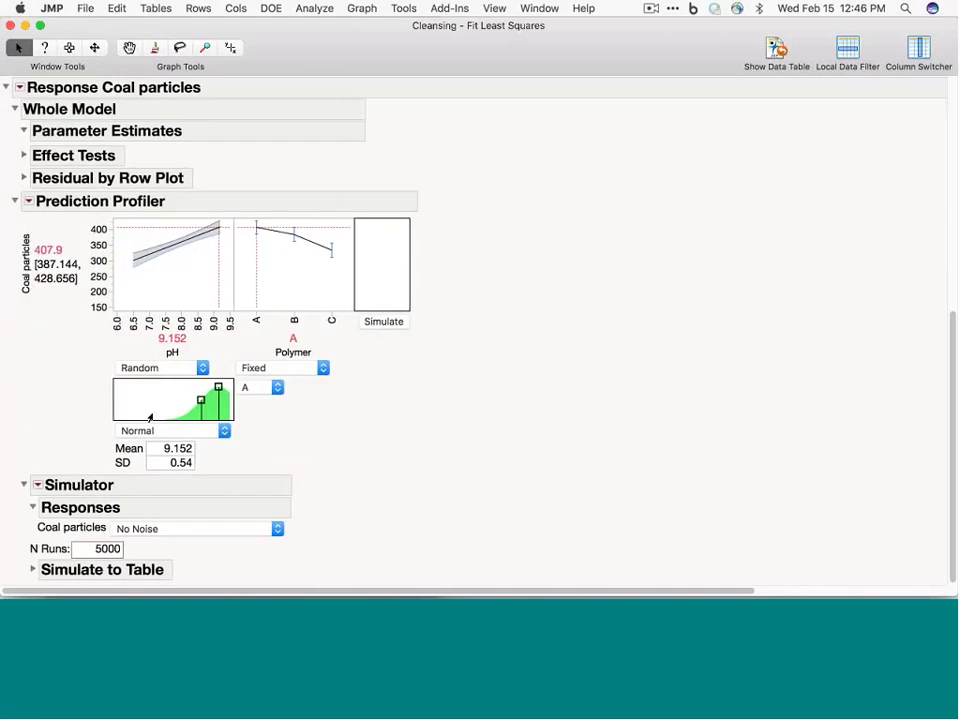
Set the fixed Polymer level to B, run the simulation, and look over the Simulator's options without choosing one.
click(262, 391)
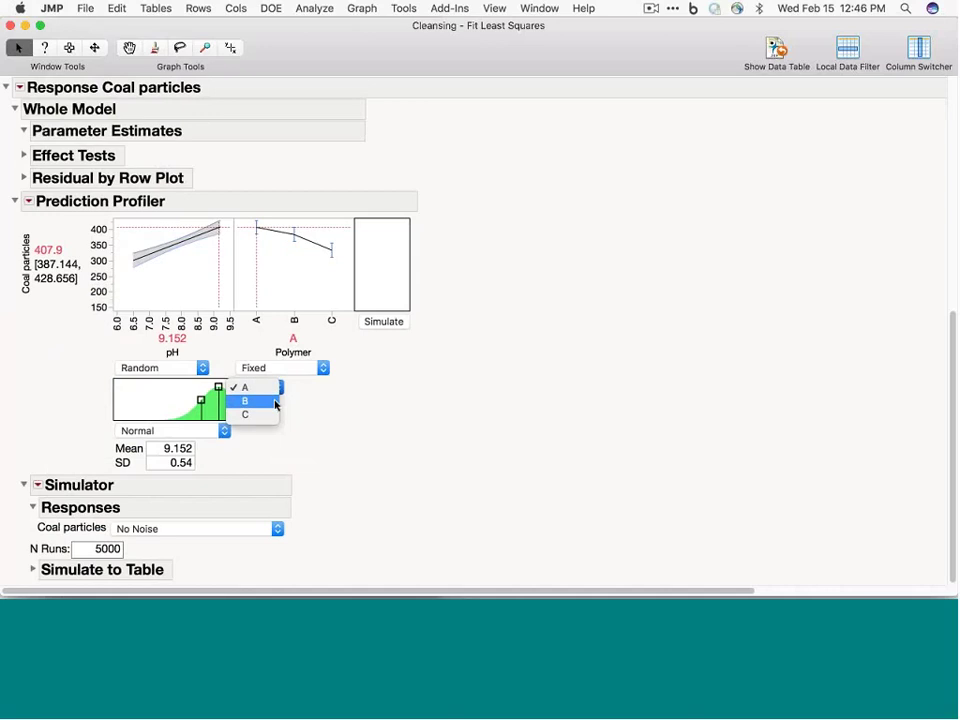
click(274, 400)
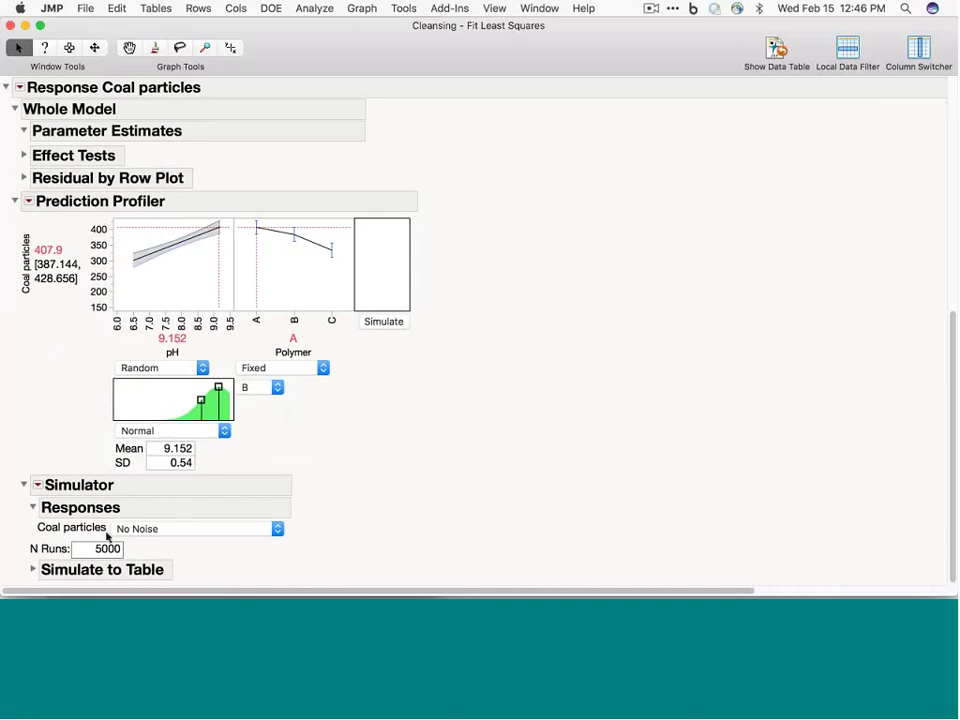
click(372, 323)
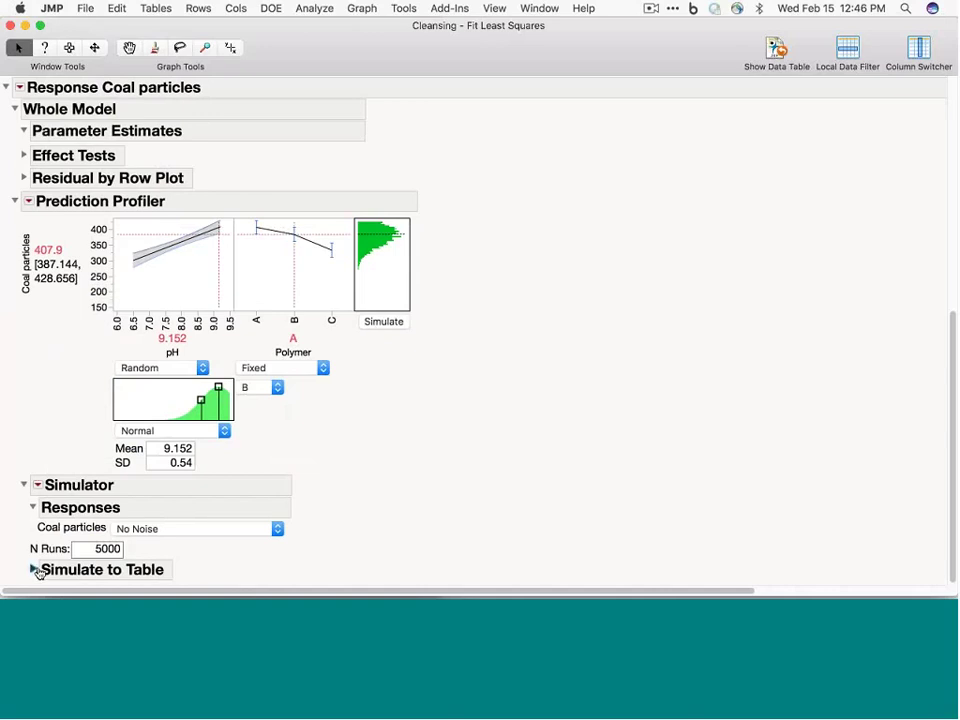
click(38, 485)
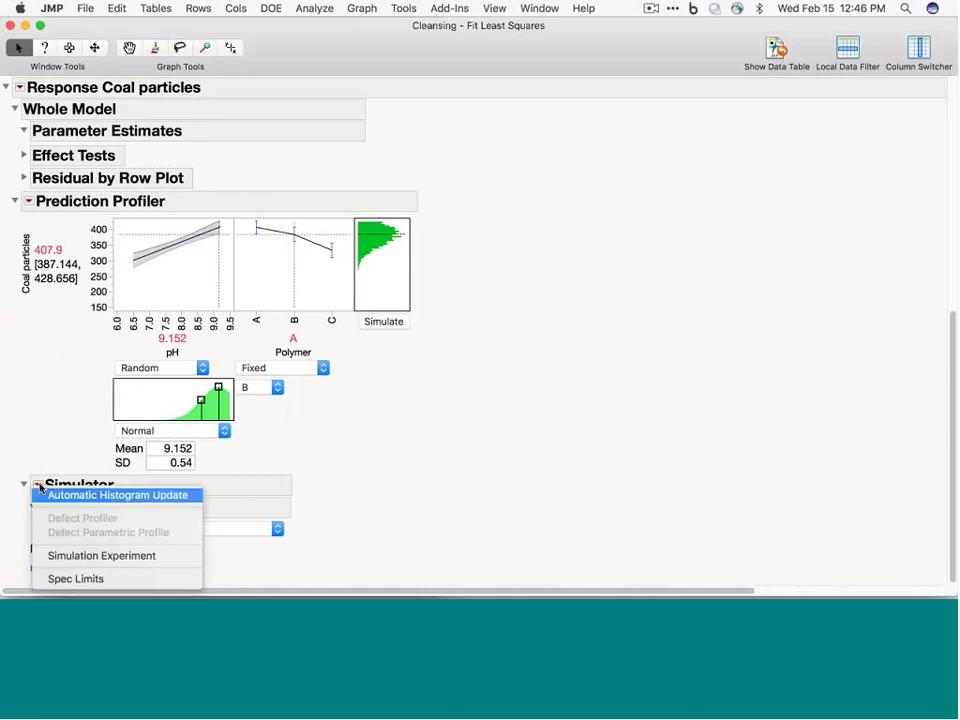
click(58, 400)
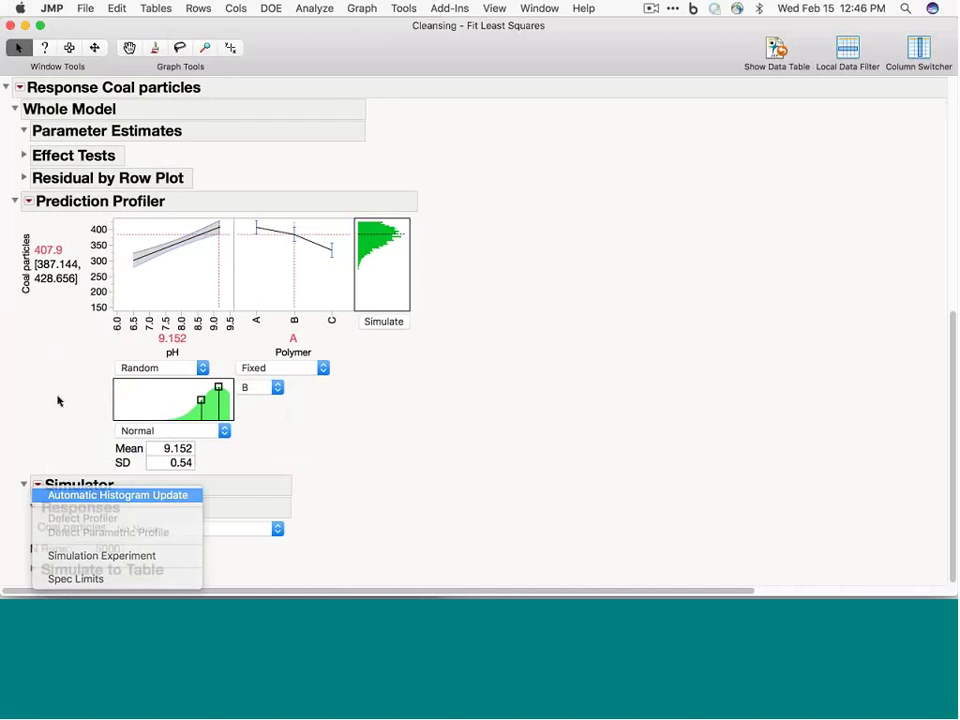
Close the Cleansing least squares report and its data table, and open the Titanic Passengers data from the journal.
click(10, 25)
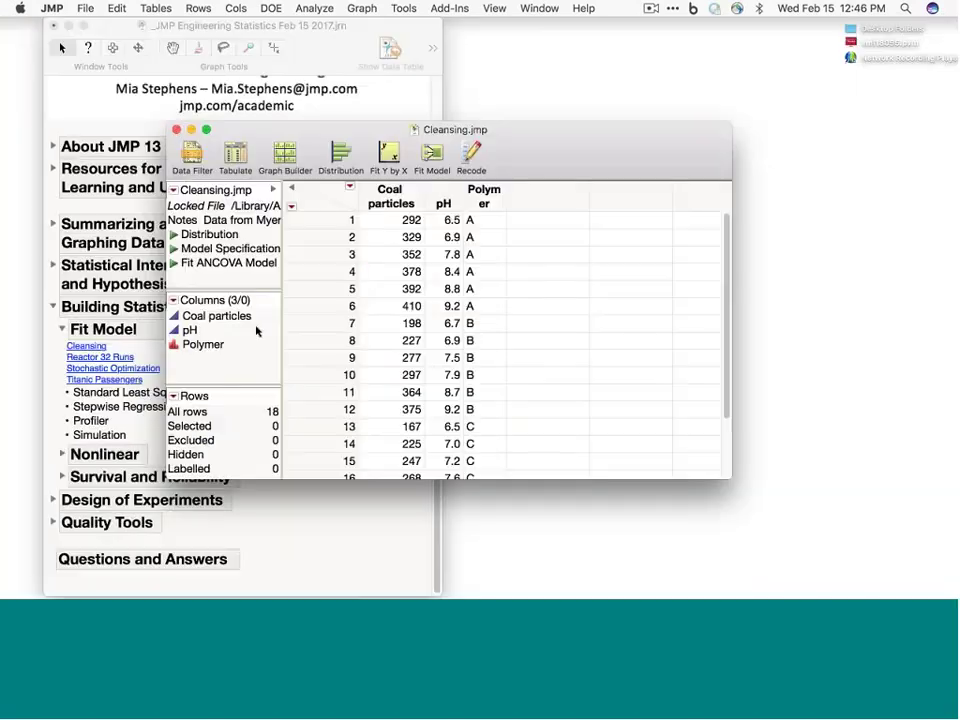
click(176, 130)
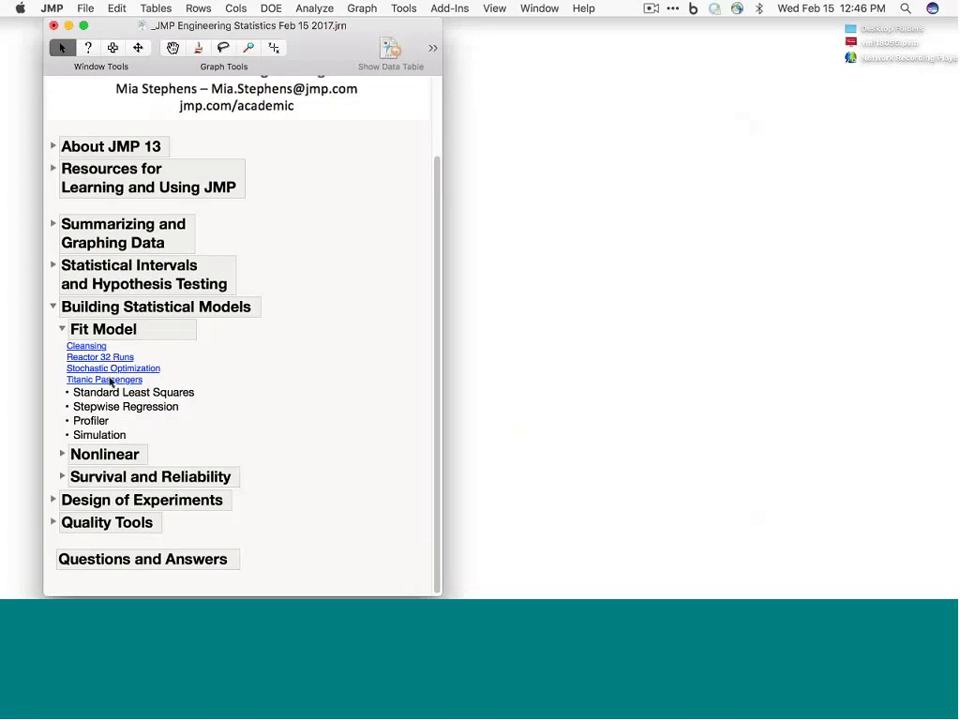
click(111, 380)
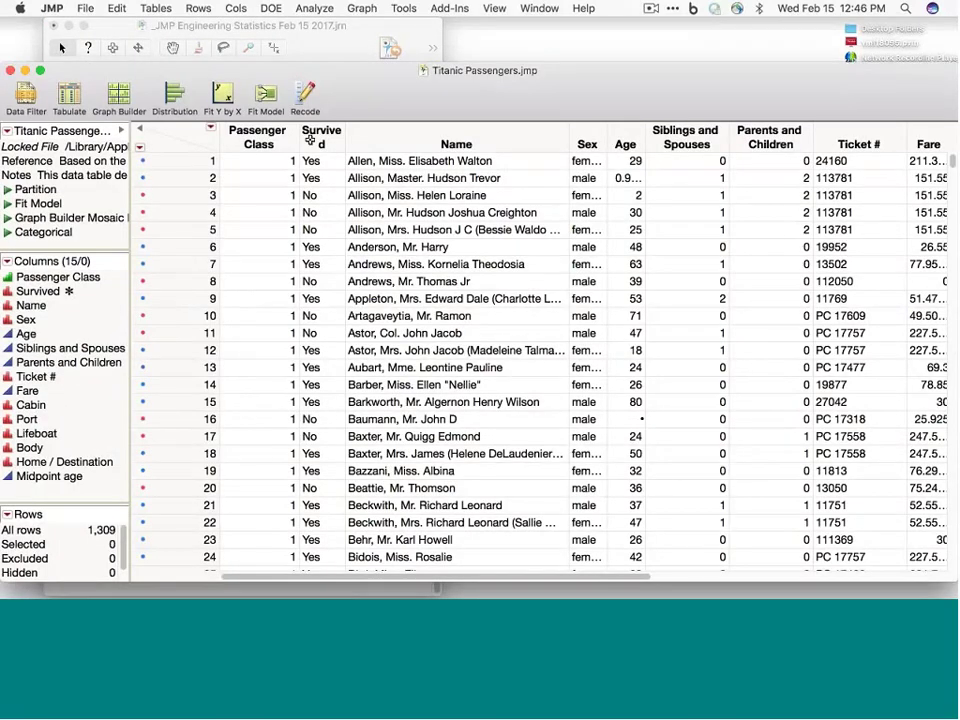
Start a Fit Model analysis with Survived as the Y response.
click(321, 134)
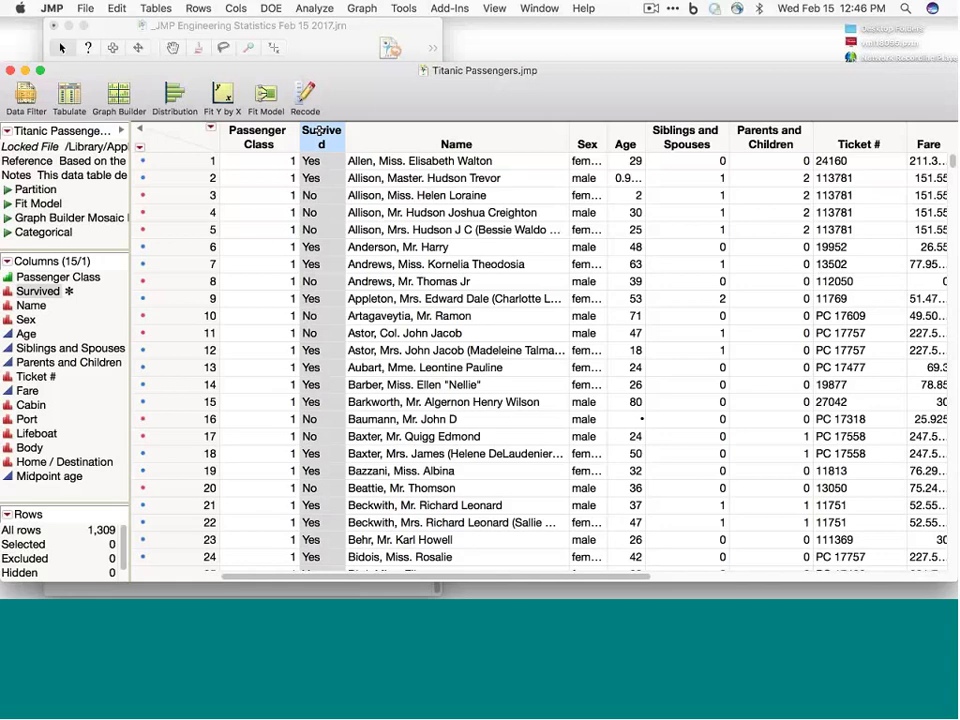
click(314, 8)
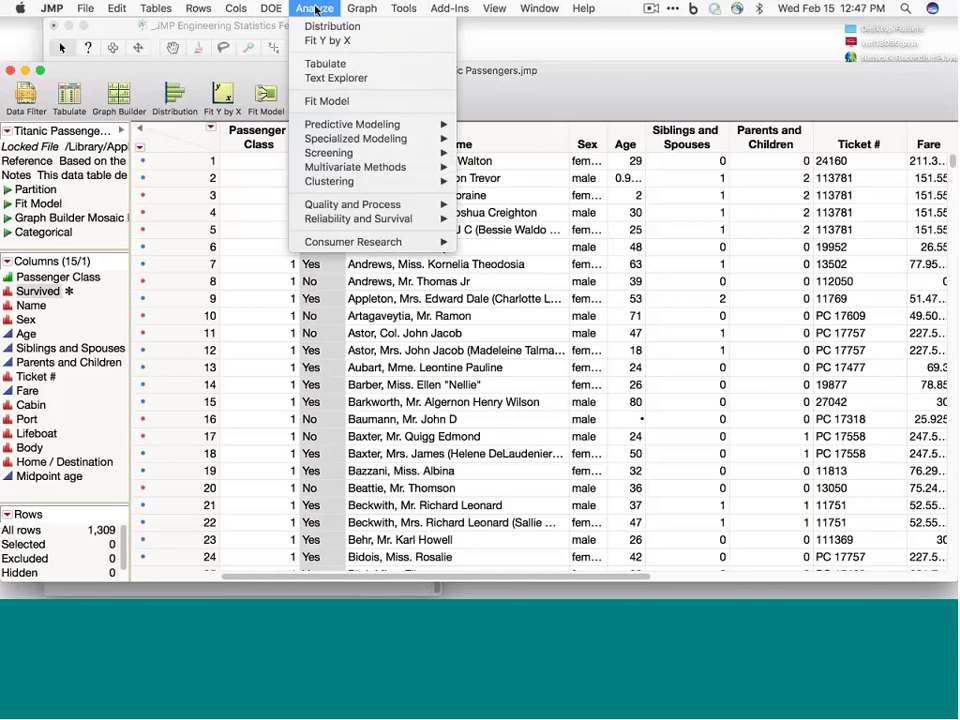
click(328, 101)
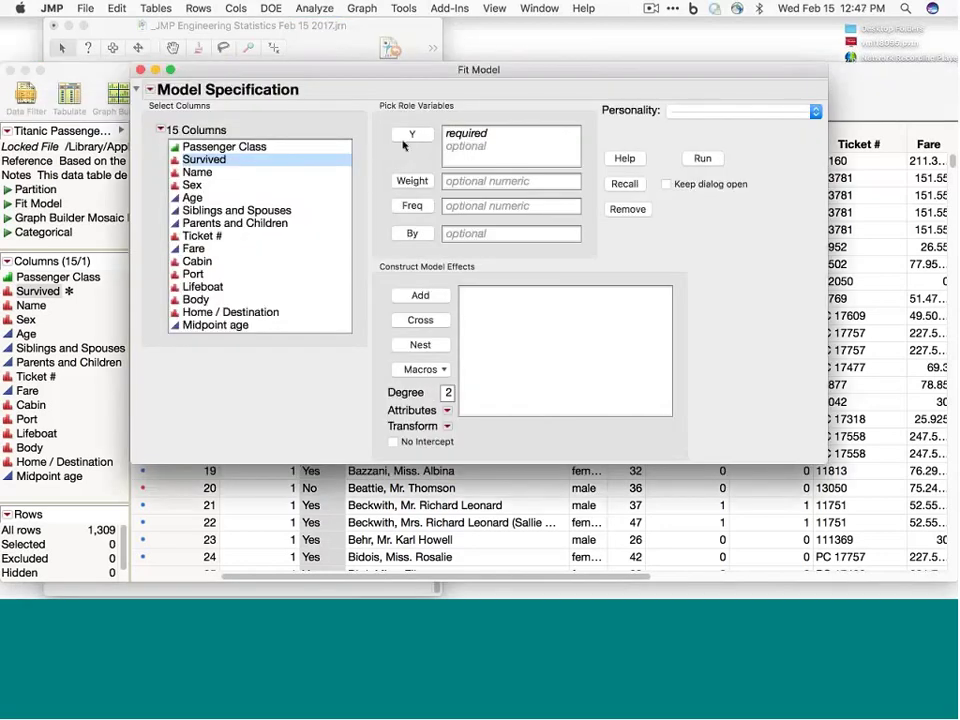
click(405, 139)
Add Passenger Class, Sex, Age, Siblings and Spouses, and Parents and Children as model effects.
click(260, 147)
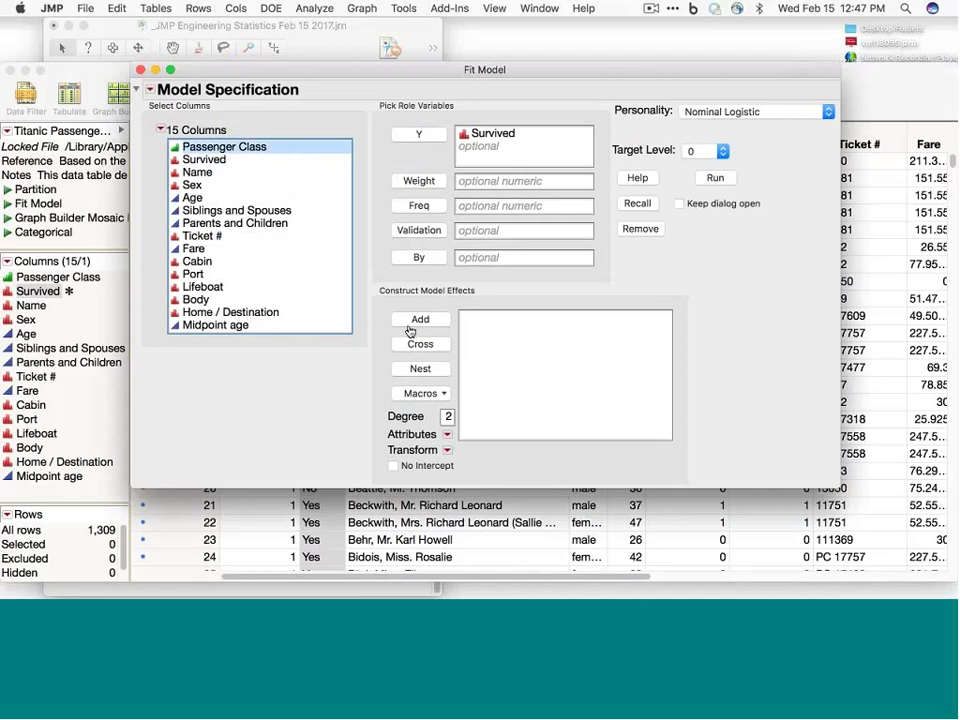
click(420, 319)
drag(195, 185, 230, 223)
click(420, 319)
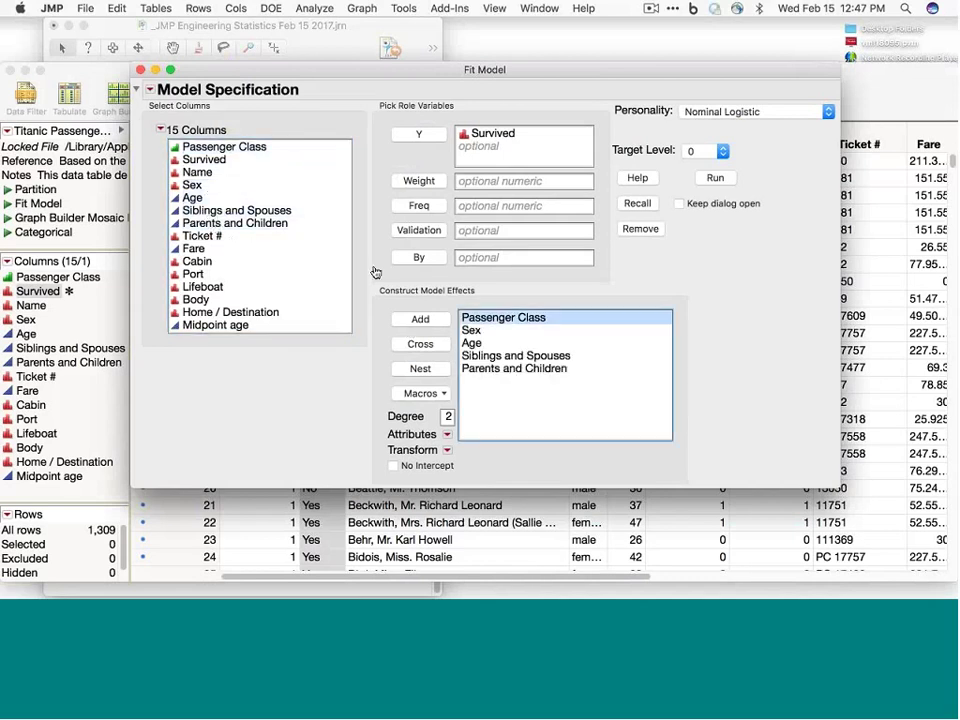
Add the Passenger Class*Sex interaction to the model effects and run the Nominal Logistic fit.
click(212, 185)
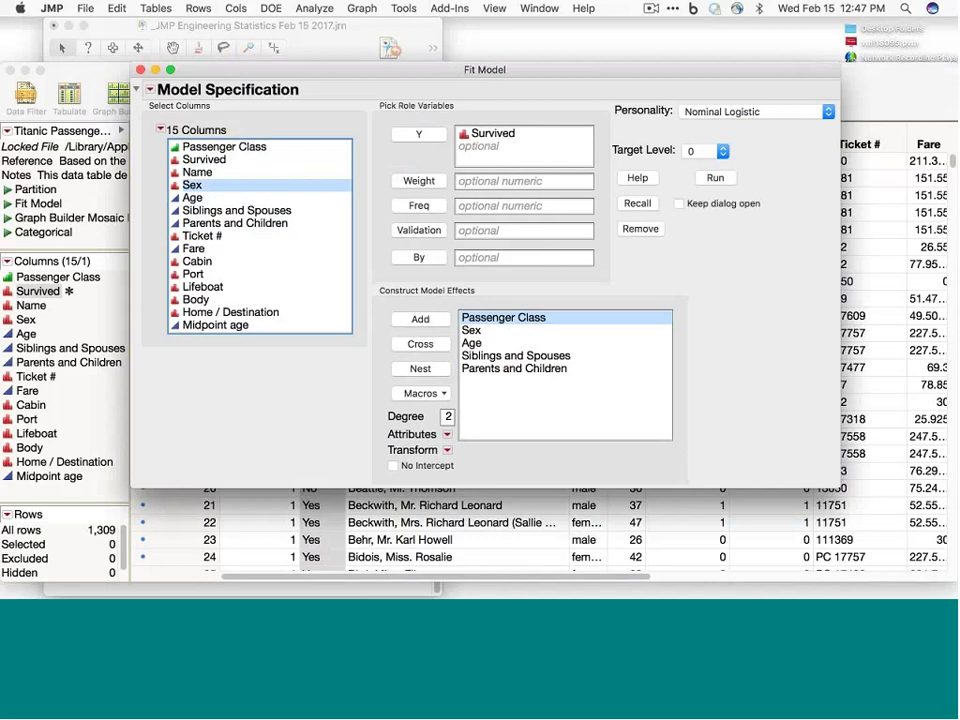
click(420, 343)
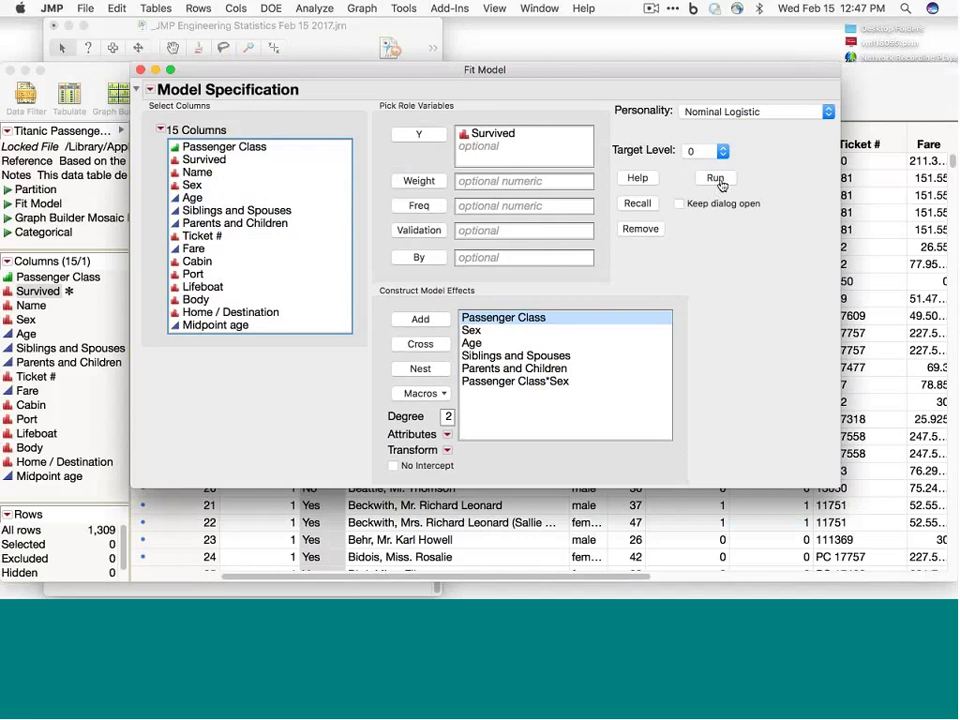
click(716, 179)
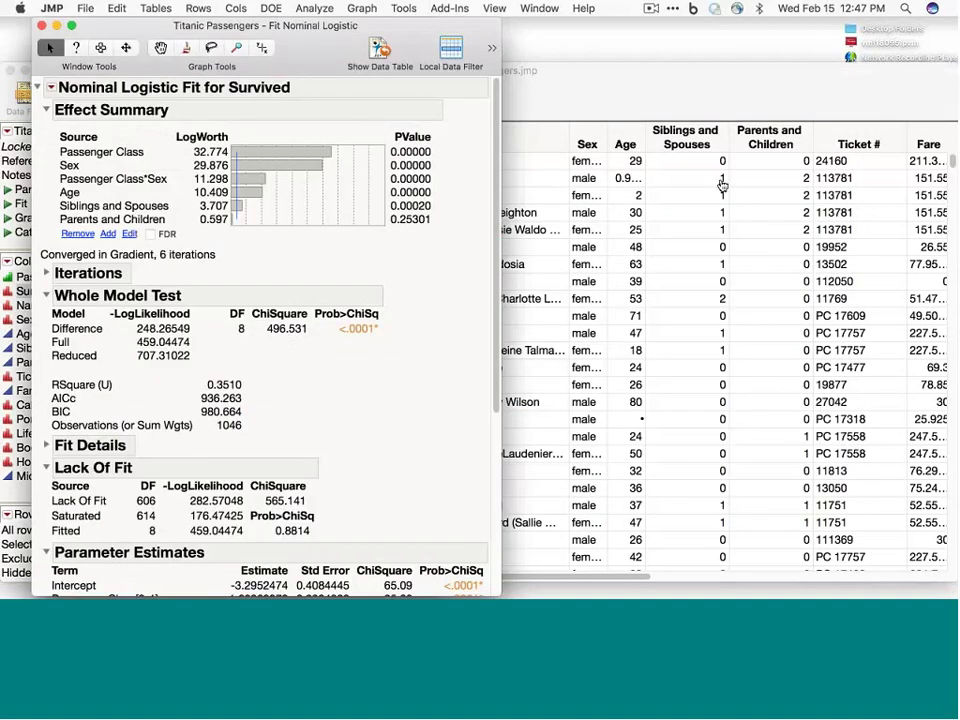
Examine the logistic report from Effect Summary to Effect Likelihood Ratio Tests, and look over its additional options such as the Profiler.
mouse_move(441, 128)
mouse_down()
mouse_move(462, 159)
mouse_move(440, 230)
mouse_up()
scroll(422, 243, down, 2)
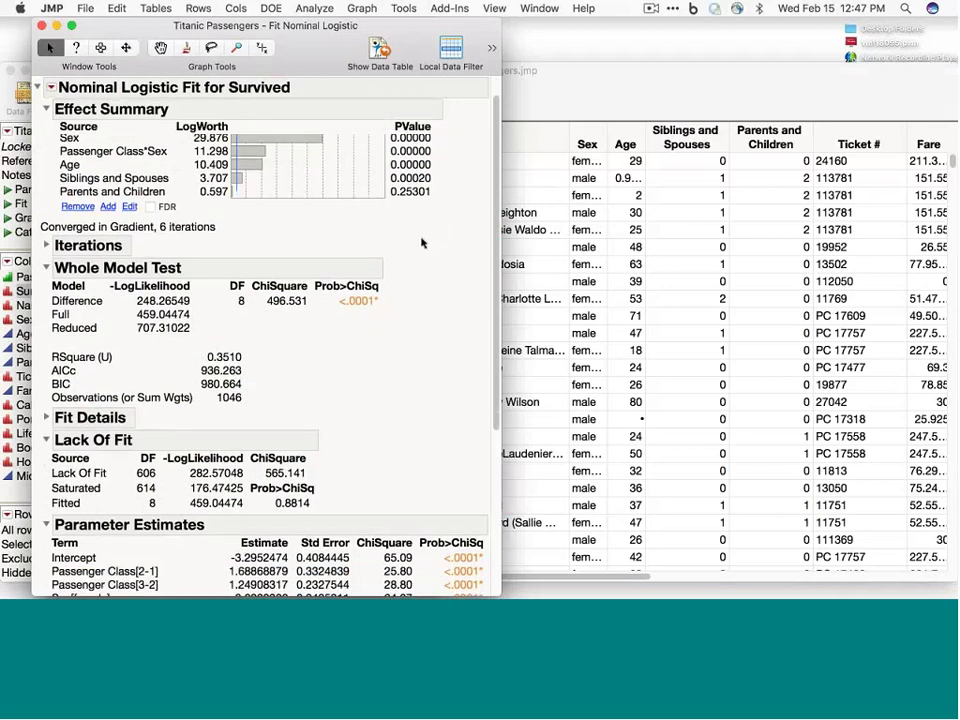
scroll(422, 243, down, 8)
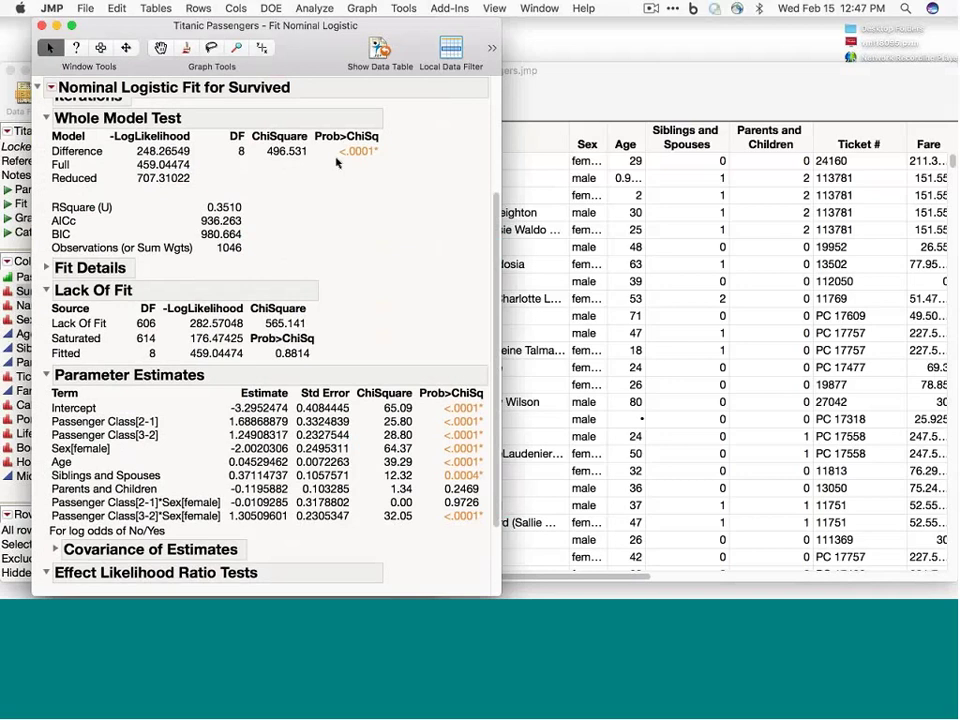
scroll(388, 164, down, 1)
scroll(388, 164, down, 5)
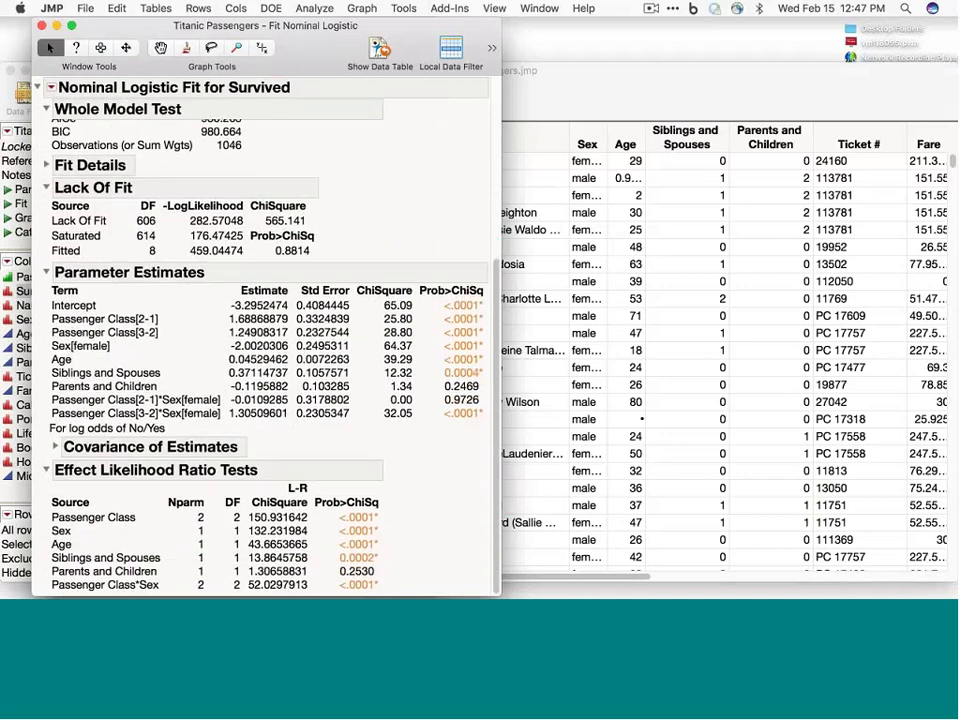
click(50, 88)
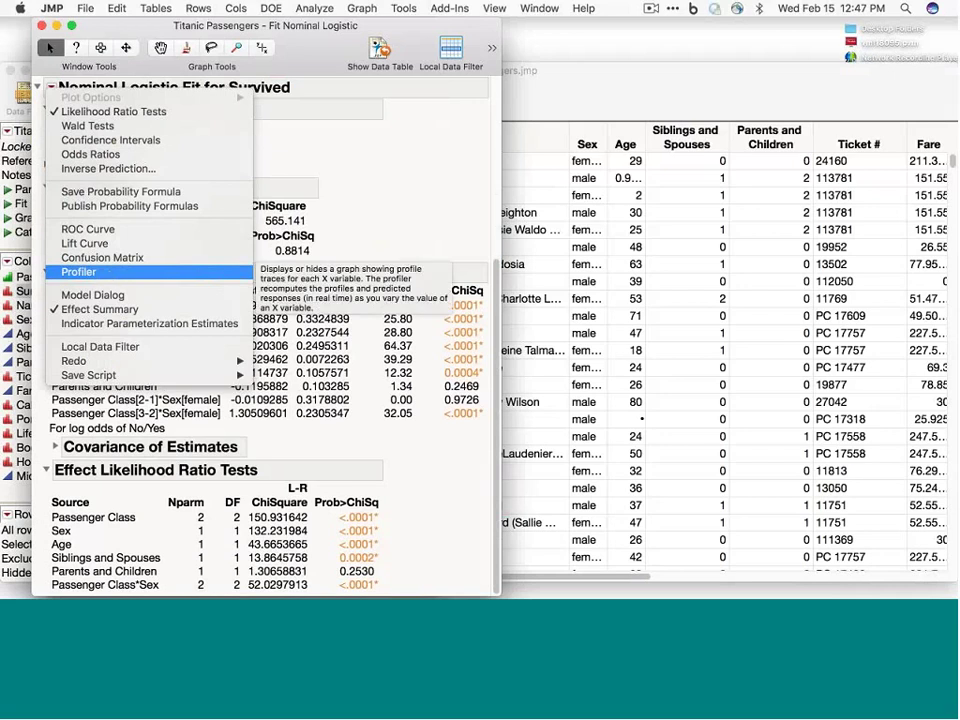
Close the Nominal Logistic report and the Titanic Passengers data table.
click(42, 27)
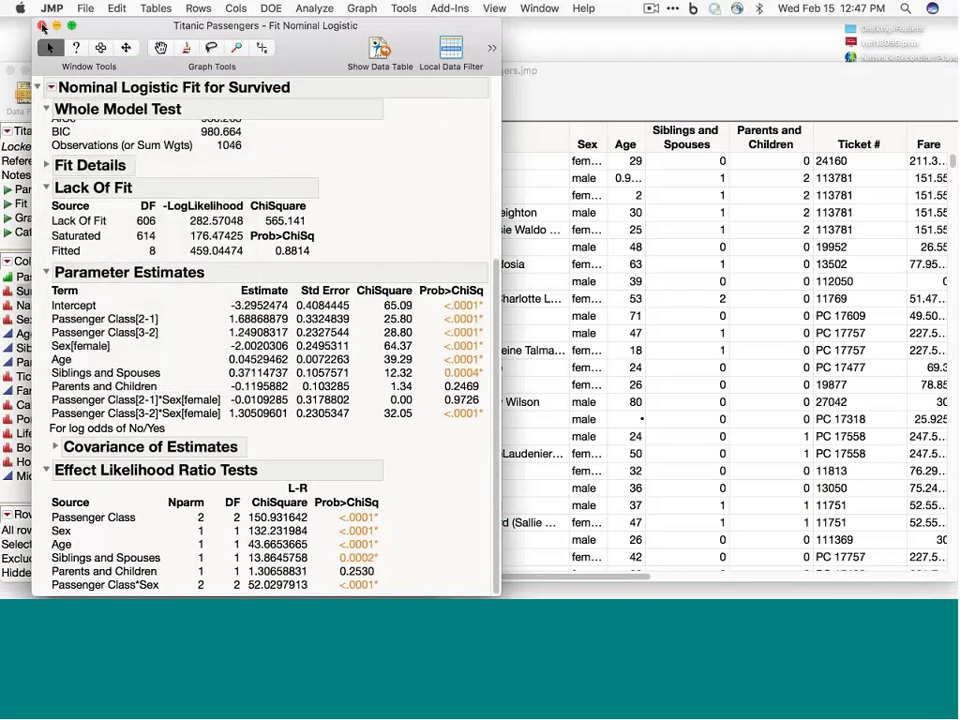
click(42, 27)
click(10, 70)
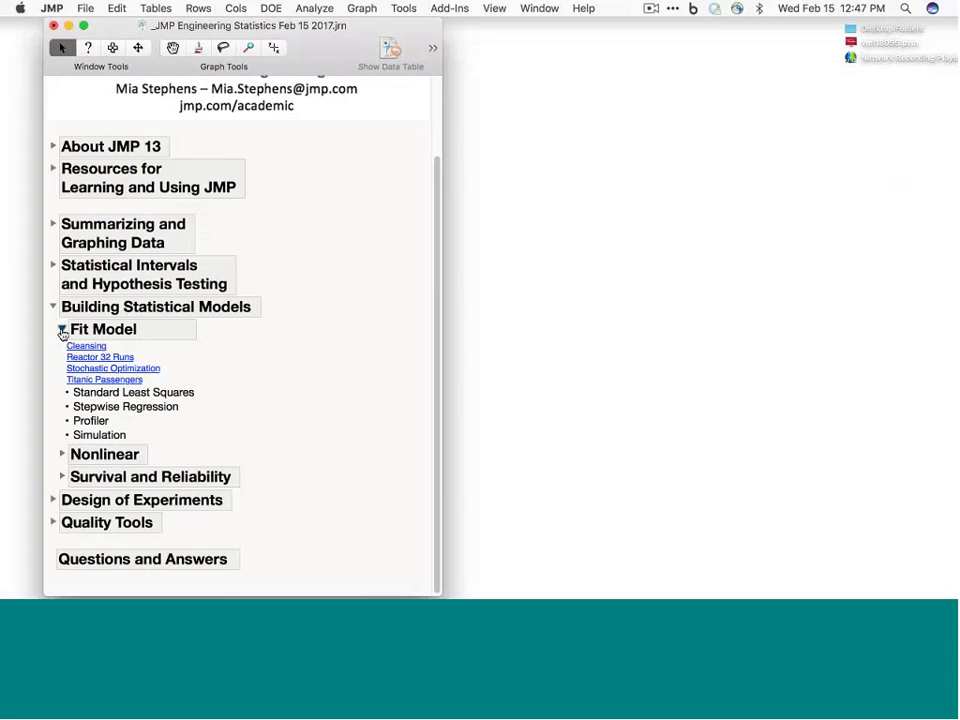
Collapse the Fit Model section of the journal and expand the Nonlinear section.
click(61, 328)
click(63, 444)
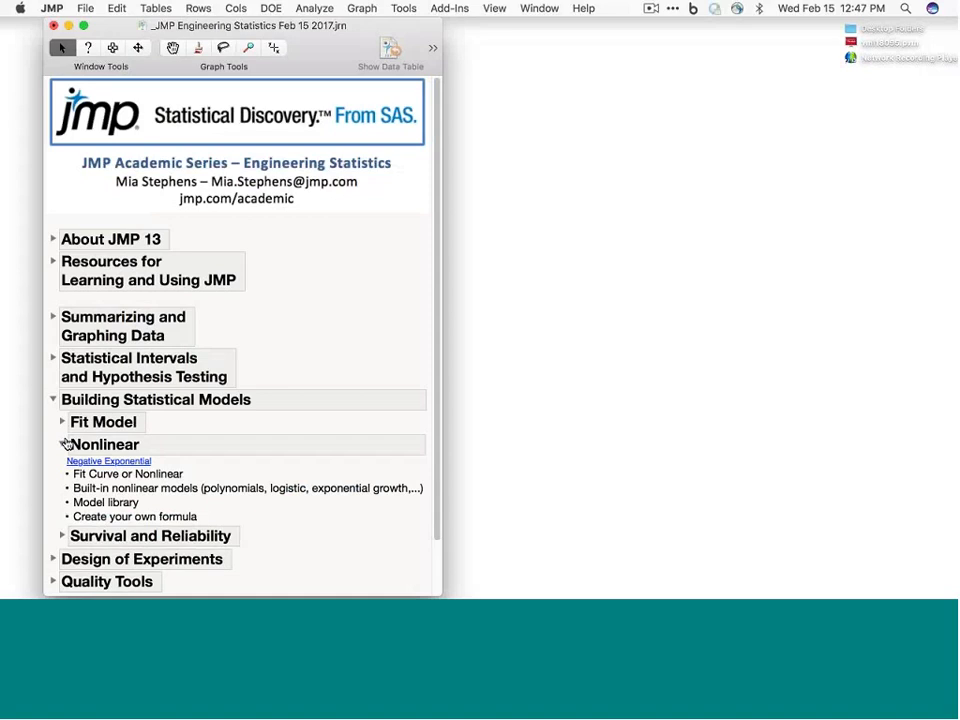
scroll(375, 351, down, 2)
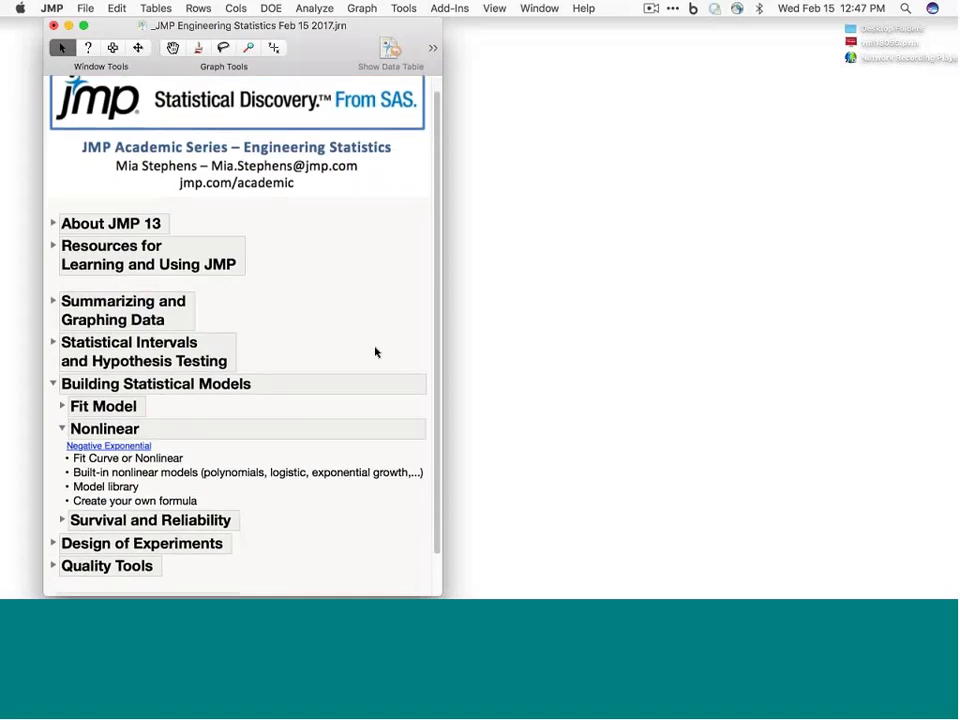
Open the Negative Exponential data table from the journal, move it aside, and look over the Specialized Modeling platforms.
scroll(375, 351, down, 4)
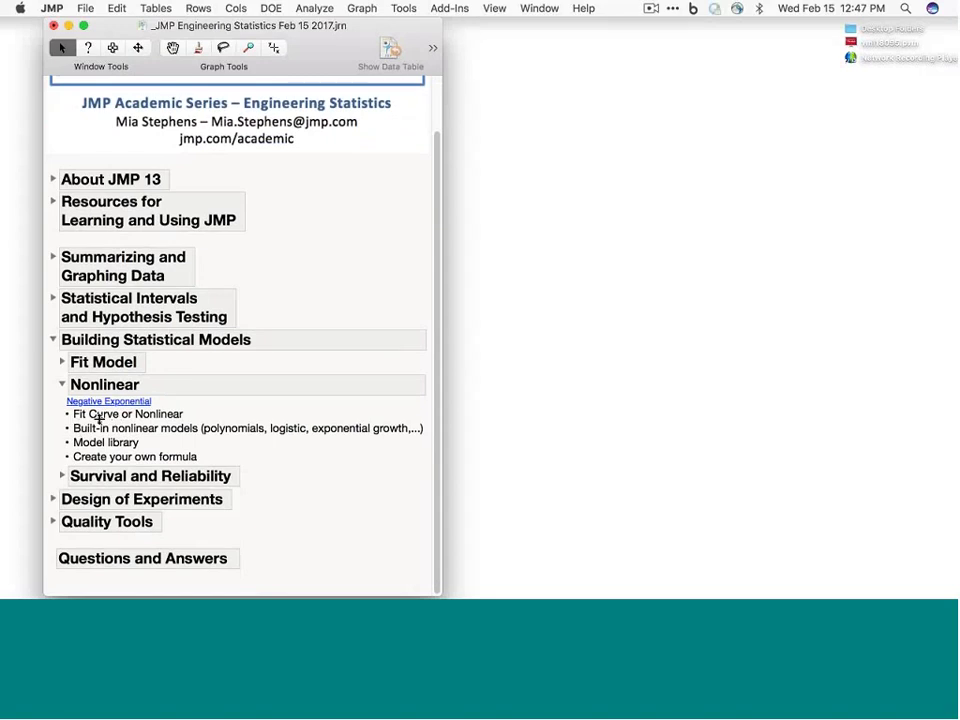
click(128, 401)
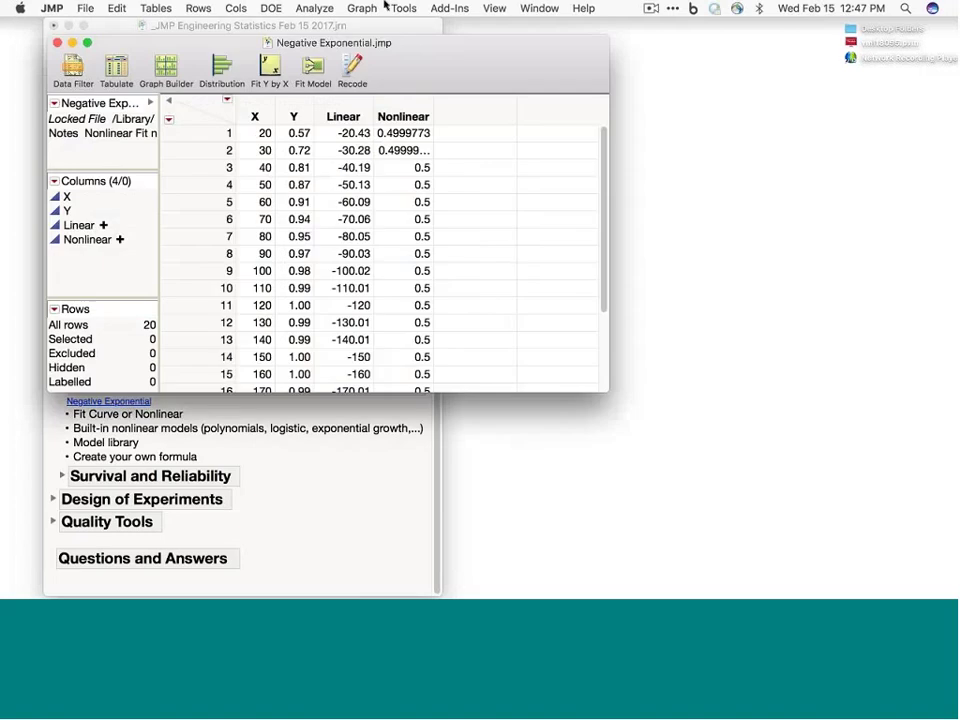
drag(402, 80, 626, 153)
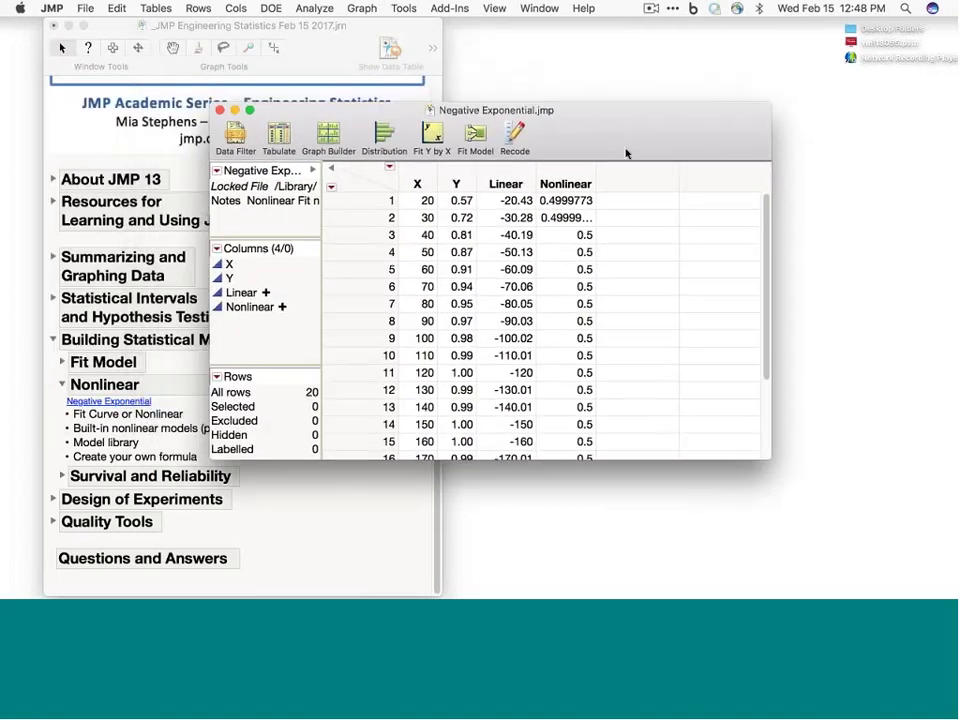
click(316, 9)
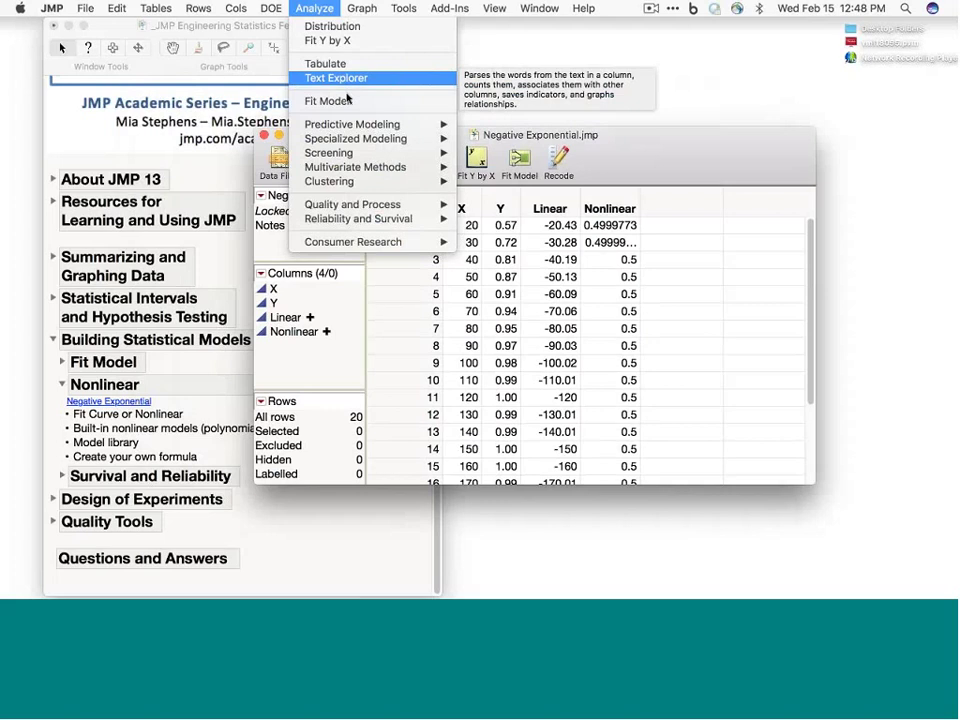
mouse_move(358, 124)
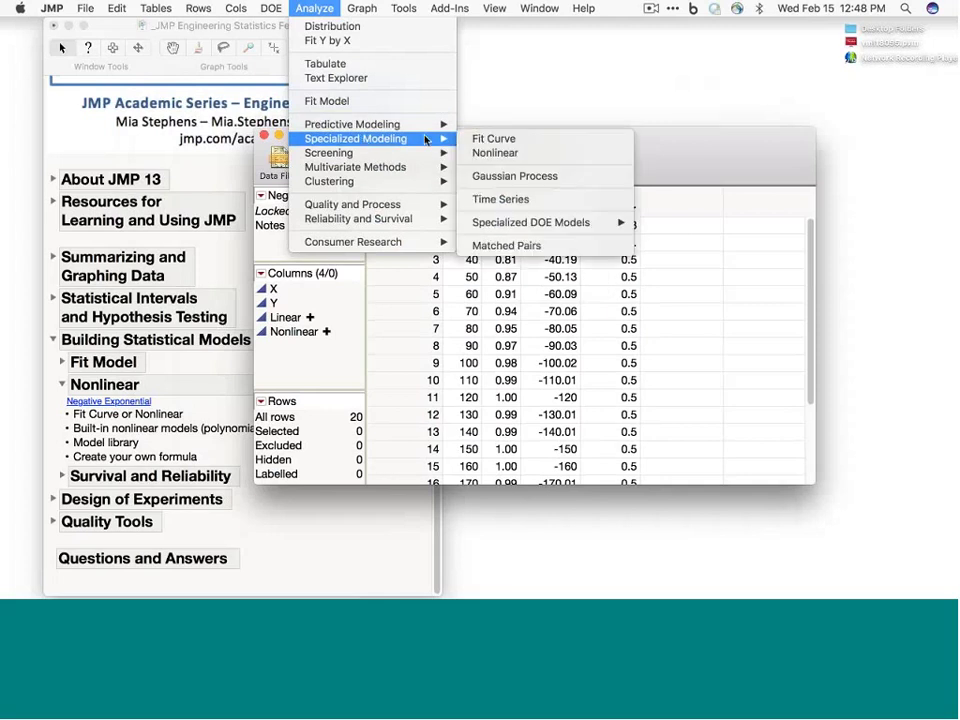
click(531, 155)
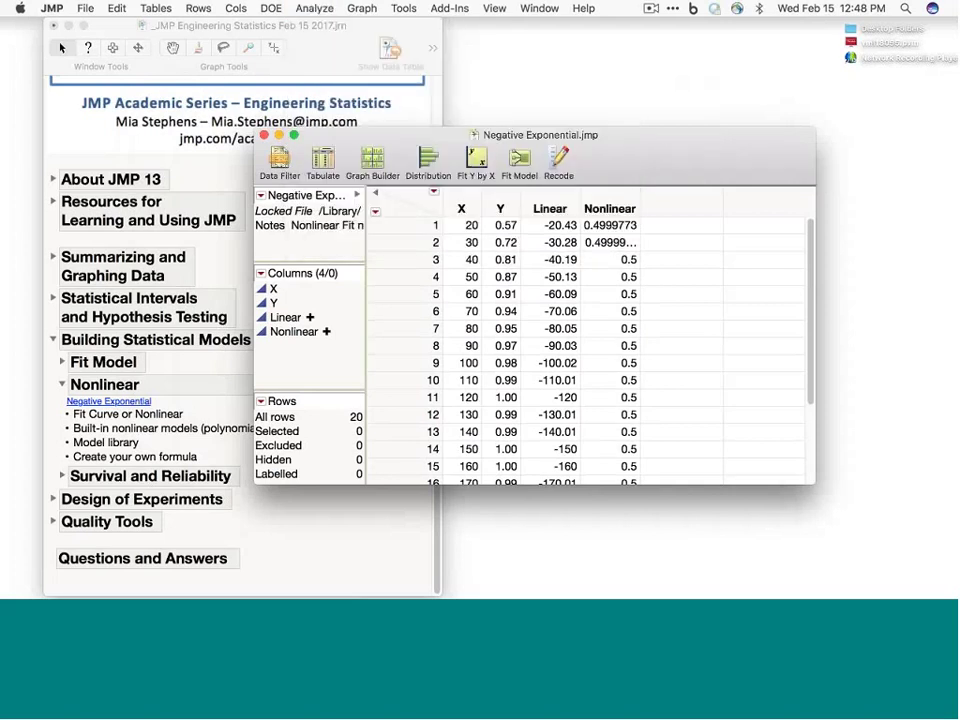
Plot Y against X in Graph Builder to view the shape of the relationship, and close the graph.
click(361, 8)
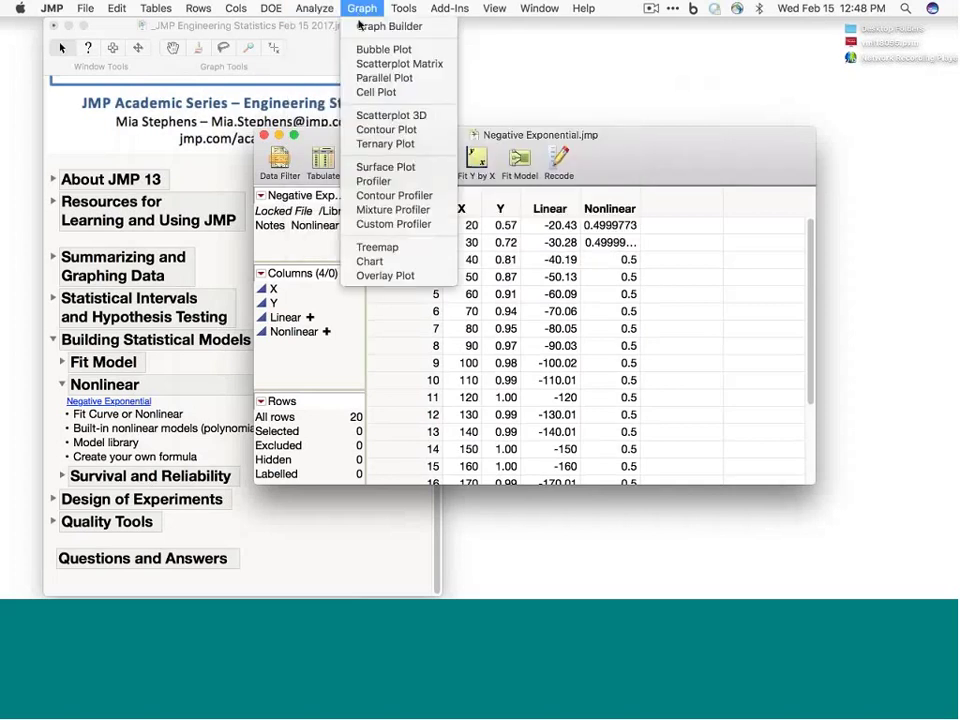
click(361, 9)
click(372, 160)
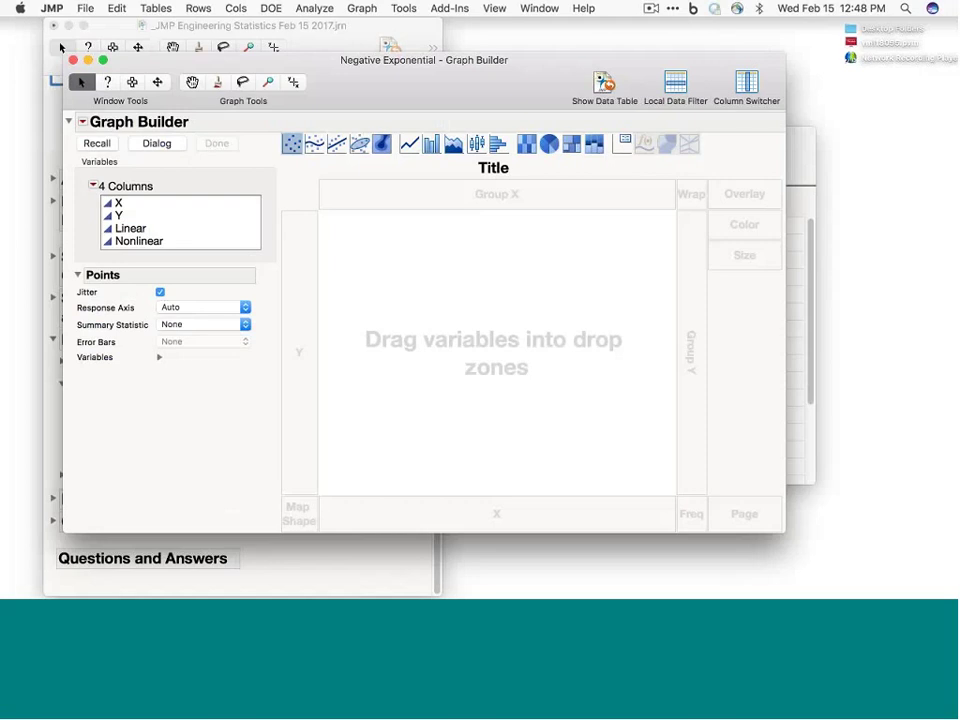
drag(175, 216, 299, 300)
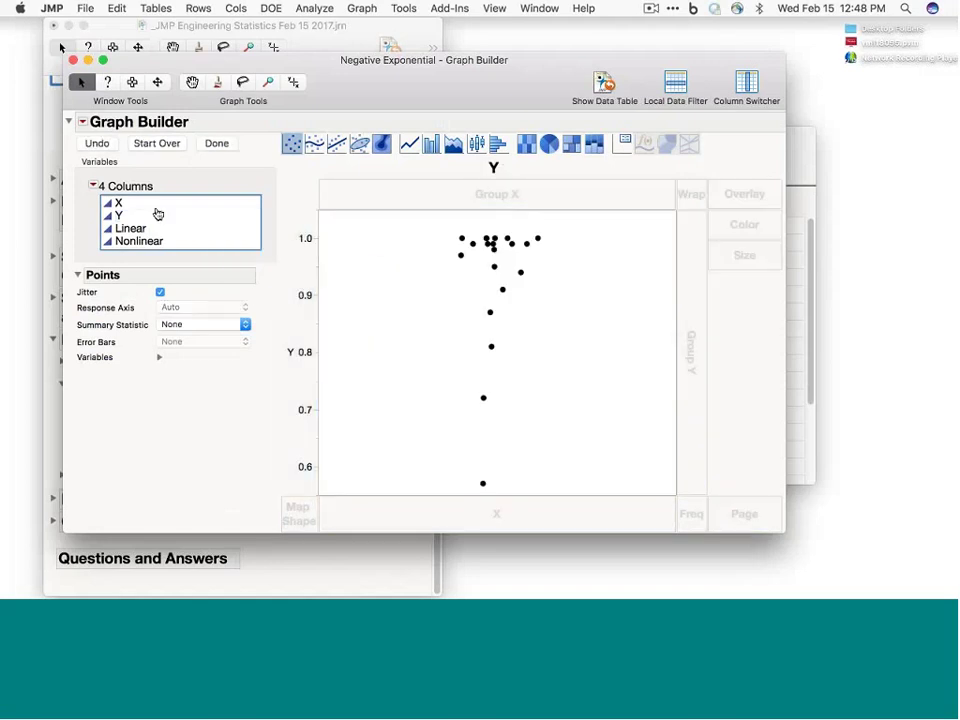
drag(156, 205, 481, 514)
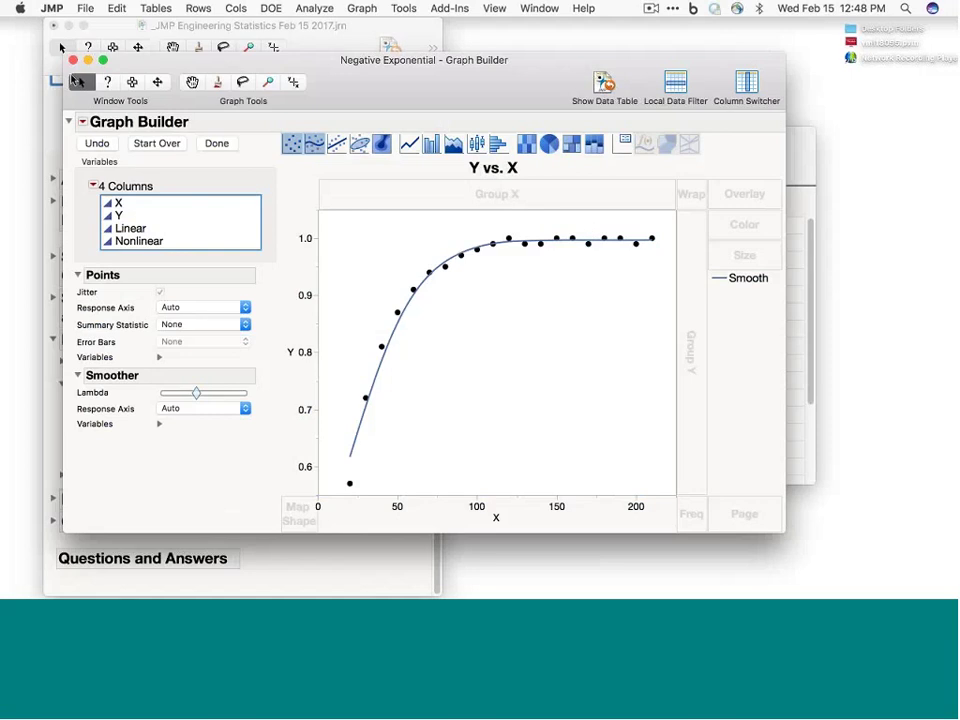
click(72, 60)
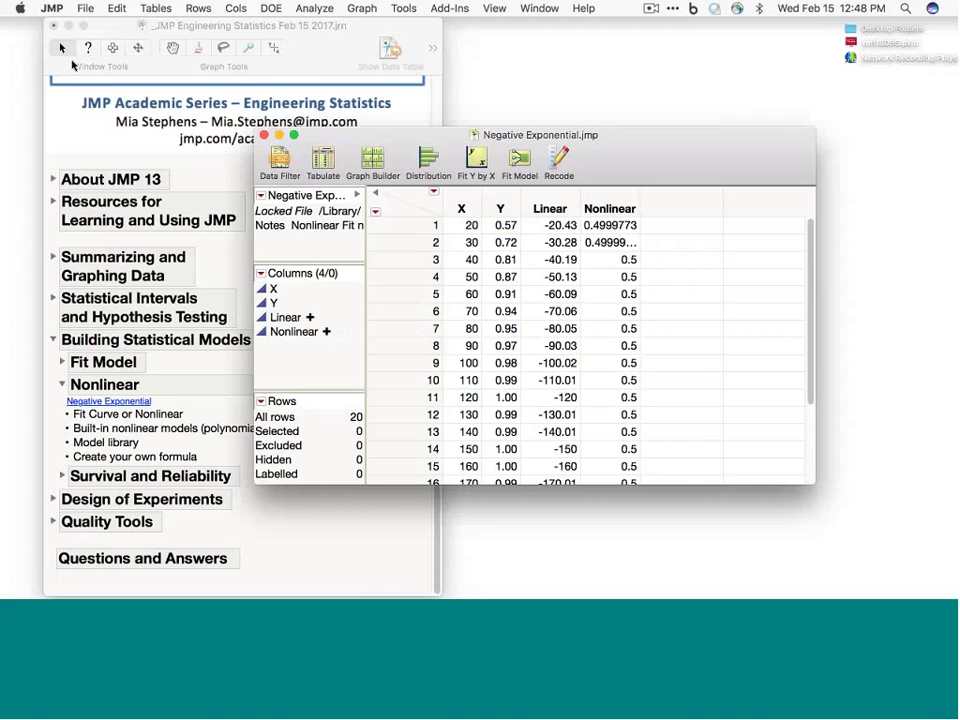
Run Fit Curve from Specialized Modeling with Y as the response and X as the regressor.
click(314, 8)
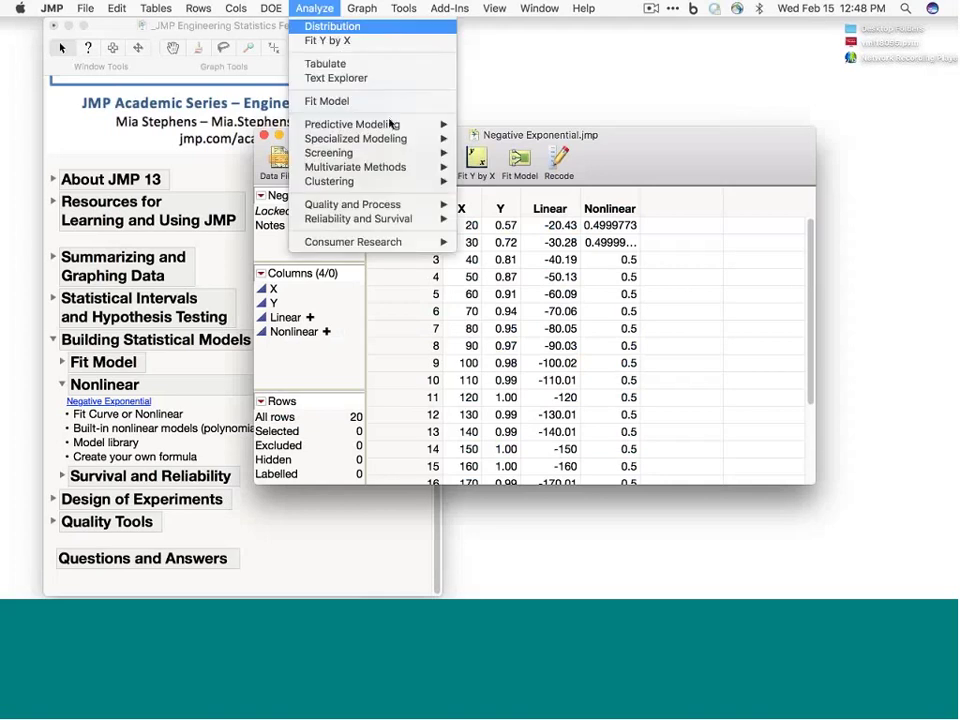
mouse_move(386, 138)
click(478, 138)
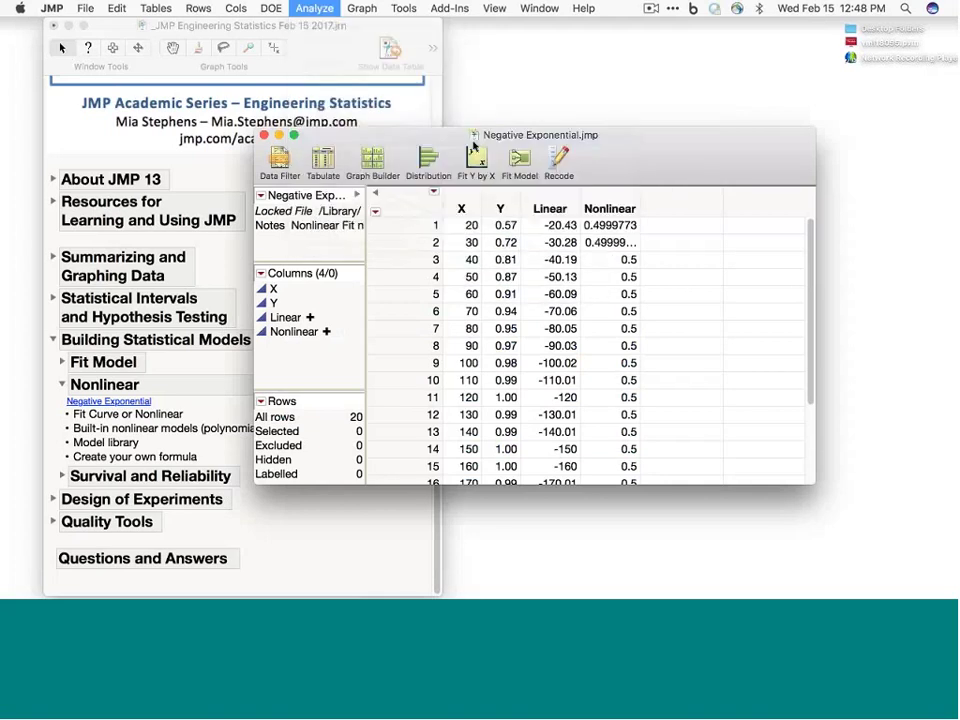
click(307, 201)
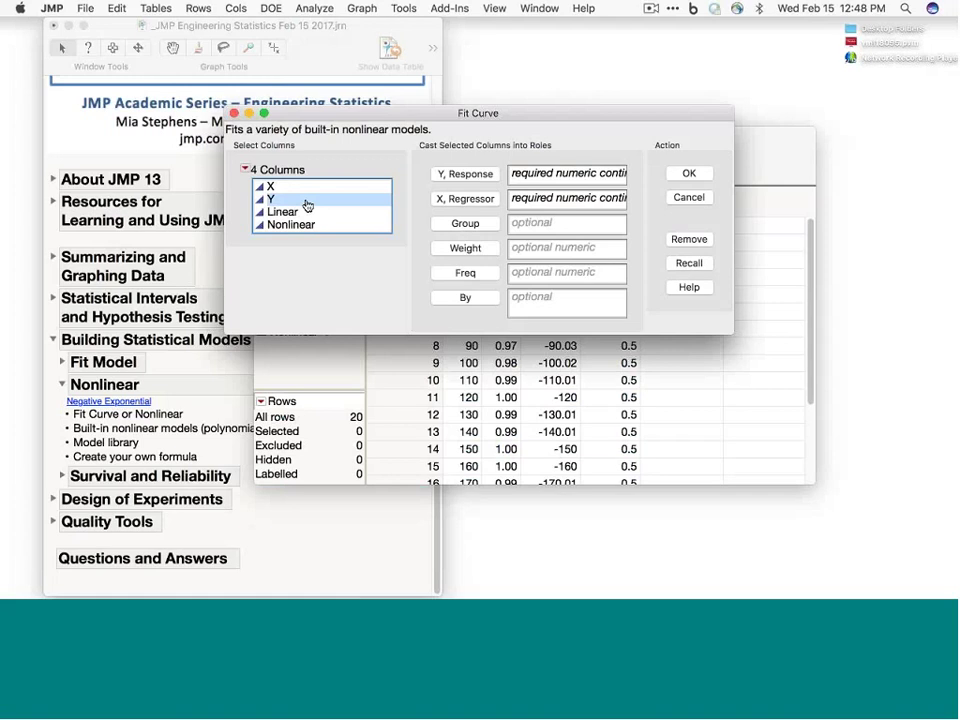
click(465, 174)
click(270, 187)
click(462, 199)
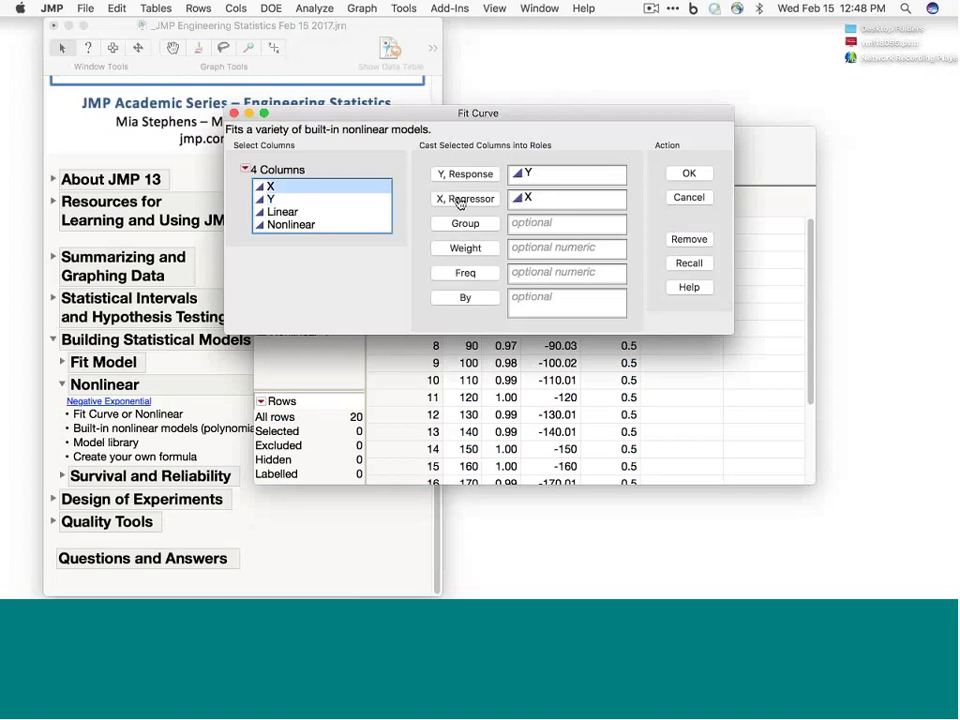
click(689, 175)
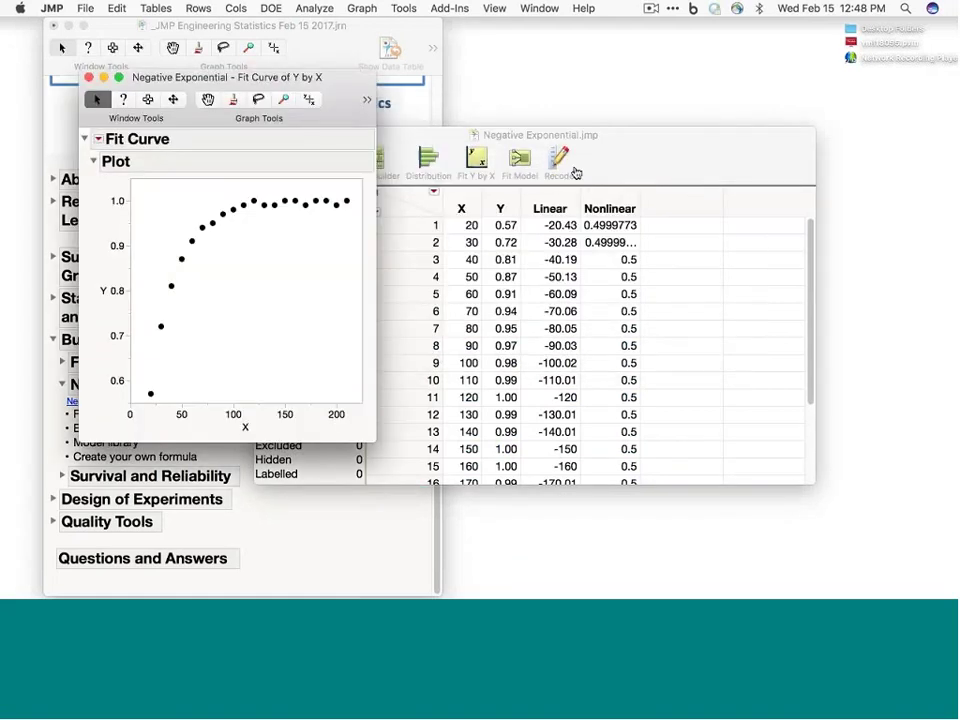
Move the Fit Curve report aside and fit a quadratic polynomial to Y by X.
drag(268, 83, 497, 120)
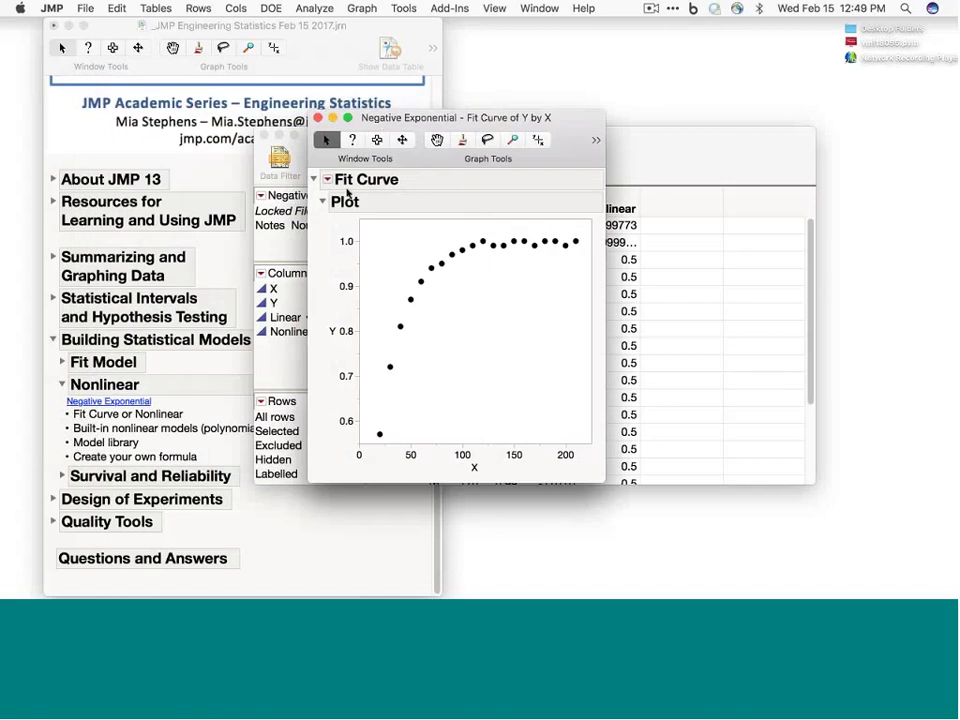
click(327, 179)
mouse_move(330, 194)
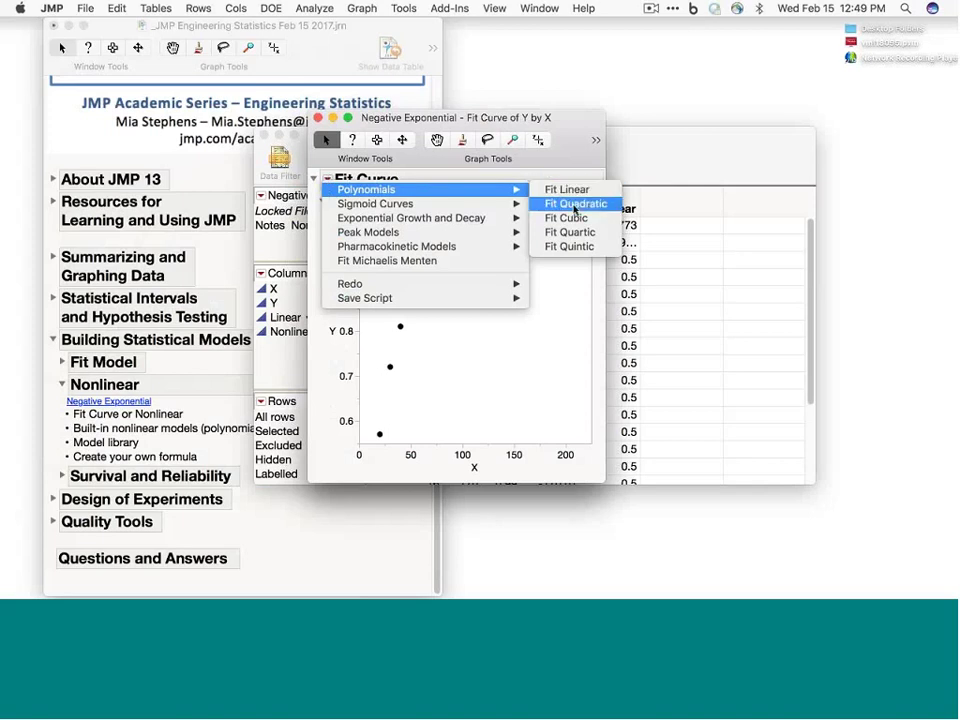
click(575, 205)
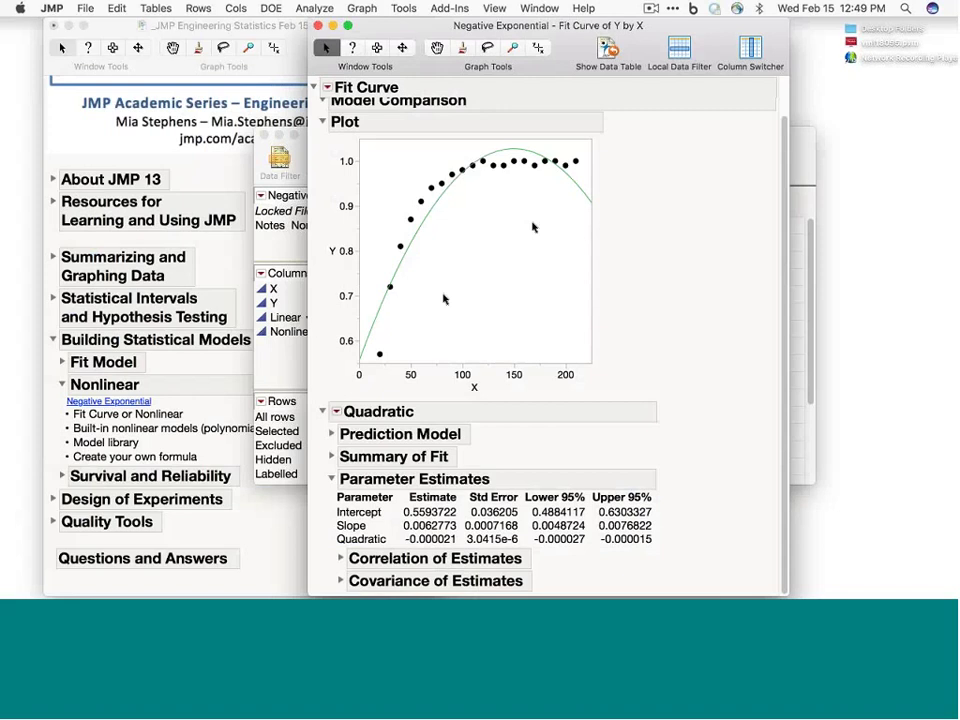
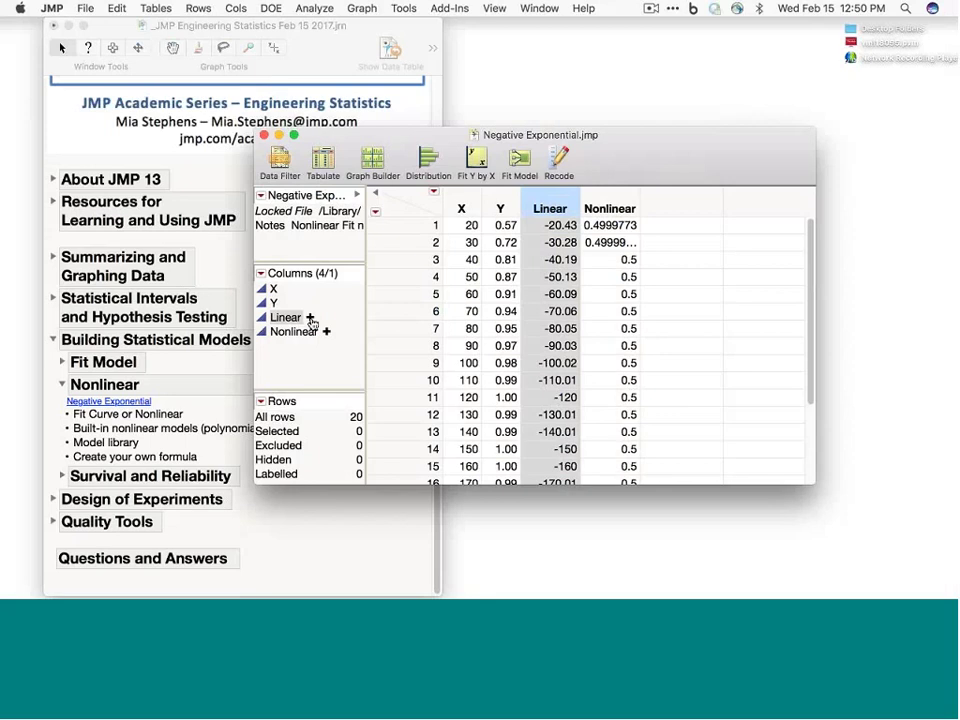
View the Linear column's formula and its parameters B0 and B1, and leave the formula editor without changes.
click(310, 318)
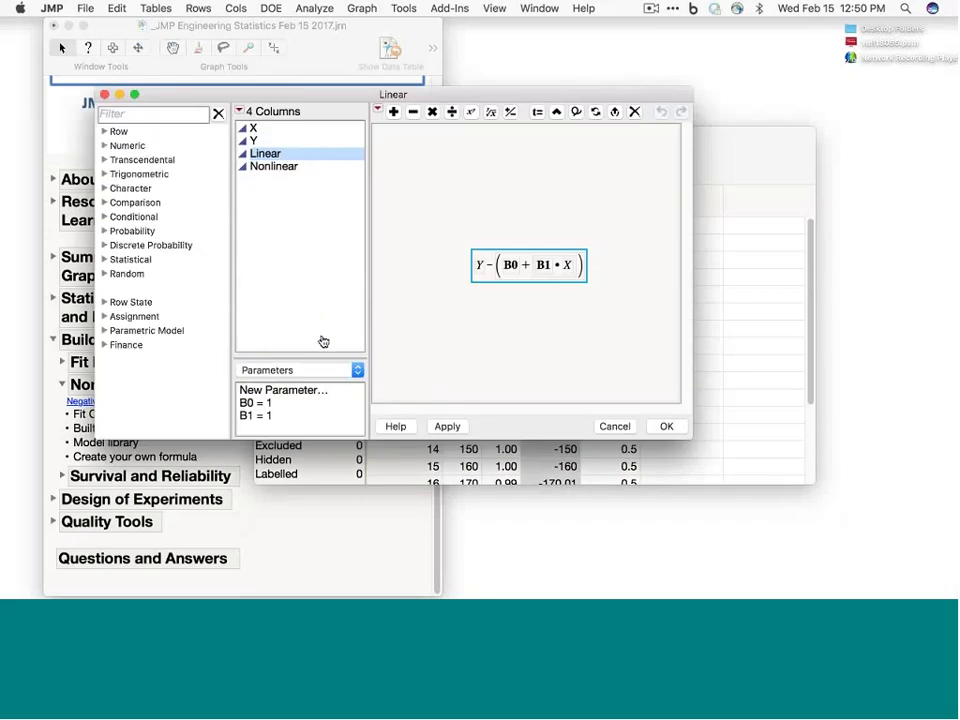
click(248, 402)
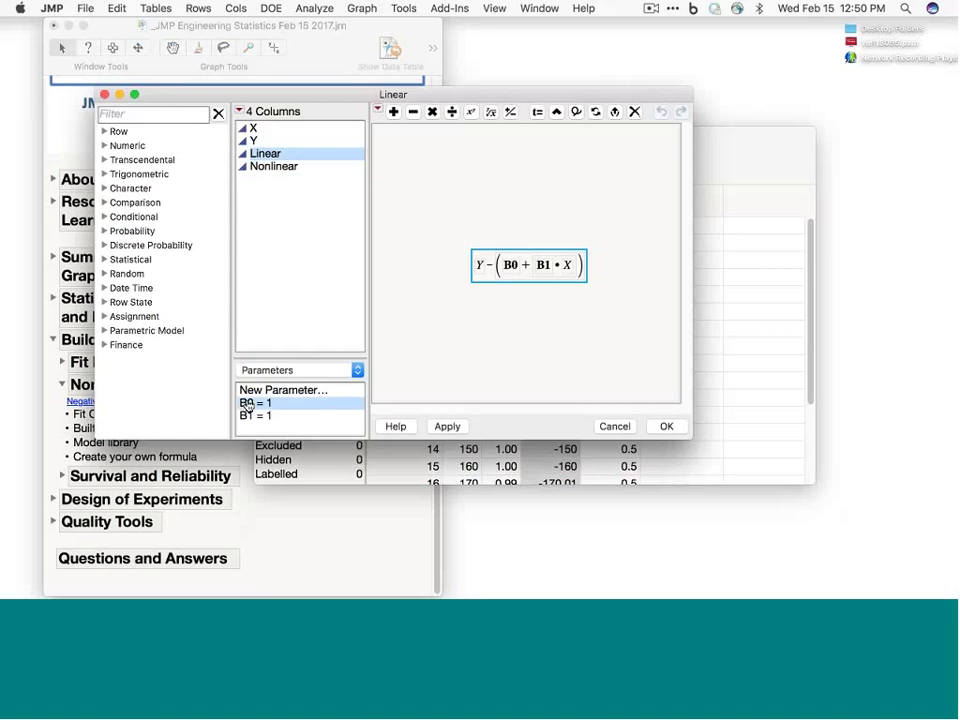
click(250, 417)
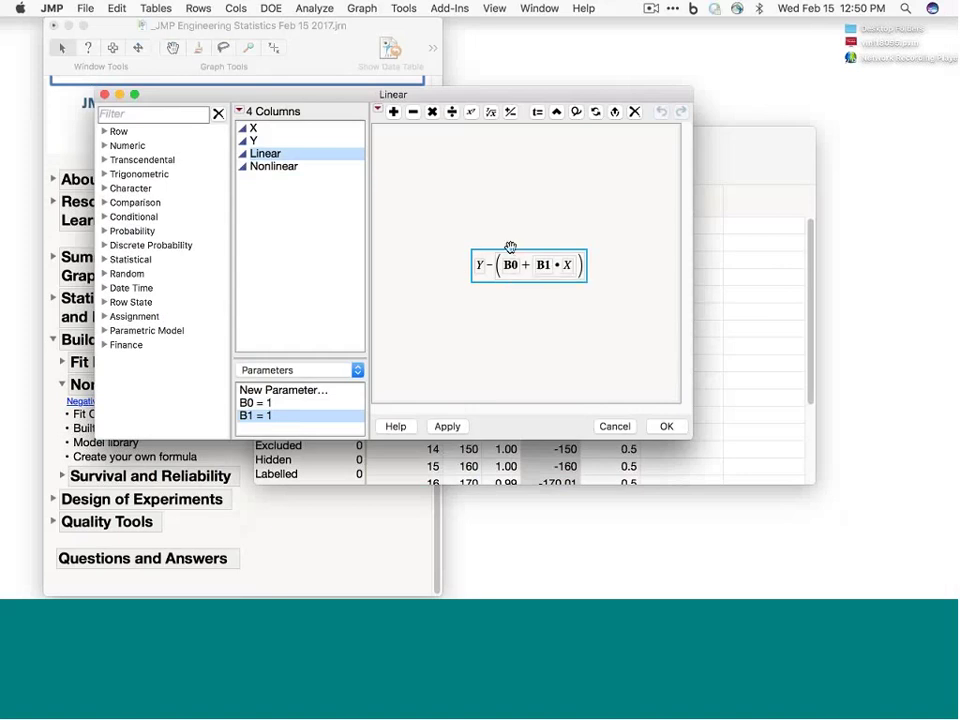
click(615, 427)
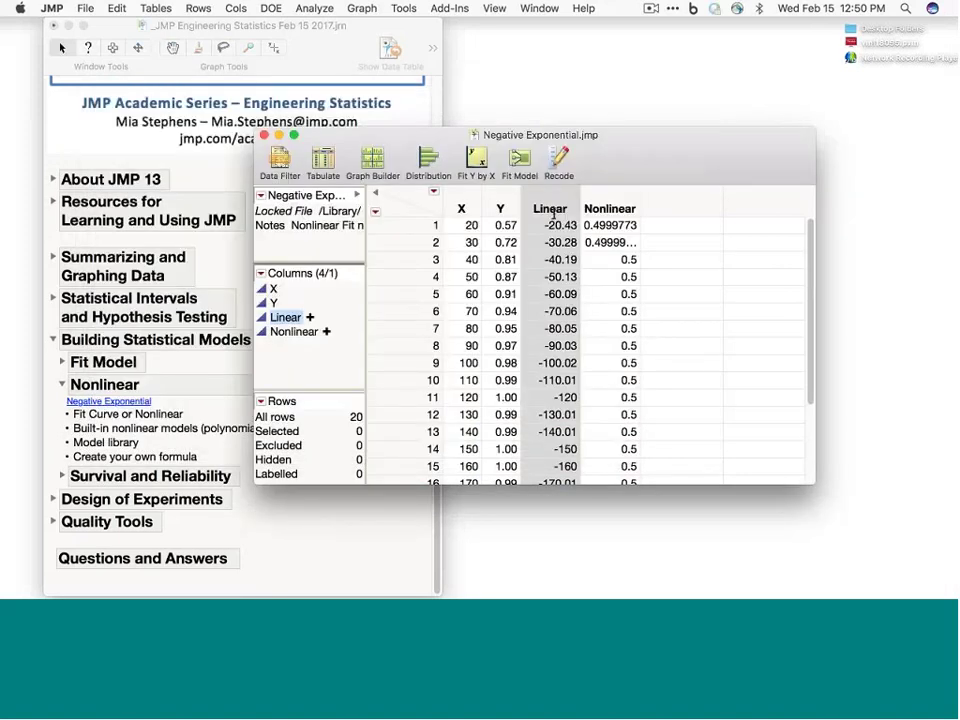
Launch the Nonlinear platform from Specialized Modeling, view its Model Library, and close the library.
click(612, 207)
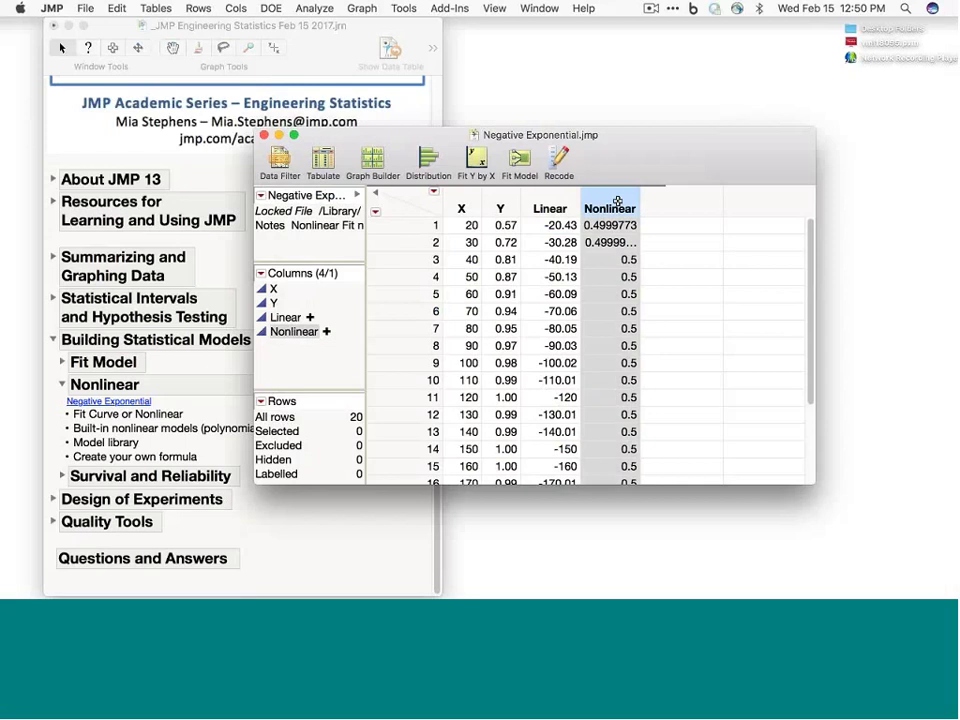
click(314, 8)
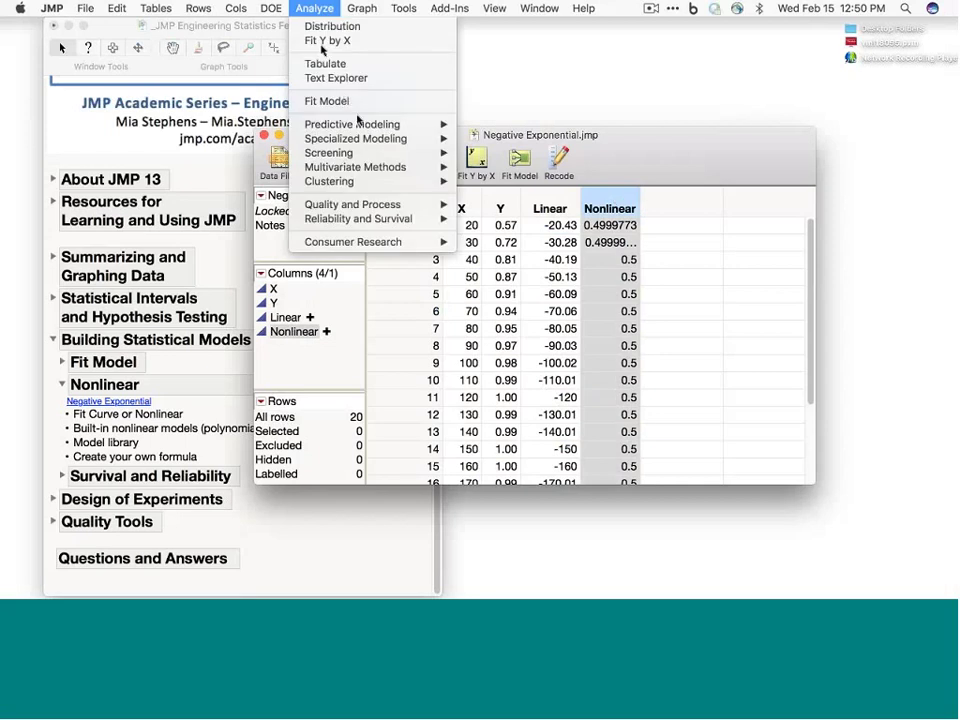
mouse_move(420, 139)
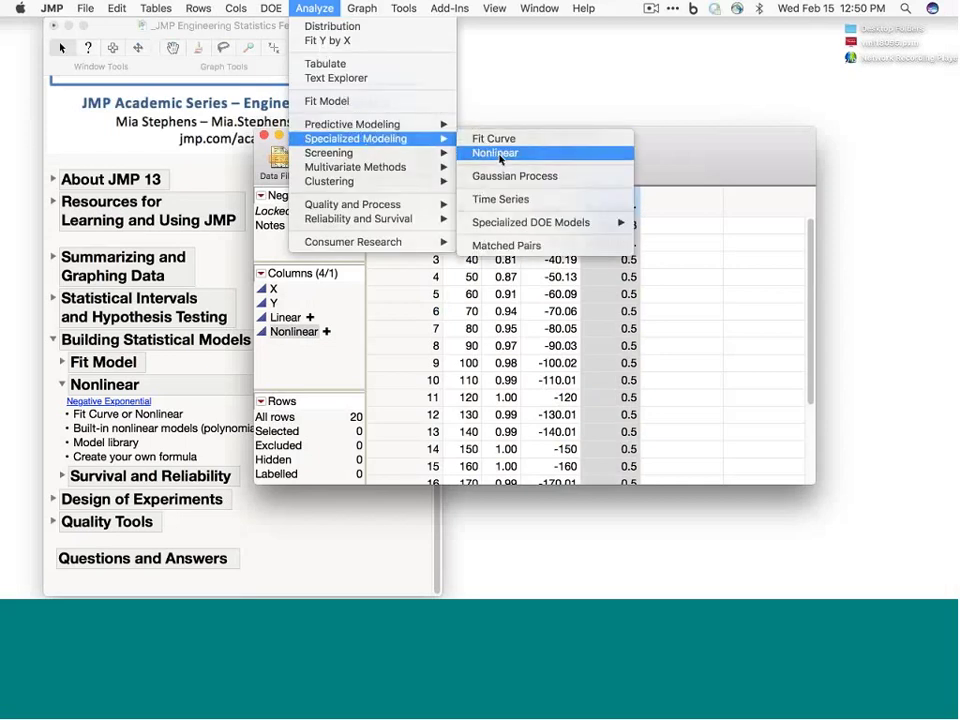
click(500, 156)
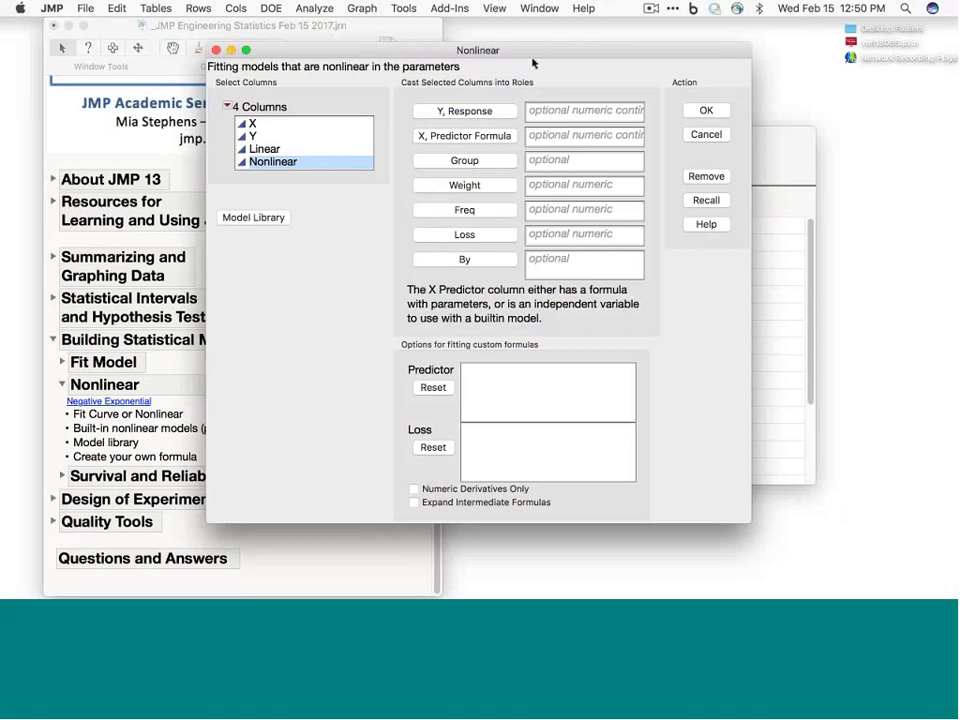
drag(522, 50, 475, 69)
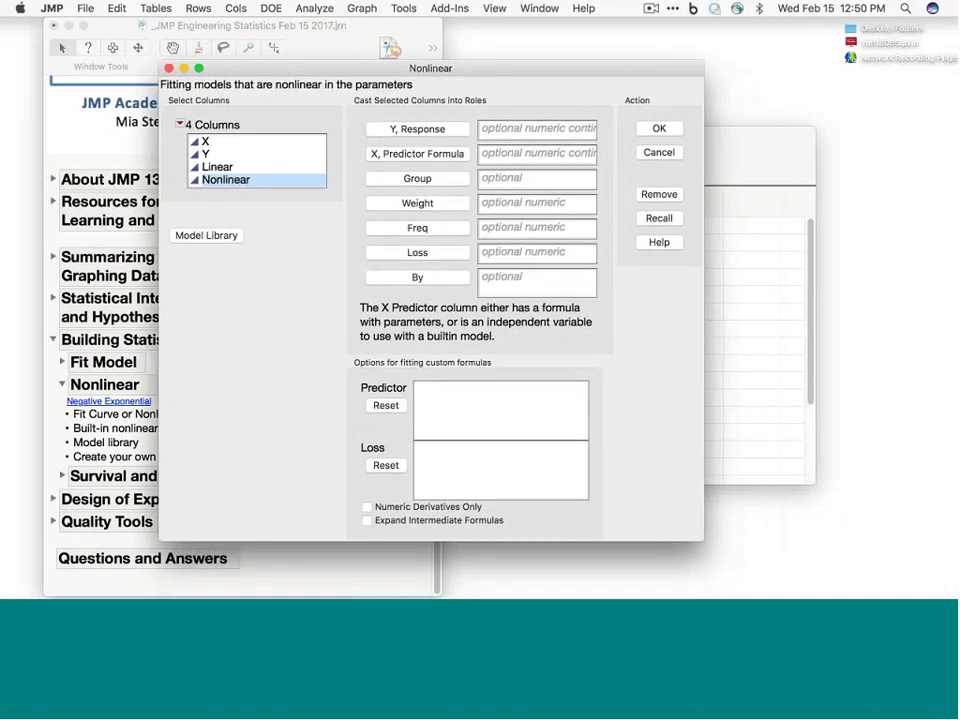
click(222, 239)
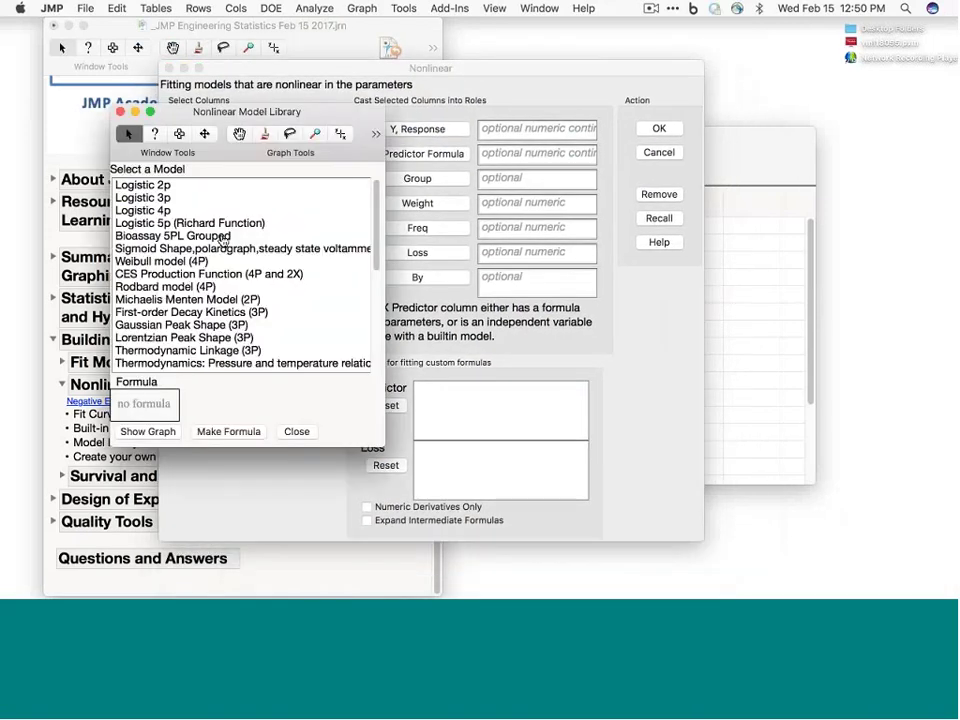
click(120, 112)
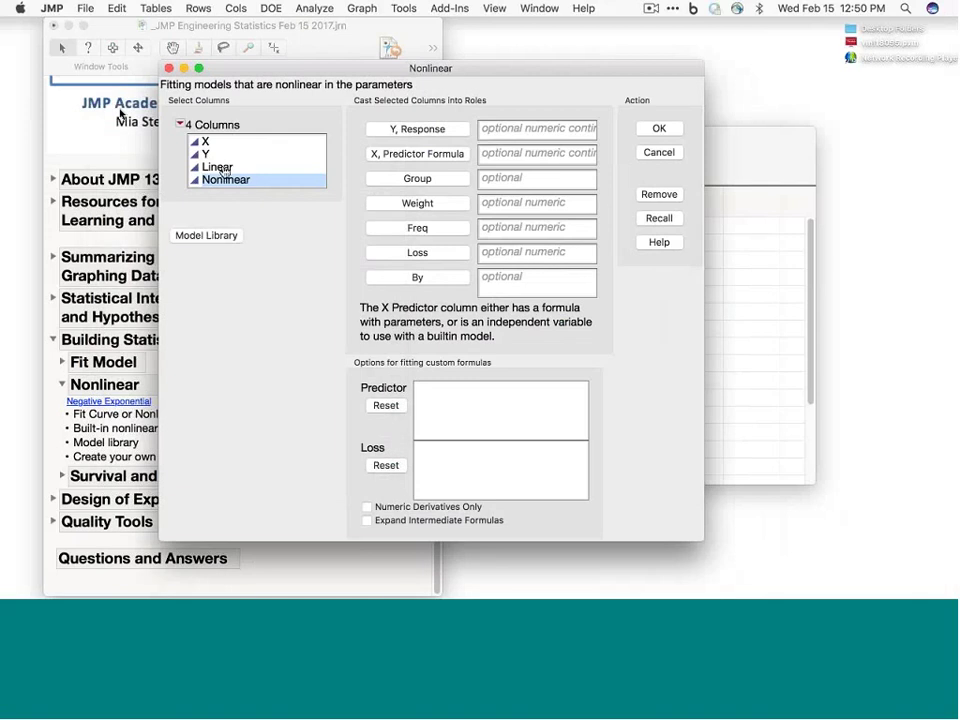
Assign Y as the response and the Nonlinear column as the predictor formula in the Nonlinear launch dialog.
click(230, 155)
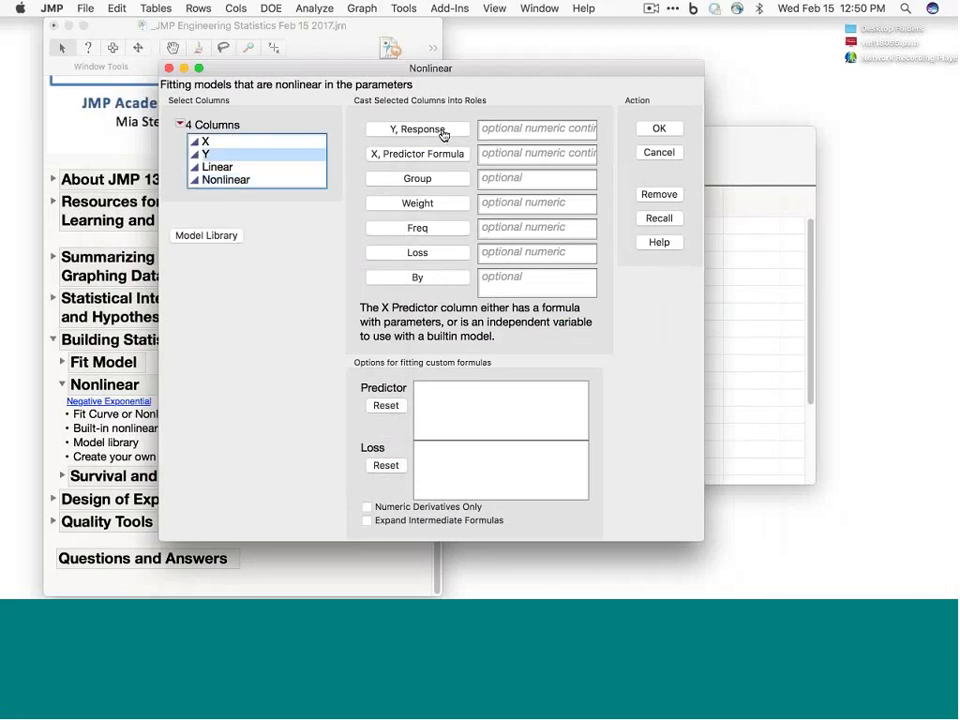
click(440, 131)
click(256, 143)
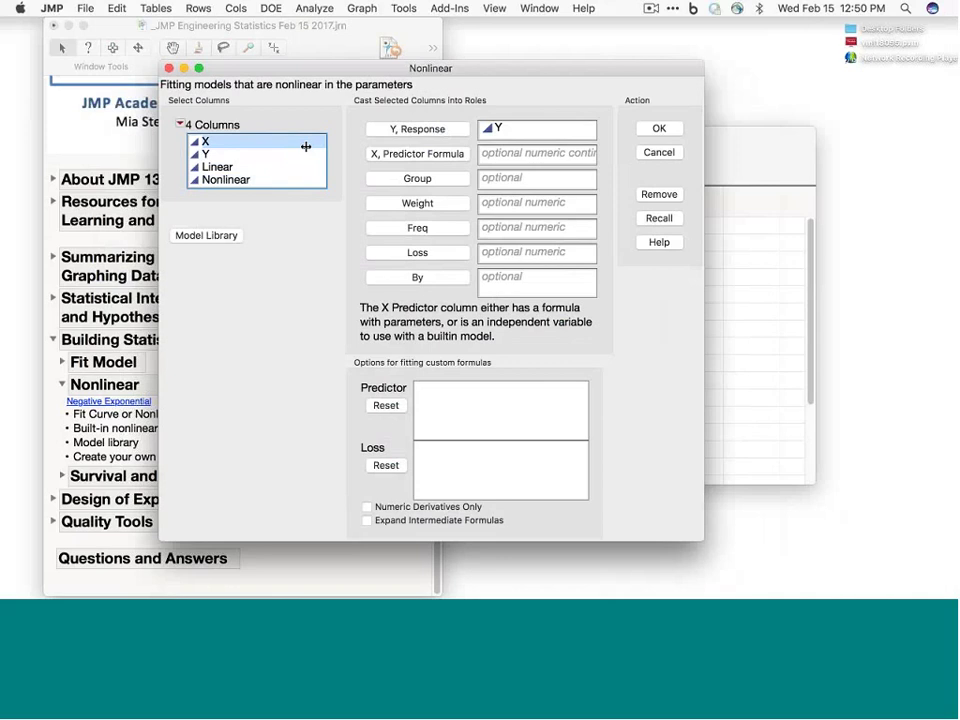
click(262, 183)
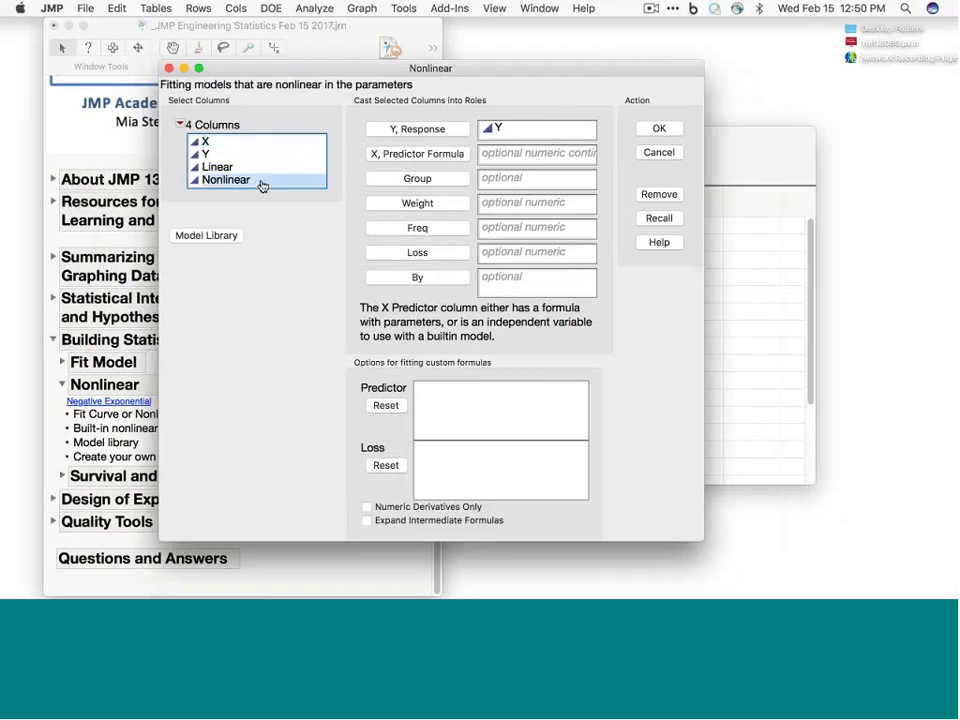
click(393, 155)
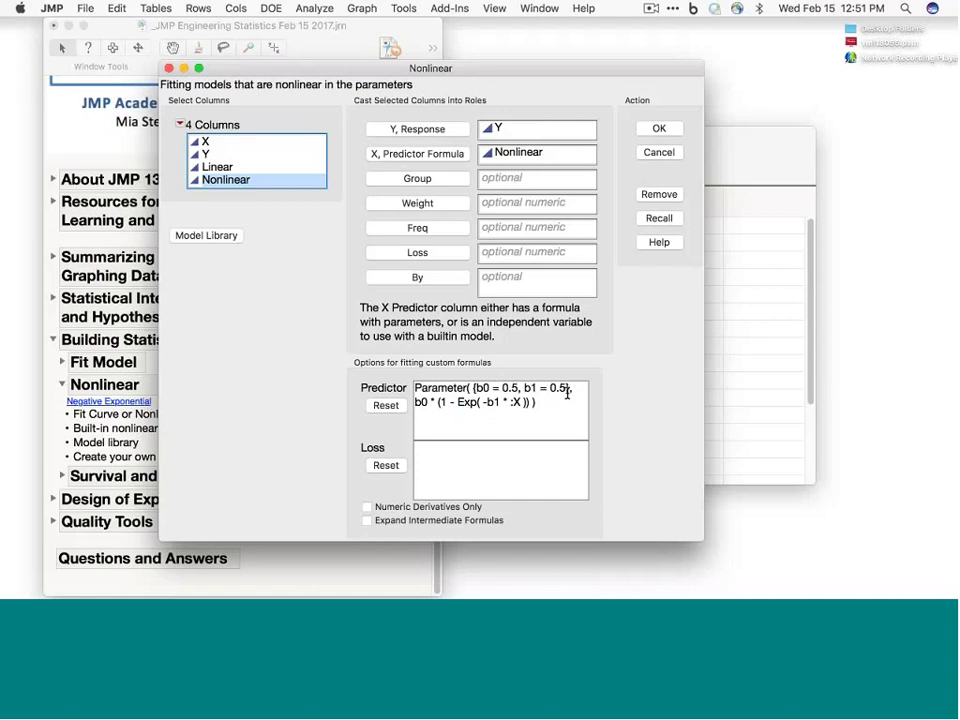
Run the nonlinear fit of Y with the Nonlinear formula, examine the fitted curve and solution, and close the report and data table.
click(415, 398)
click(415, 398)
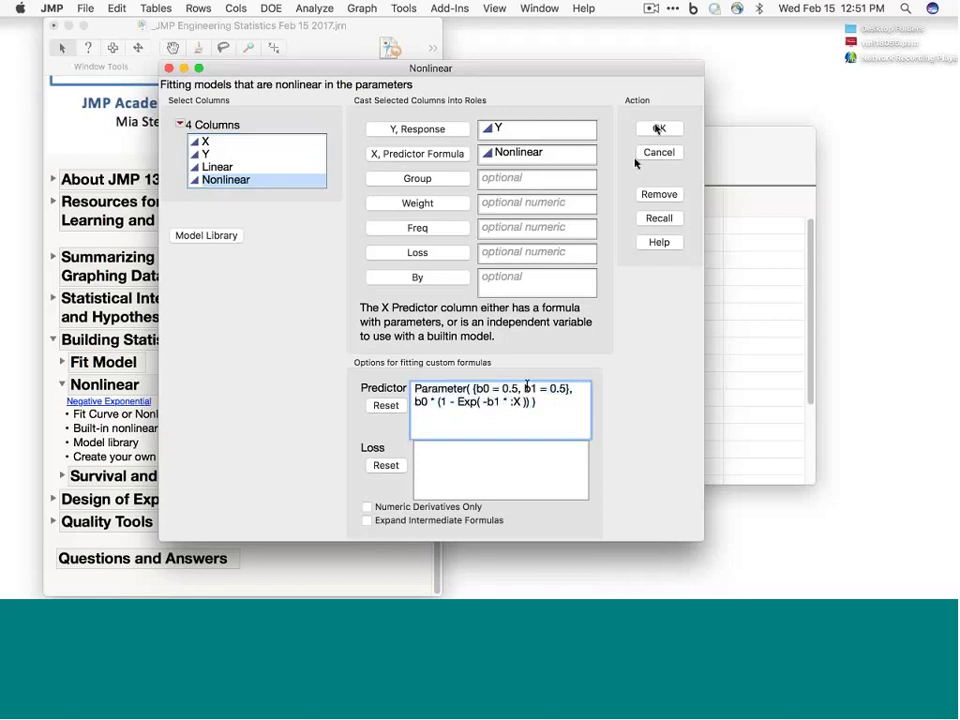
click(657, 128)
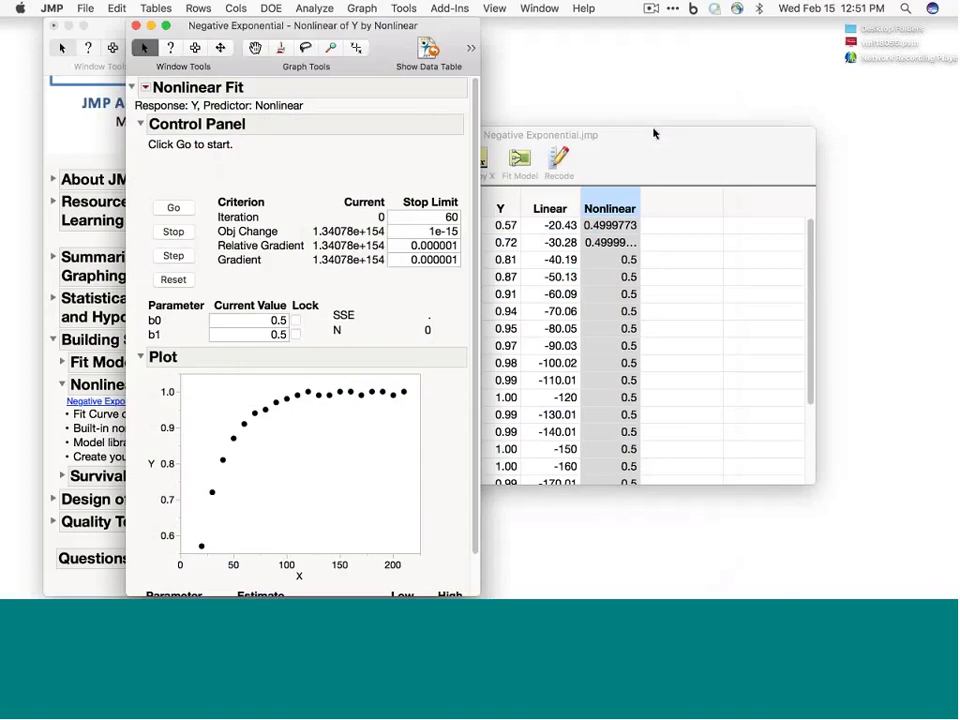
click(174, 209)
scroll(174, 212, down, 5)
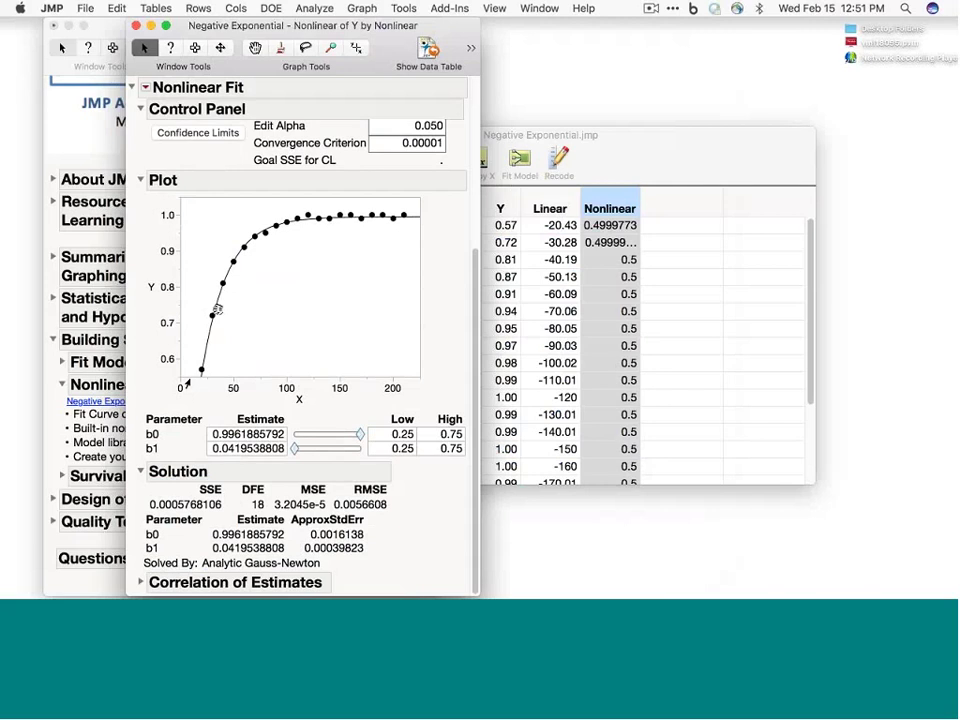
scroll(187, 374, up, 5)
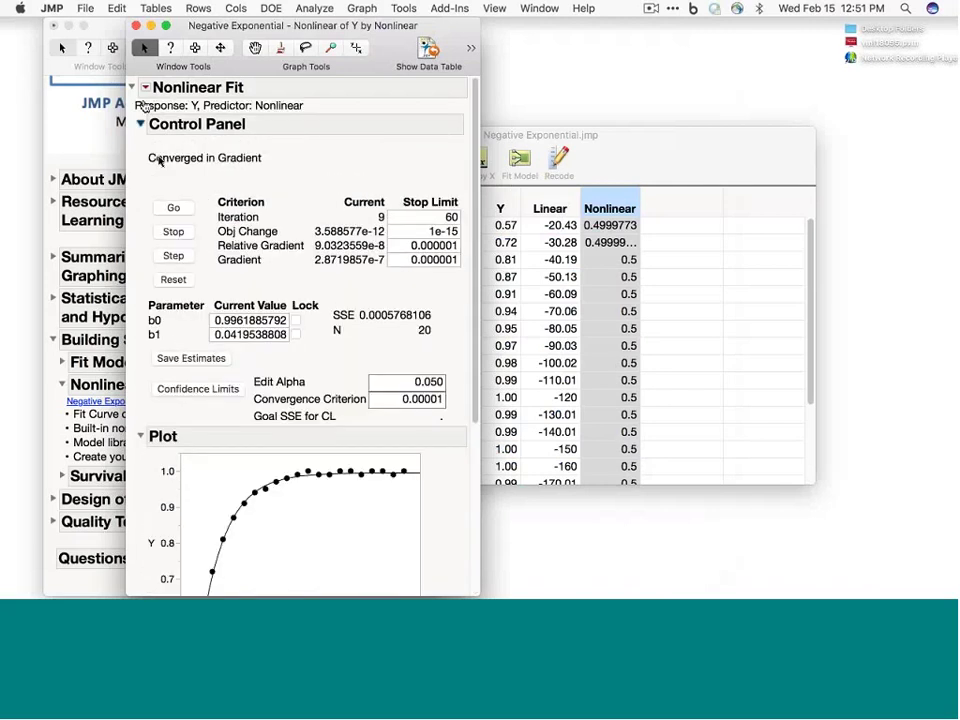
click(145, 88)
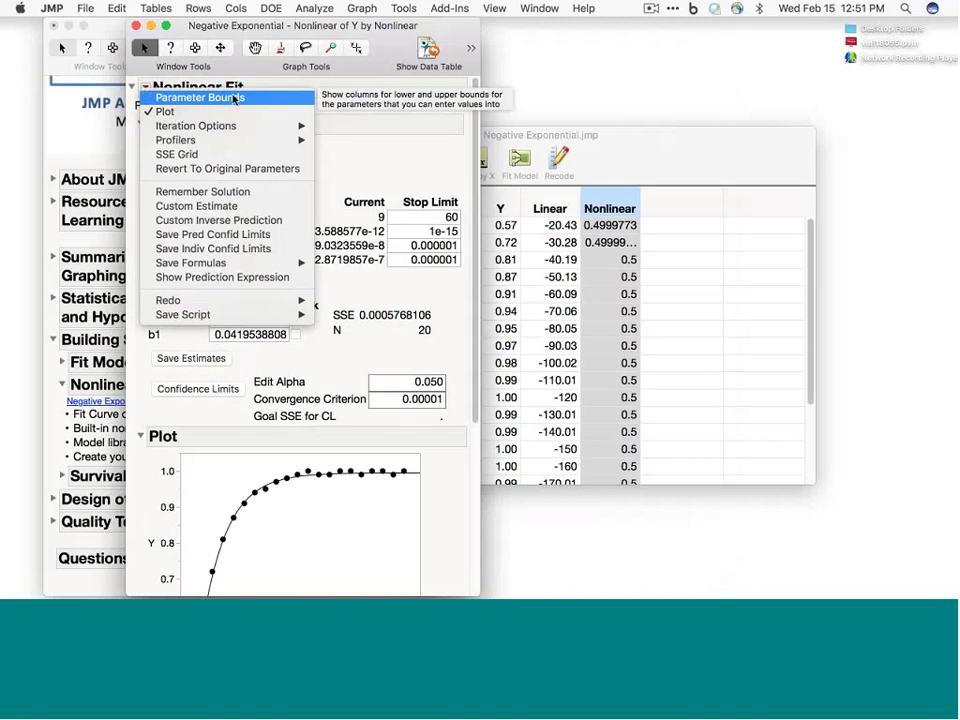
click(102, 15)
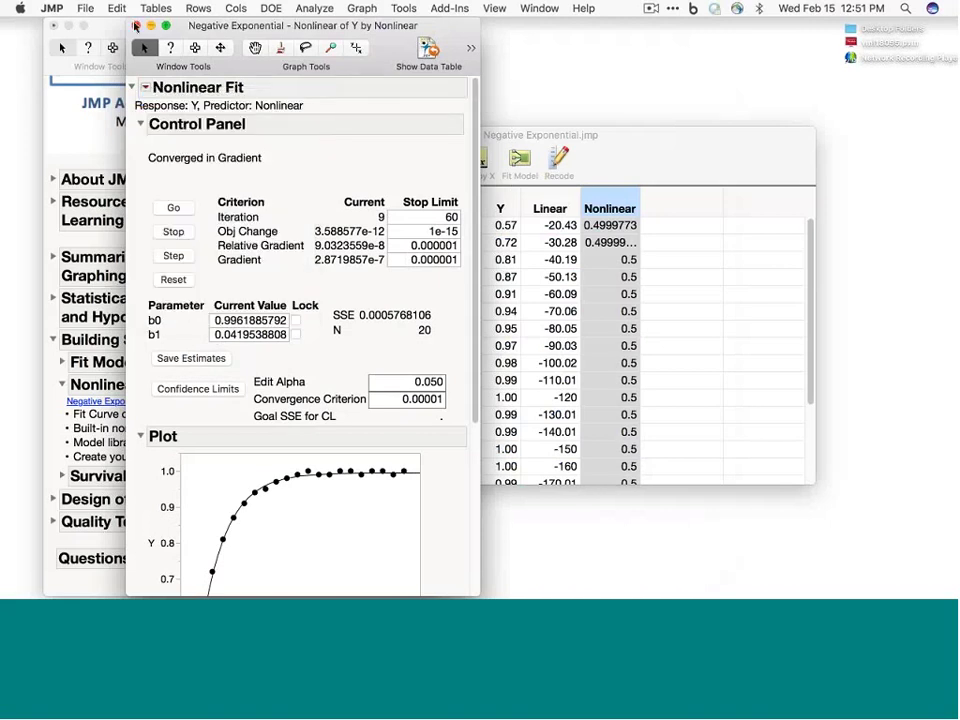
click(135, 25)
click(263, 135)
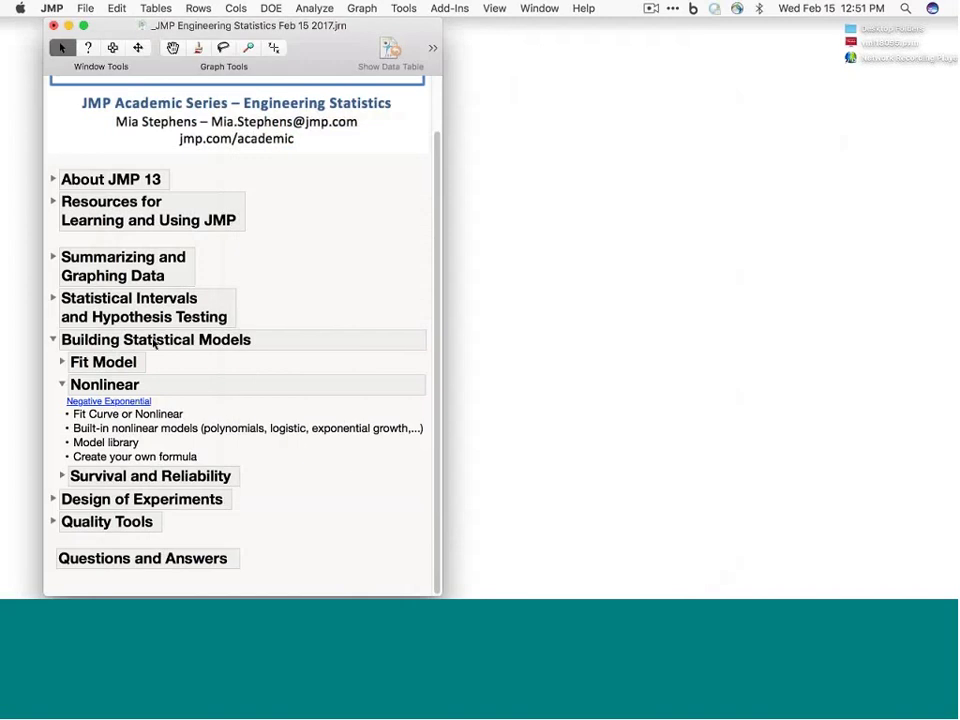
Collapse Nonlinear and expand Survival and Reliability in the journal, and view the available Reliability and Survival platforms.
click(62, 386)
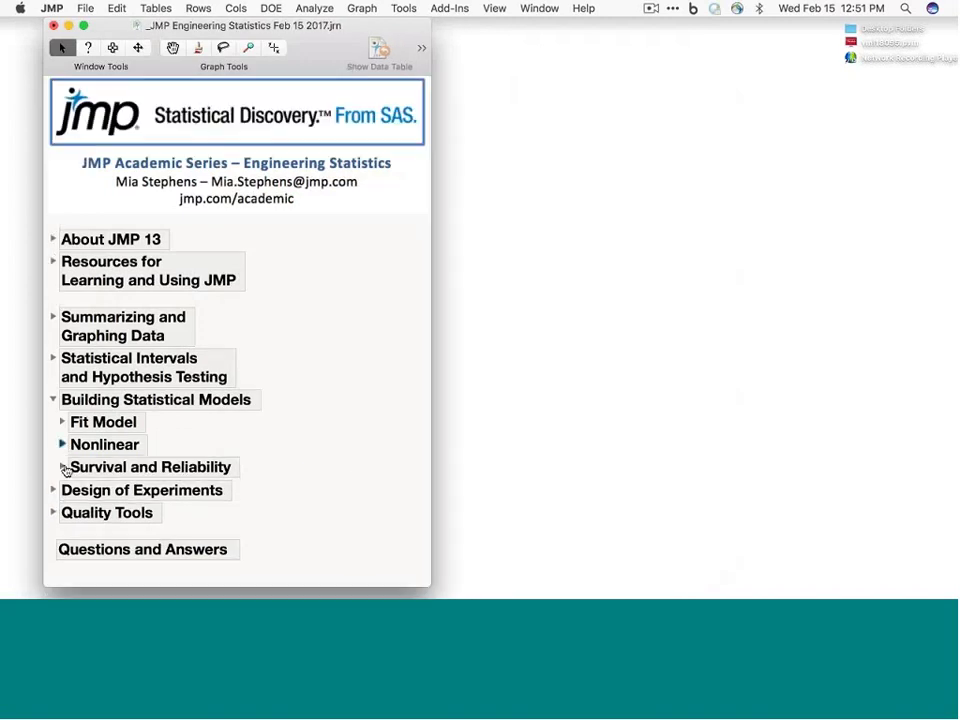
click(63, 467)
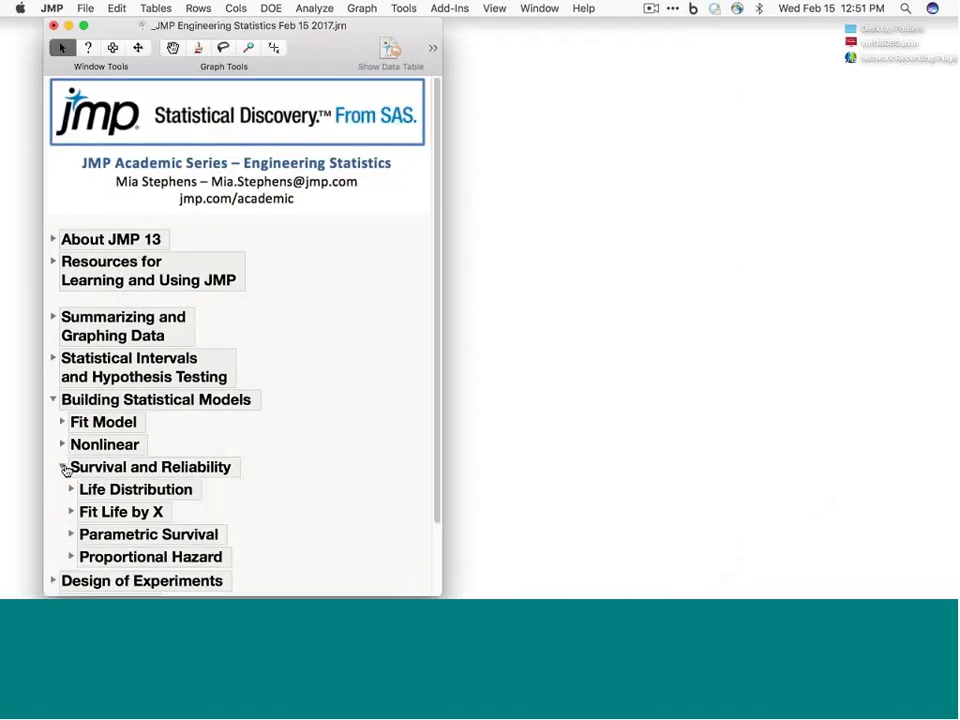
click(313, 9)
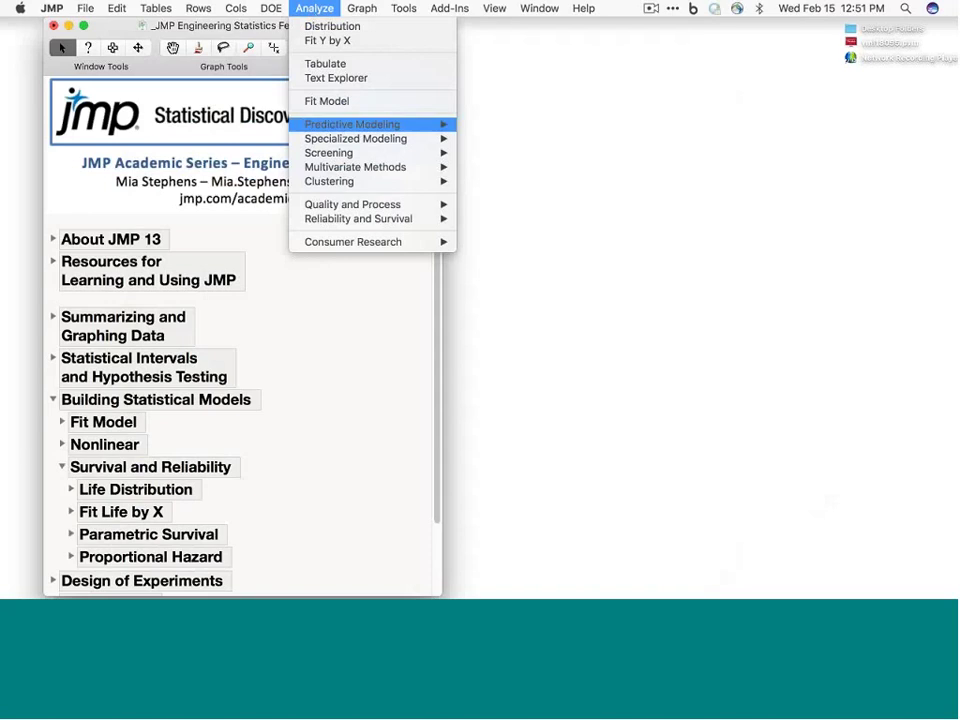
mouse_move(358, 222)
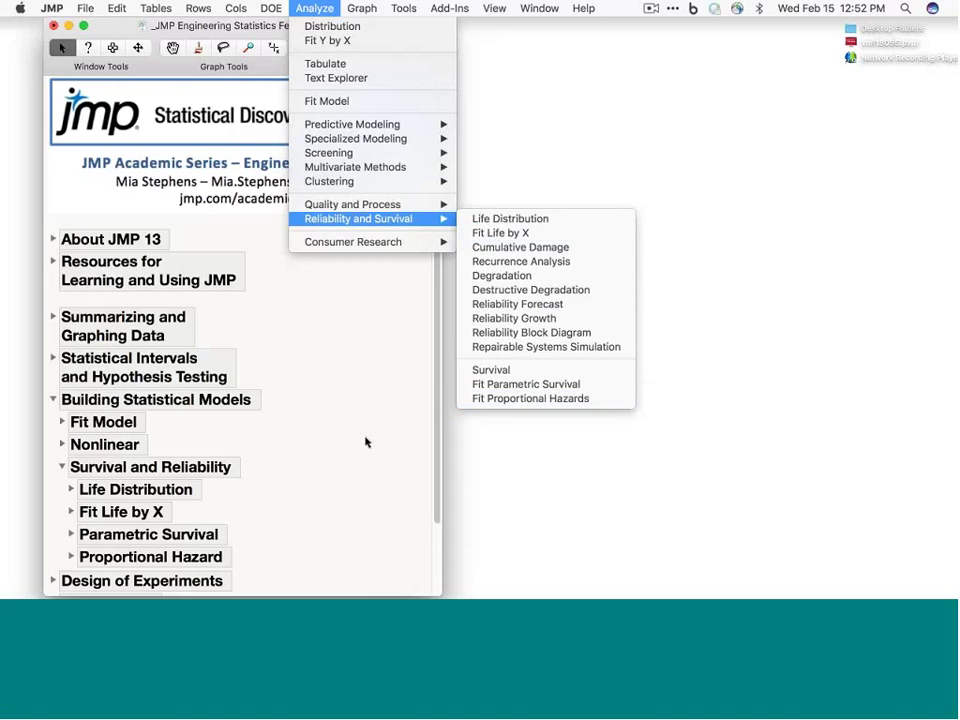
key(Escape)
Open the Comptime data table from the journal's Life Distribution section and widen the ExecTime column to fit its name.
click(72, 490)
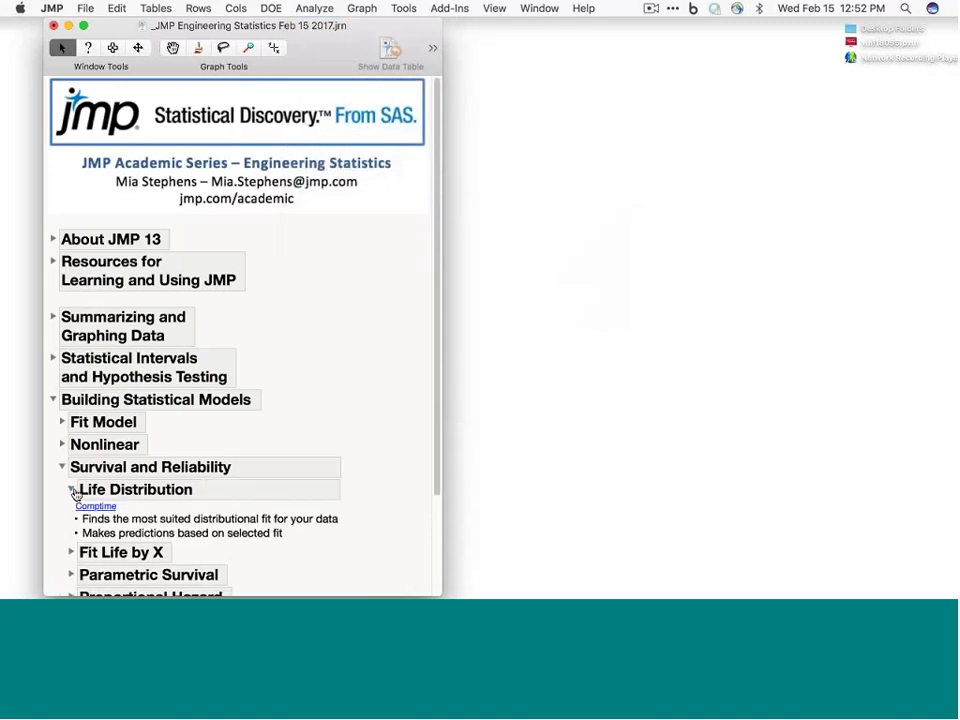
click(94, 508)
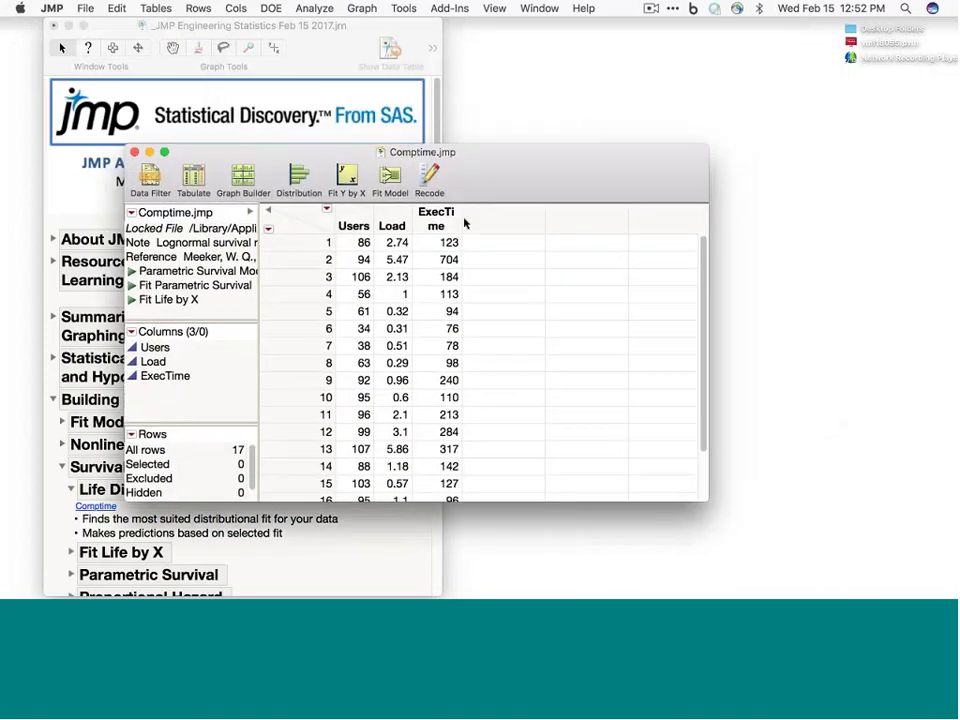
double_click(460, 226)
click(459, 226)
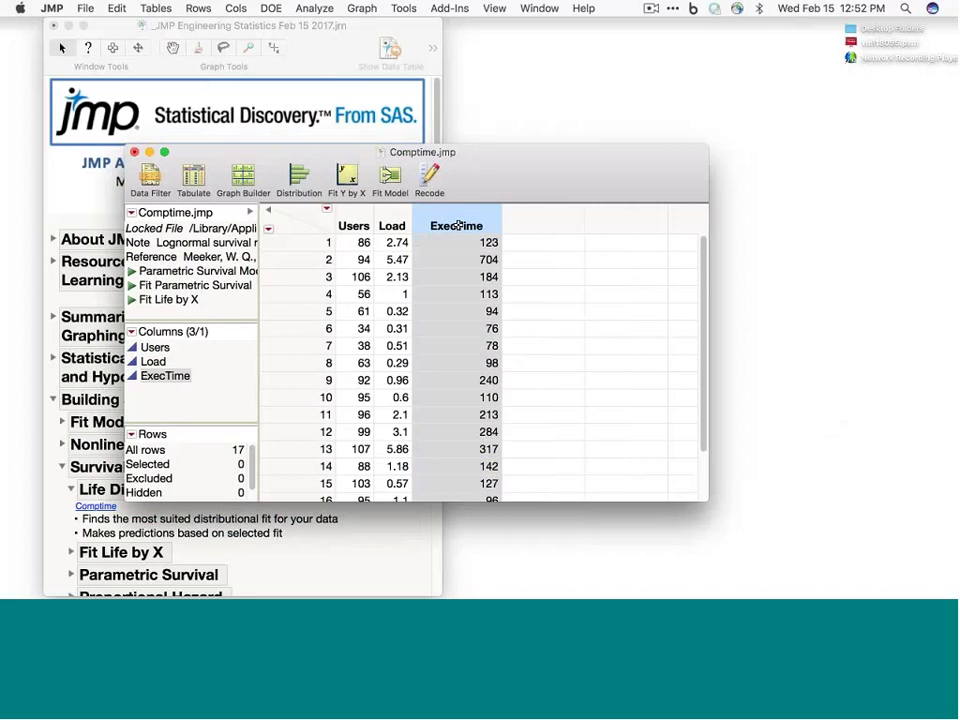
Run a Life Distribution analysis with ExecTime as the time to event and Wald as the confidence interval method.
click(315, 8)
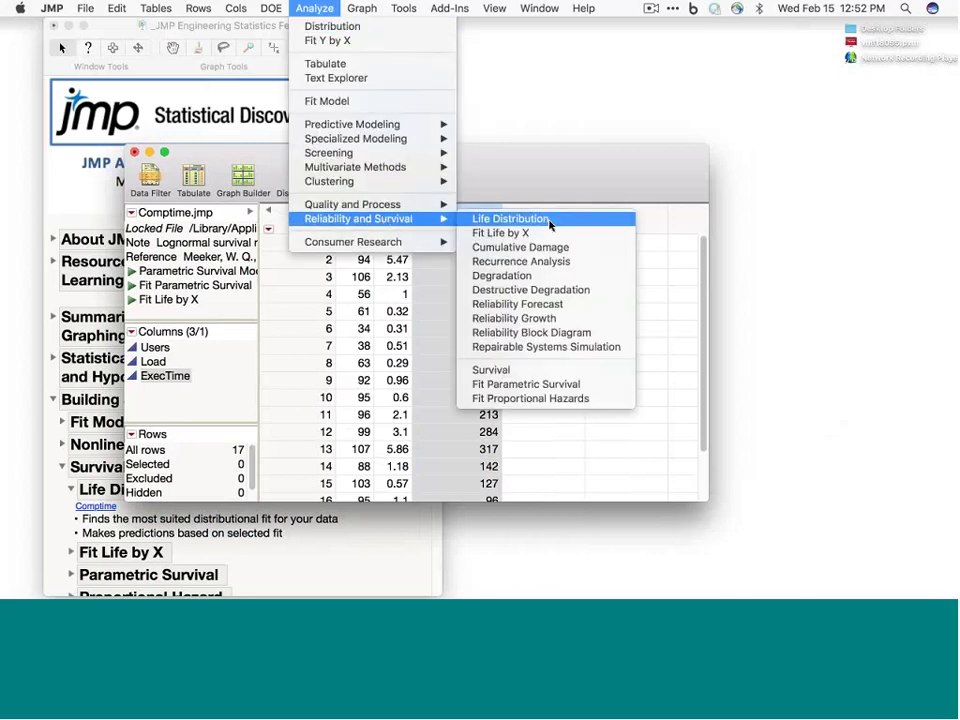
click(549, 220)
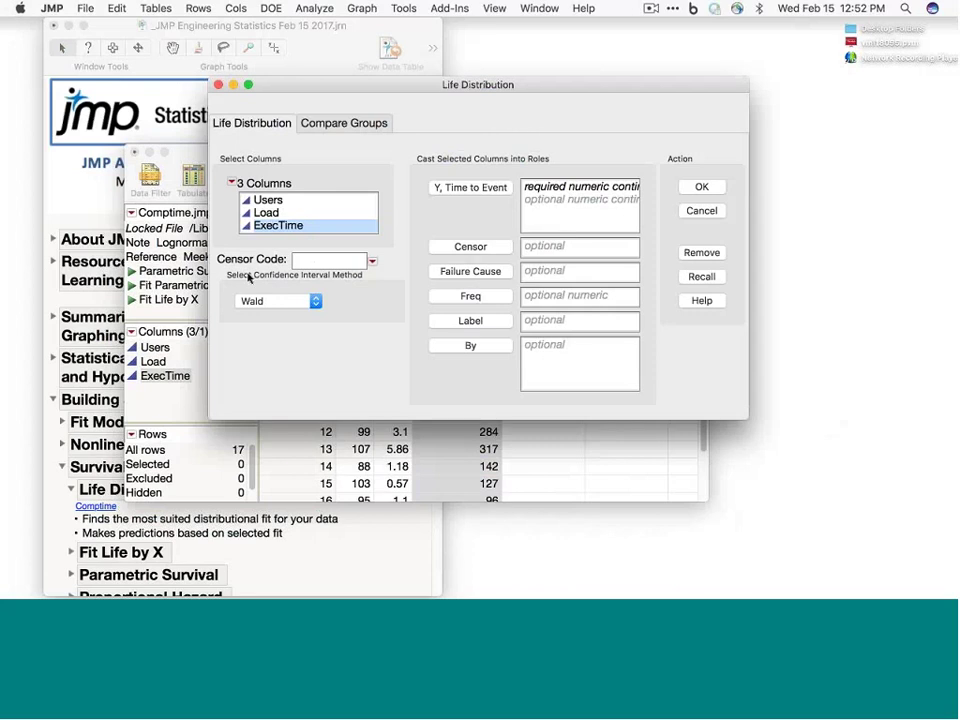
click(265, 303)
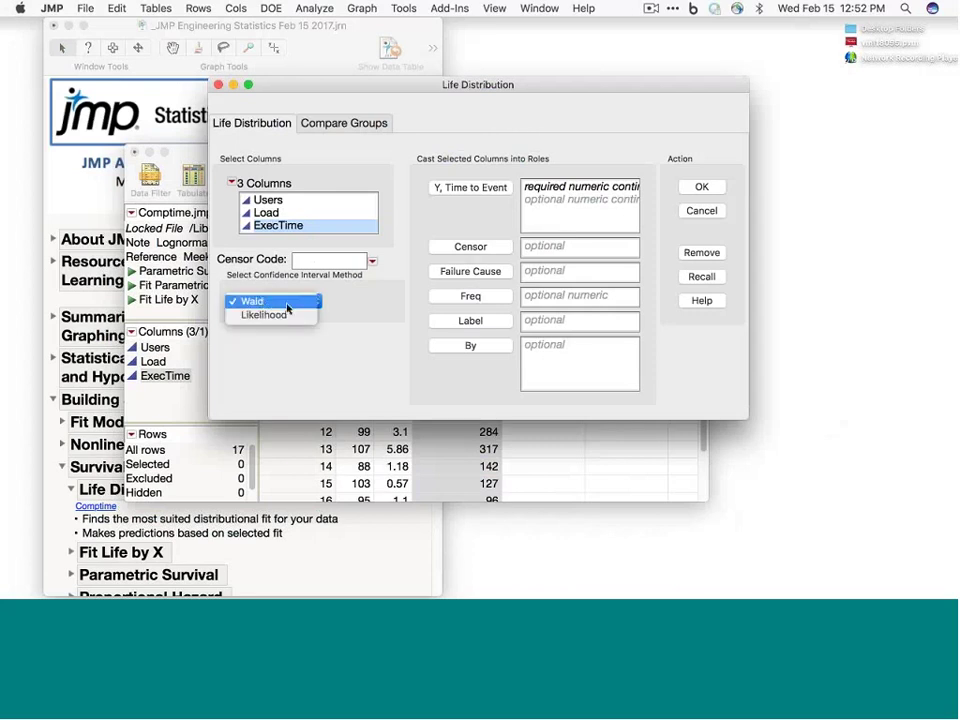
click(340, 313)
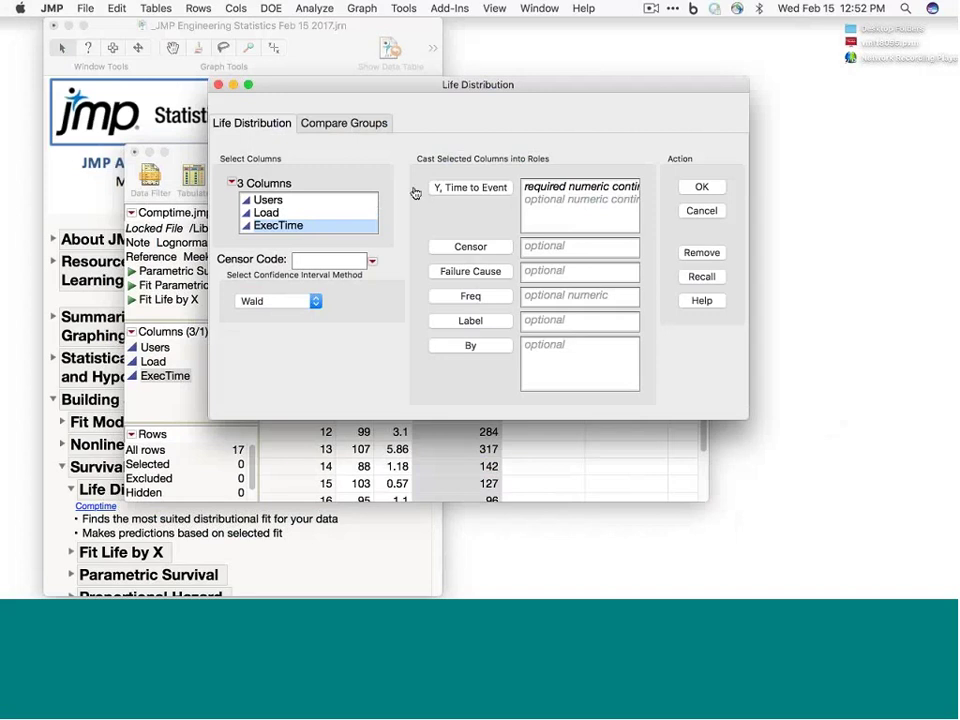
click(474, 190)
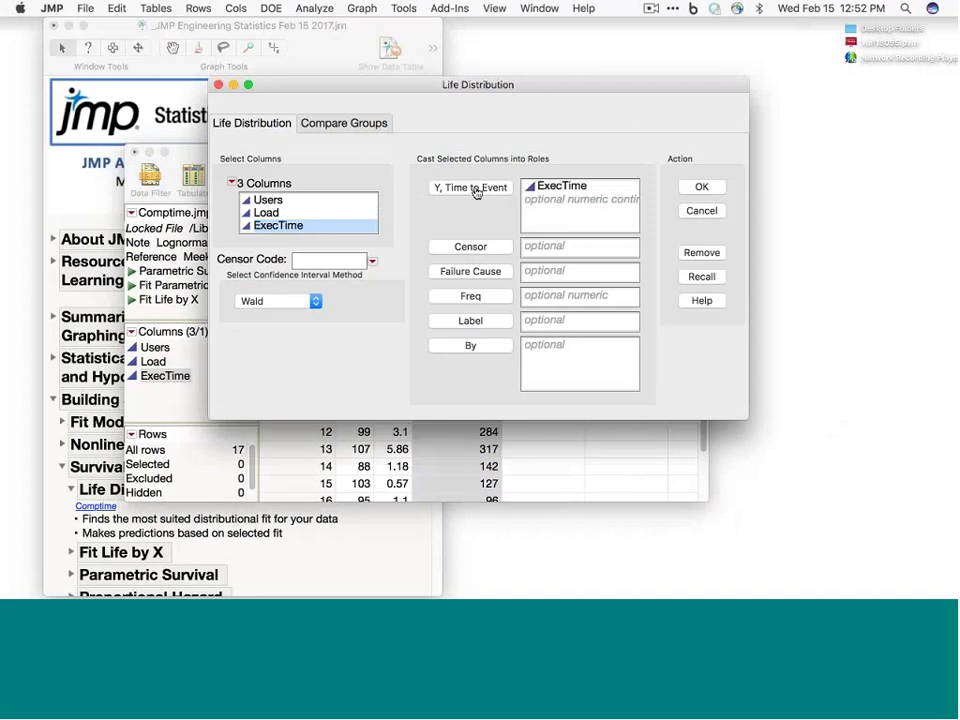
click(702, 188)
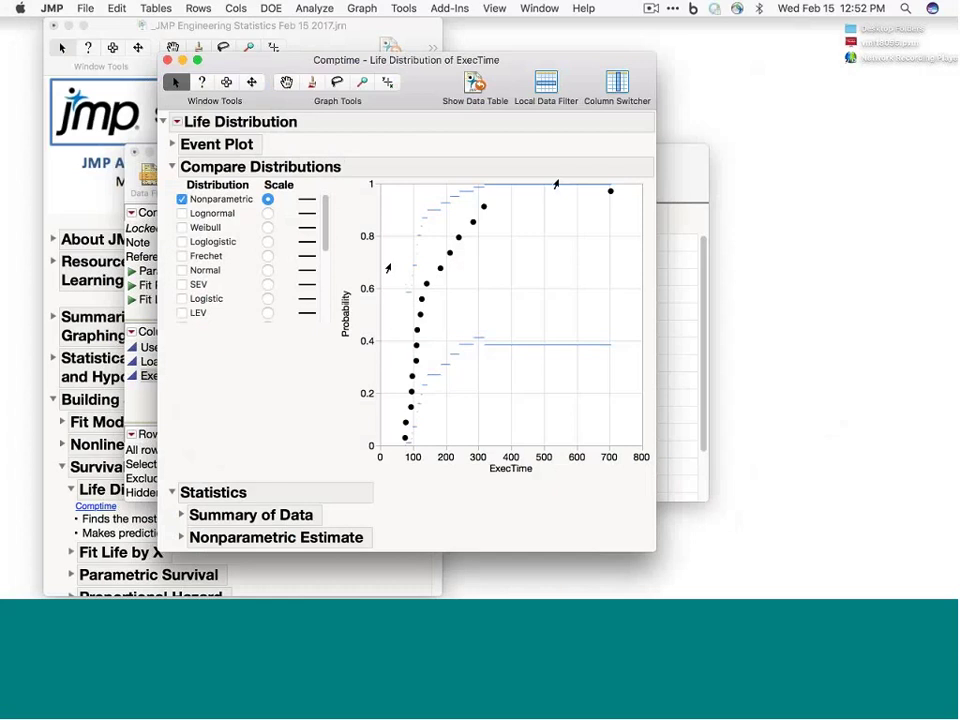
Lengthen the distribution list under Compare Distributions to show more of the available distributions at once.
scroll(229, 326, down, 5)
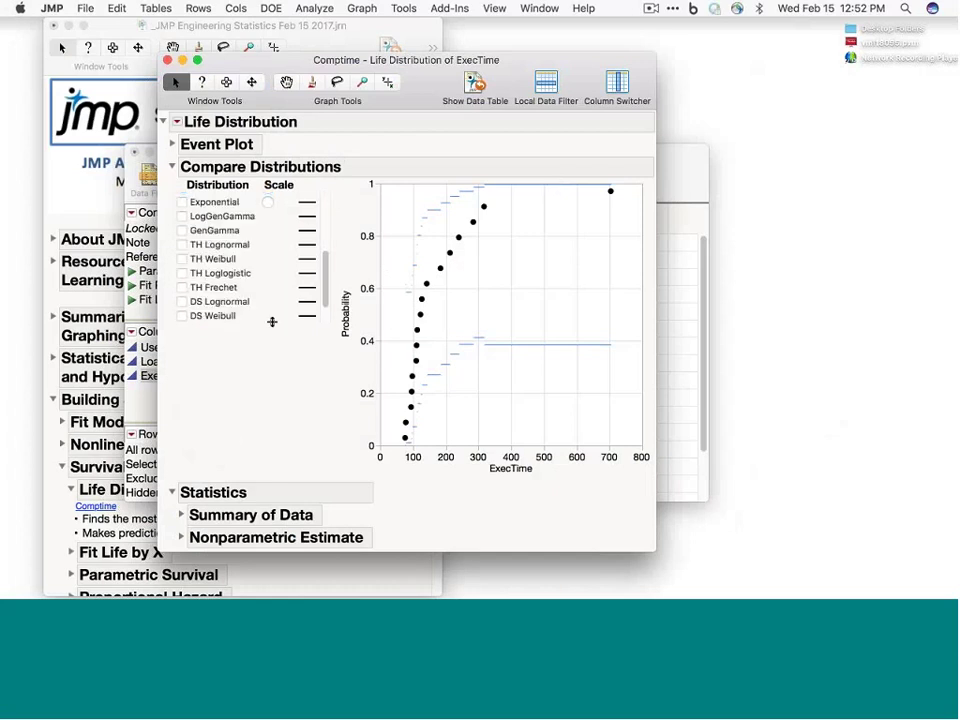
drag(272, 322, 274, 466)
scroll(285, 407, up, 1)
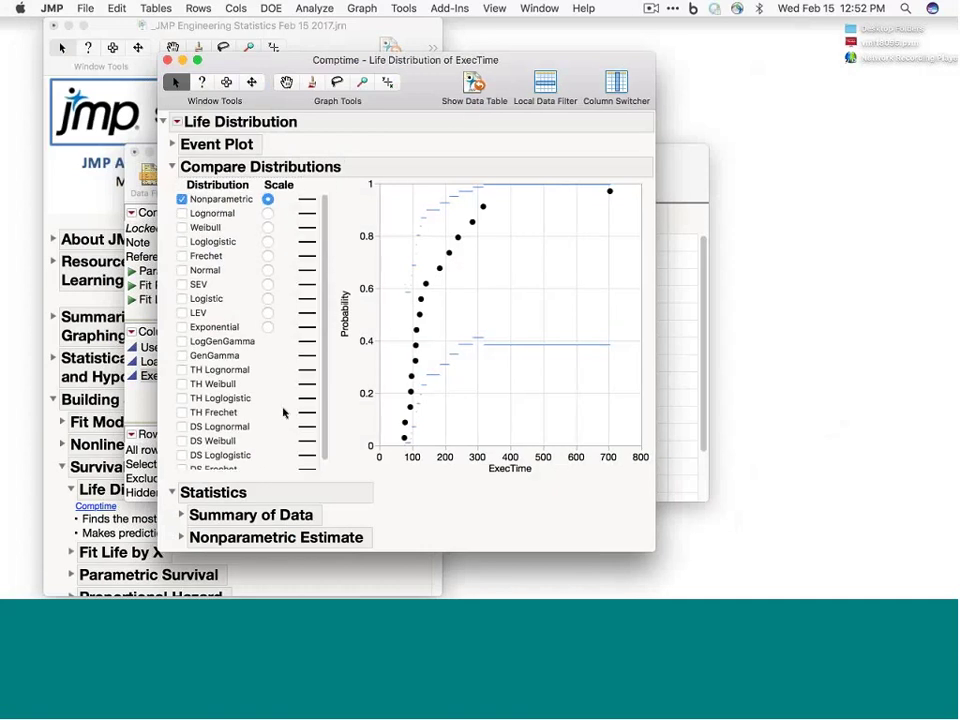
Compare the ExecTime probability plot on the Lognormal, Weibull, Loglogistic, Frechet, Normal and SEV scales, ending on the Frechet scale.
click(268, 214)
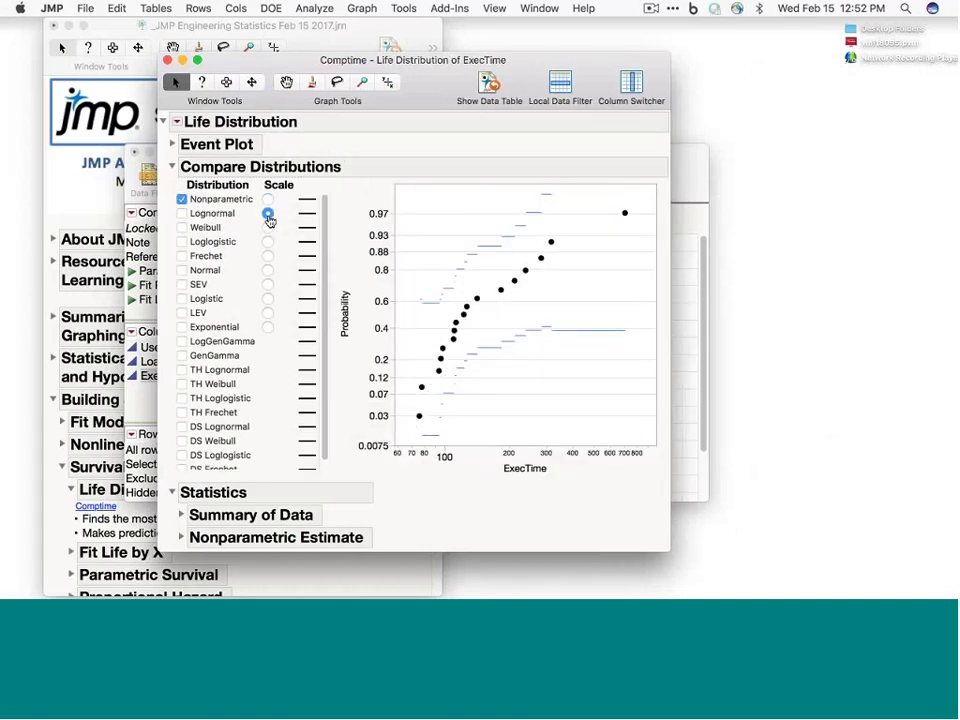
click(268, 228)
click(268, 242)
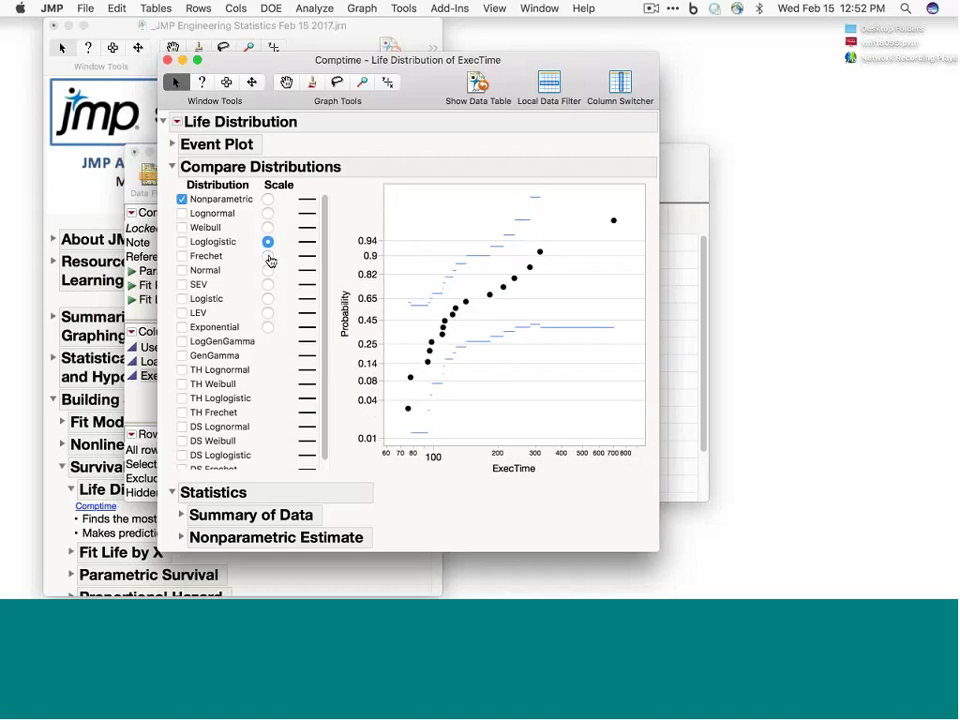
click(268, 256)
click(268, 270)
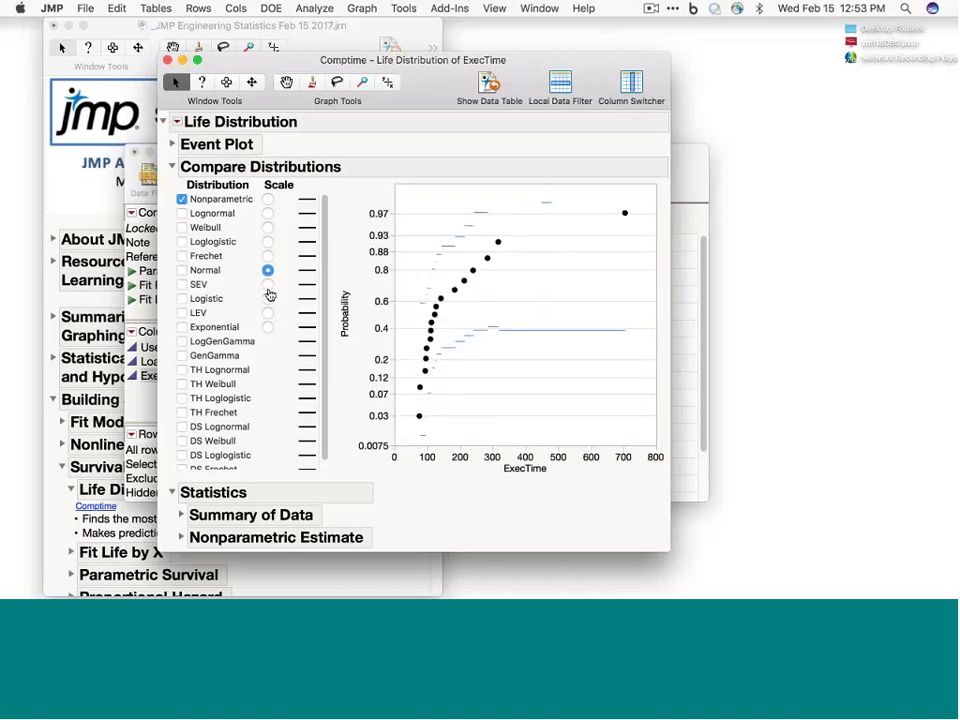
click(268, 285)
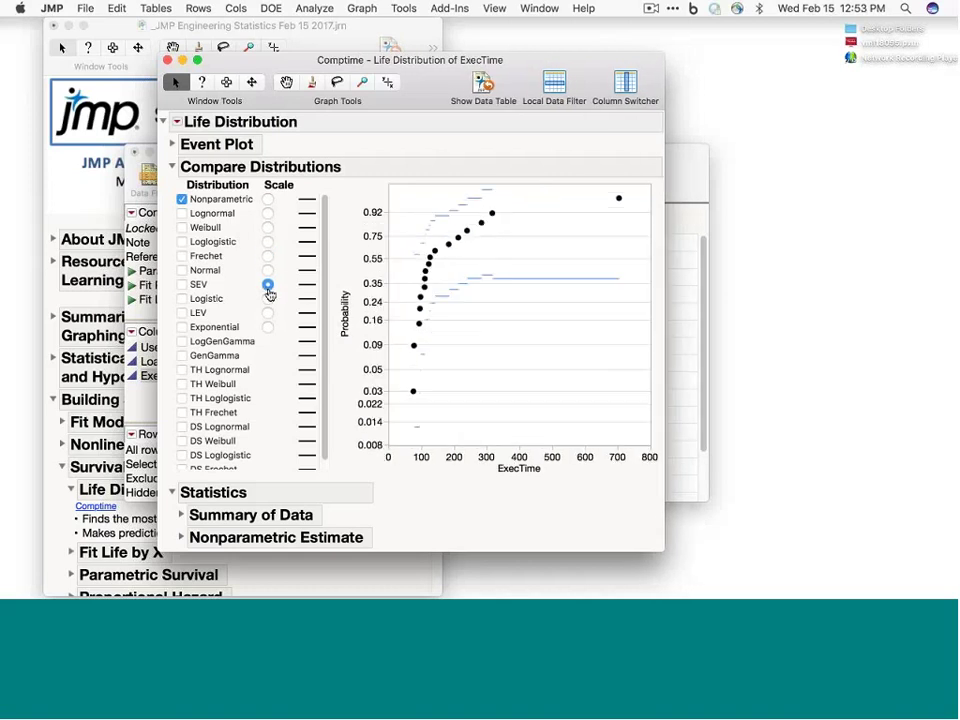
click(268, 201)
click(268, 213)
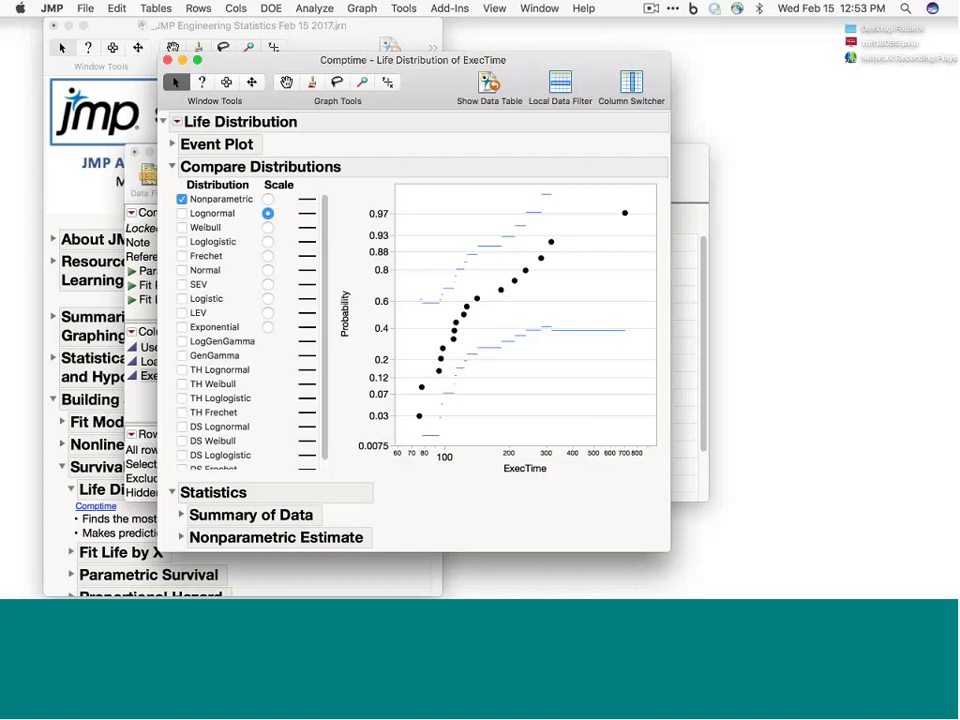
click(268, 228)
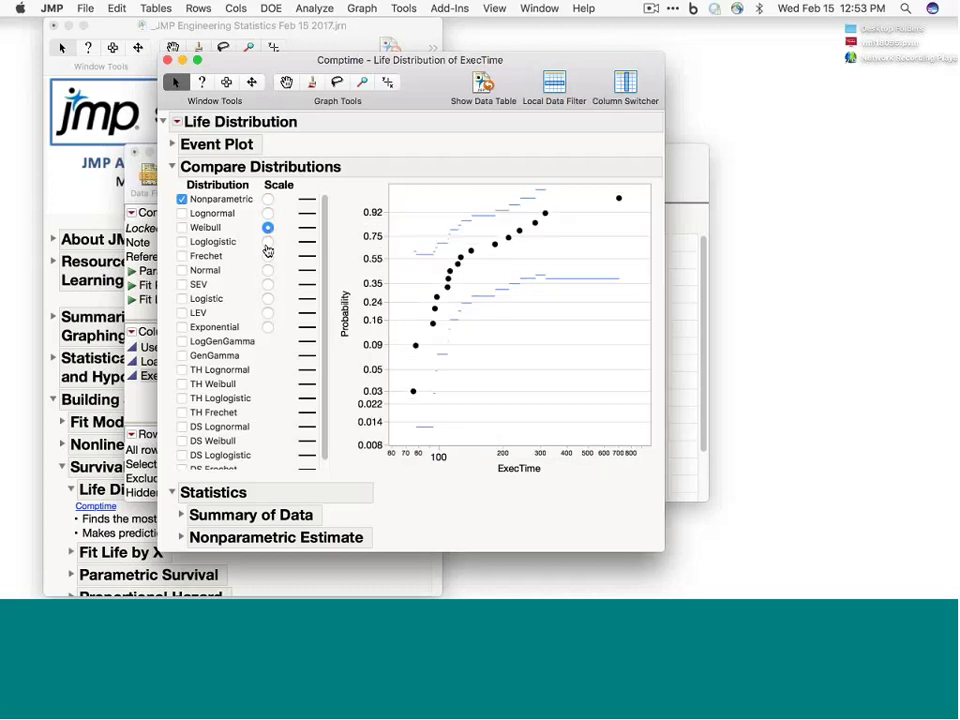
click(268, 243)
click(267, 256)
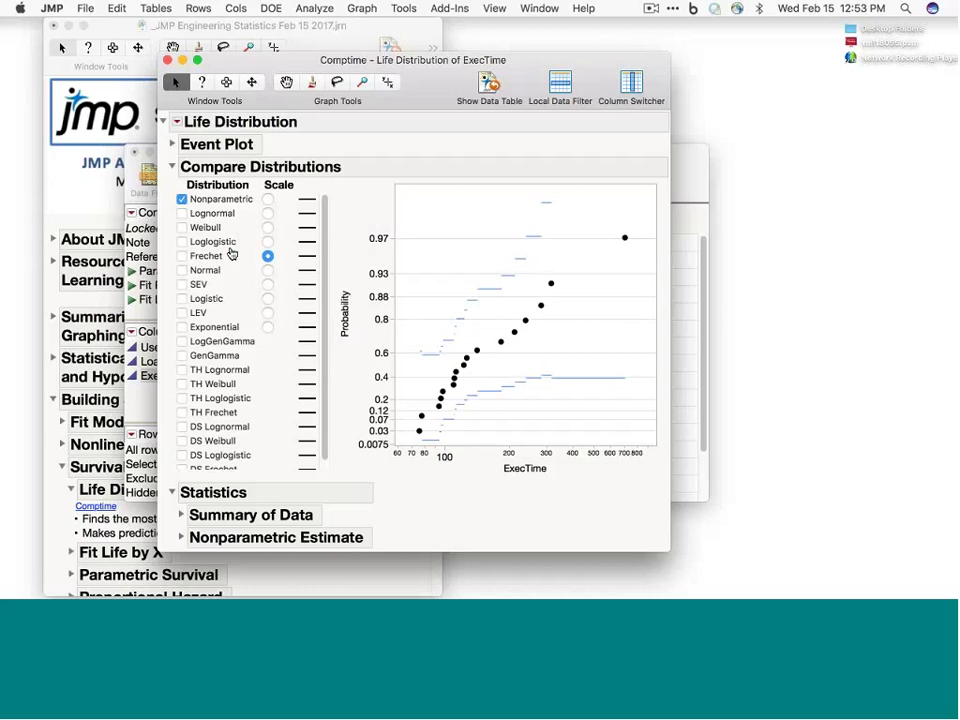
Fit the Lognormal and Weibull distributions to compare their curves, and remove both from the plot.
click(182, 212)
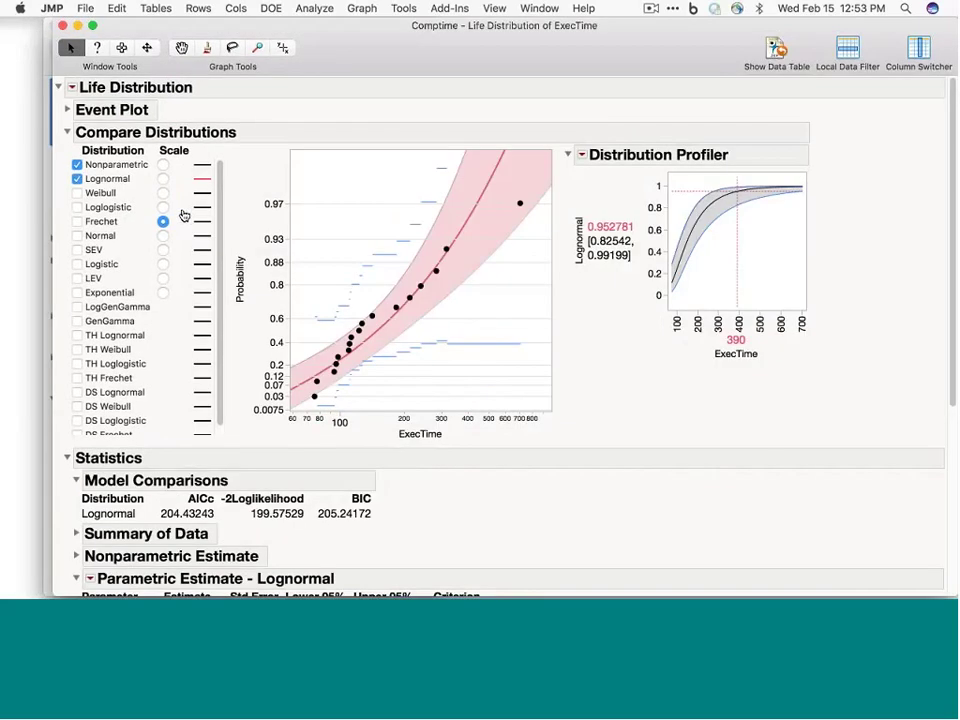
click(77, 194)
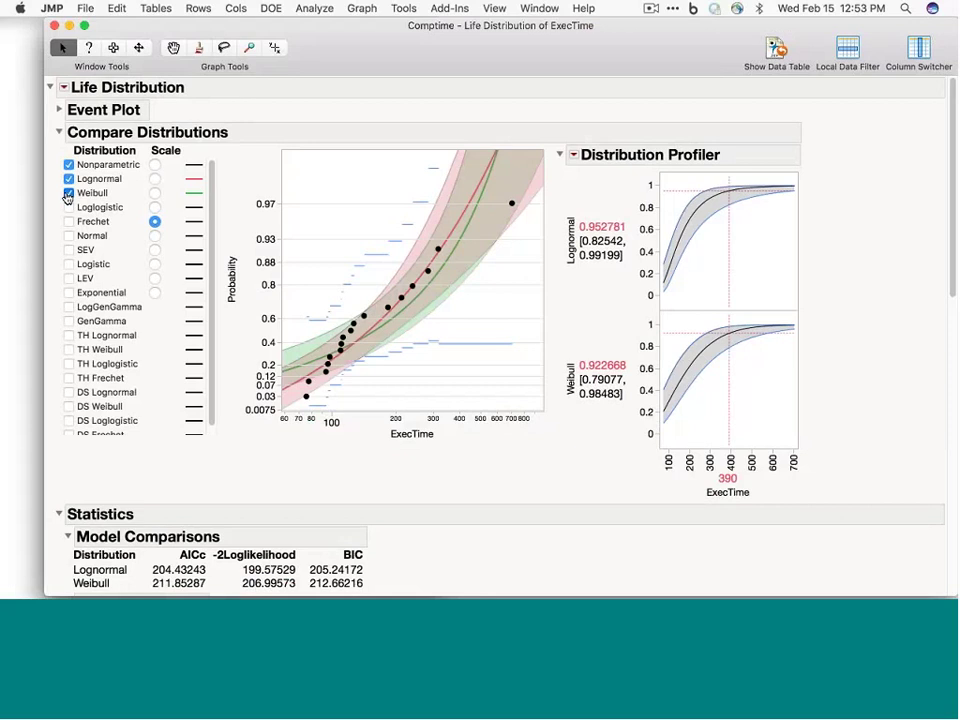
click(69, 193)
click(70, 179)
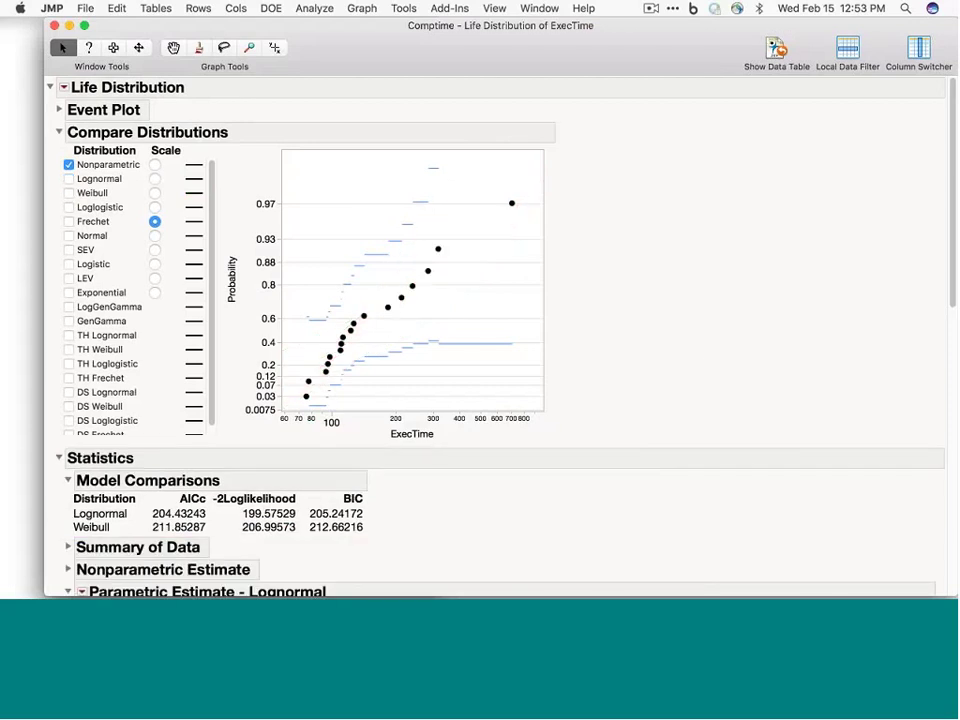
Fit all non-negative distributions to ExecTime and review the Model Comparisons table.
click(63, 89)
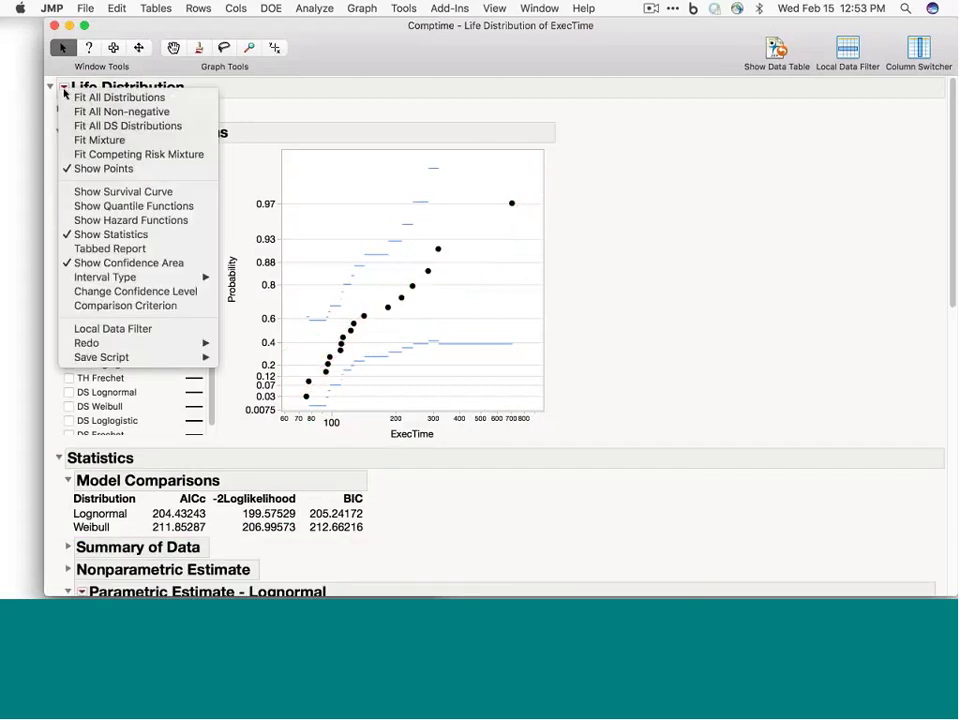
click(129, 116)
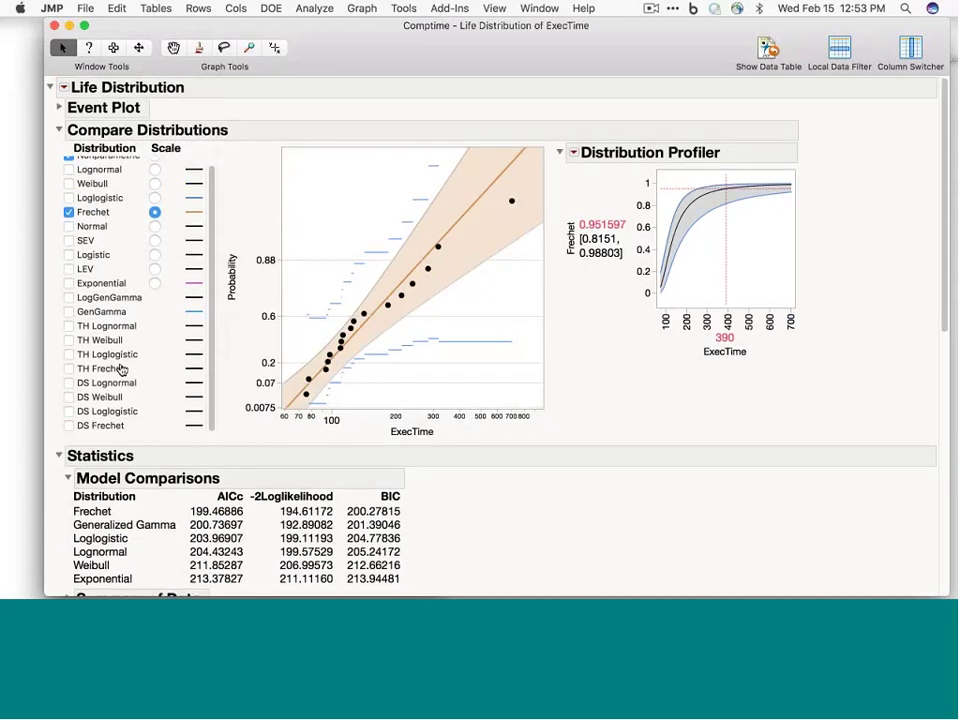
scroll(120, 370, down, 5)
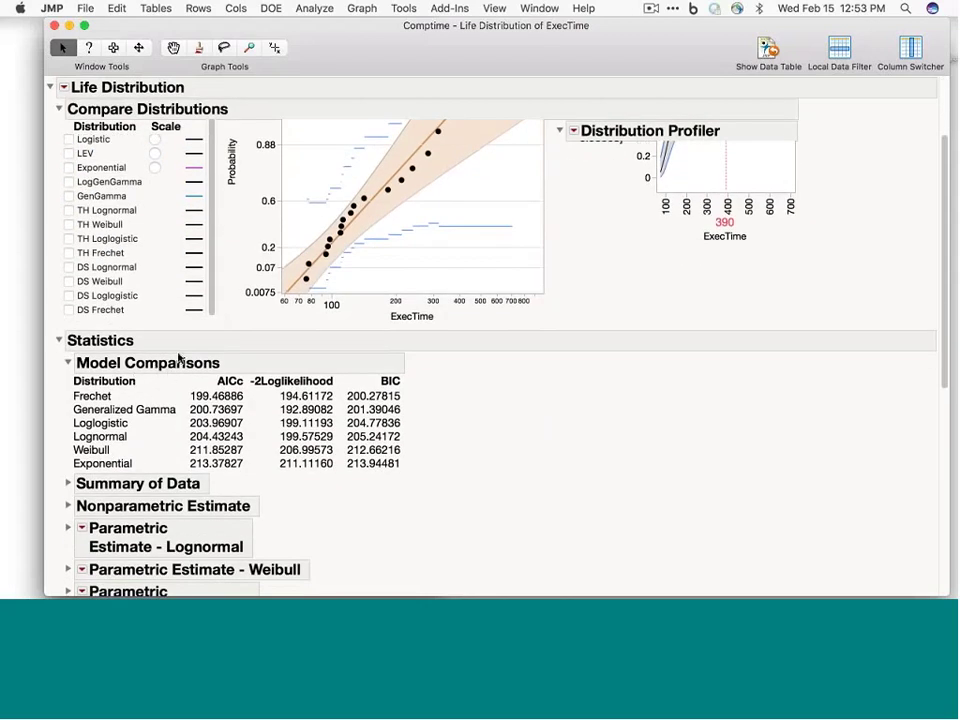
Explore the Frechet probability estimates in the Distribution Profiler at different ExecTime values.
click(77, 397)
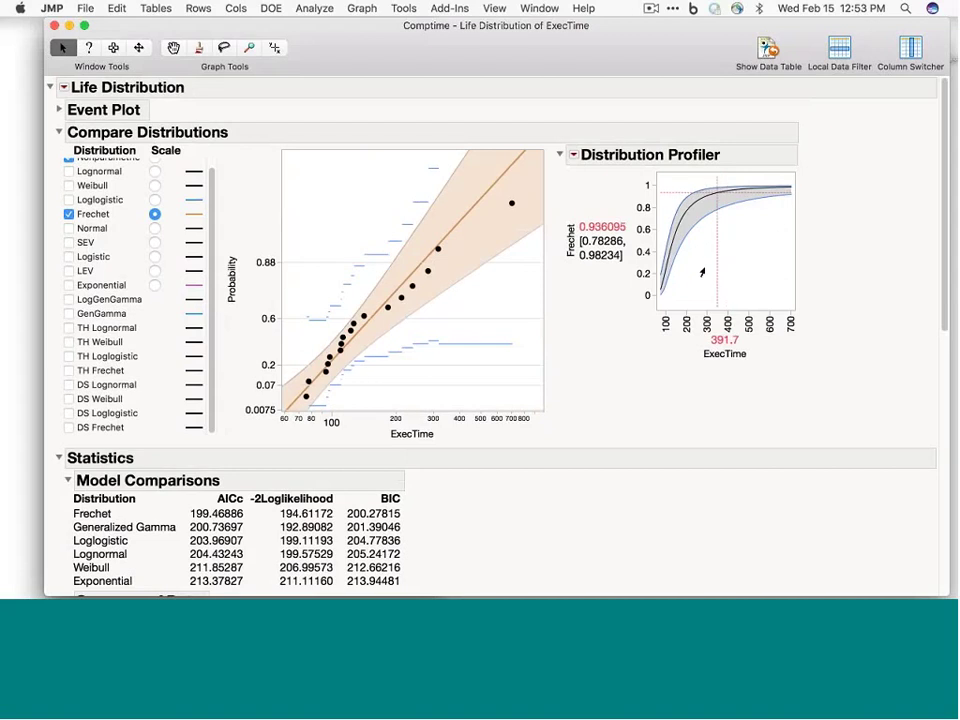
drag(702, 272, 733, 262)
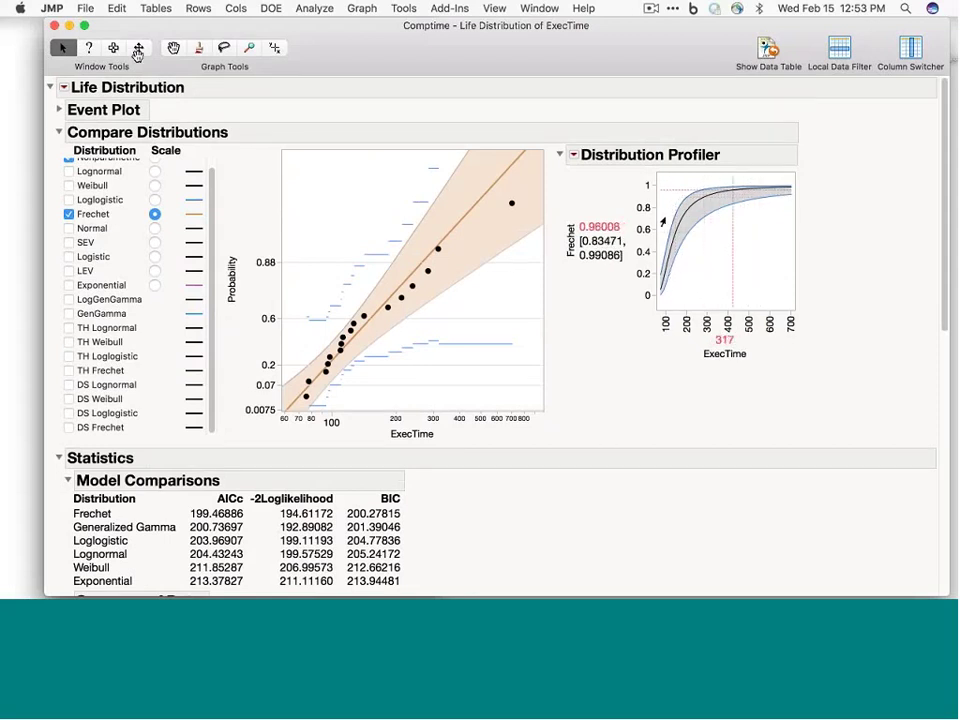
Close the Life Distribution report and the Comptime data table without saving the changes.
click(54, 26)
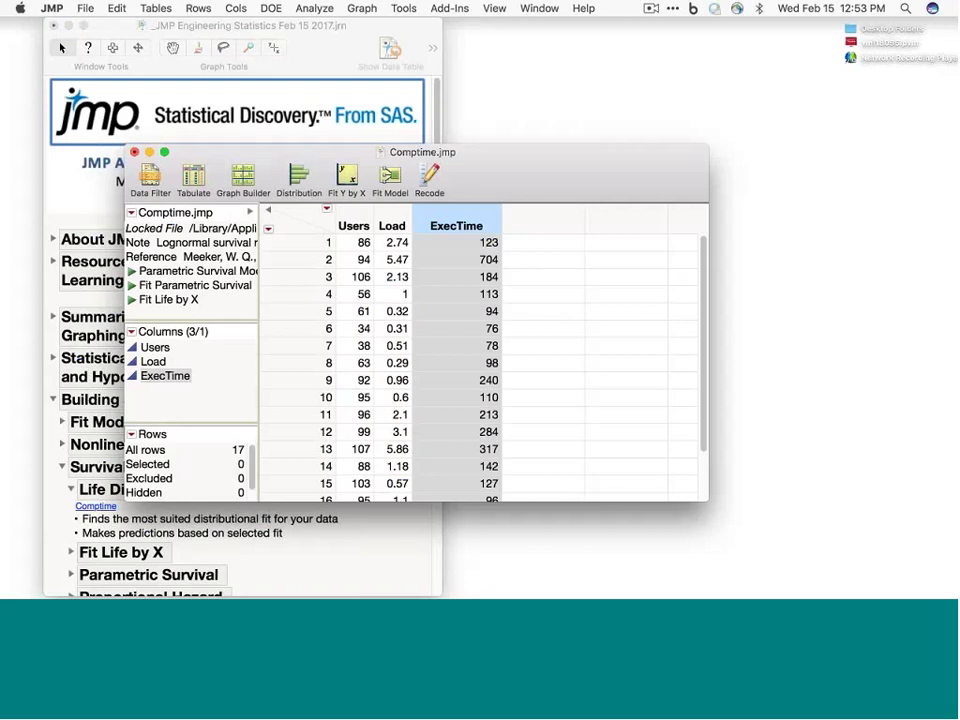
click(134, 153)
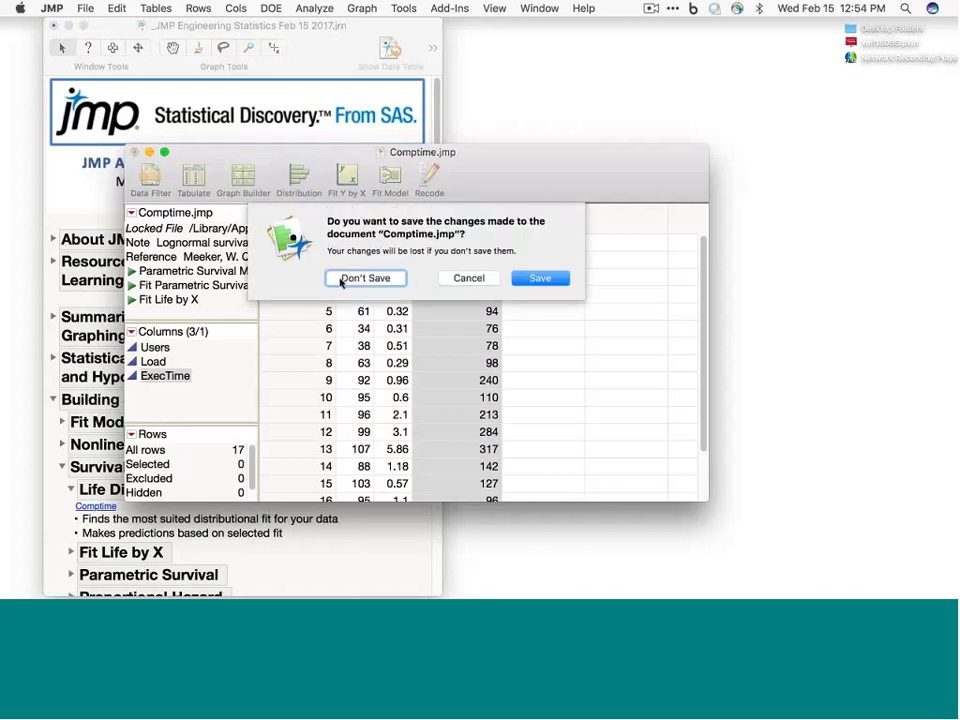
click(350, 278)
Collapse the journal's Survival and Reliability and Building Statistical Models sections, expand Design of Experiments, and view the available DOE design types.
click(61, 467)
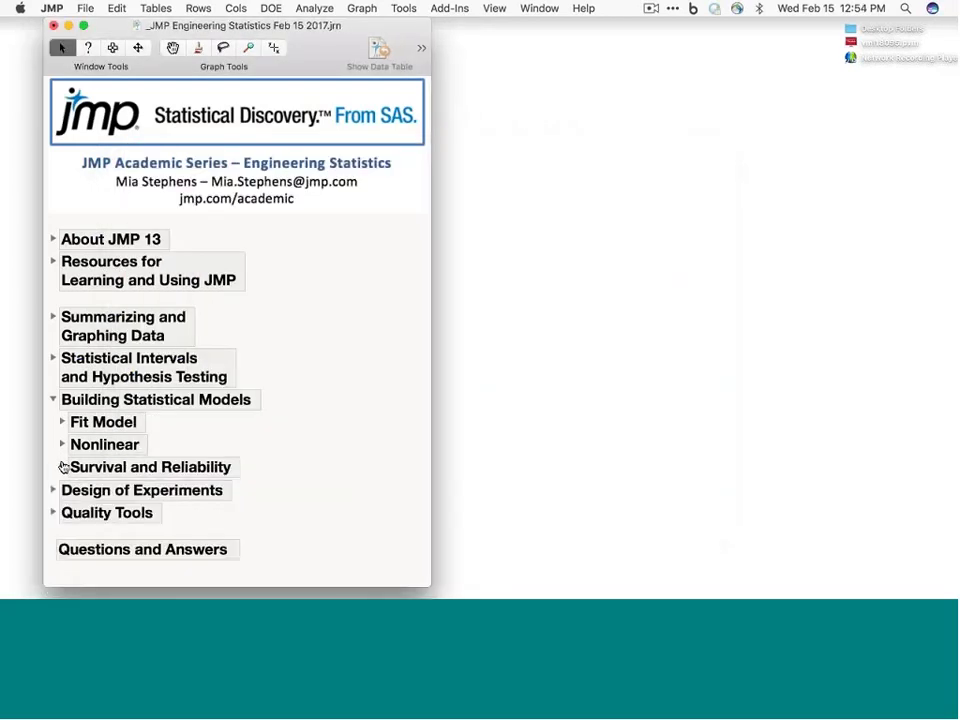
click(54, 401)
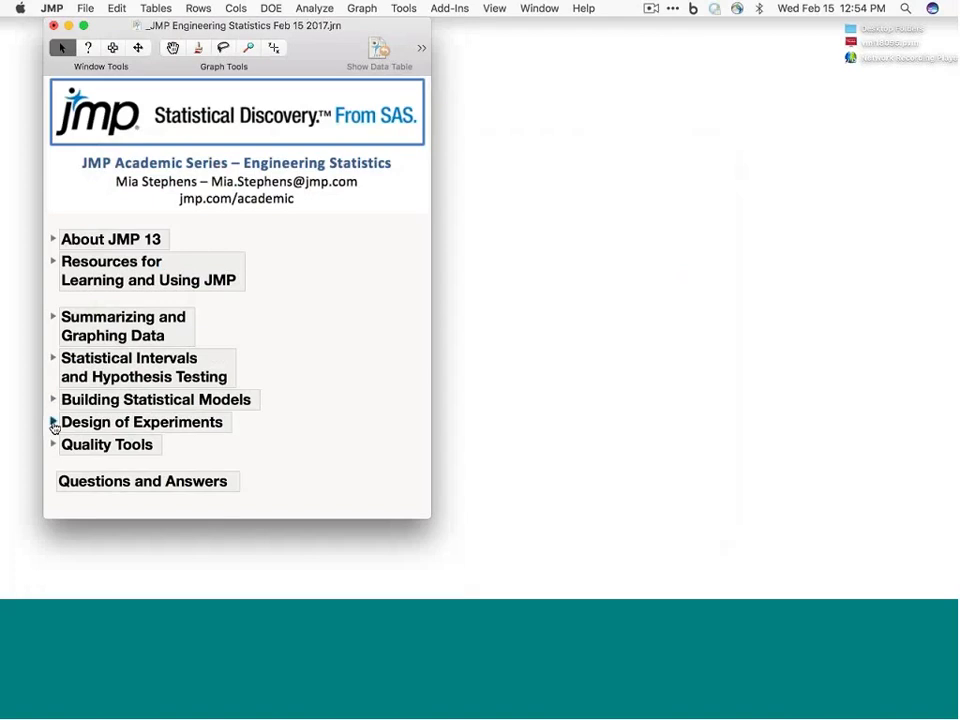
click(54, 423)
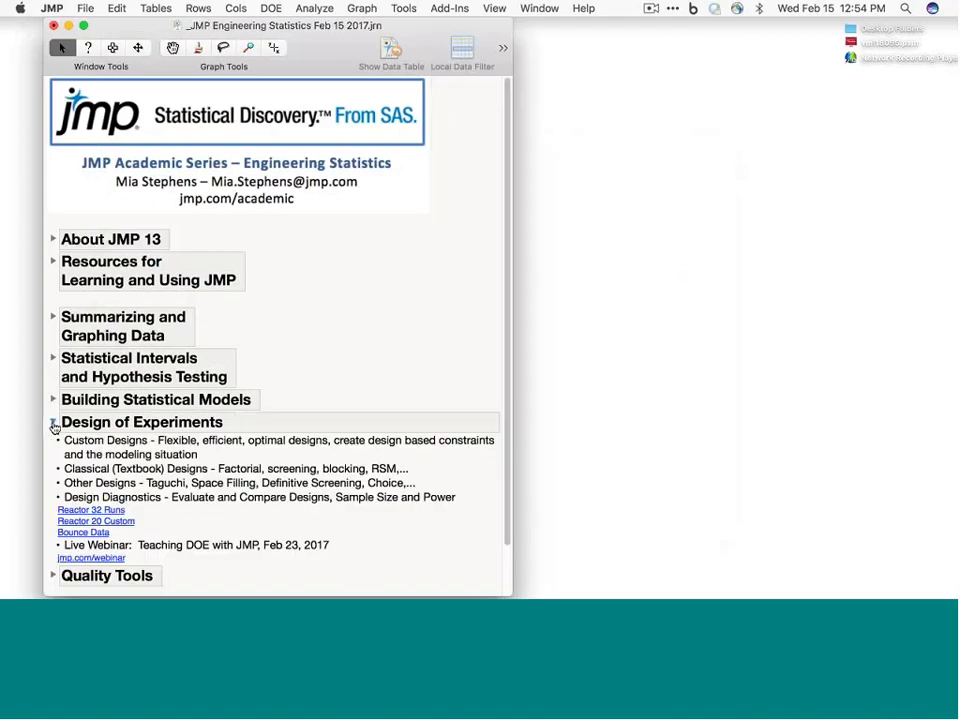
click(271, 9)
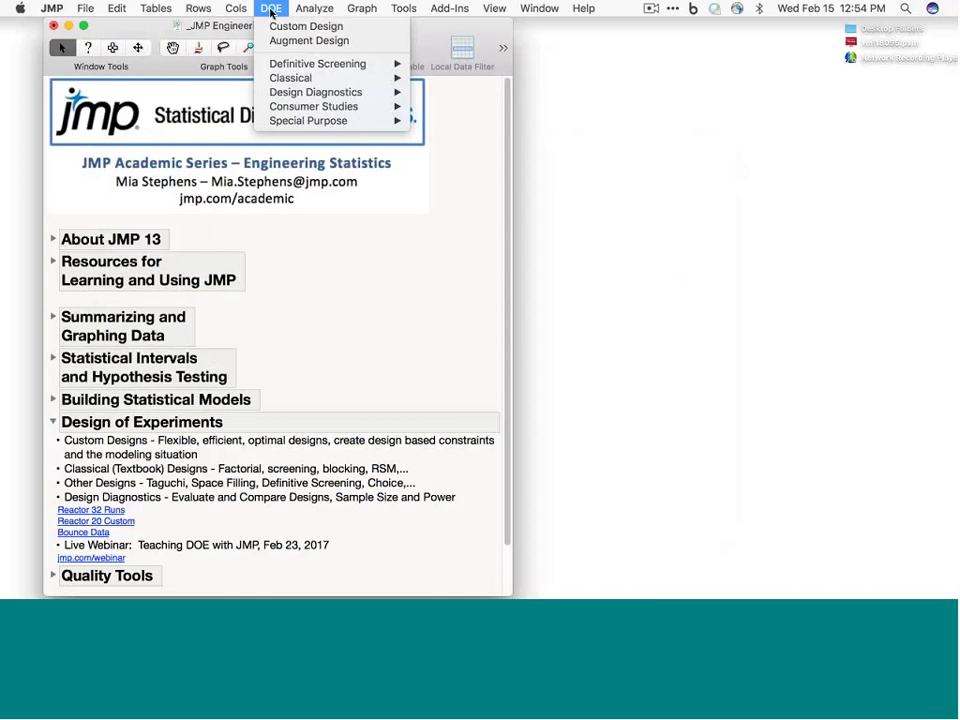
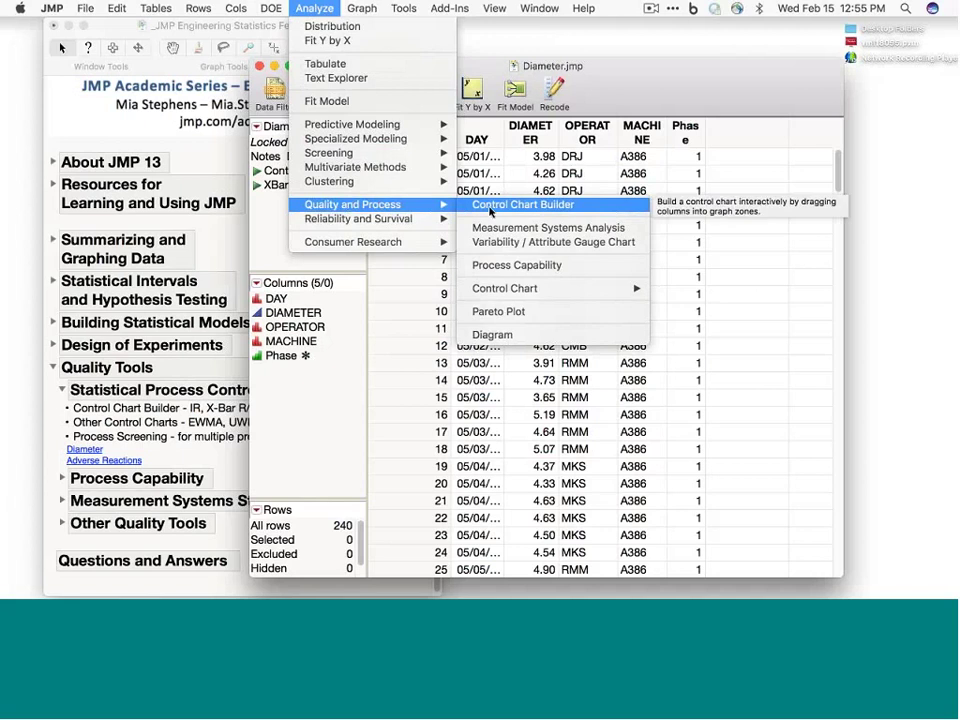
Launch Control Chart Builder on the Diameter table and create an Individual & Moving Range chart of DIAMETER.
click(490, 207)
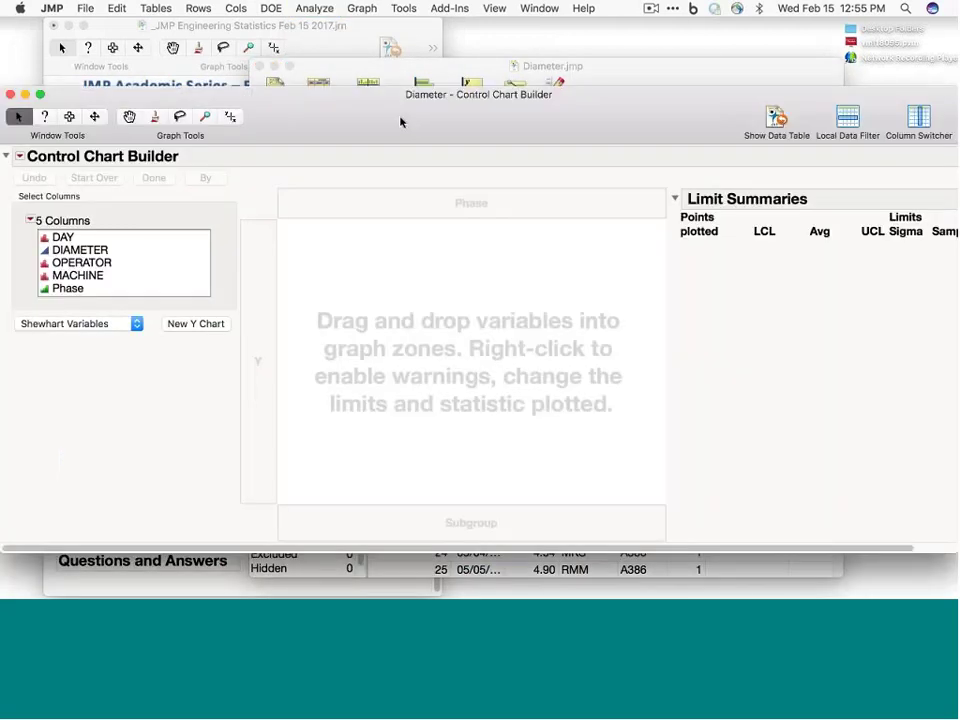
click(106, 234)
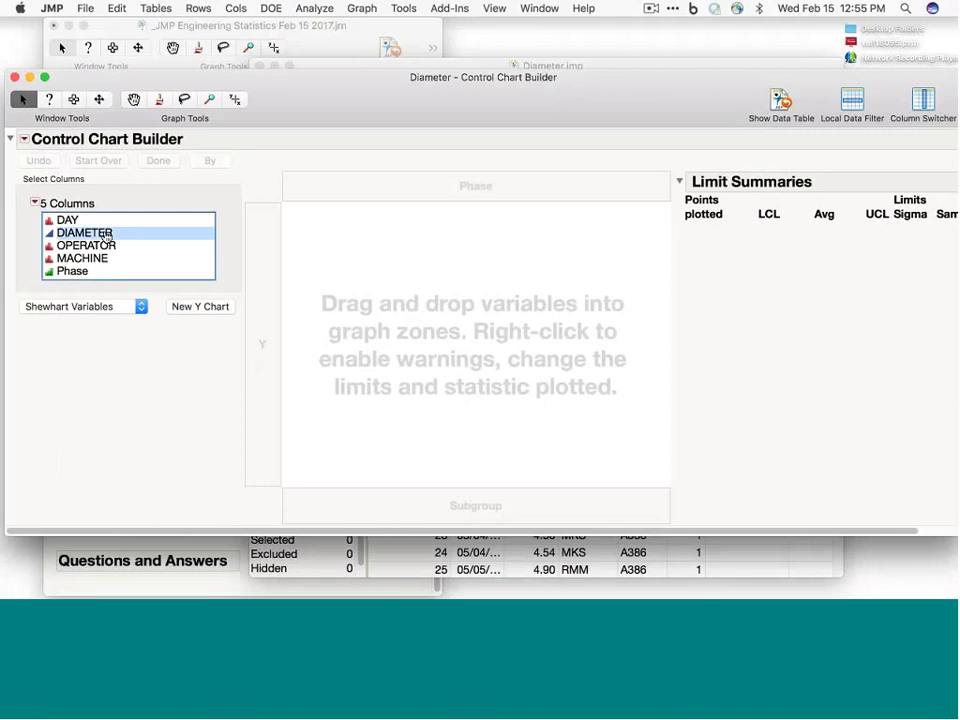
drag(106, 234, 390, 324)
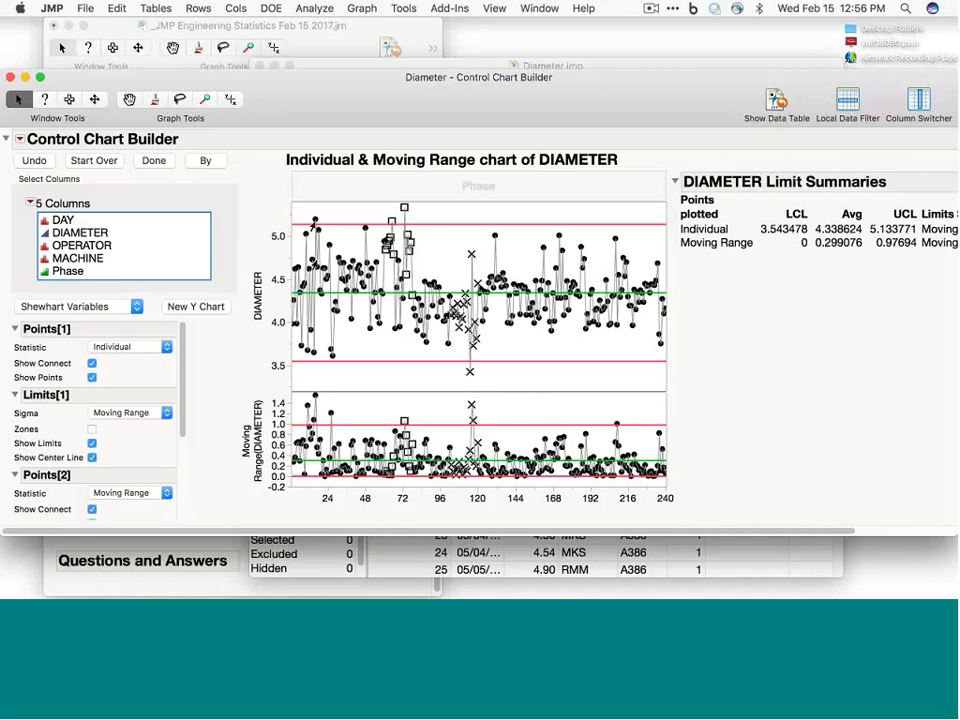
Highlight a point above the upper control limit, and subgroup the chart by DAY to make an XBar & R chart.
click(314, 222)
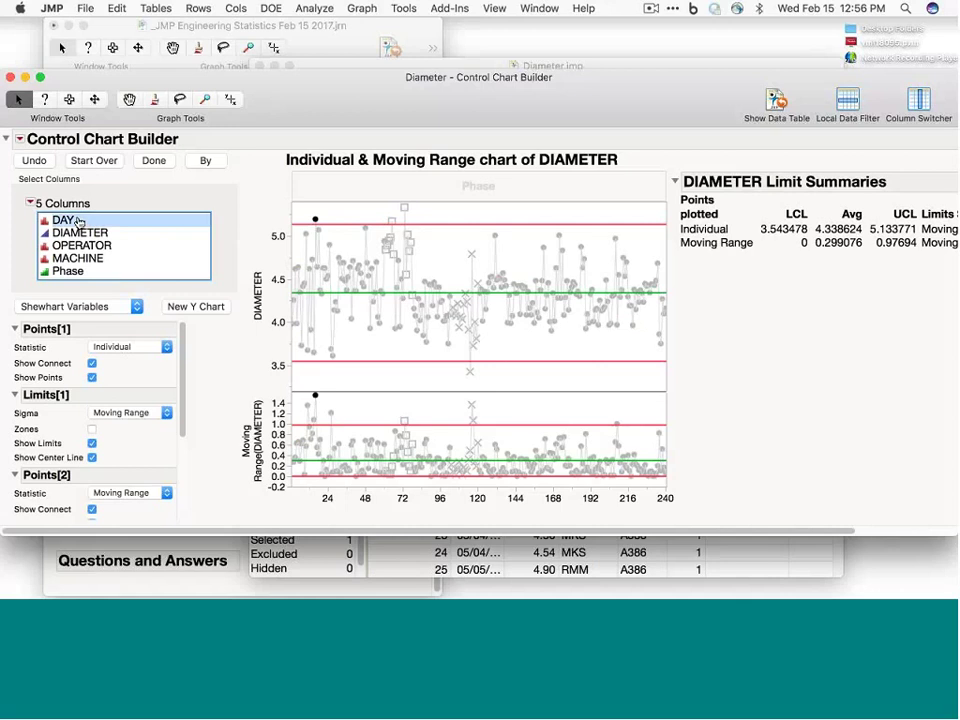
drag(140, 221, 427, 433)
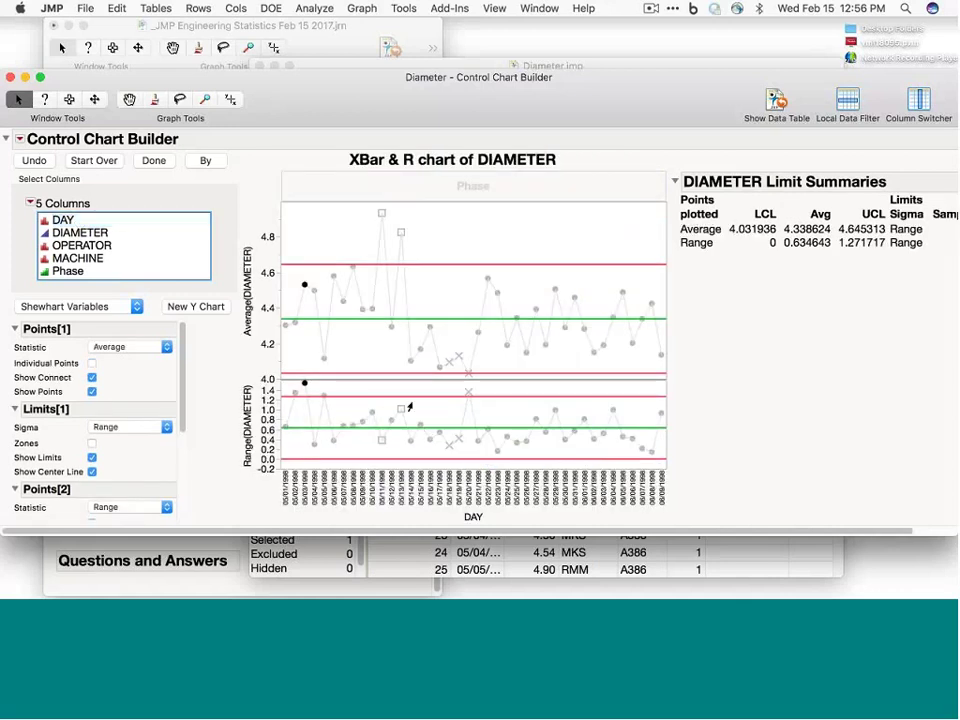
click(409, 403)
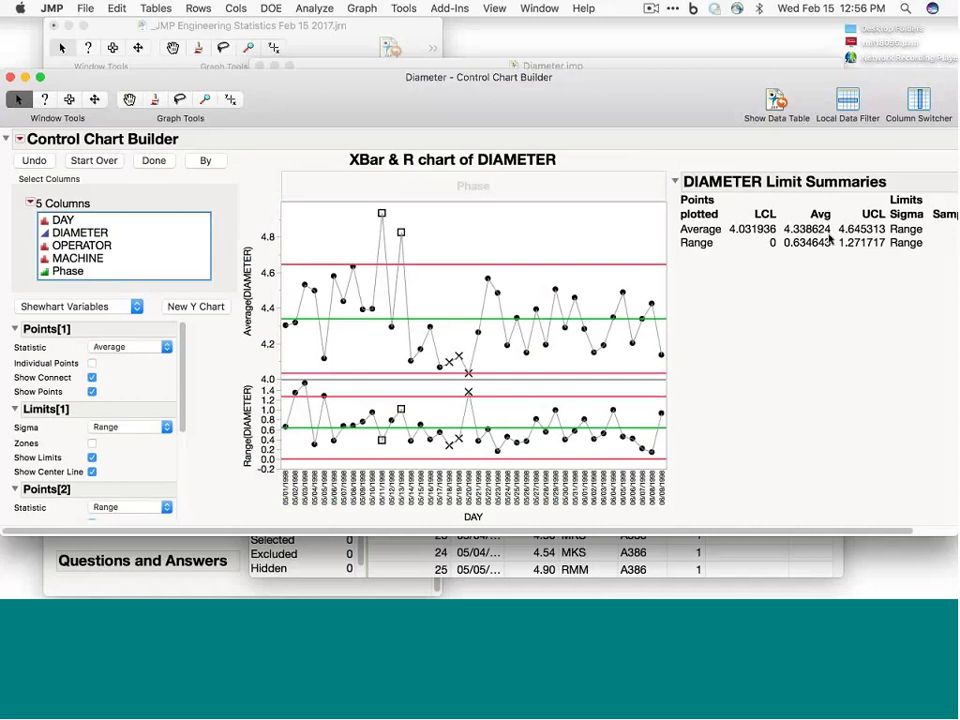
Examine the available control chart types and the XBar chart's Limits and Warnings options, including Tests and Westgard Rules.
click(102, 308)
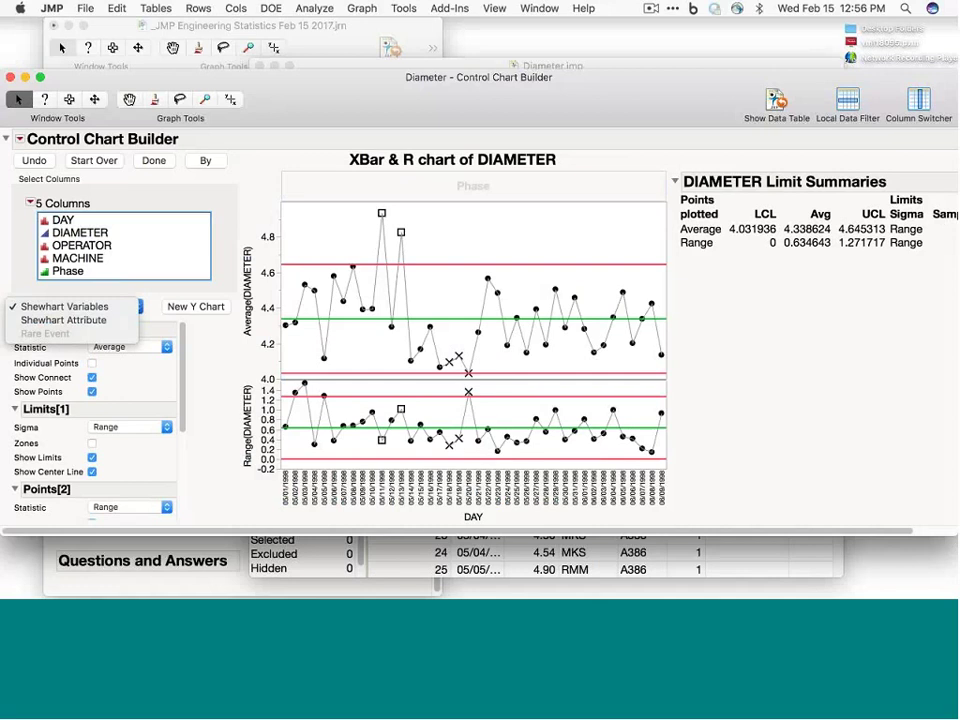
click(438, 276)
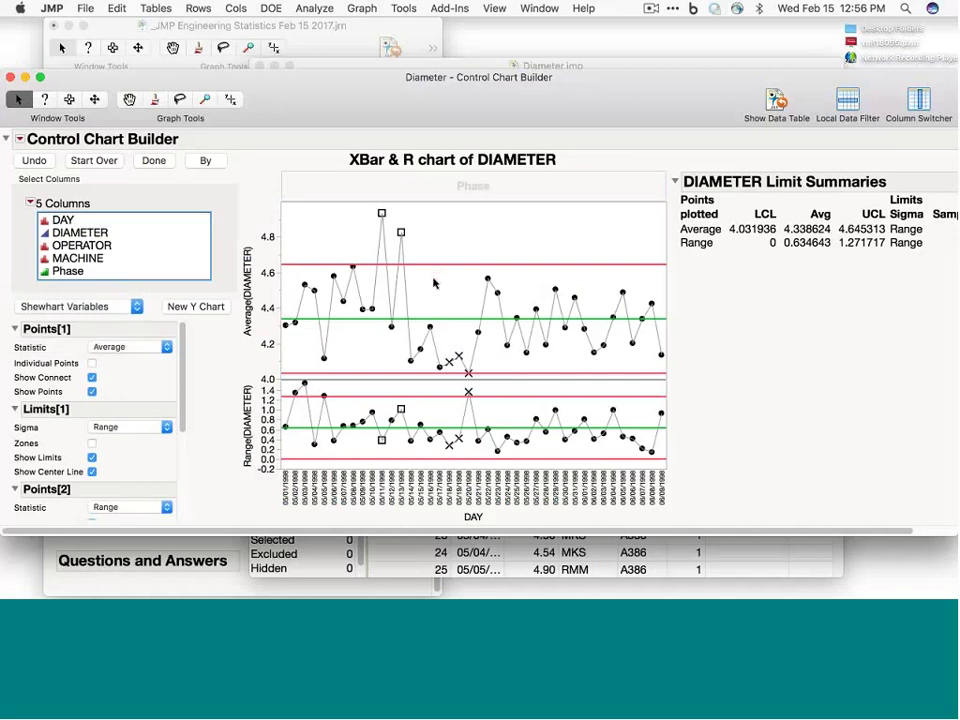
right_click(434, 292)
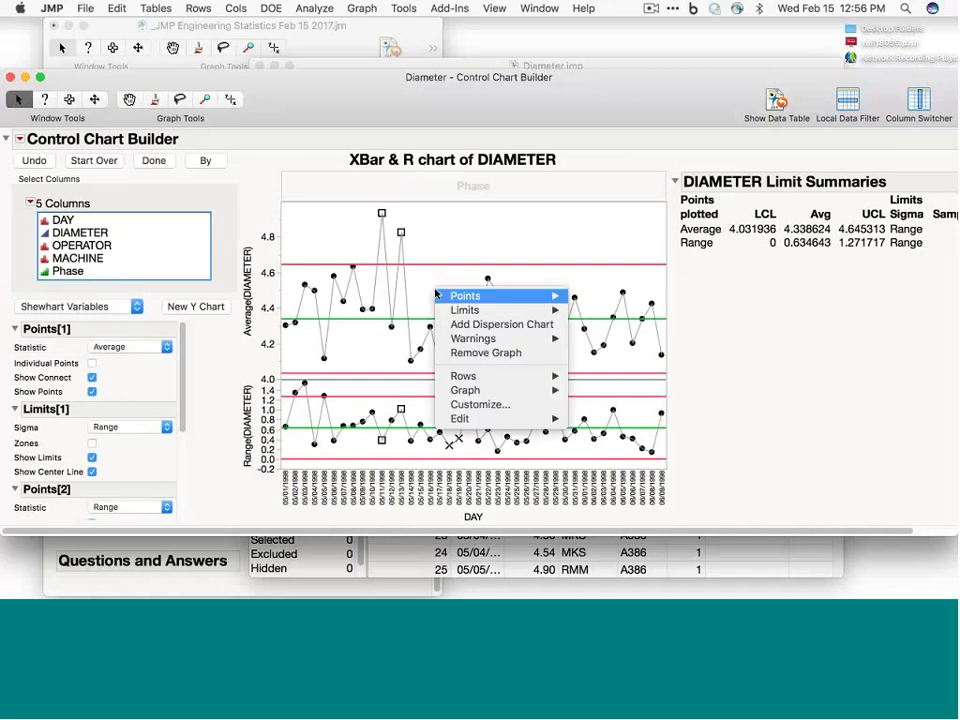
mouse_move(440, 311)
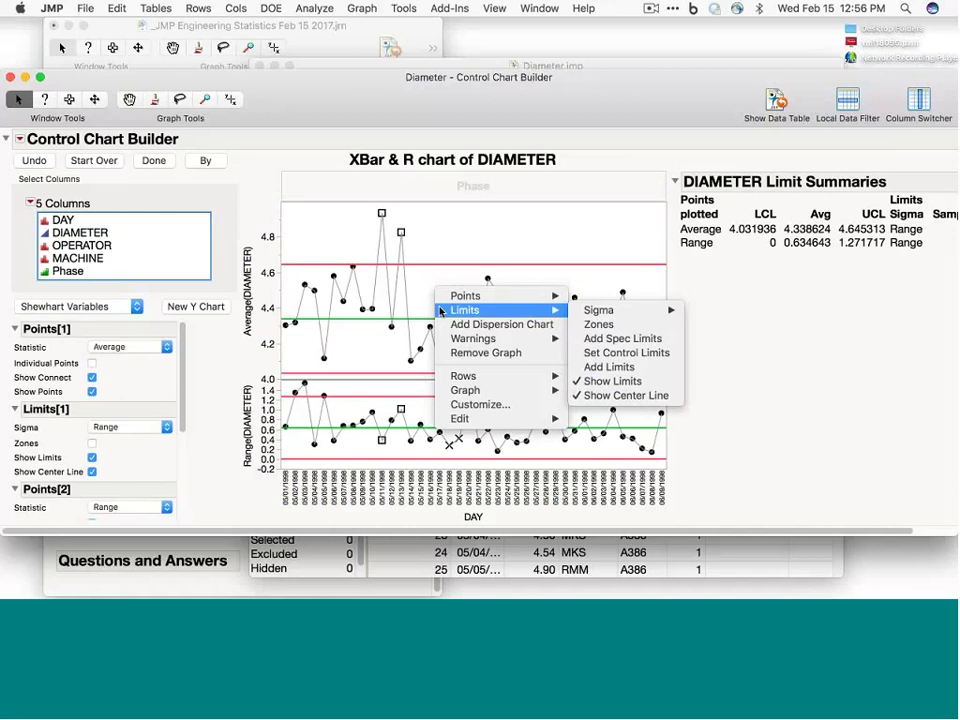
mouse_move(446, 338)
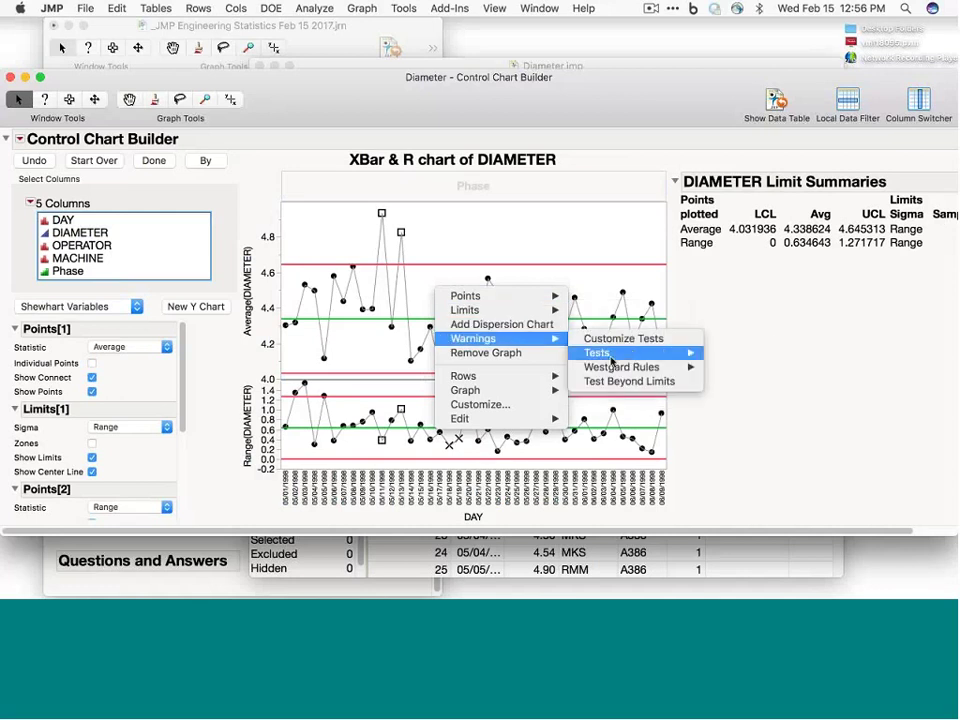
mouse_move(612, 361)
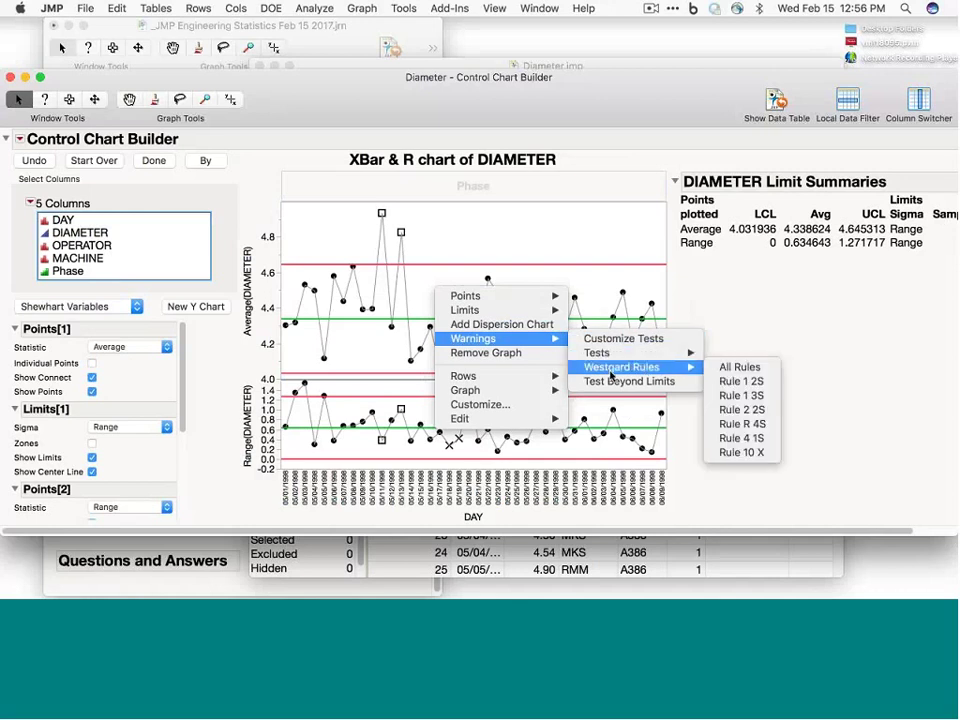
mouse_move(504, 313)
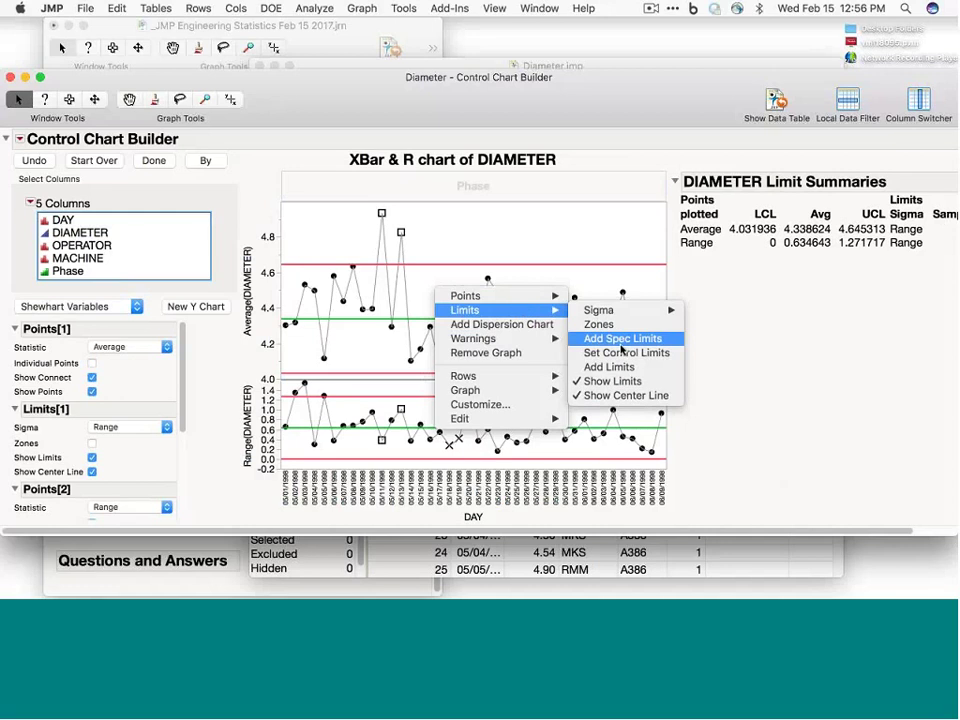
click(555, 244)
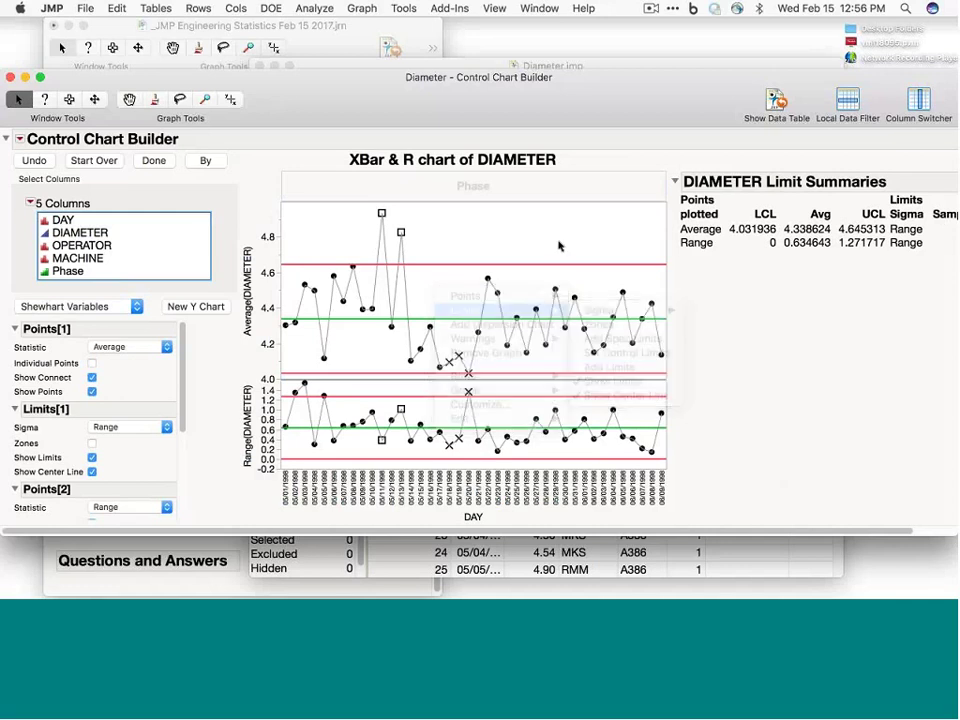
Close the Control Chart Builder report and the Diameter table, and collapse the journal's Statistical Process Control section.
click(10, 77)
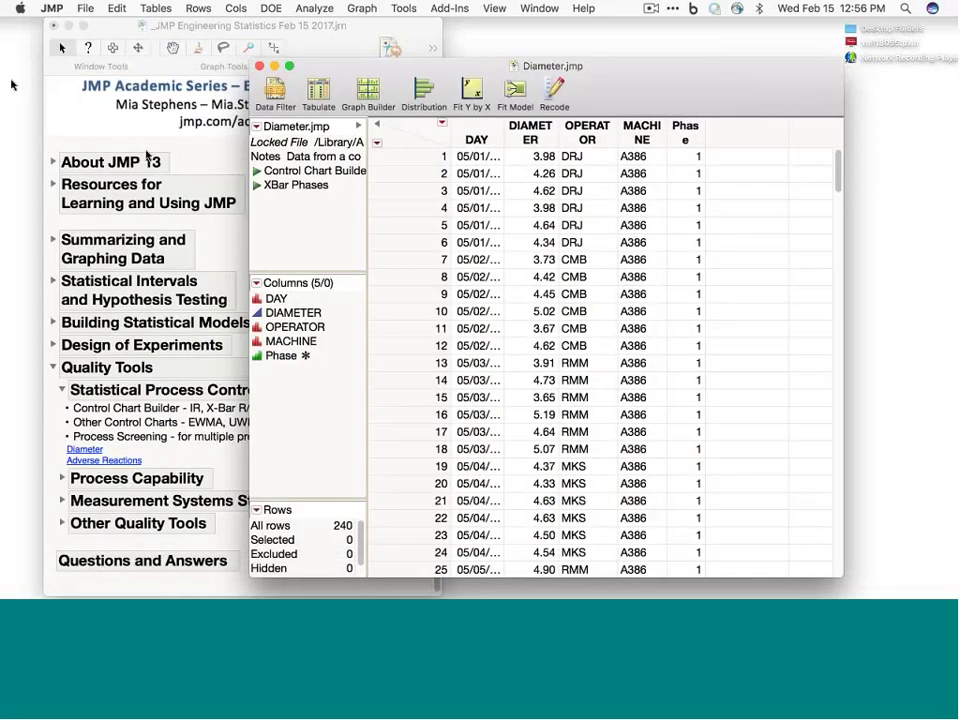
click(259, 66)
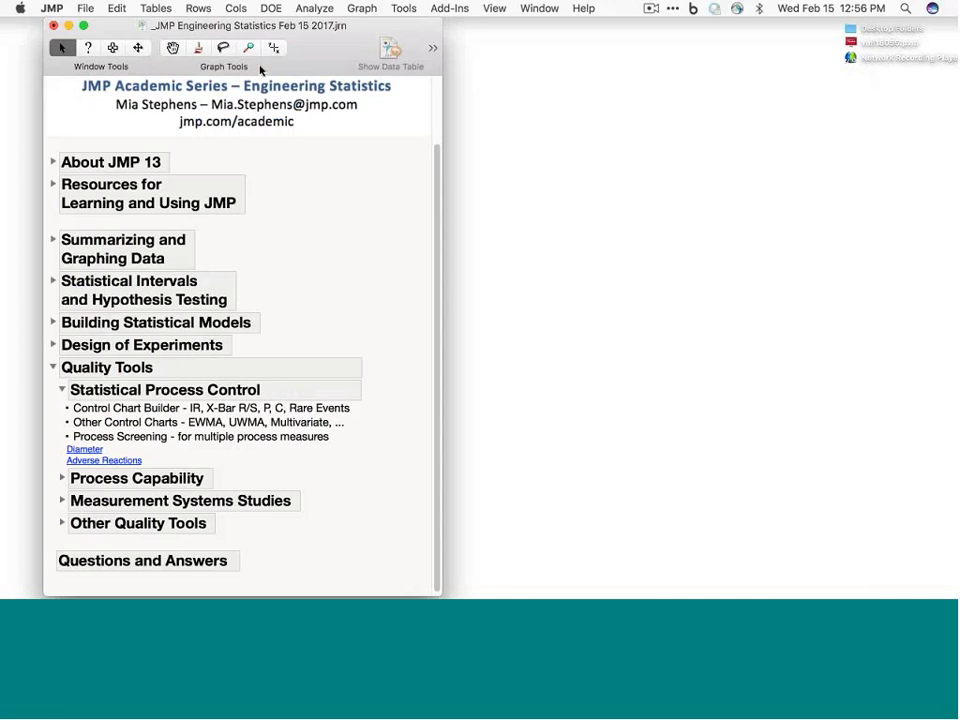
click(62, 390)
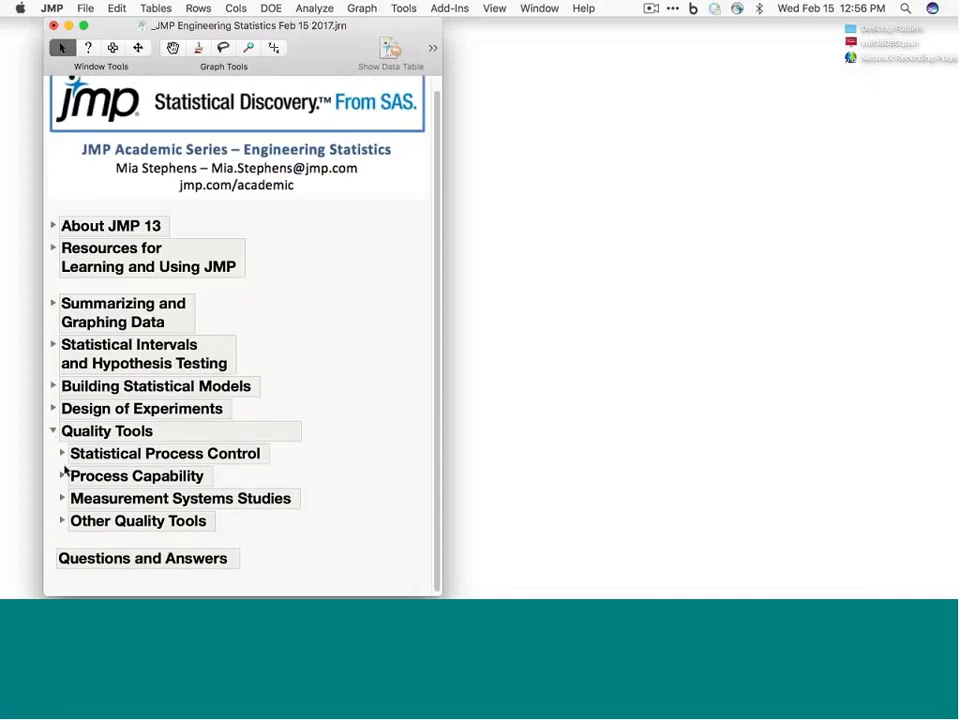
Open the Semiconductor Capability table from the journal and set up Process Capability with the Processes column group as Y, Process.
click(62, 476)
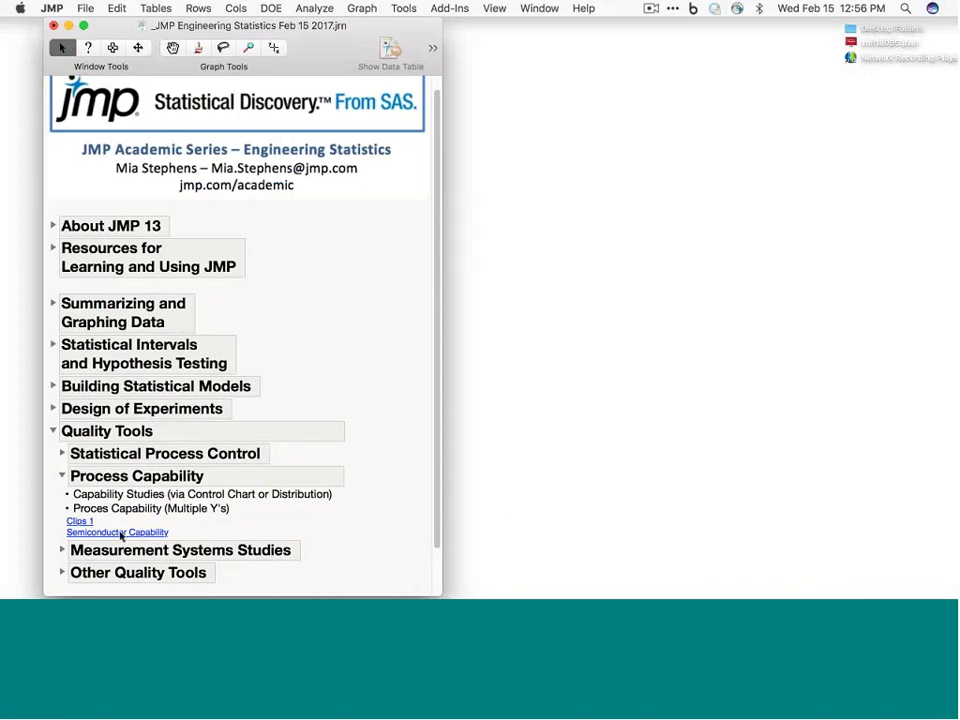
click(120, 534)
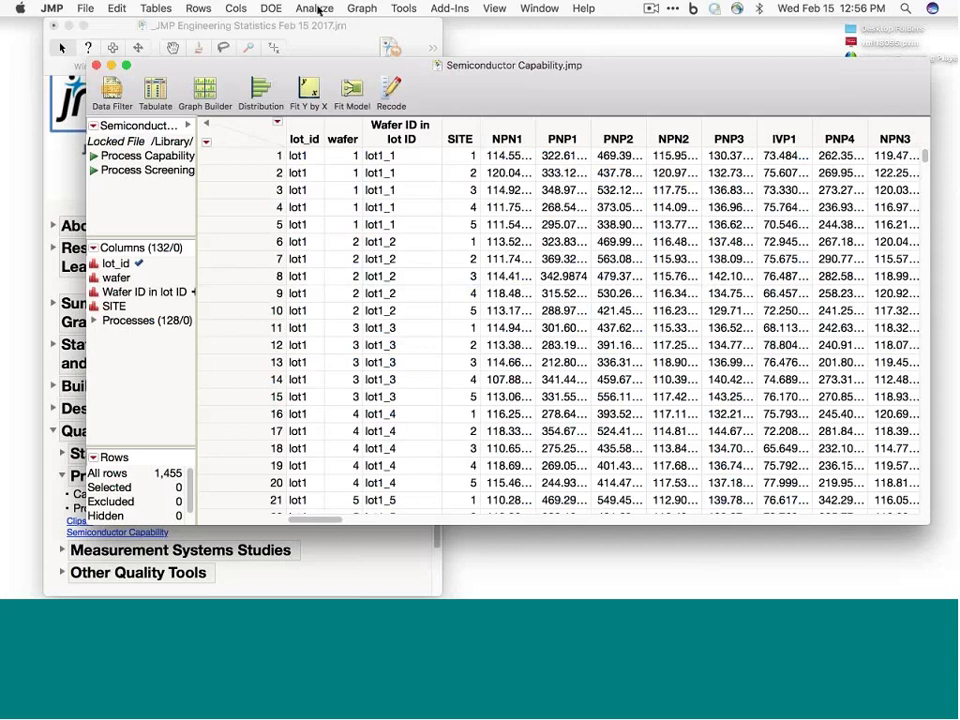
click(314, 8)
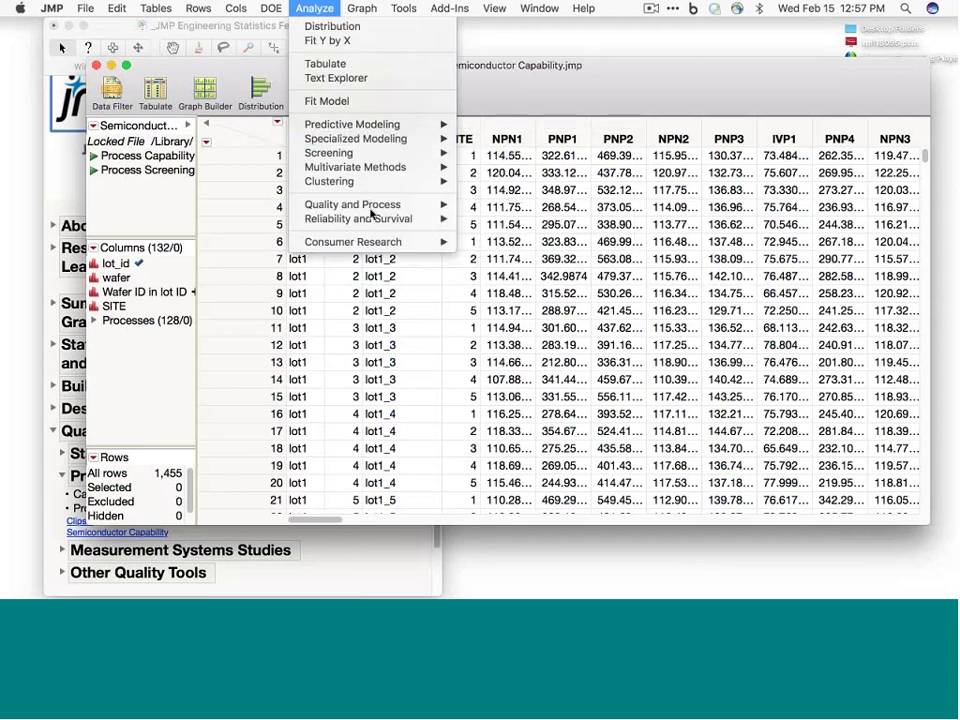
mouse_move(407, 210)
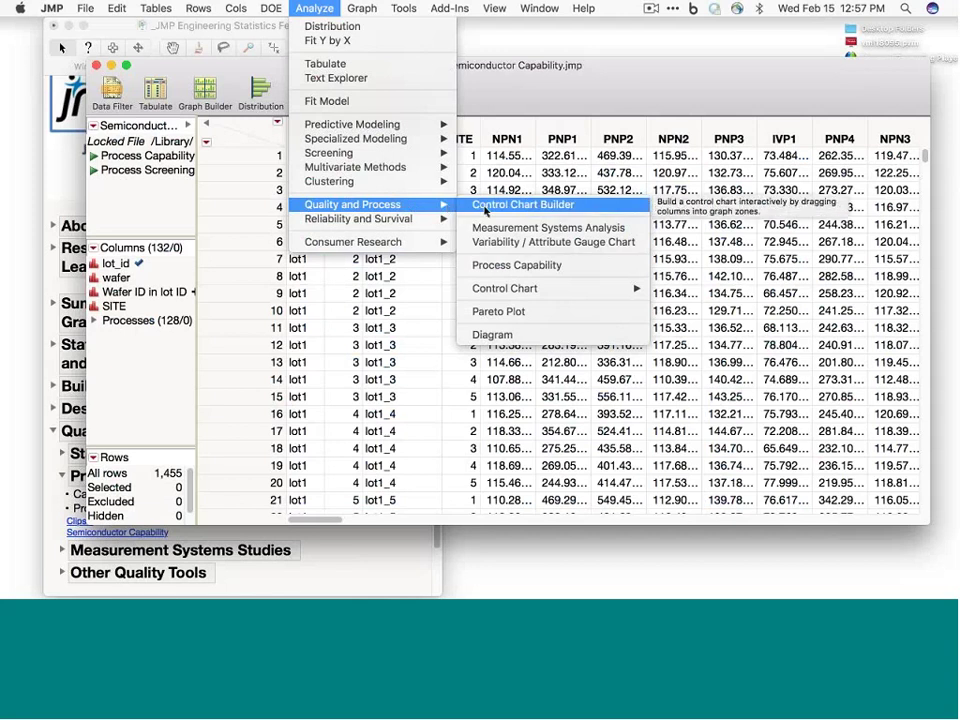
click(515, 266)
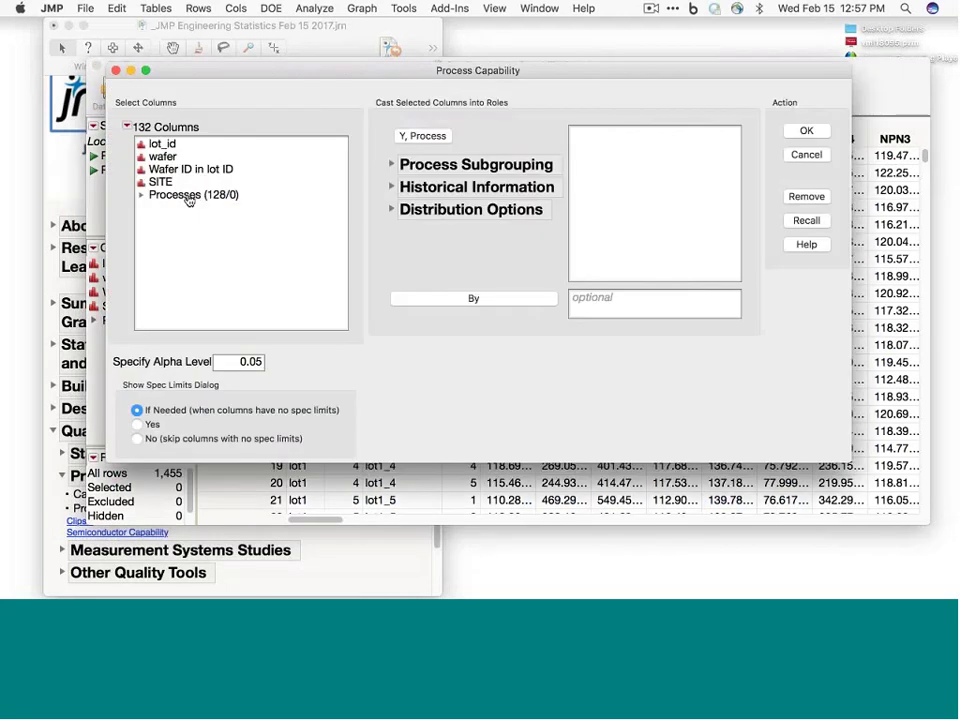
click(187, 197)
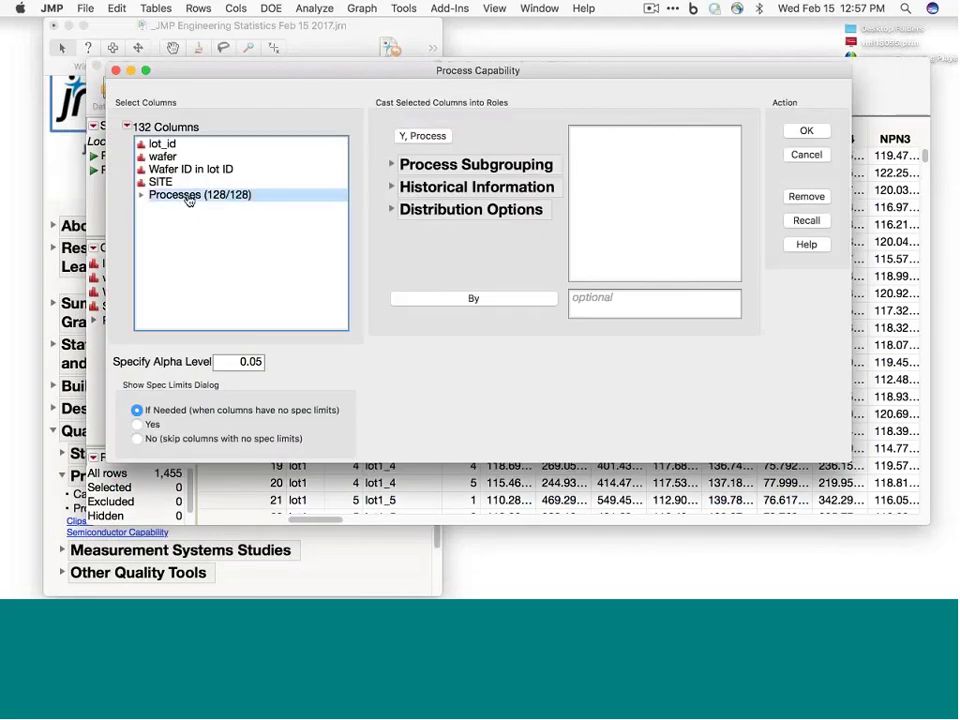
click(424, 138)
Examine the Process Subgrouping, Historical Information and Distribution Options settings for the capability analysis.
click(392, 166)
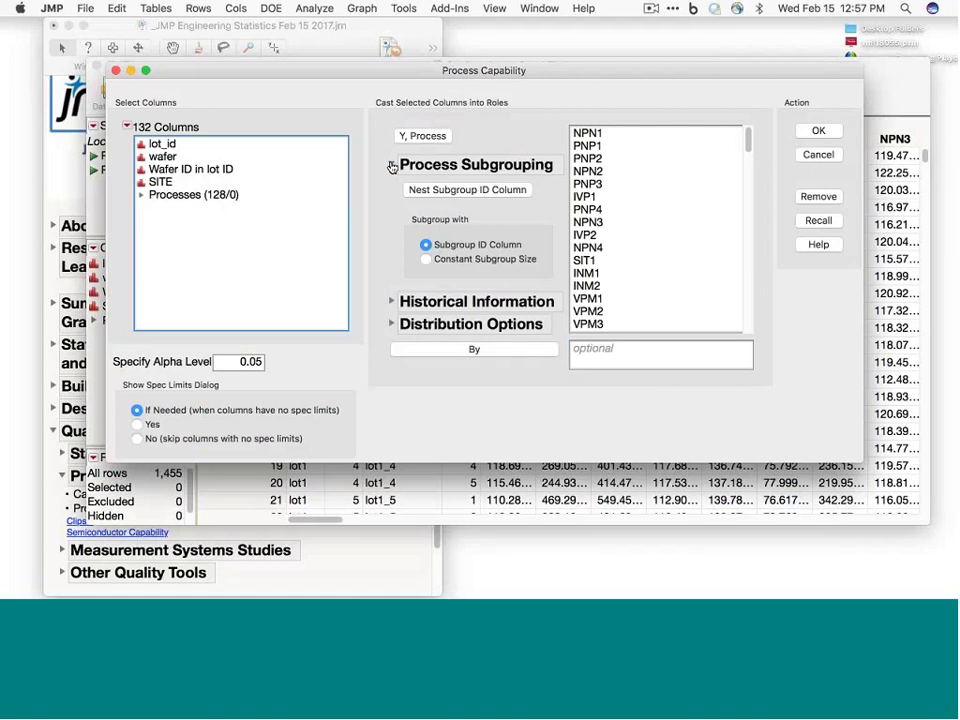
click(392, 166)
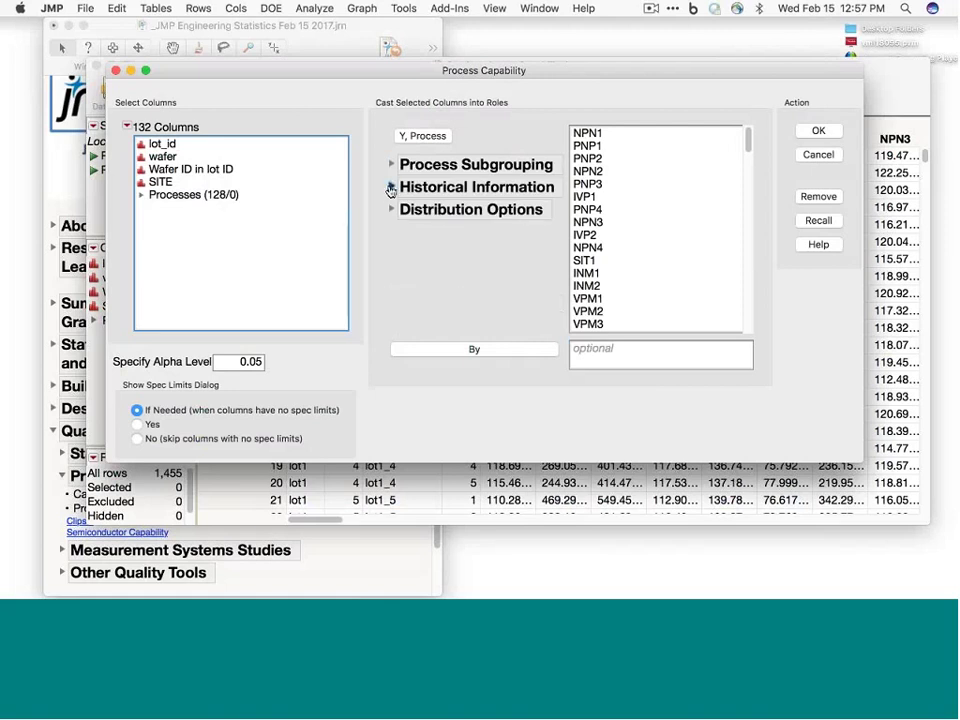
click(391, 189)
click(391, 189)
click(392, 210)
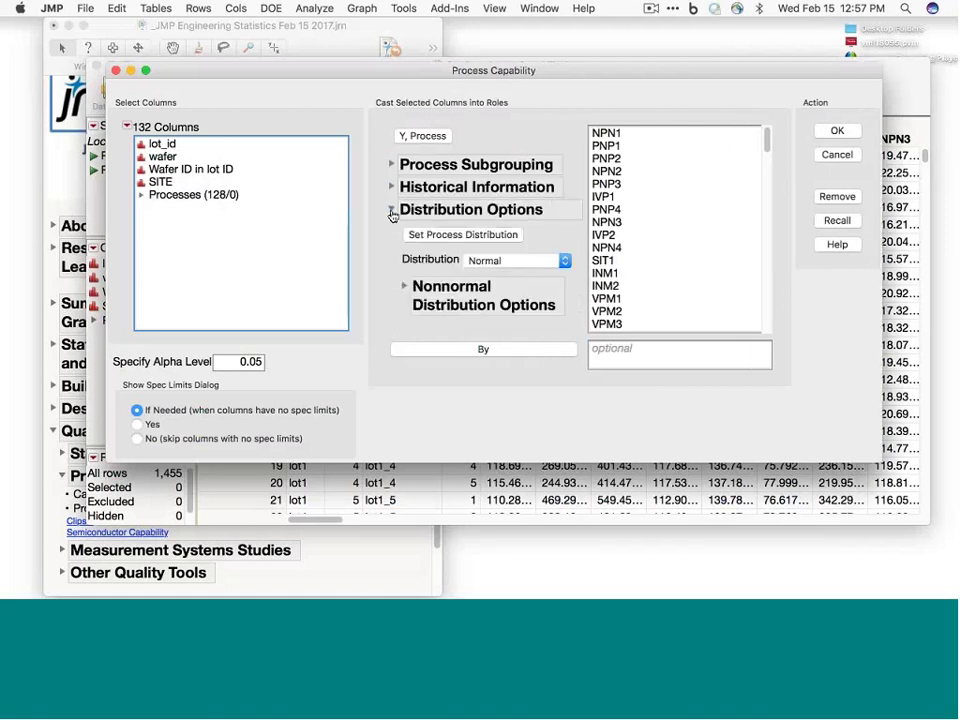
Run the capability analysis with the Normal distribution, keep the listed spec limits and continue without correcting the spec limit issues.
click(492, 262)
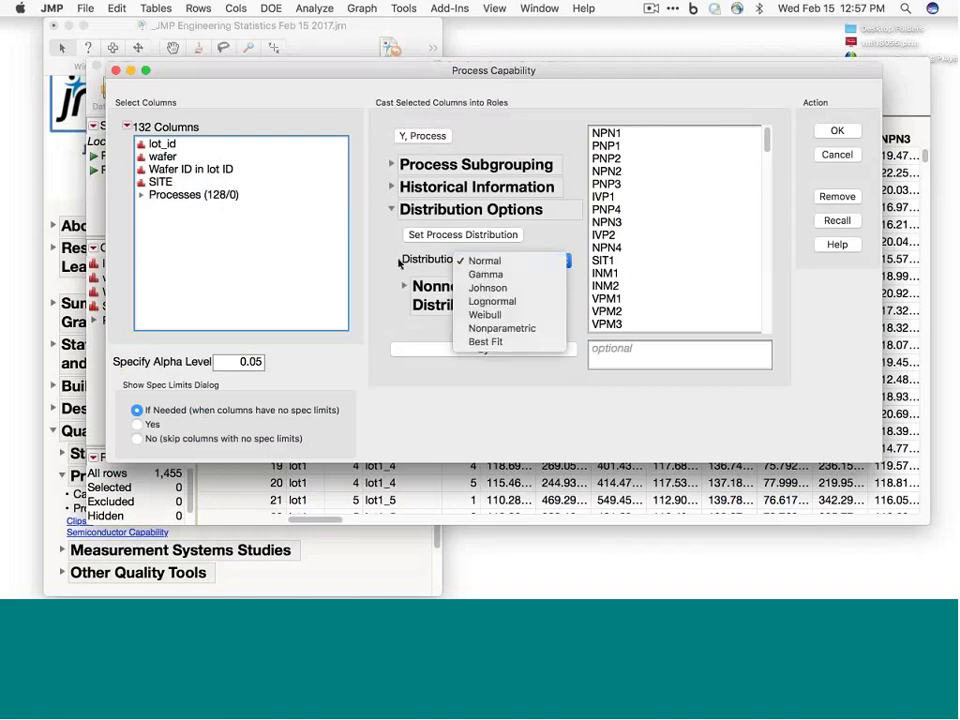
click(408, 299)
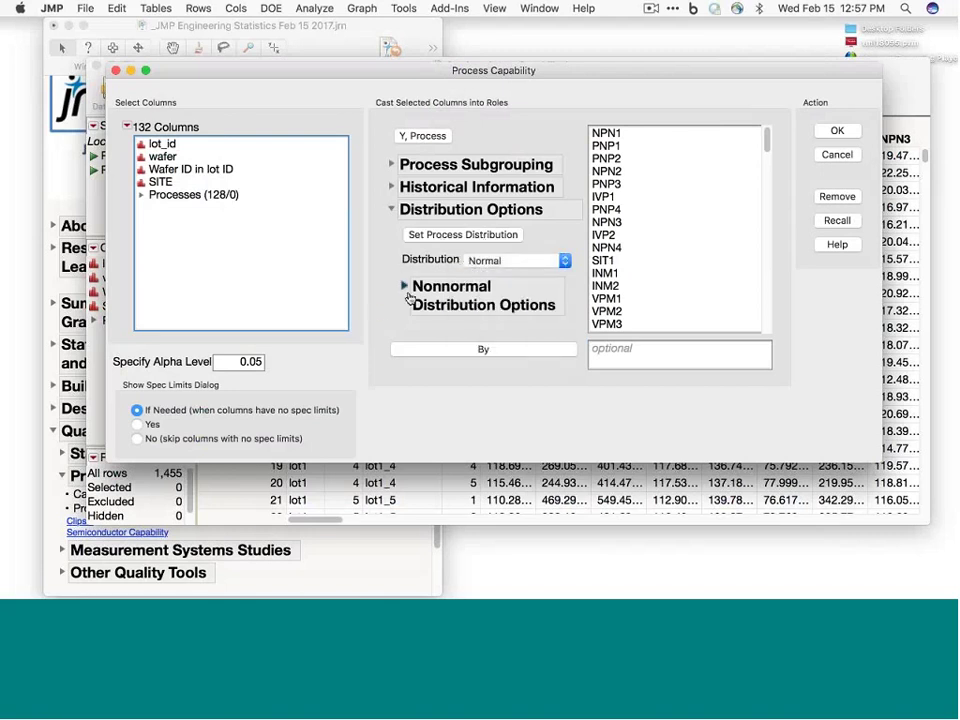
click(839, 132)
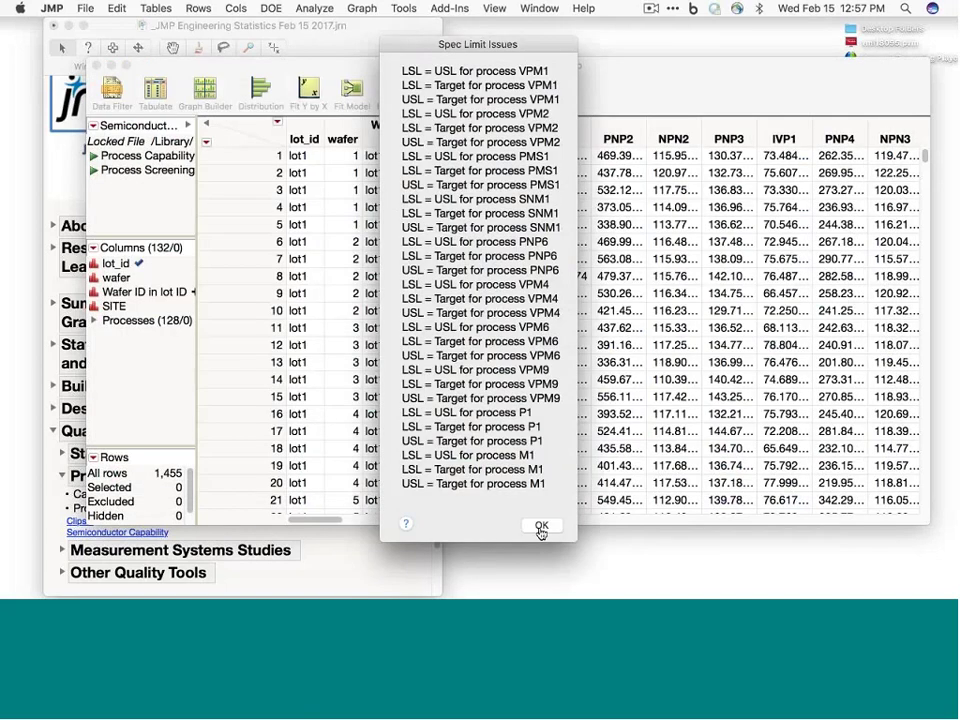
click(541, 530)
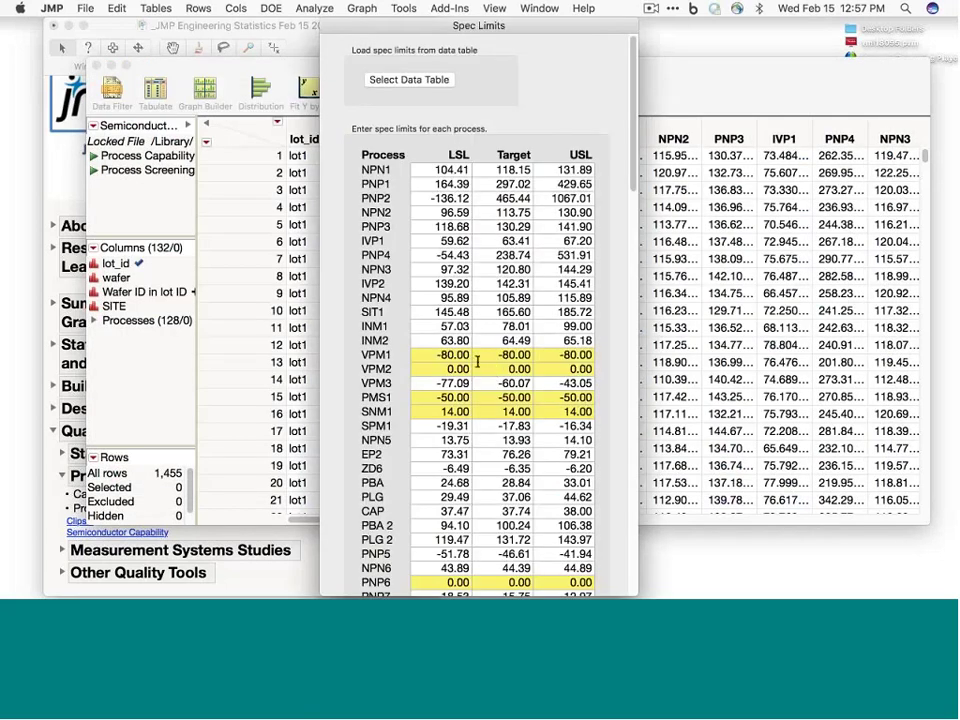
scroll(477, 362, down, 10)
scroll(477, 362, down, 15)
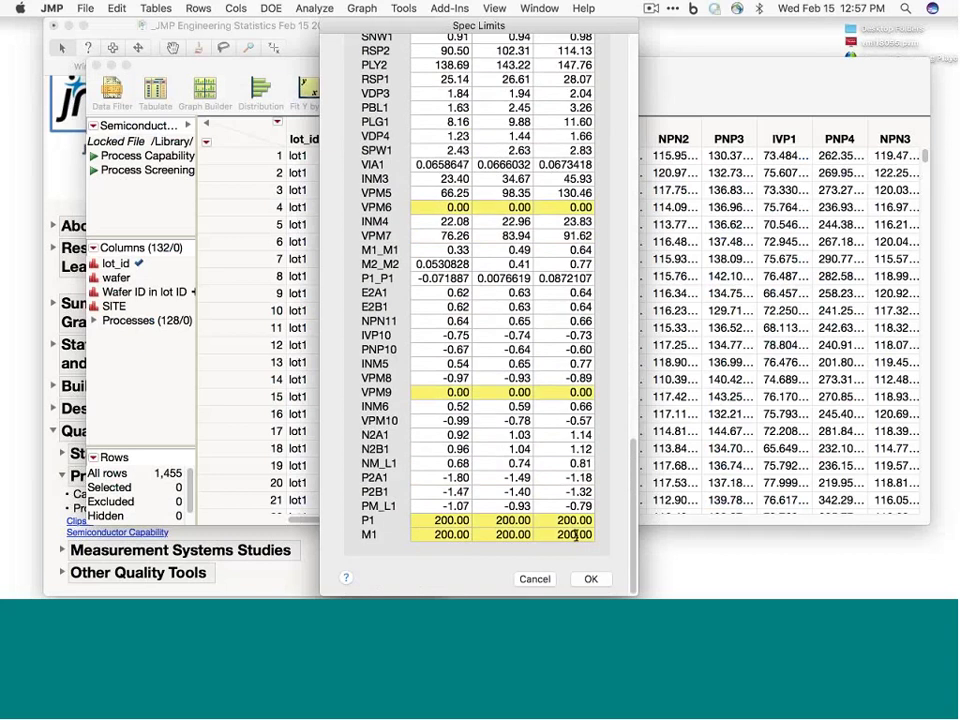
click(591, 580)
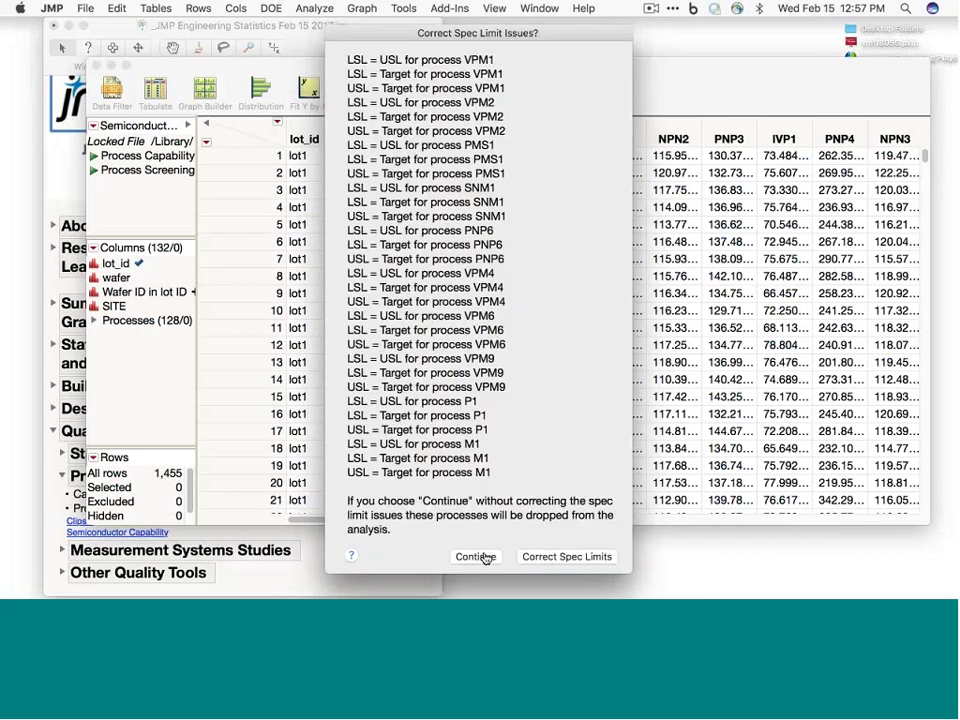
click(484, 558)
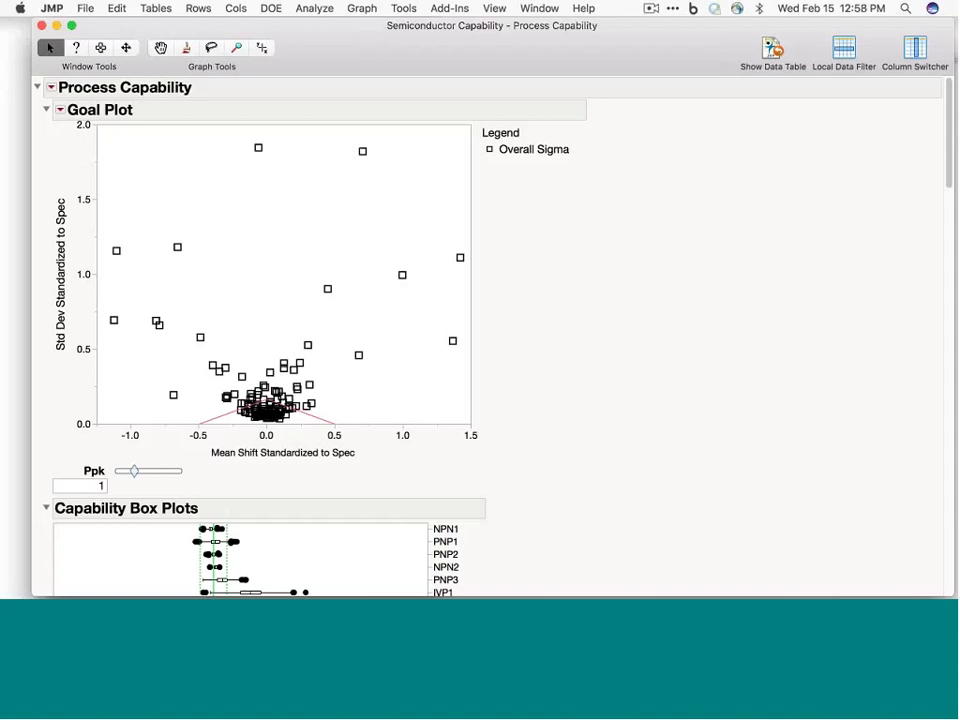
Examine the Goal Plot, its point with the highest standardized deviation, the Capability Box Plots and the Process Capability report options.
mouse_move(114, 256)
click(255, 151)
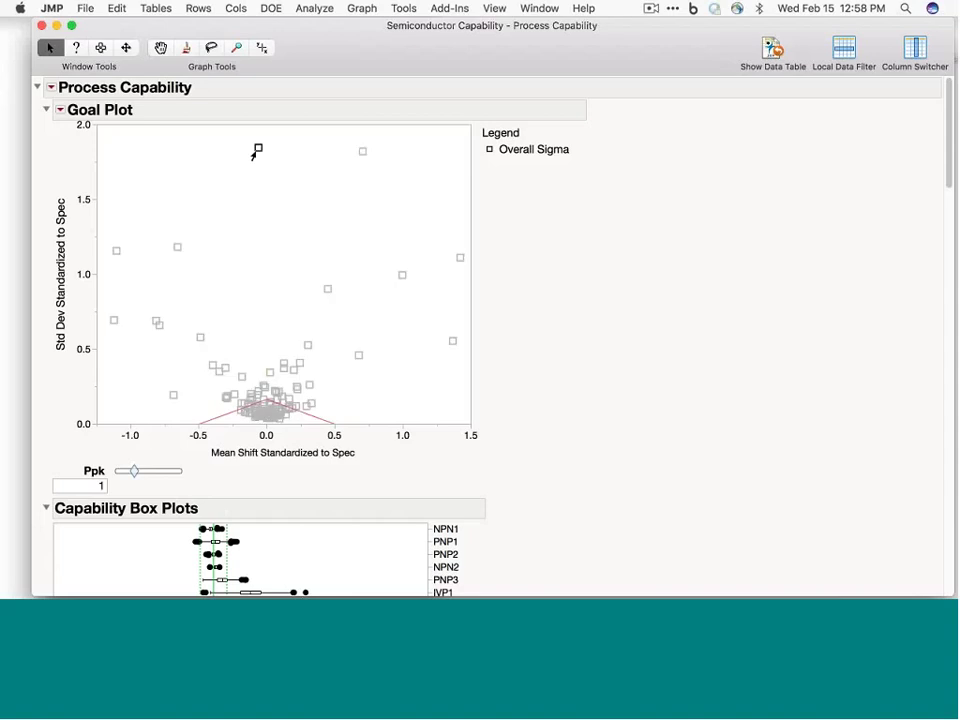
scroll(255, 151, down, 10)
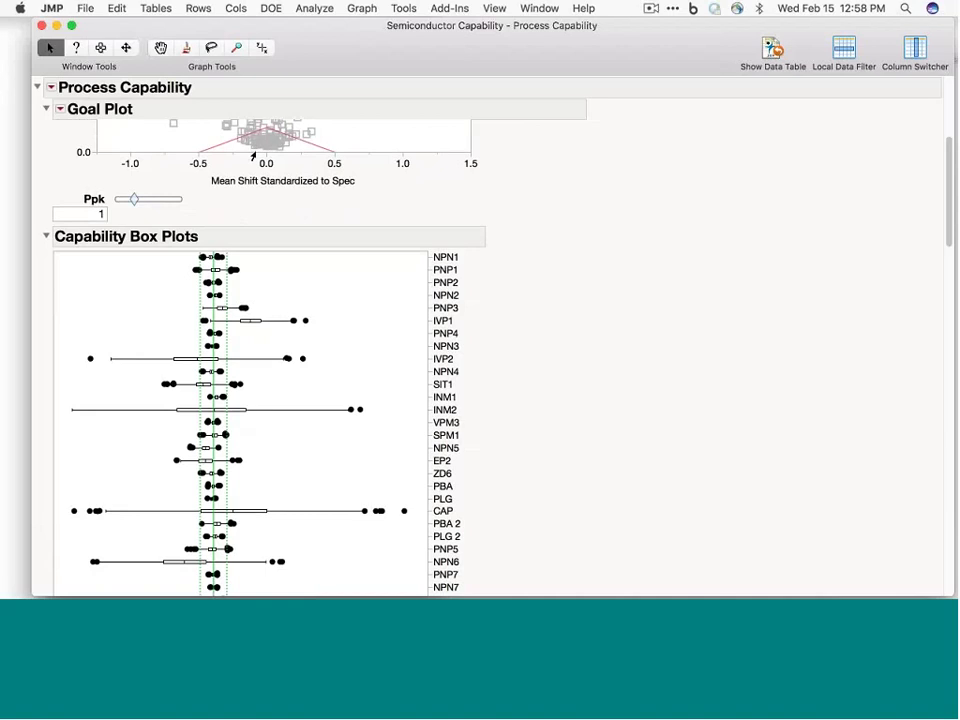
scroll(255, 154, down, 12)
scroll(255, 154, up, 20)
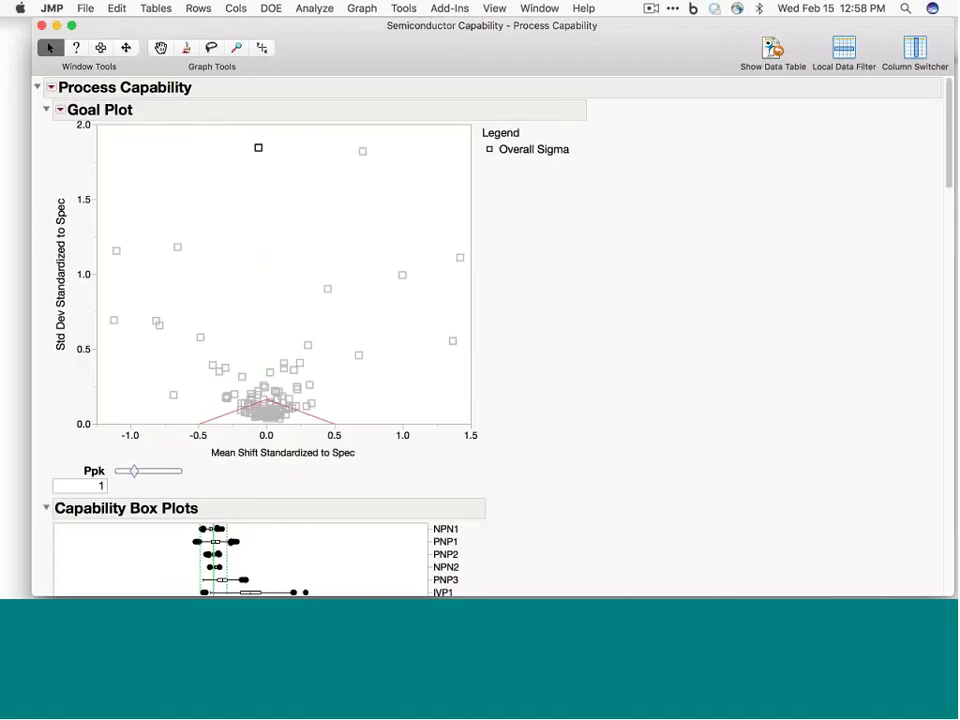
click(53, 89)
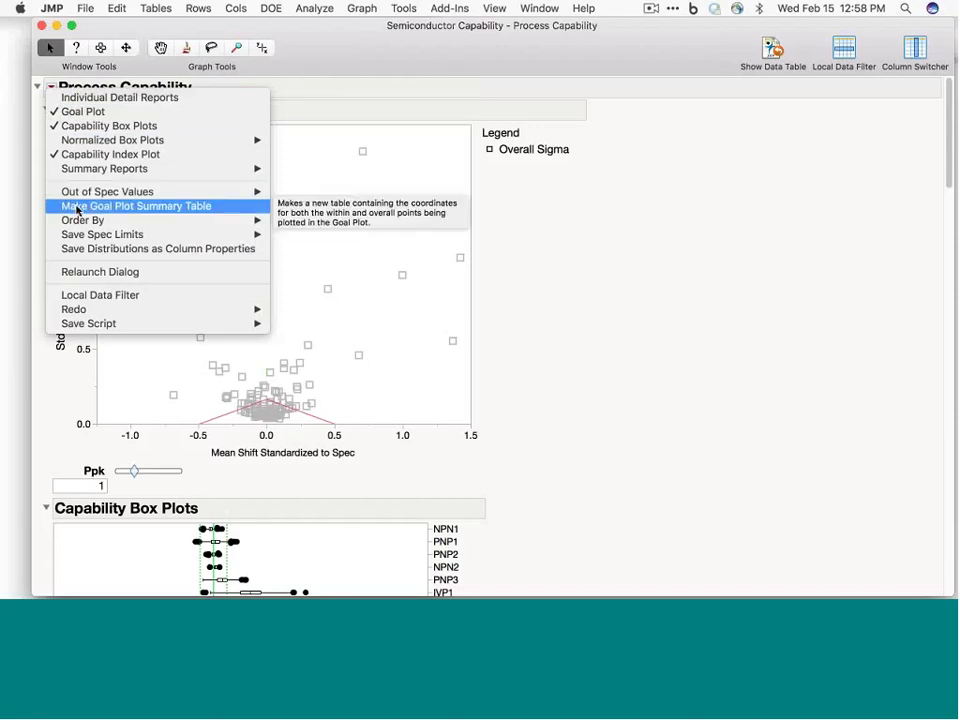
click(536, 240)
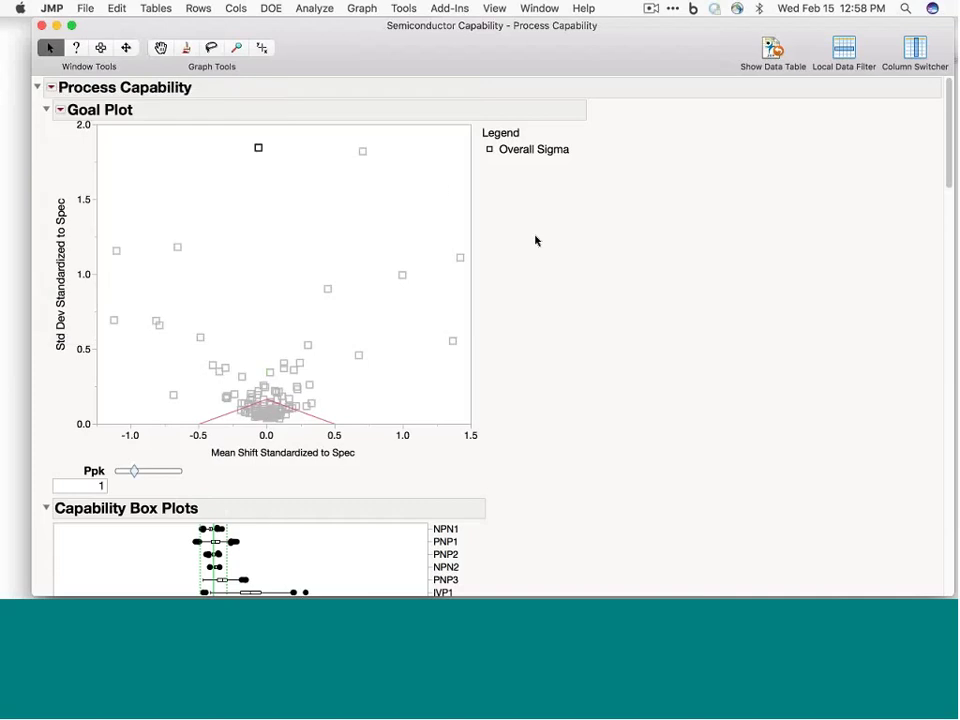
Close the capability report and the Semiconductor Capability table, and switch the expanded journal section from Process Capability to Measurement Systems Studies.
click(41, 25)
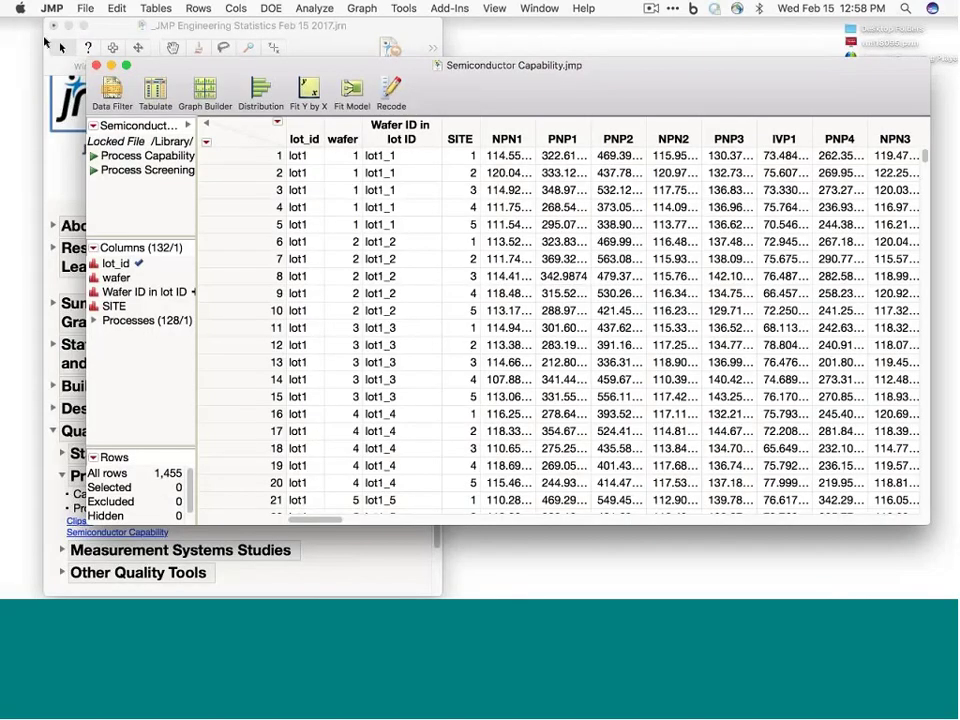
click(96, 65)
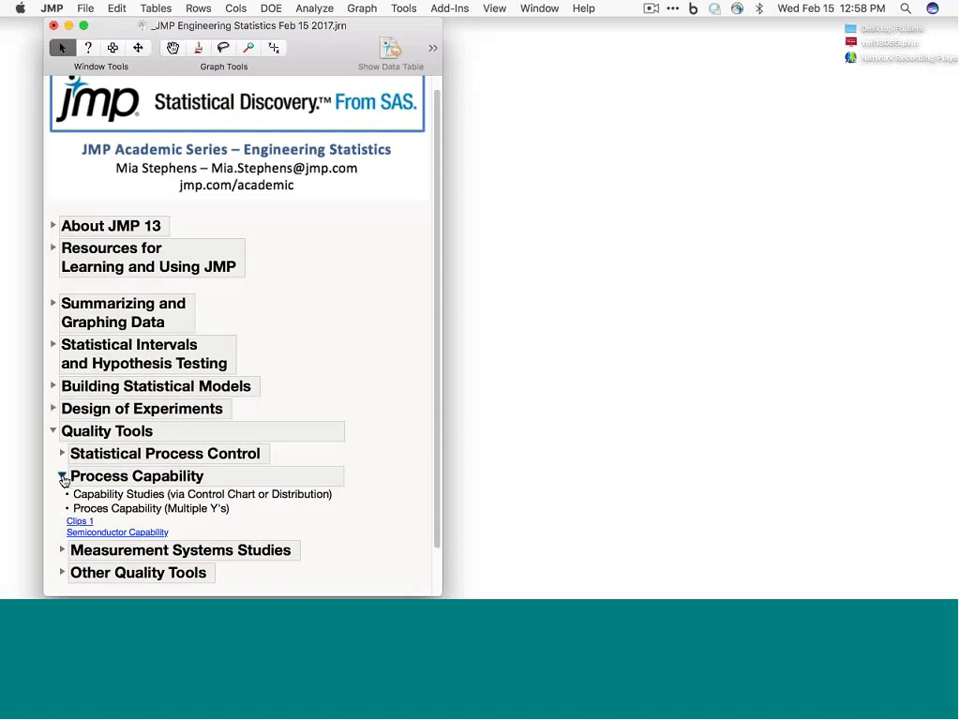
click(62, 476)
click(61, 499)
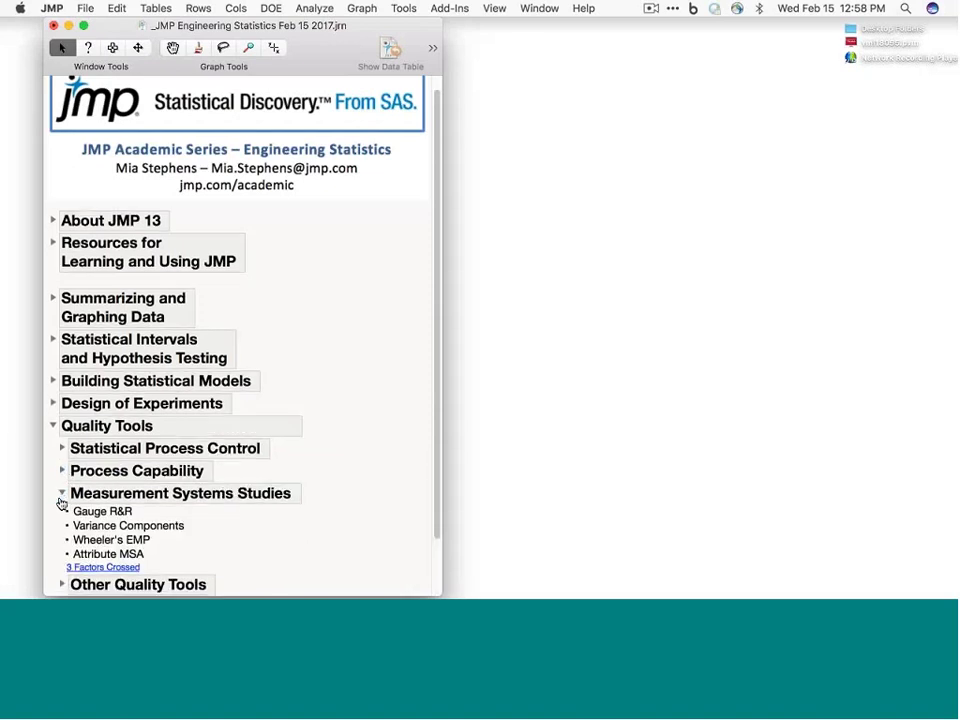
Open the 3 Factors Crossed table from the journal and start a Variability / Attribute Gauge Chart with the Variability chart type.
scroll(61, 502, down, 3)
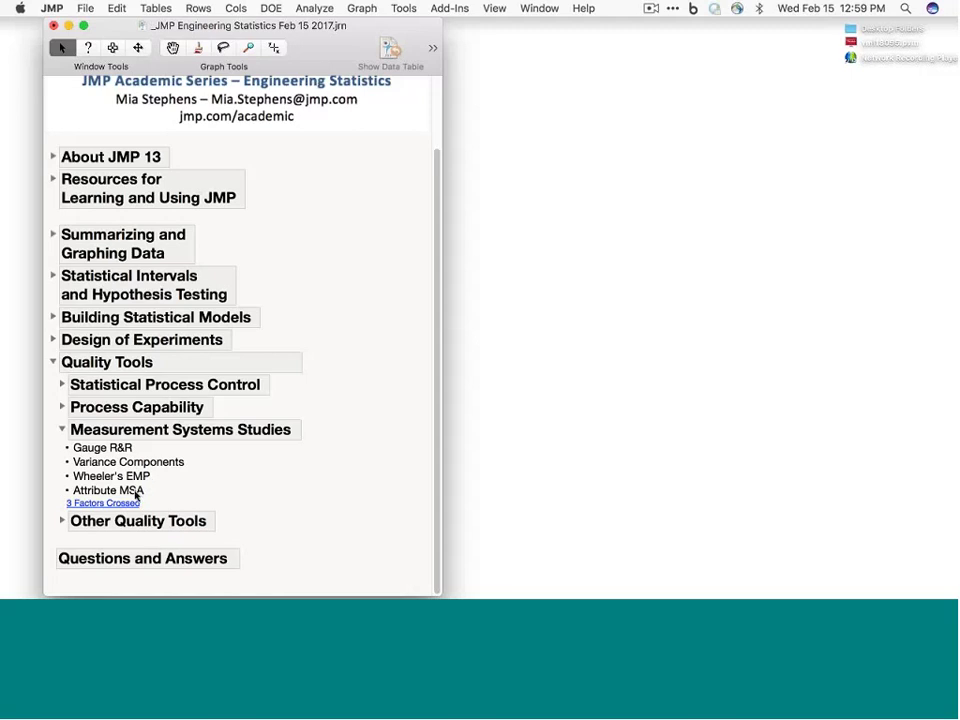
click(132, 505)
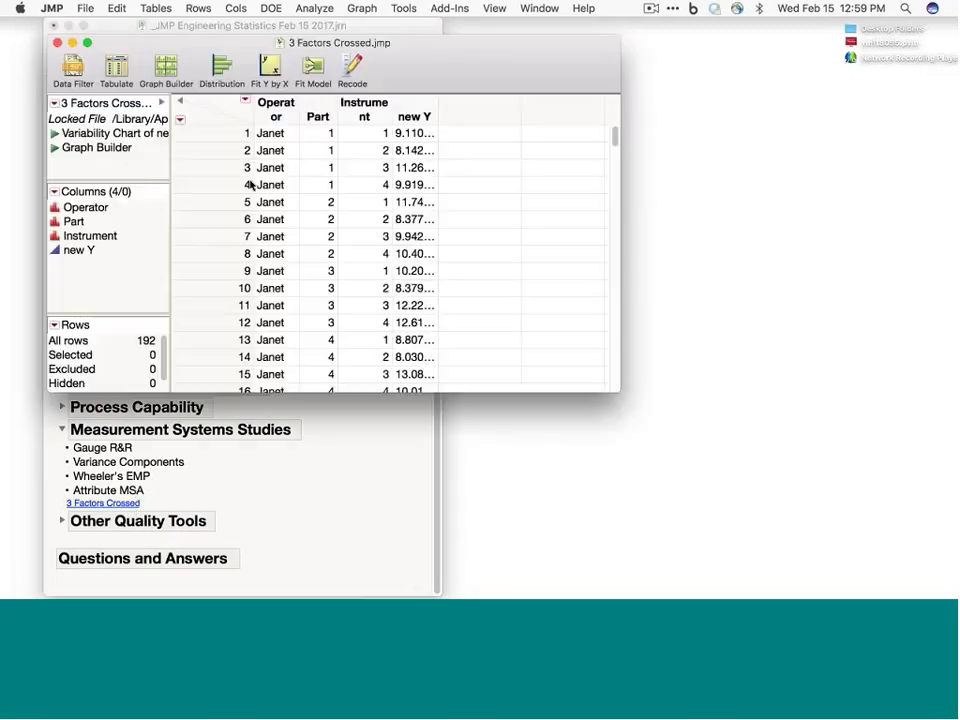
click(311, 8)
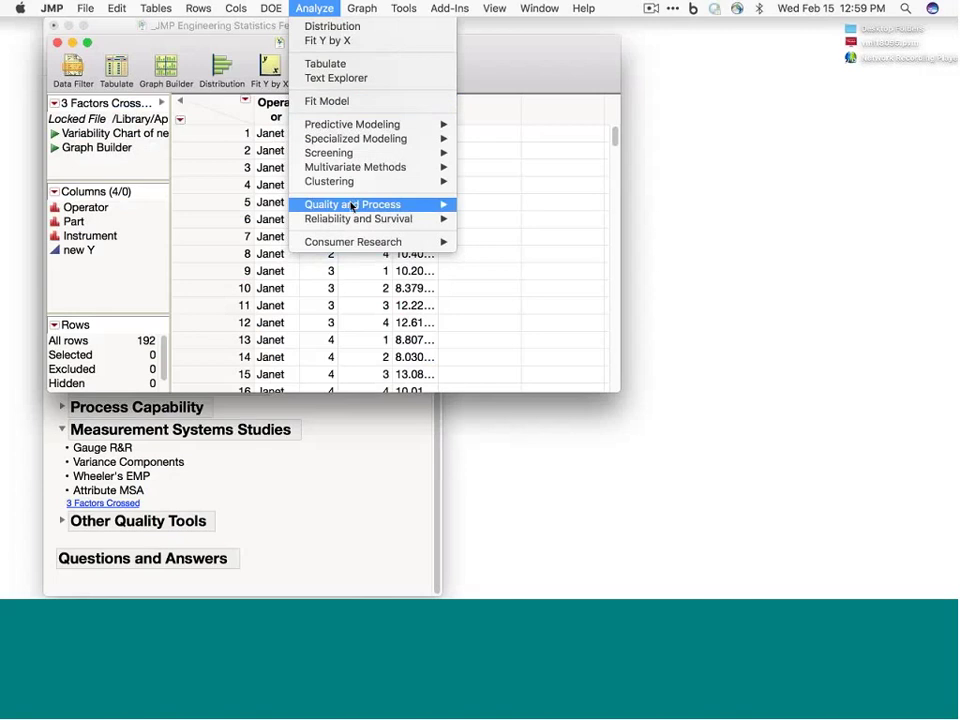
mouse_move(349, 205)
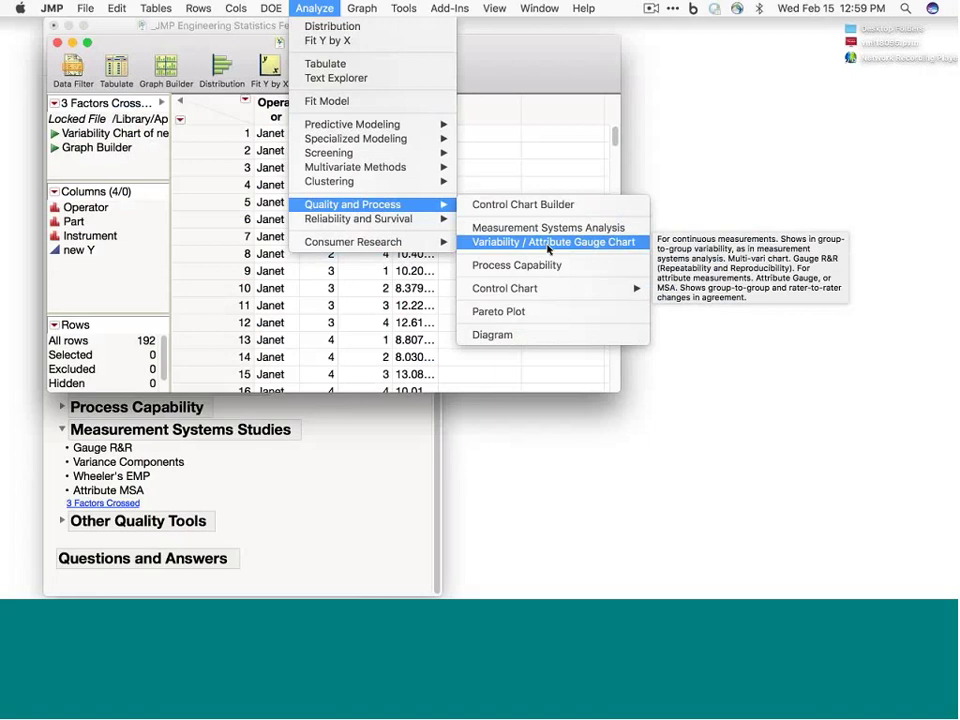
click(548, 246)
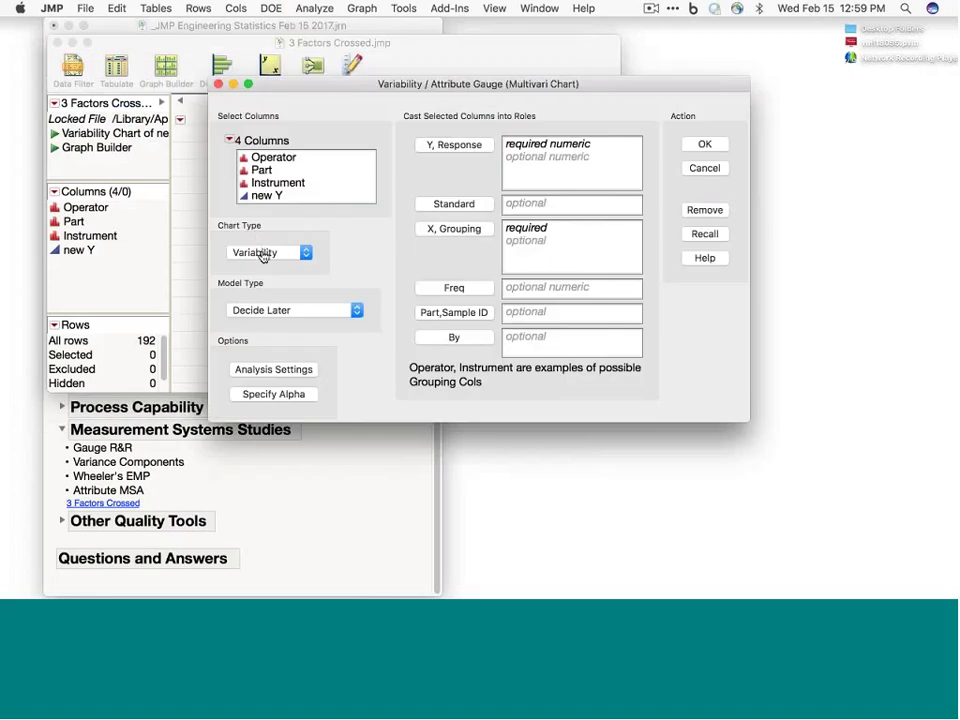
click(262, 253)
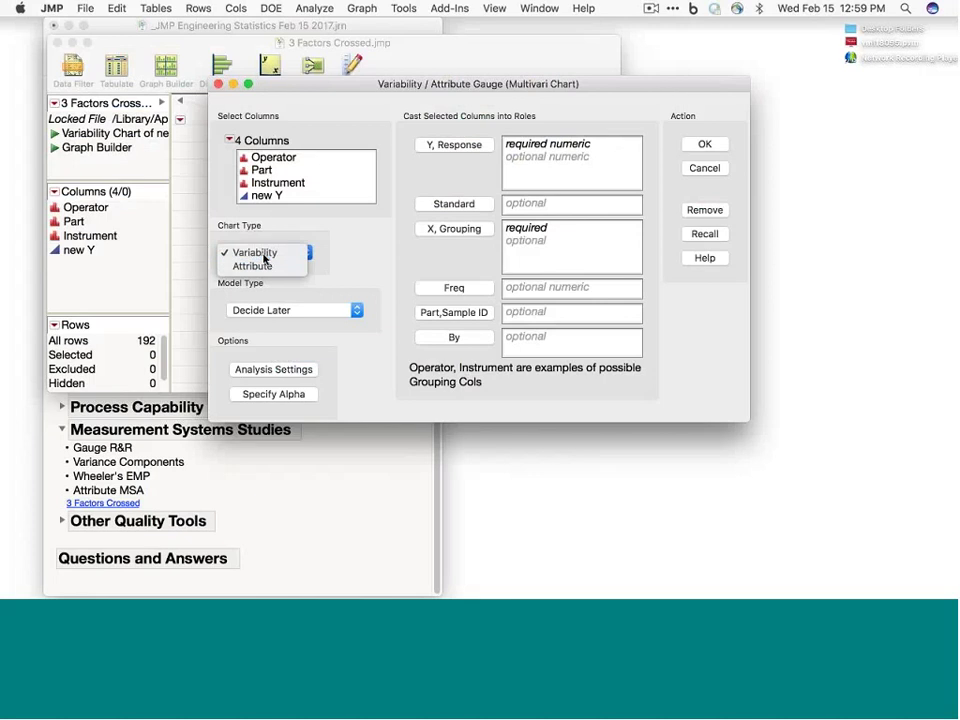
click(238, 255)
Create the variability chart with new Y as Y, Response, Operator as X, Grouping and Part as Part, Sample ID.
click(285, 196)
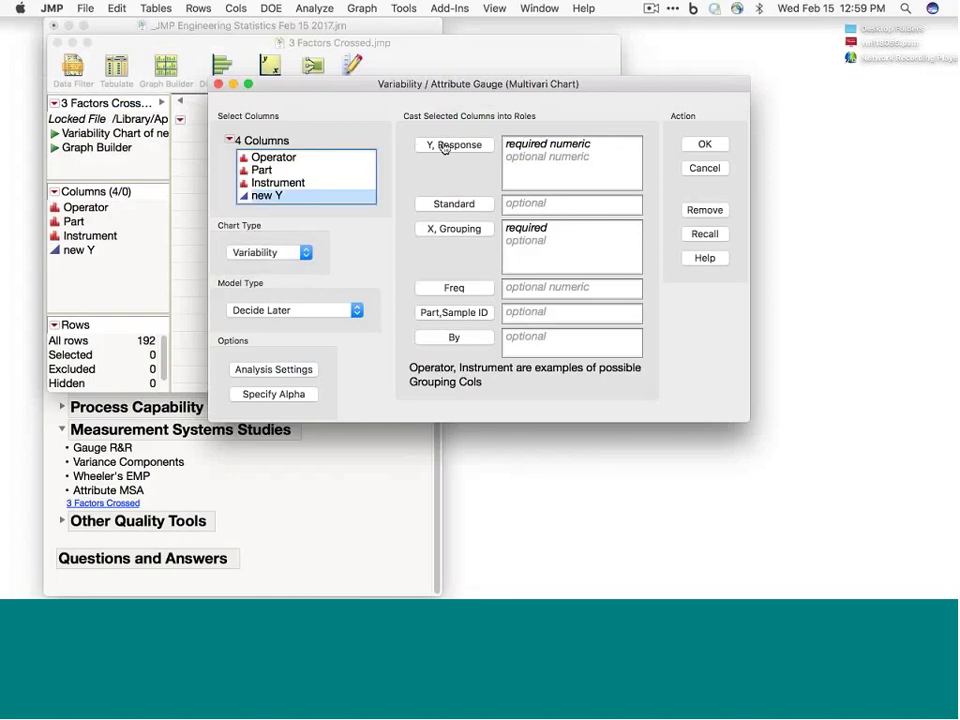
click(450, 144)
click(320, 160)
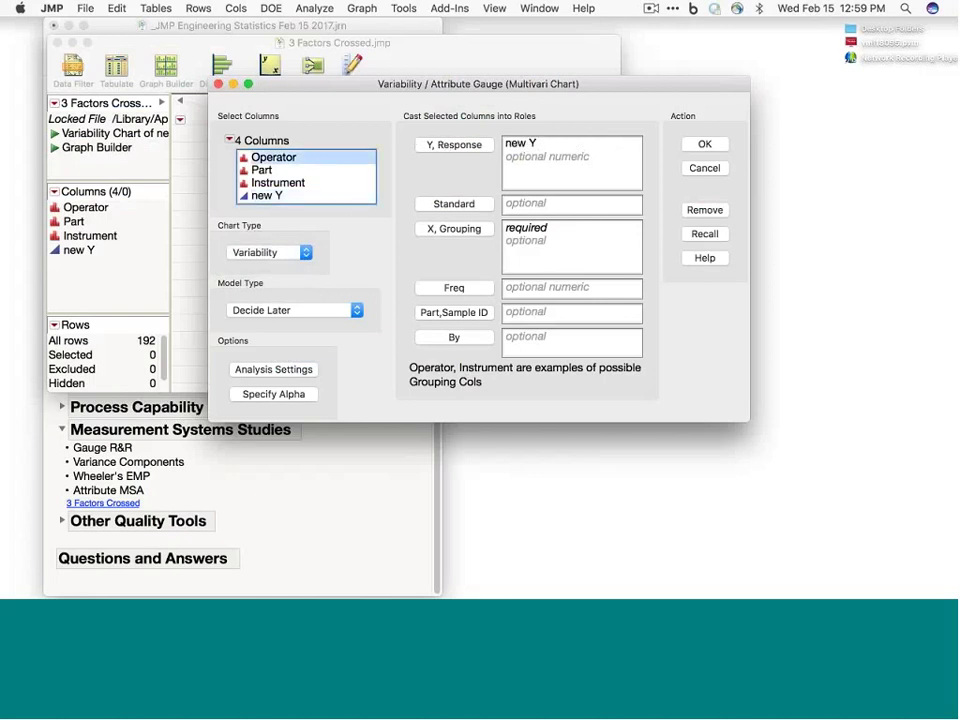
click(454, 229)
click(300, 172)
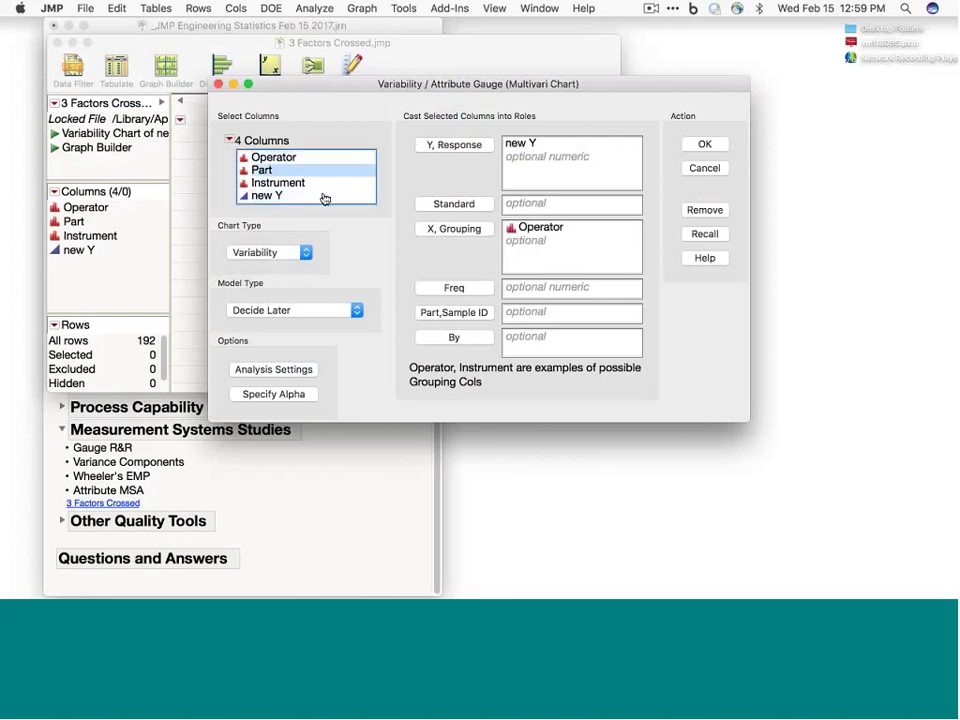
click(452, 313)
click(705, 145)
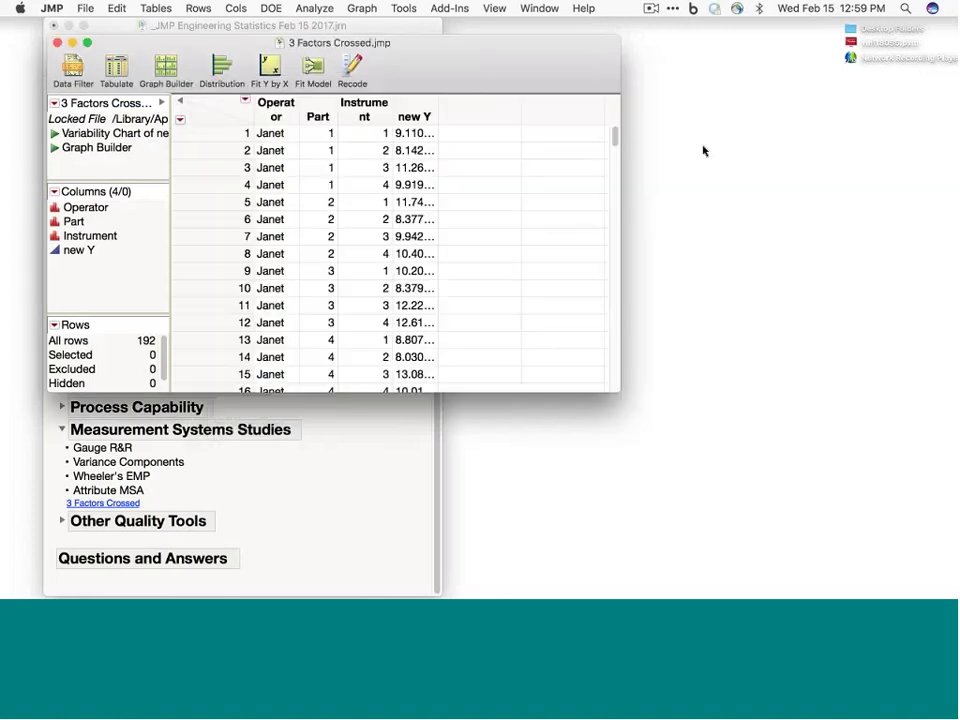
Connect the cell means and show the group means on the new Y variability chart, and review the Variance Components and Gauge Studies options.
drag(357, 69, 413, 54)
click(137, 107)
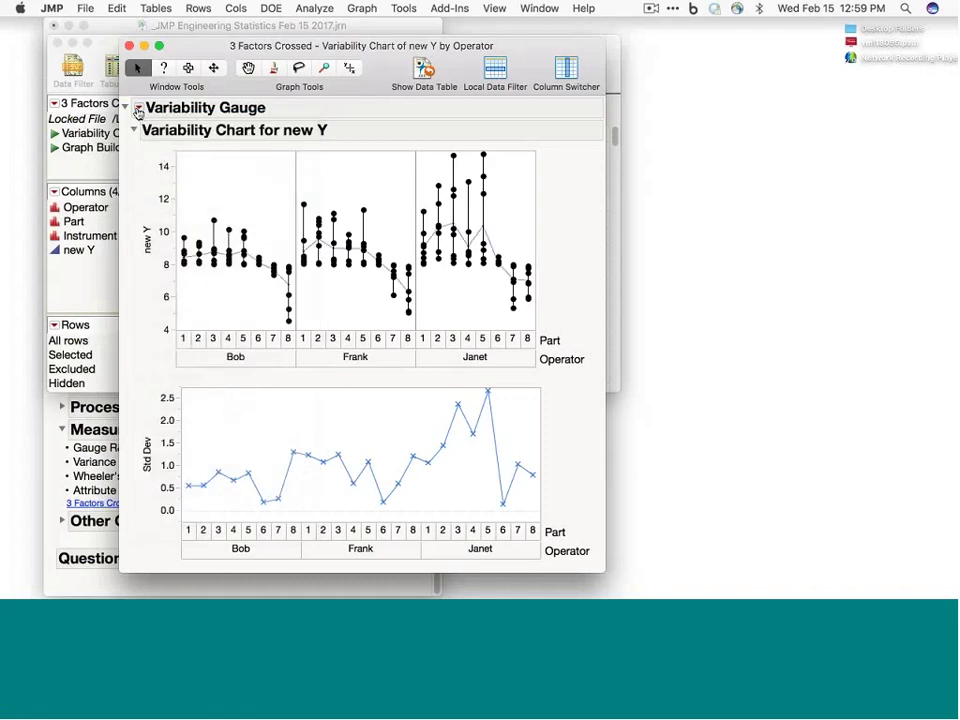
click(137, 107)
click(175, 226)
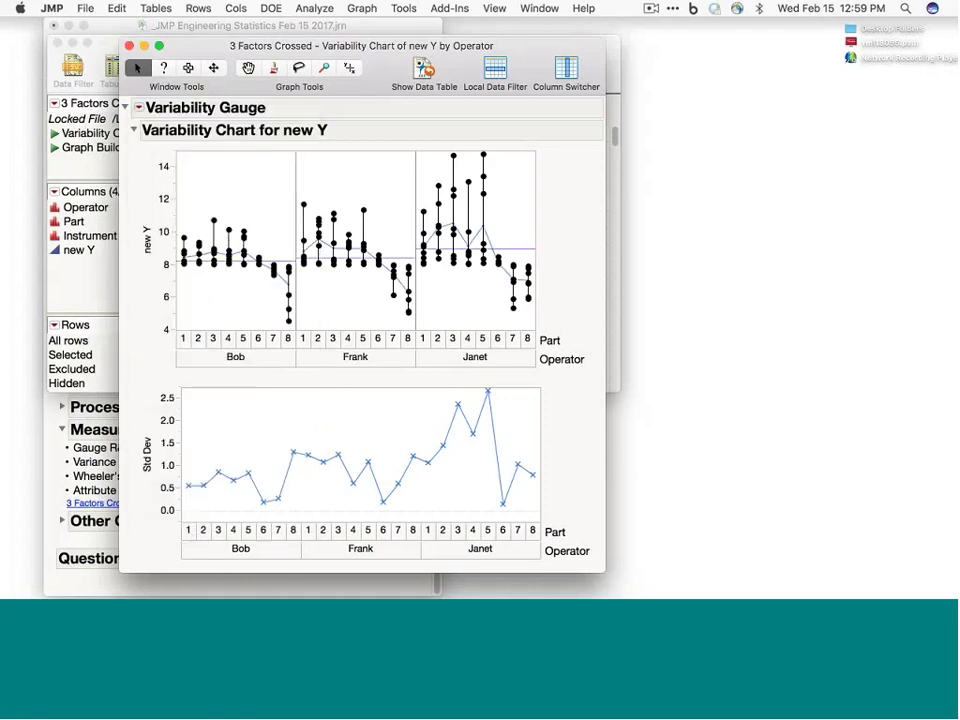
click(137, 107)
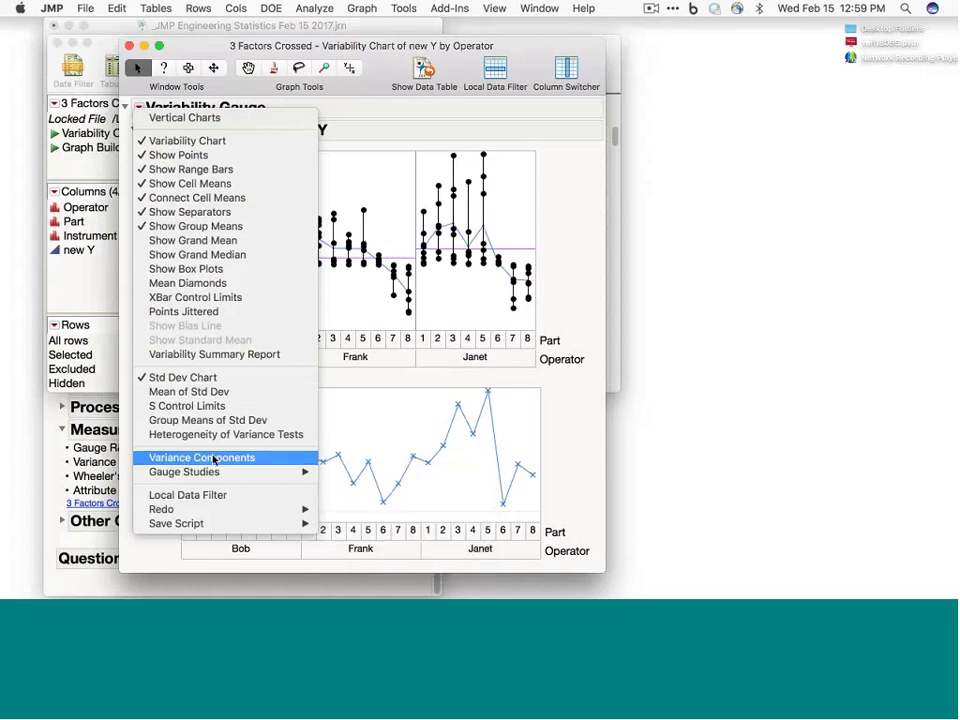
click(84, 41)
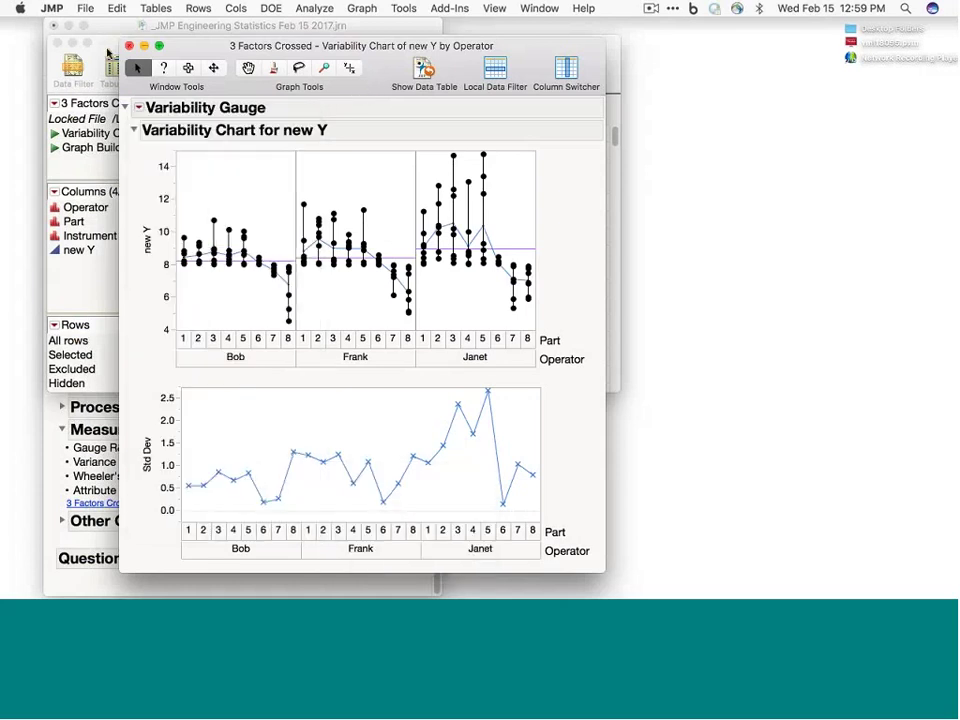
Close the variability report and the 3 Factors Crossed table, and collapse the journal's Measurement Systems Studies and Quality Tools sections.
click(96, 41)
click(57, 42)
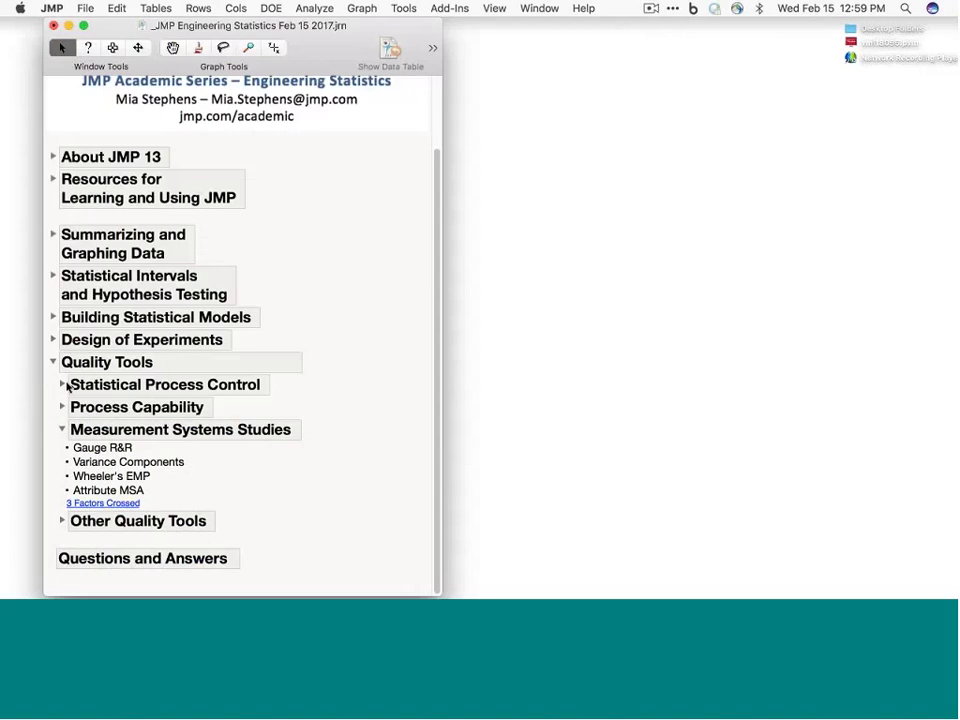
click(63, 430)
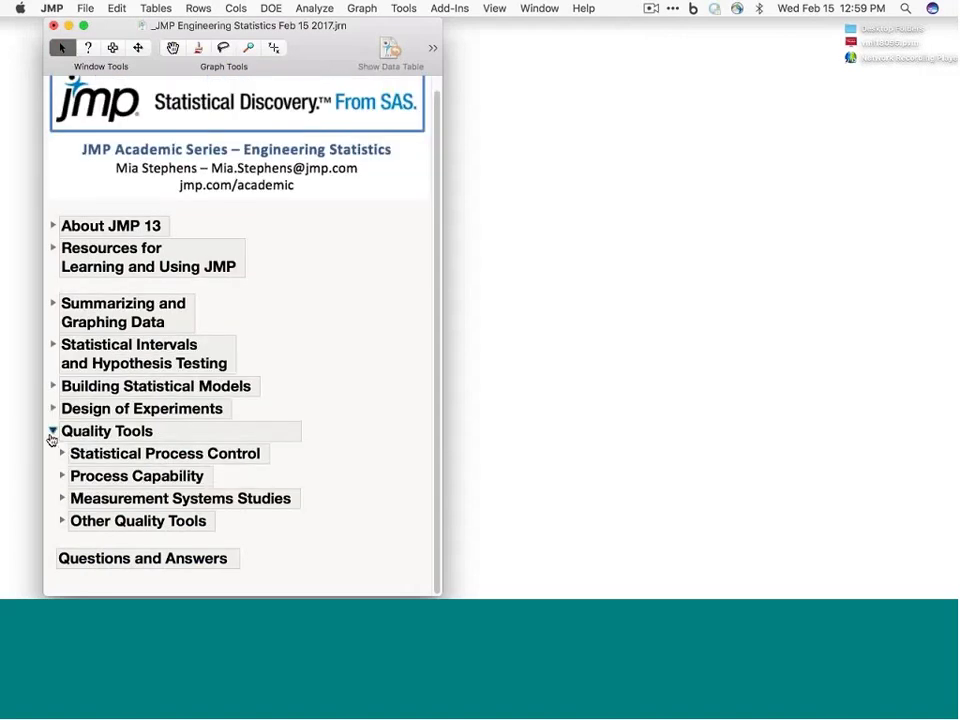
click(51, 434)
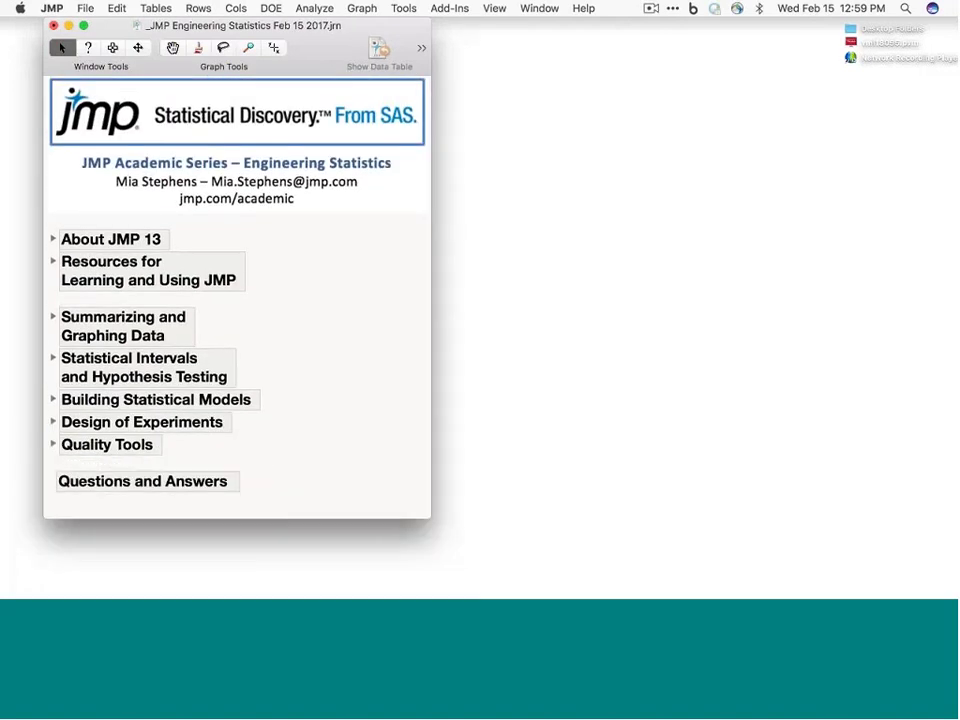